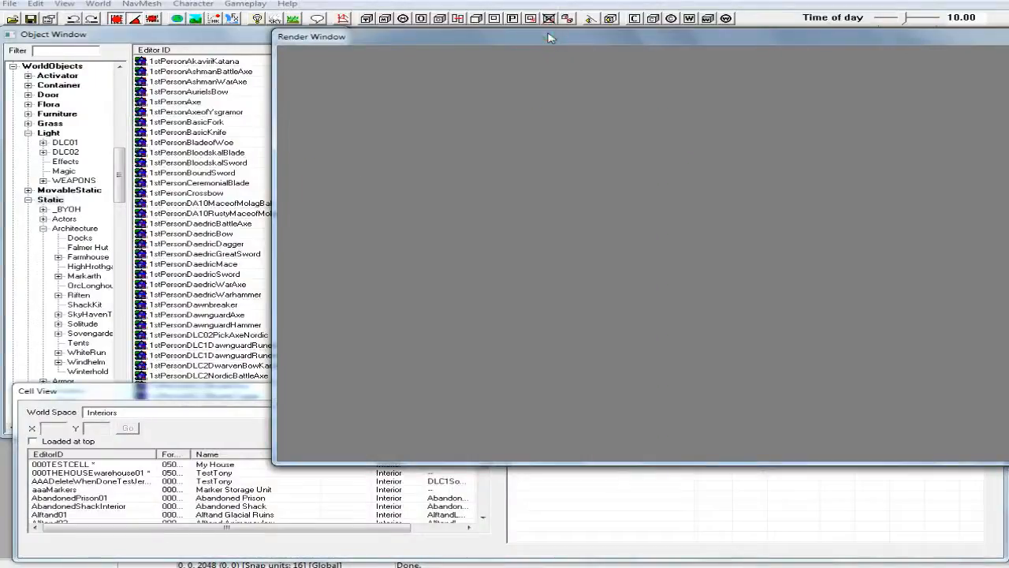
# Load the 000TESTCELL interior cell into the render view, accepting all animation warnings for this context.
pyautogui.click(189, 400)
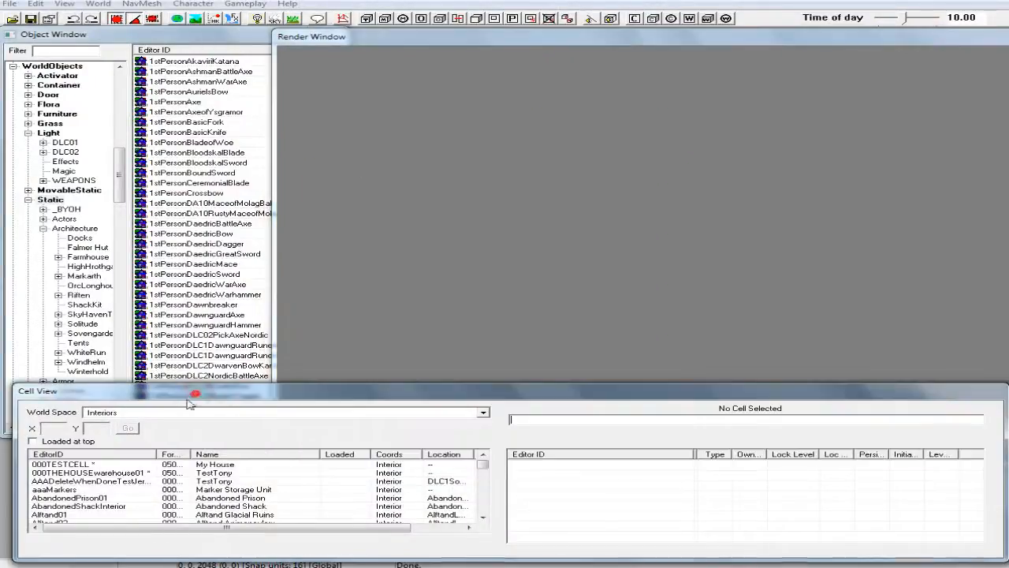
pyautogui.click(83, 463)
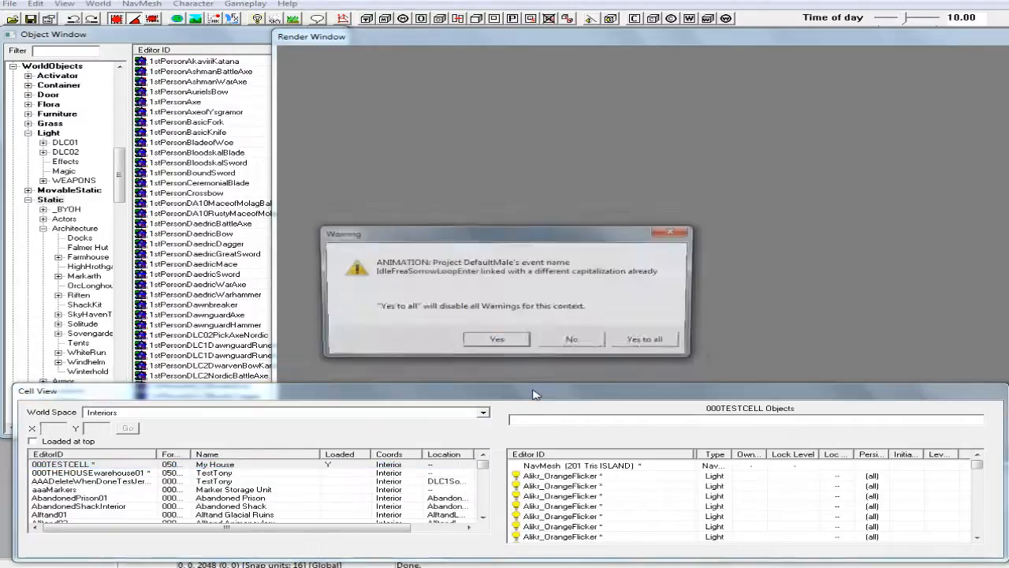
pyautogui.click(648, 342)
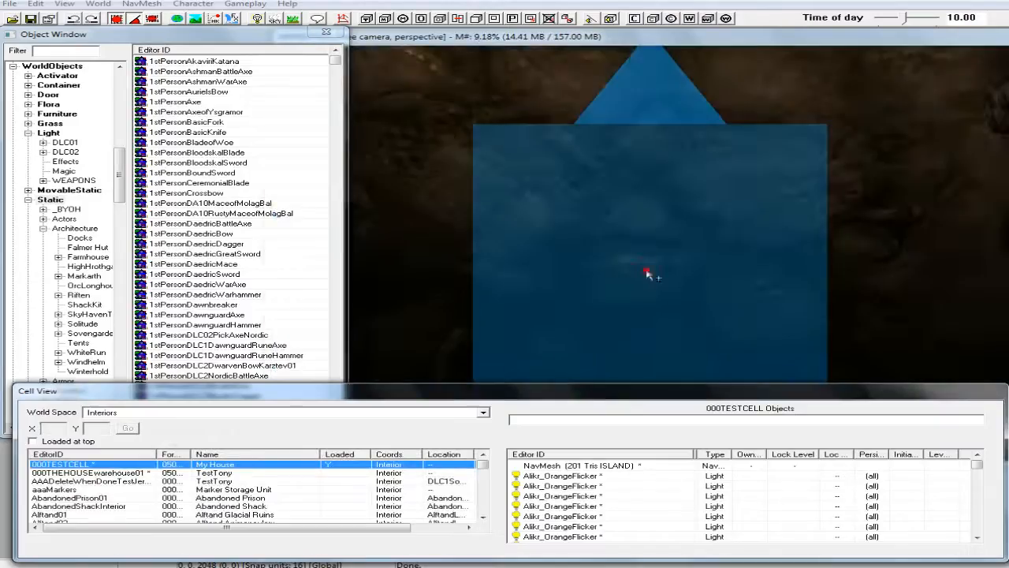
# Display the cell's navmesh, examine how it covers the rooms and corridors, and leave navmesh editing.
pyautogui.click(647, 274)
pyautogui.moveTo(629, 331); pyautogui.dragTo(622, 295, button='middle')
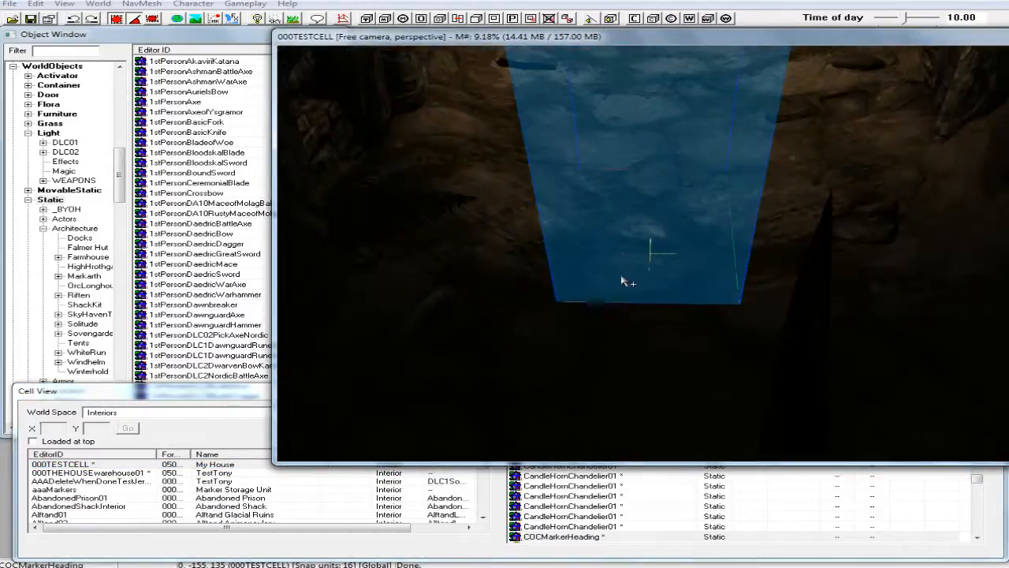
pyautogui.scroll(-10, 622, 284)
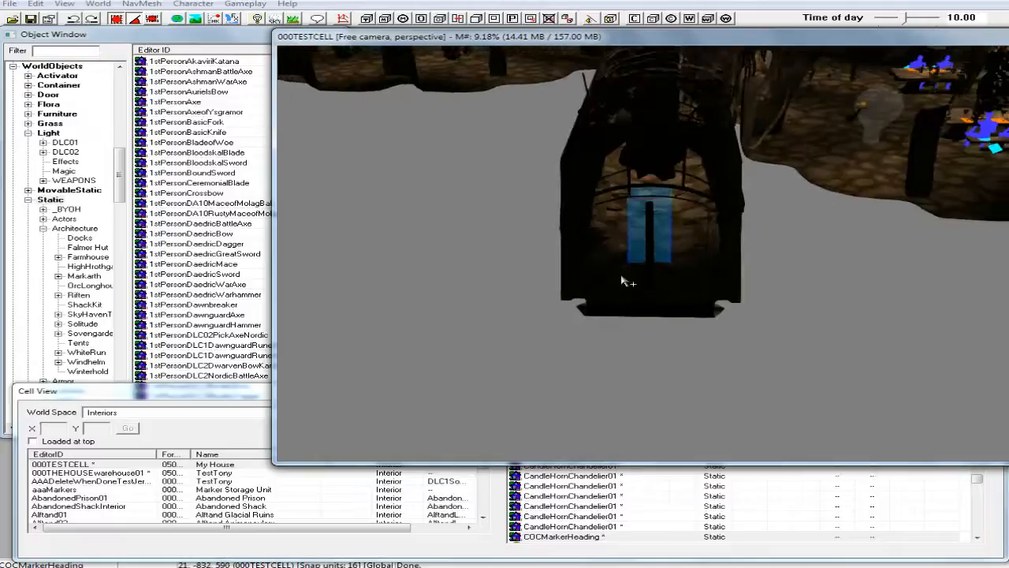
pyautogui.scroll(-8, 625, 287)
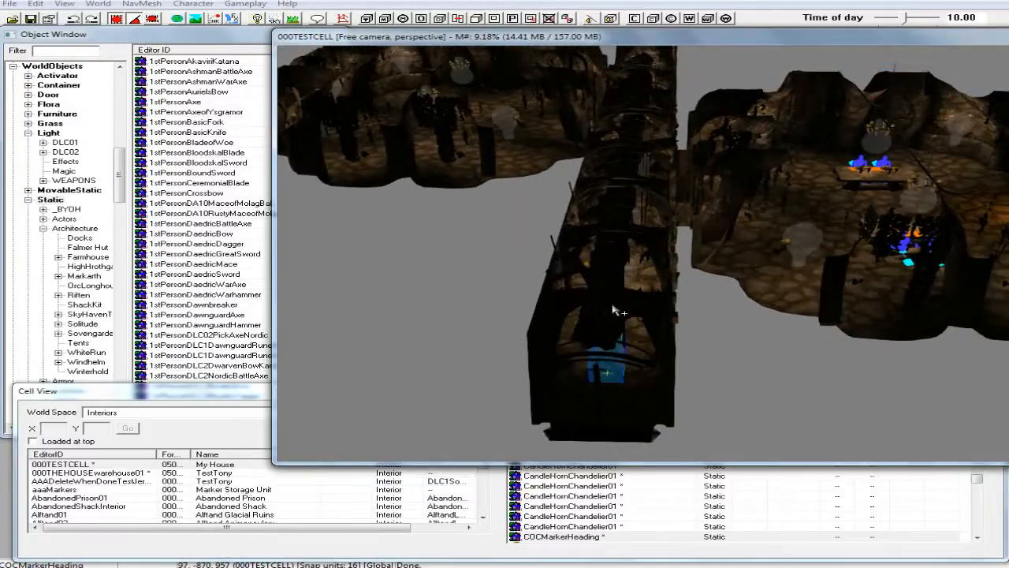
pyautogui.moveTo(619, 310); pyautogui.dragTo(595, 327, button='middle')
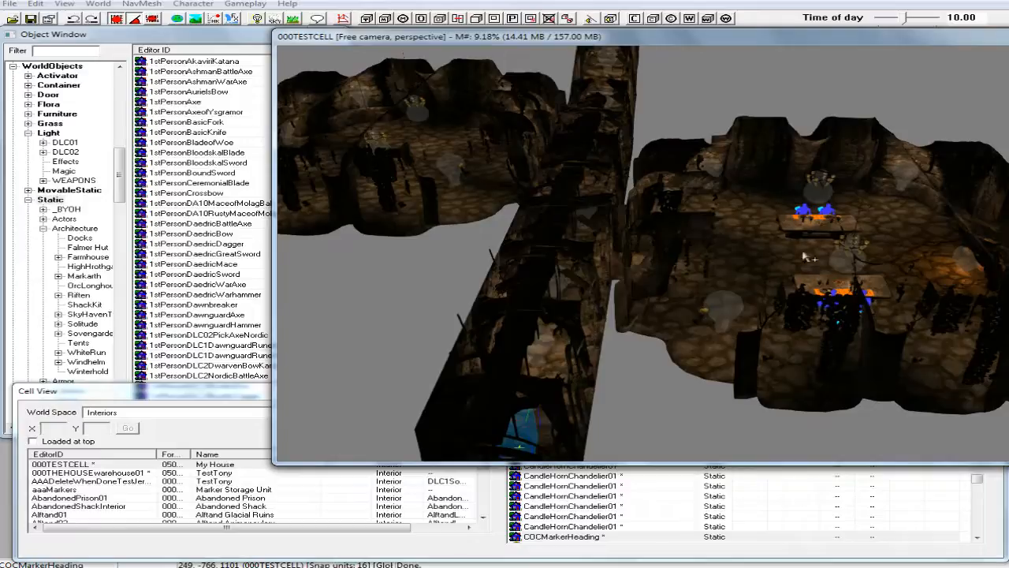
pyautogui.click(345, 17)
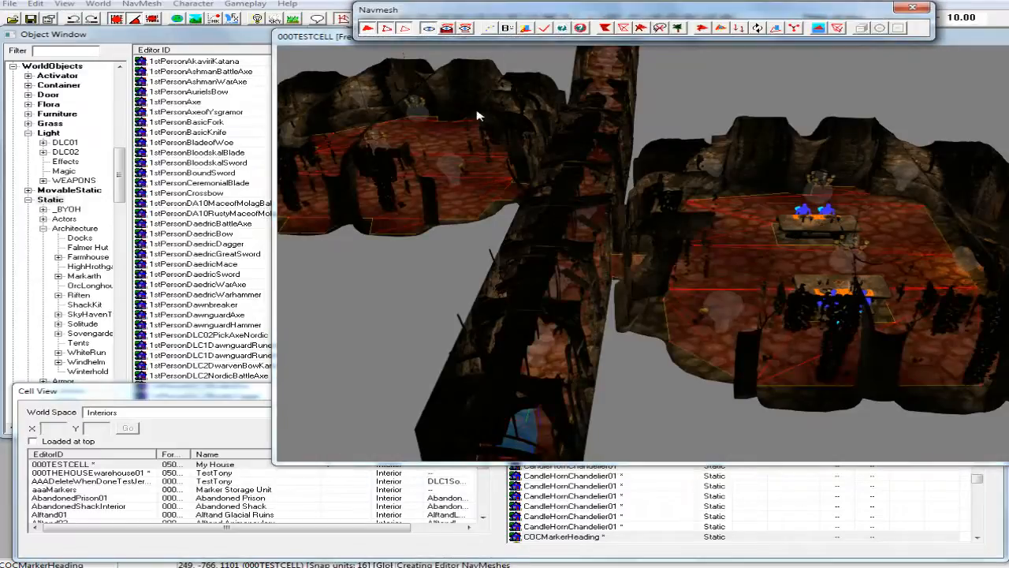
pyautogui.scroll(-1, 512, 135)
pyautogui.moveTo(513, 133); pyautogui.dragTo(617, 273, button='middle')
pyautogui.click(534, 241)
pyautogui.moveTo(533, 241); pyautogui.dragTo(420, 143, button='middle')
pyautogui.moveTo(610, 273); pyautogui.dragTo(527, 224, button='middle')
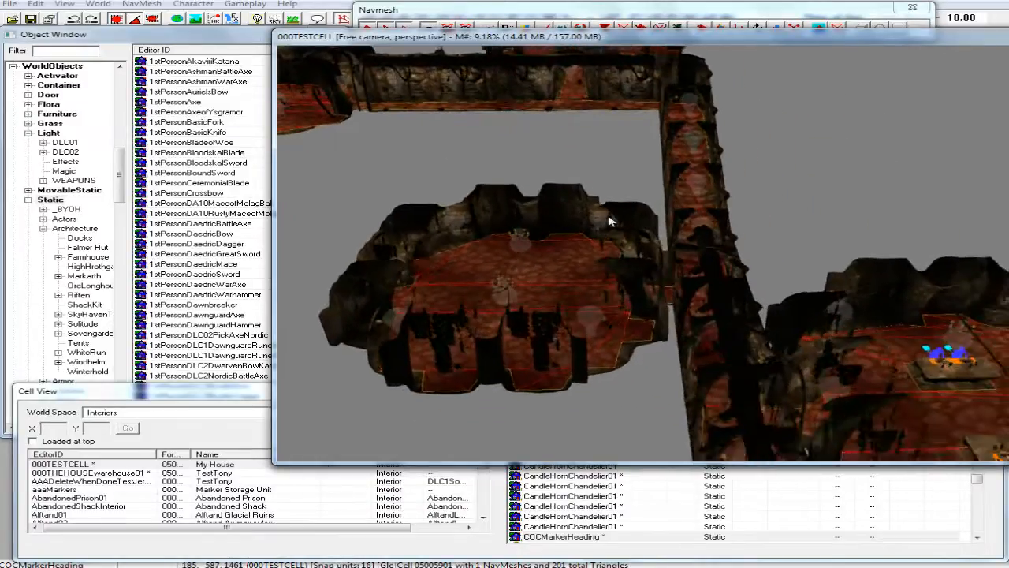
pyautogui.moveTo(610, 221); pyautogui.dragTo(582, 209, button='middle')
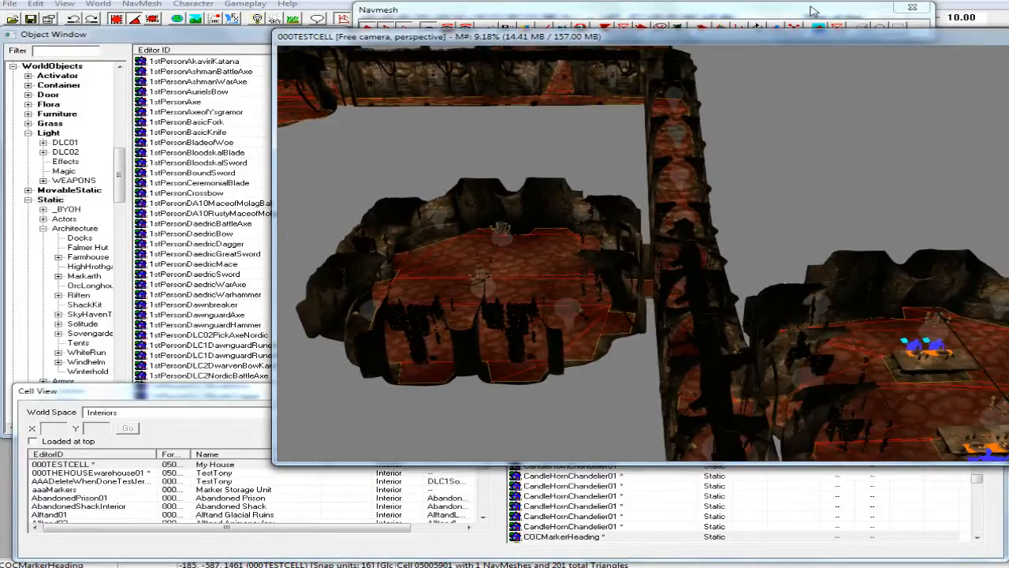
pyautogui.click(912, 7)
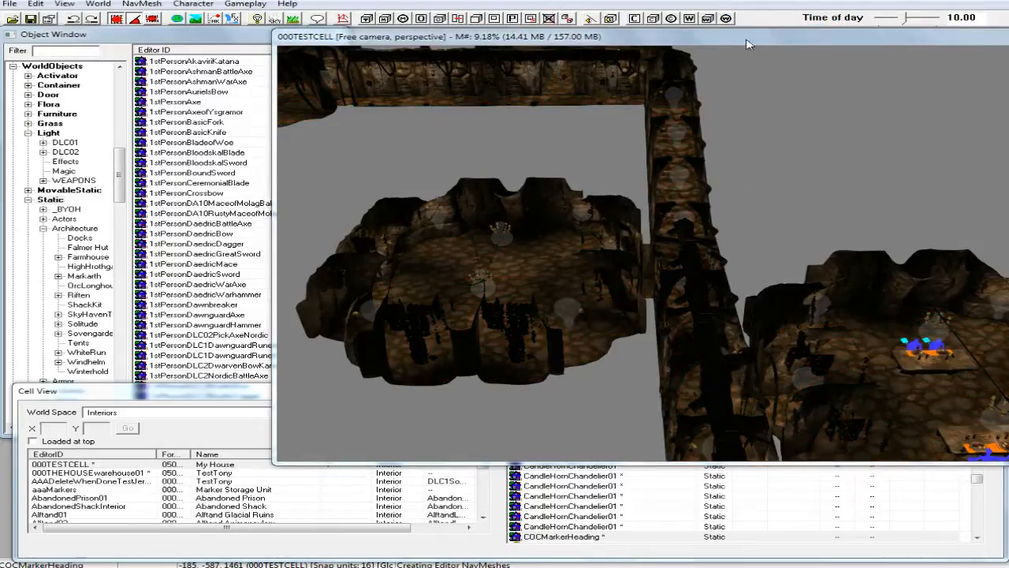
# Switch the render view to bright editor lighting and bring the fireplace behind the dining tables into close view.
pyautogui.press('a')
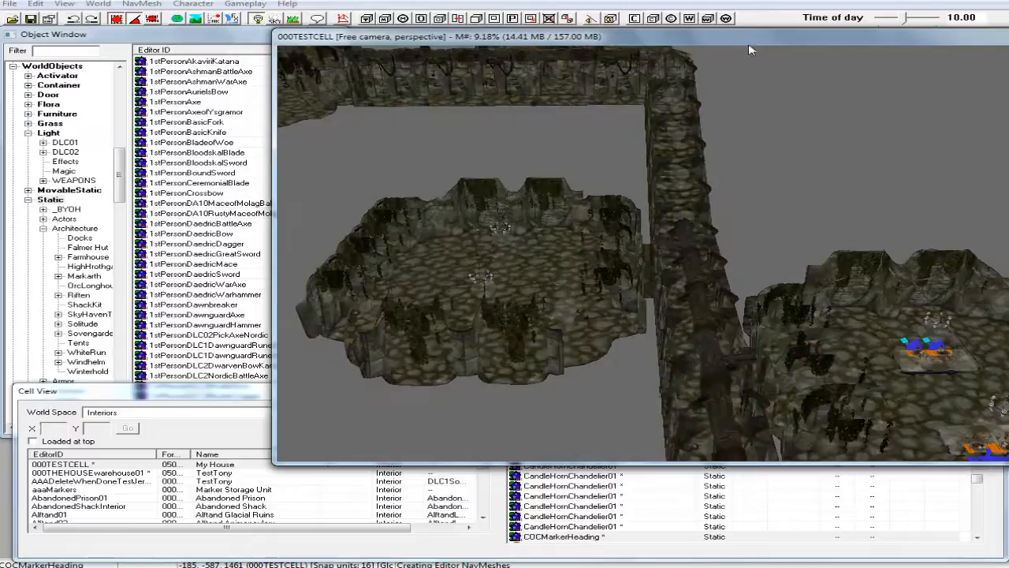
pyautogui.moveTo(768, 115); pyautogui.dragTo(675, 81, button='middle')
pyautogui.scroll(4, 676, 81)
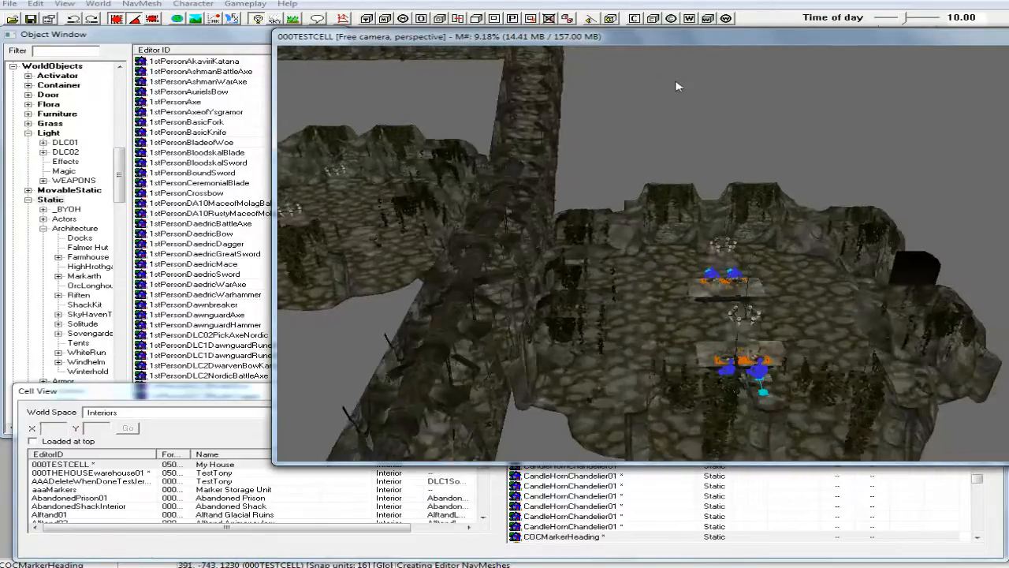
pyautogui.moveTo(684, 160); pyautogui.dragTo(649, 132, button='middle')
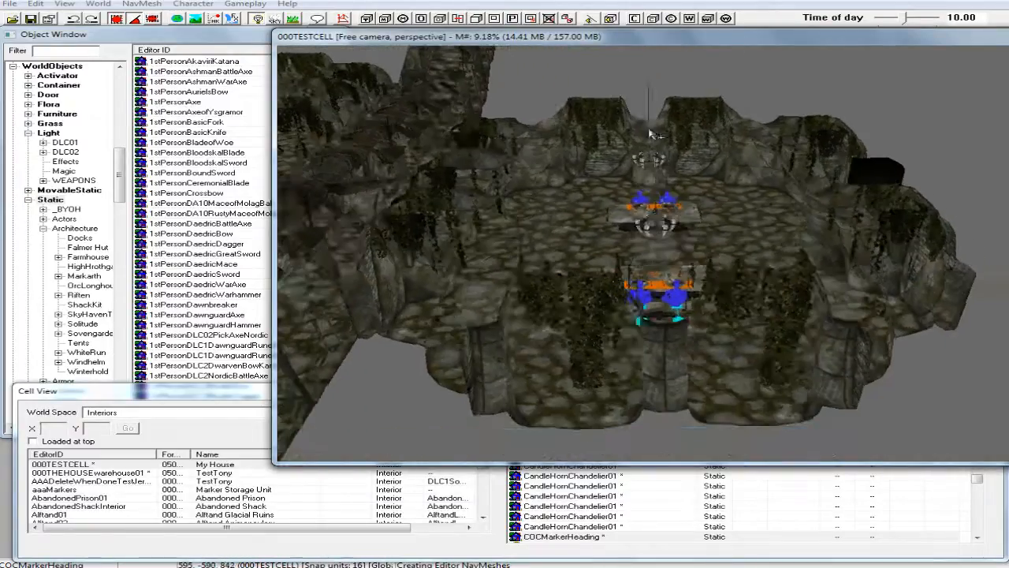
pyautogui.scroll(1, 708, 227)
pyautogui.click(732, 240)
pyautogui.keyDown('shift'); pyautogui.moveTo(725, 231); pyautogui.dragTo(833, 246, button='middle'); pyautogui.keyUp('shift')
pyautogui.scroll(5, 833, 247)
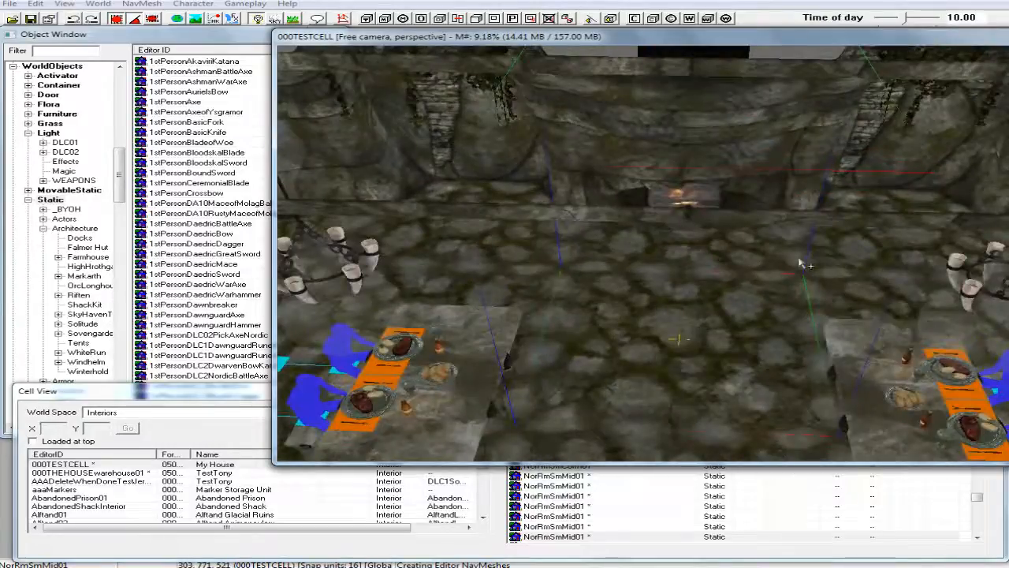
pyautogui.scroll(4, 798, 258)
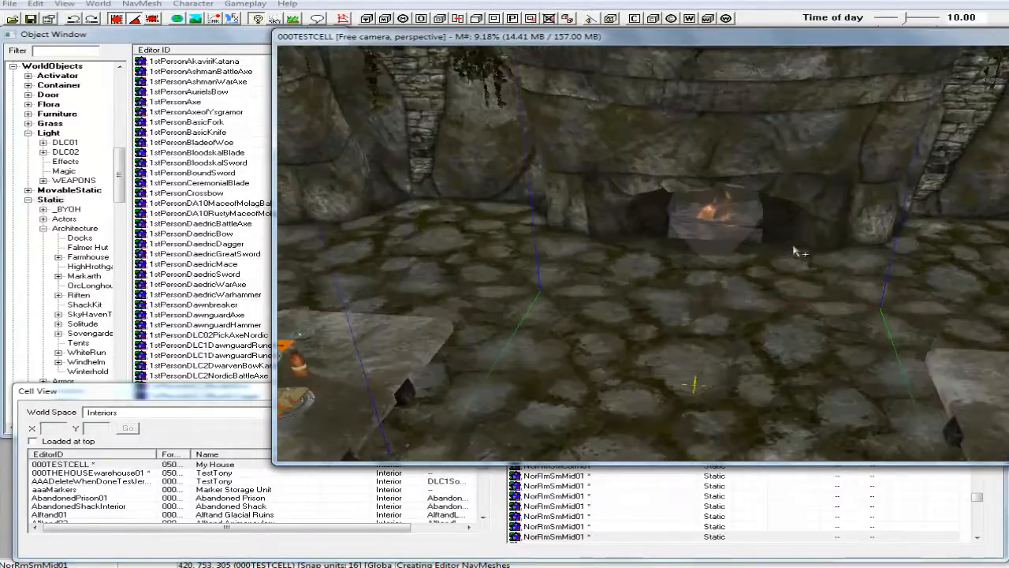
# Filter the static objects by "cookingspit" and preview the CookingSpitRiften01 model.
pyautogui.click(63, 51)
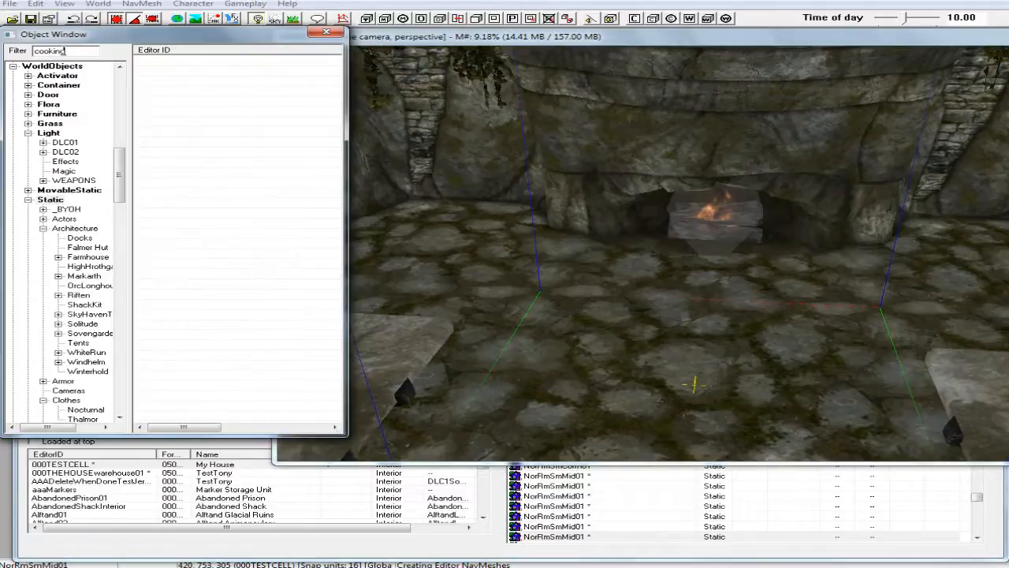
pyautogui.write('cookingspit')
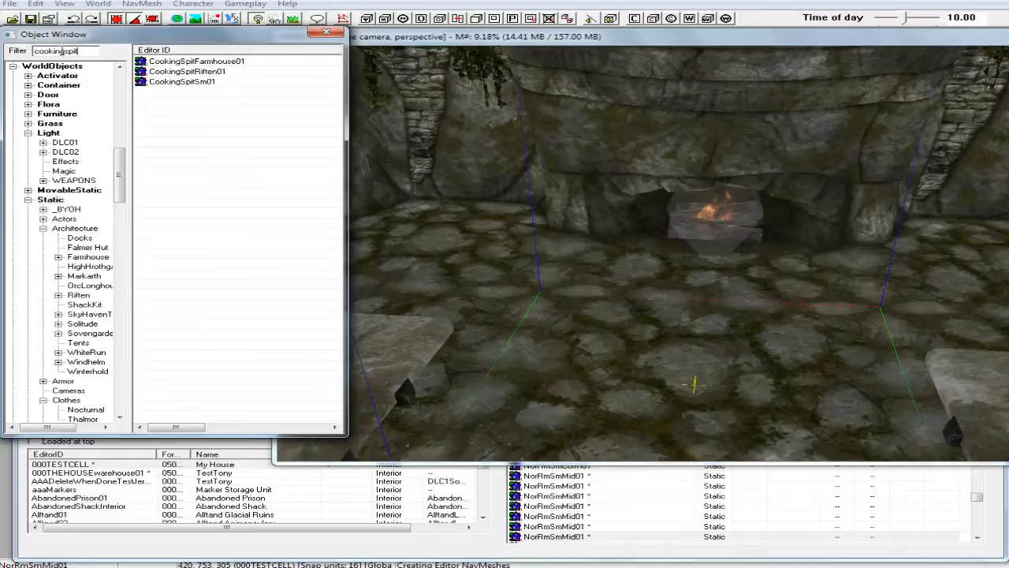
pyautogui.click(176, 73)
pyautogui.rightClick(178, 73)
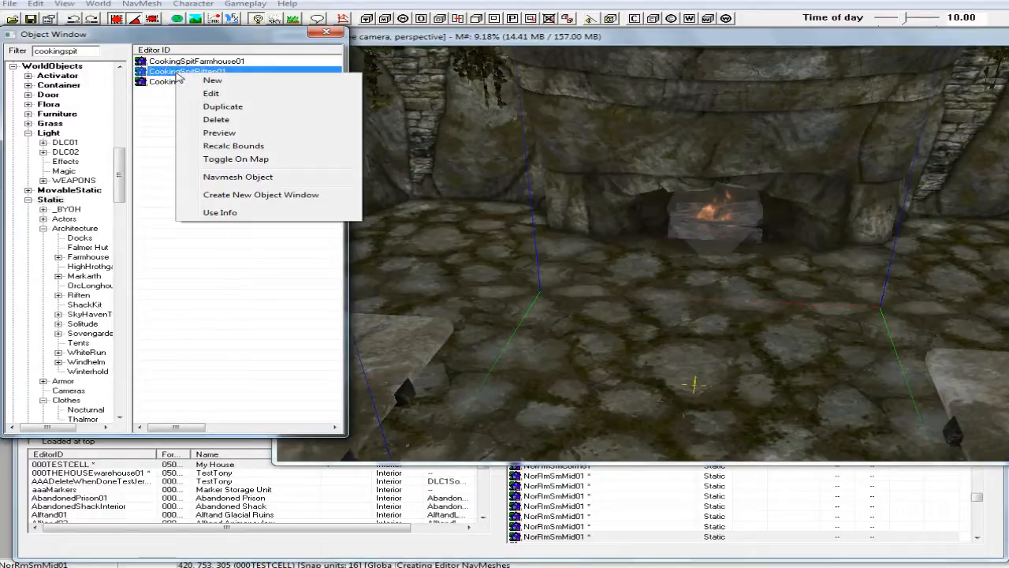
pyautogui.click(207, 132)
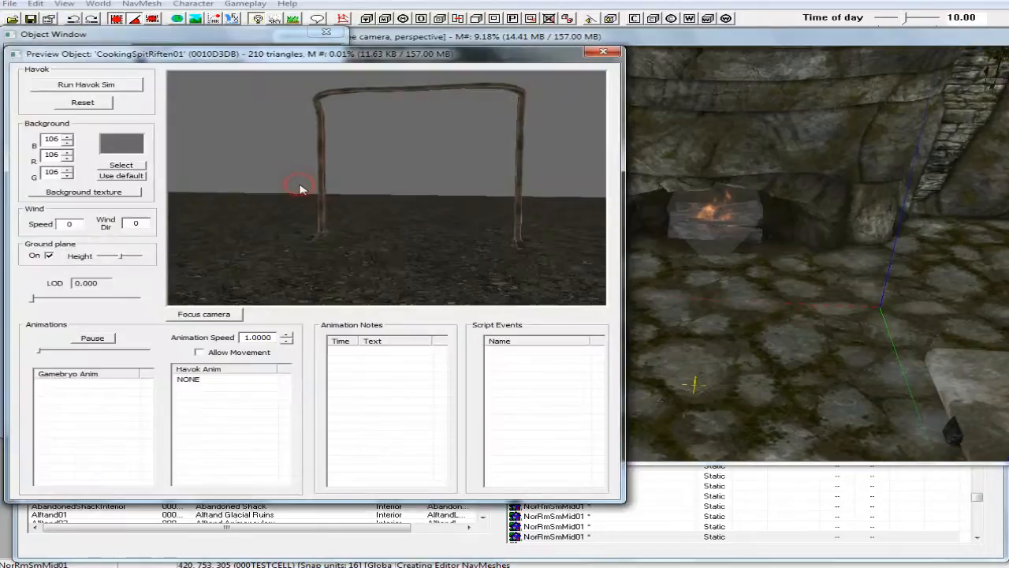
pyautogui.click(603, 52)
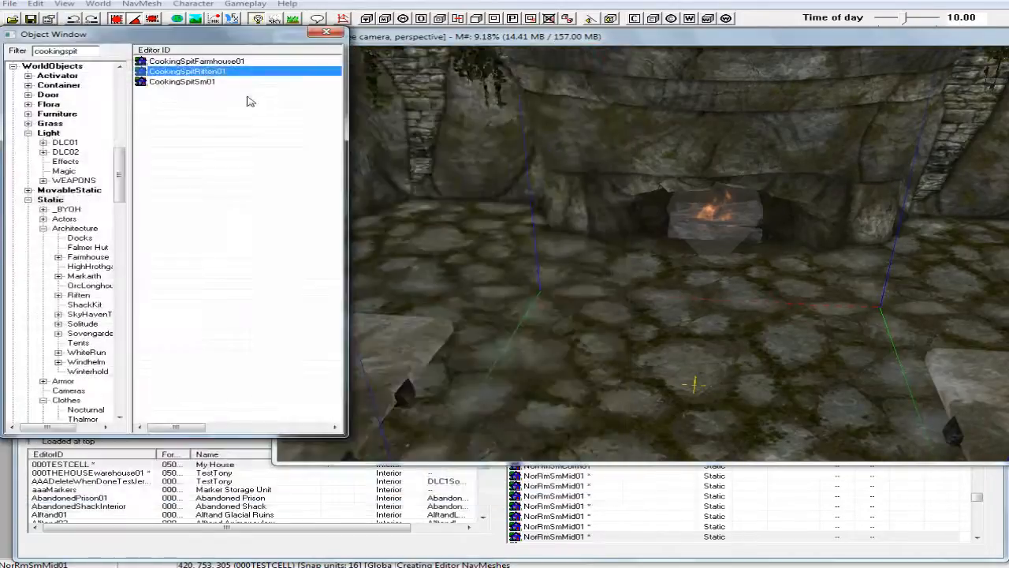
# Preview the CookingSpitFarmhouse01 model and close its preview.
pyautogui.rightClick(194, 63)
pyautogui.click(265, 119)
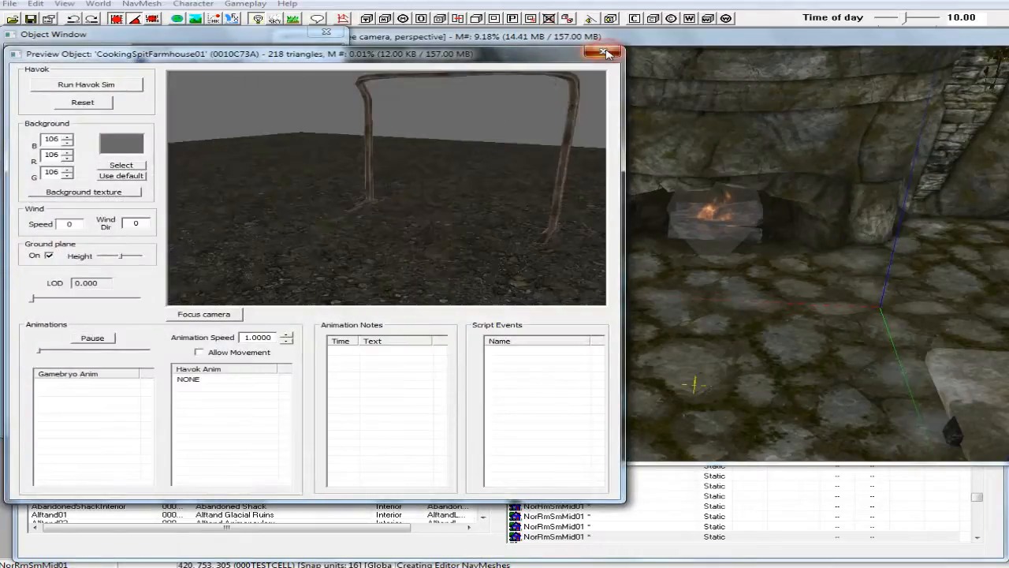
pyautogui.click(604, 53)
# Broaden the object list to all categories and shorten the filter to "cooking".
pyautogui.moveTo(119, 175); pyautogui.dragTo(126, 398)
pyautogui.click(30, 409)
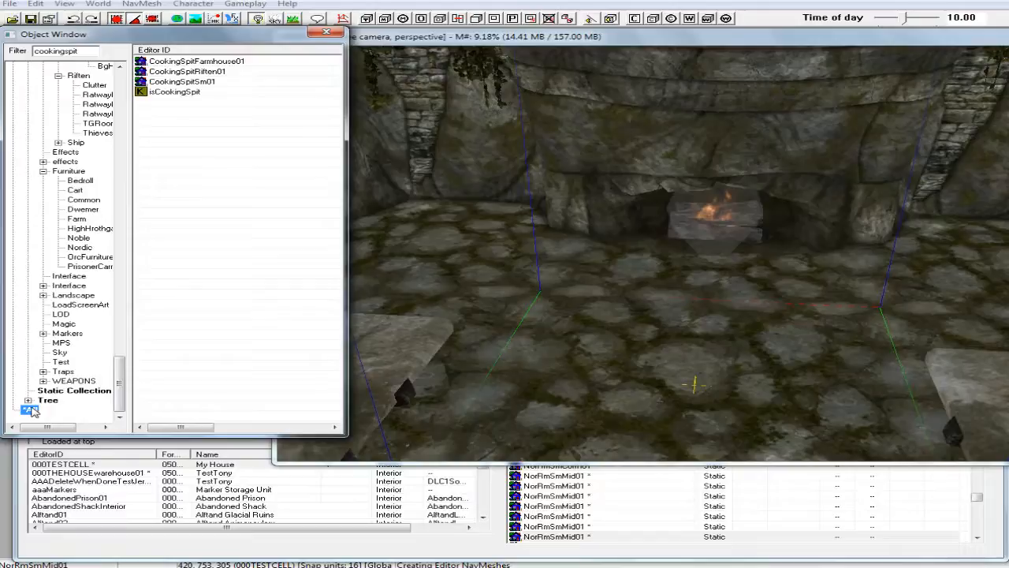
pyautogui.click(79, 50)
pyautogui.press('BackSpace')
pyautogui.press('BackSpace')
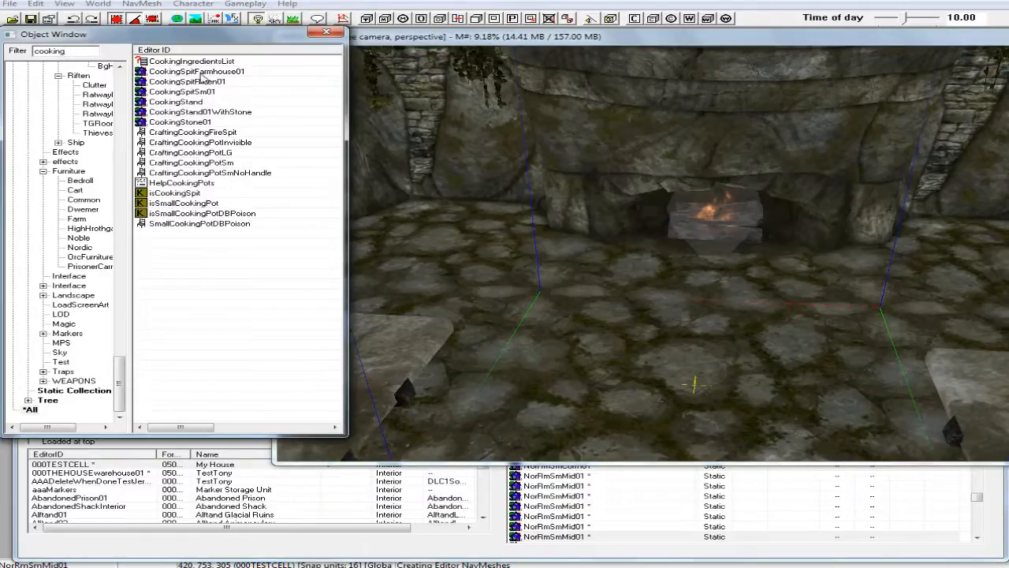
# Go through the crafting cooking objects and preview CraftingCookingPotLG from several angles.
pyautogui.click(165, 132)
pyautogui.click(198, 142)
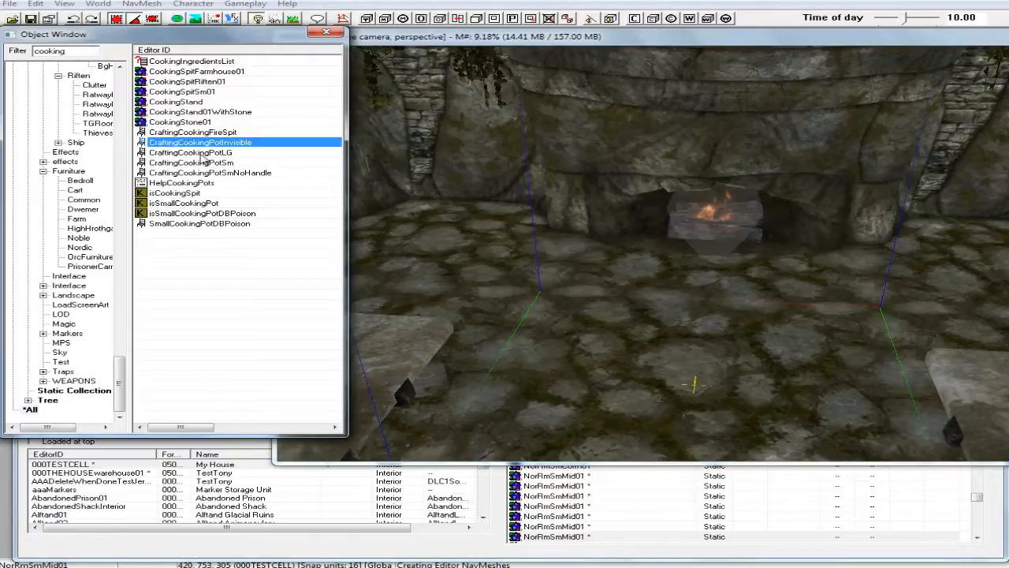
pyautogui.click(166, 153)
pyautogui.click(157, 164)
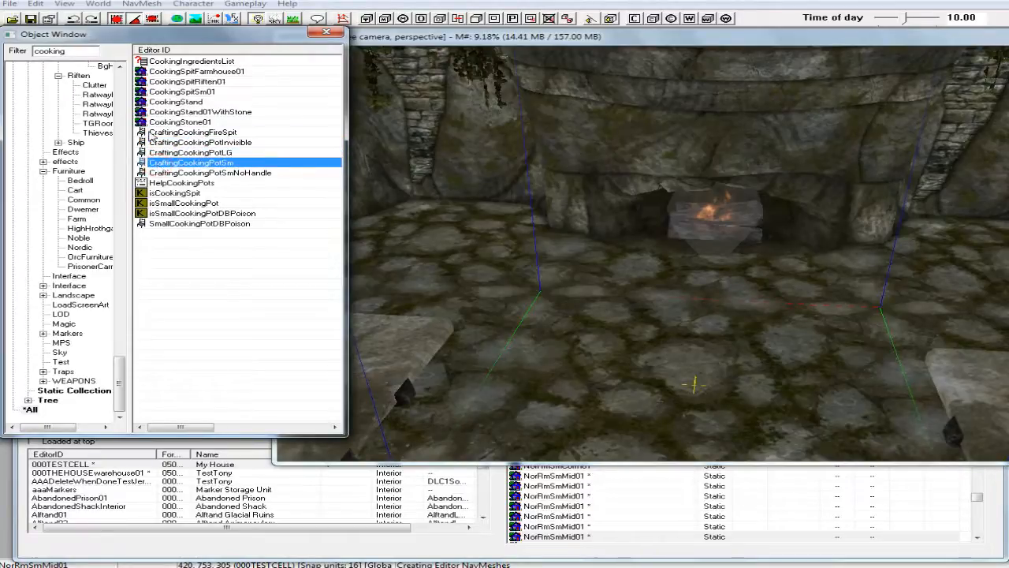
pyautogui.click(146, 132)
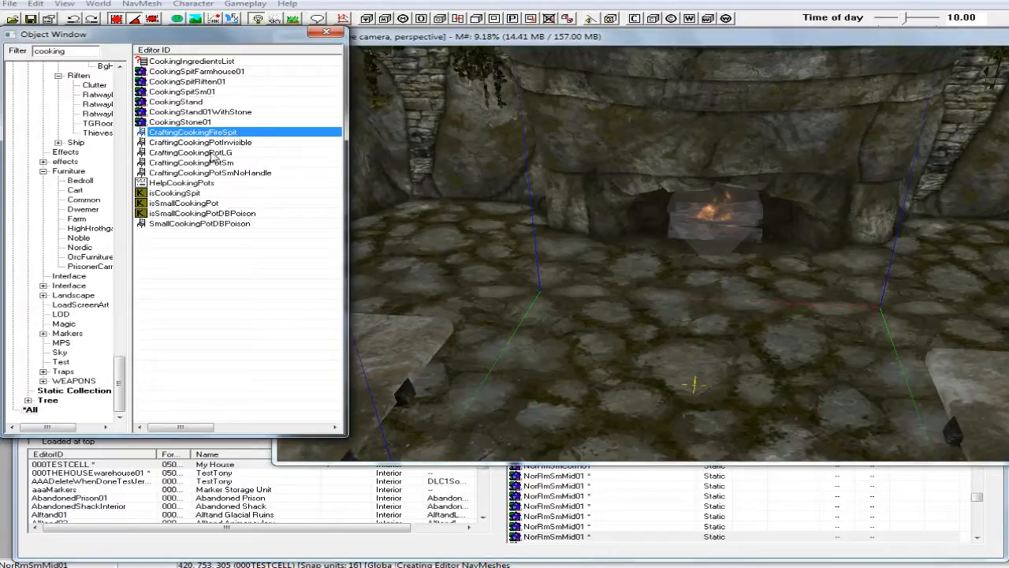
pyautogui.rightClick(166, 153)
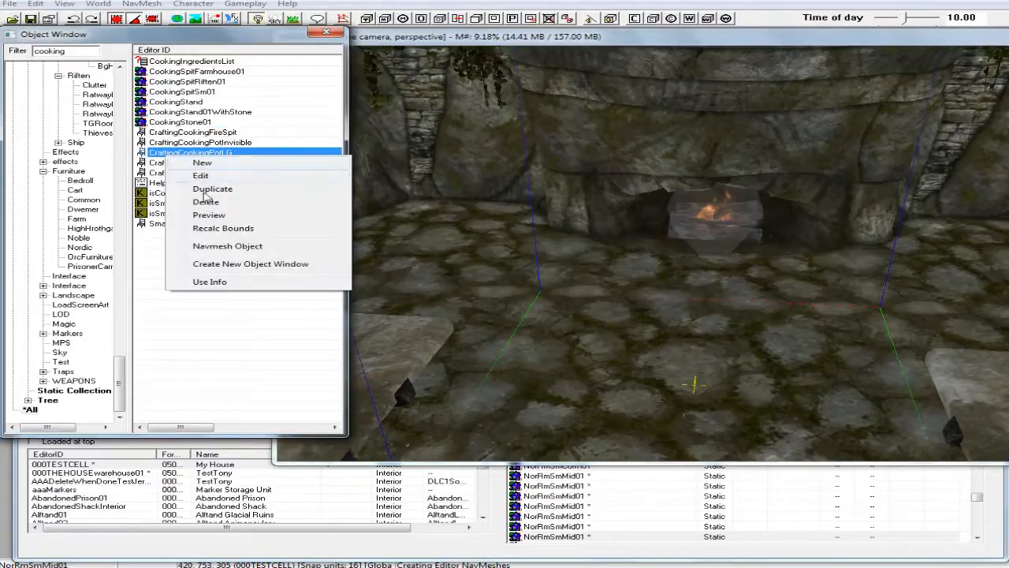
pyautogui.click(207, 216)
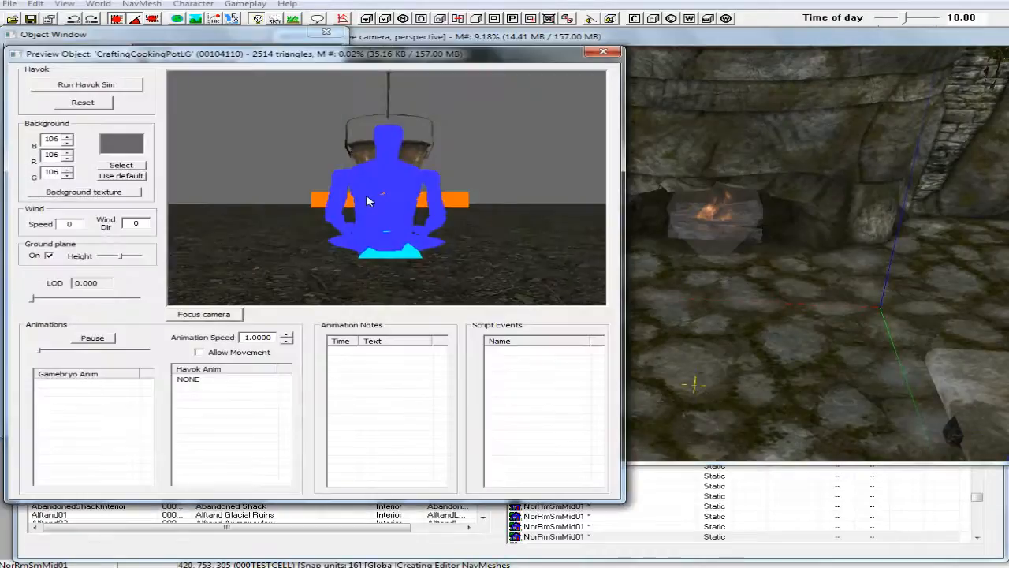
pyautogui.moveTo(379, 203); pyautogui.dragTo(427, 185)
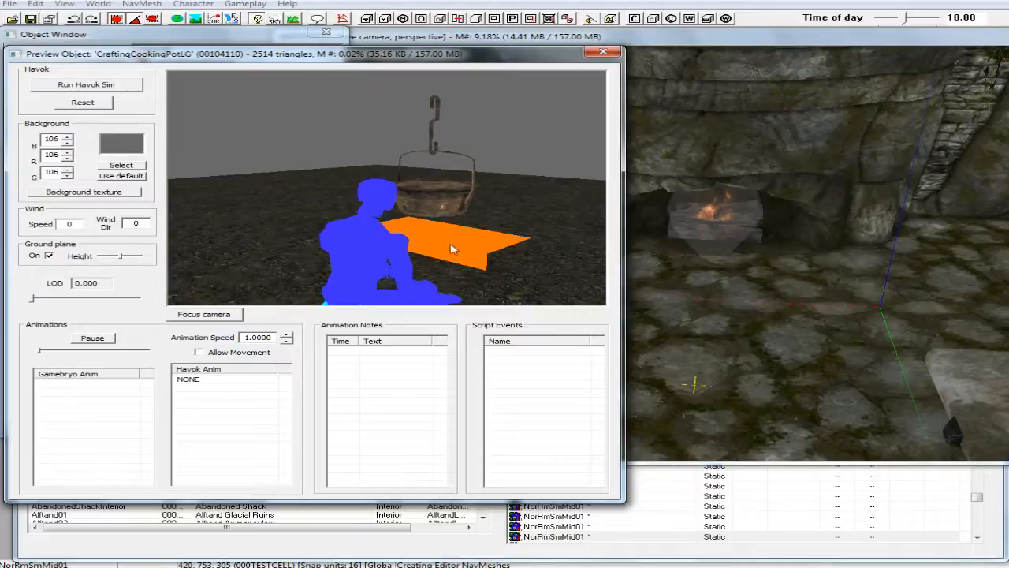
pyautogui.click(602, 53)
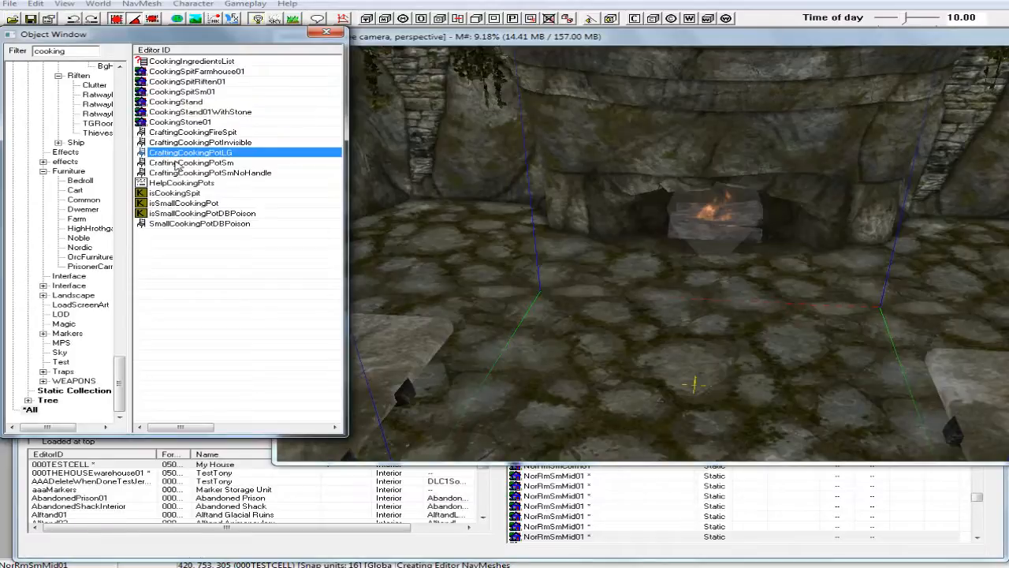
# Preview the CookingSpitSm01 model and close its preview.
pyautogui.click(175, 93)
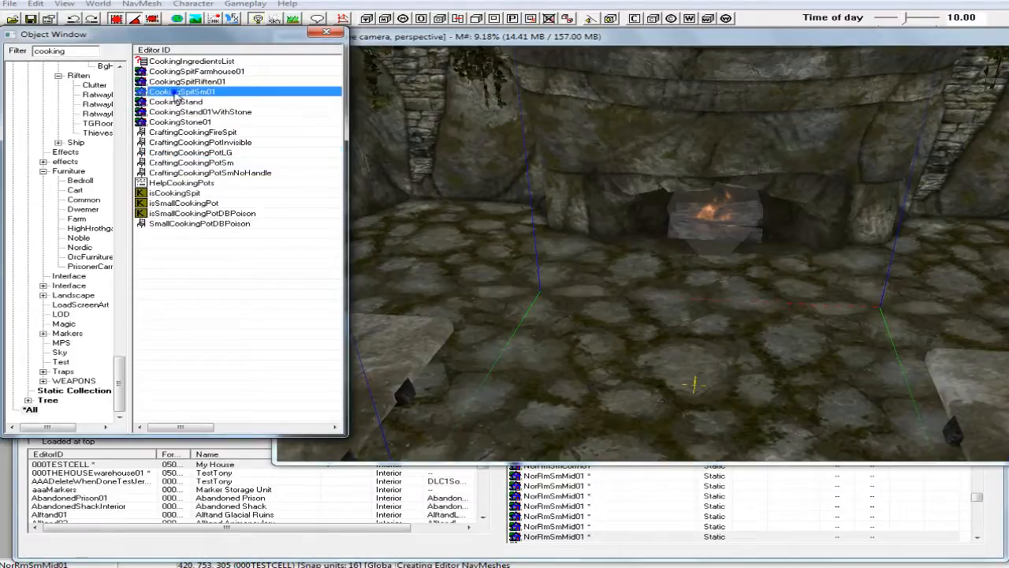
pyautogui.rightClick(175, 93)
pyautogui.click(230, 154)
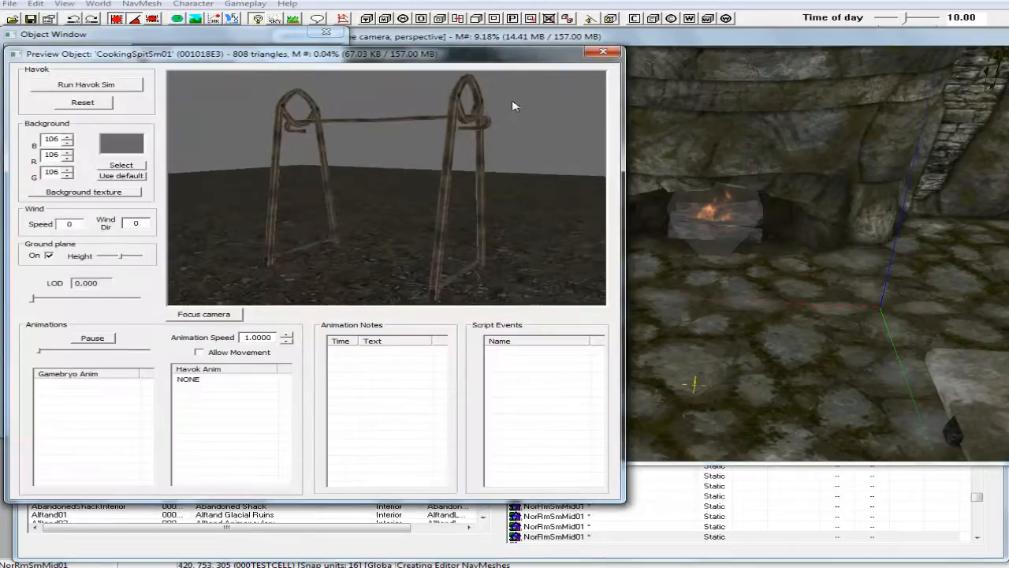
pyautogui.click(603, 52)
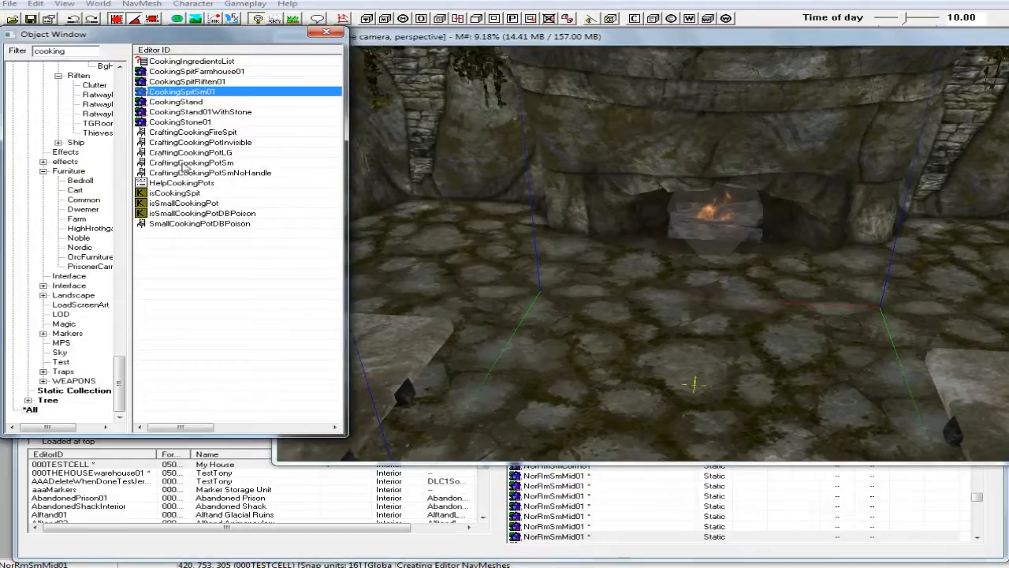
# Preview the CraftingCookingPotSm model and close its preview.
pyautogui.click(183, 164)
pyautogui.rightClick(183, 164)
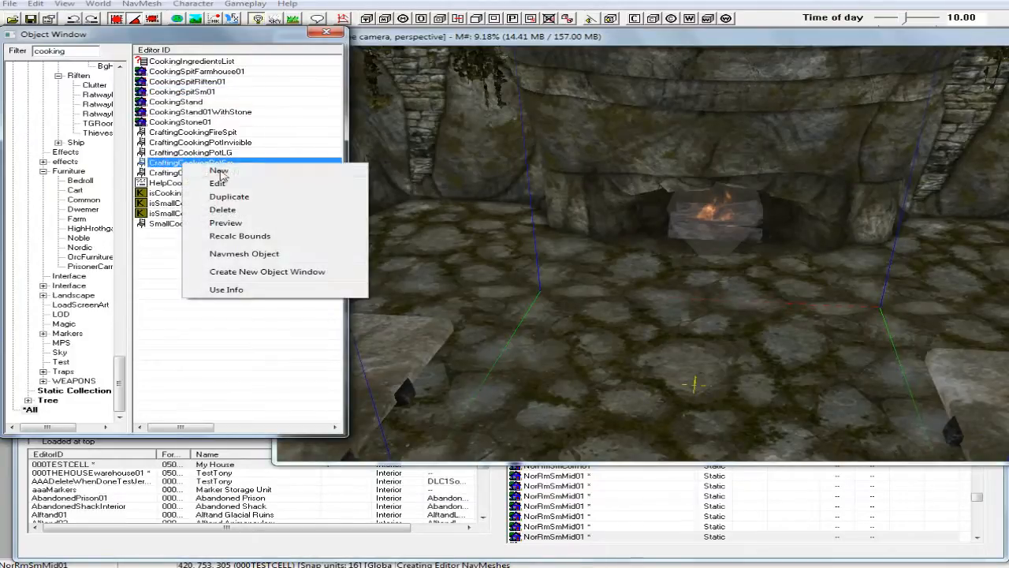
pyautogui.click(226, 223)
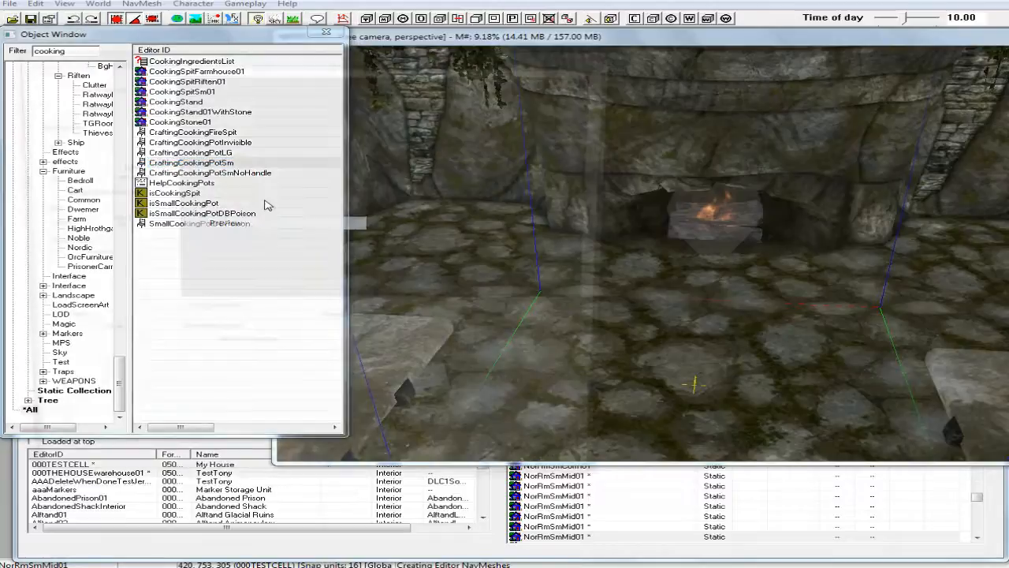
pyautogui.click(346, 158)
pyautogui.keyDown('shift'); pyautogui.moveTo(346, 157); pyautogui.dragTo(253, 172); pyautogui.keyUp('shift')
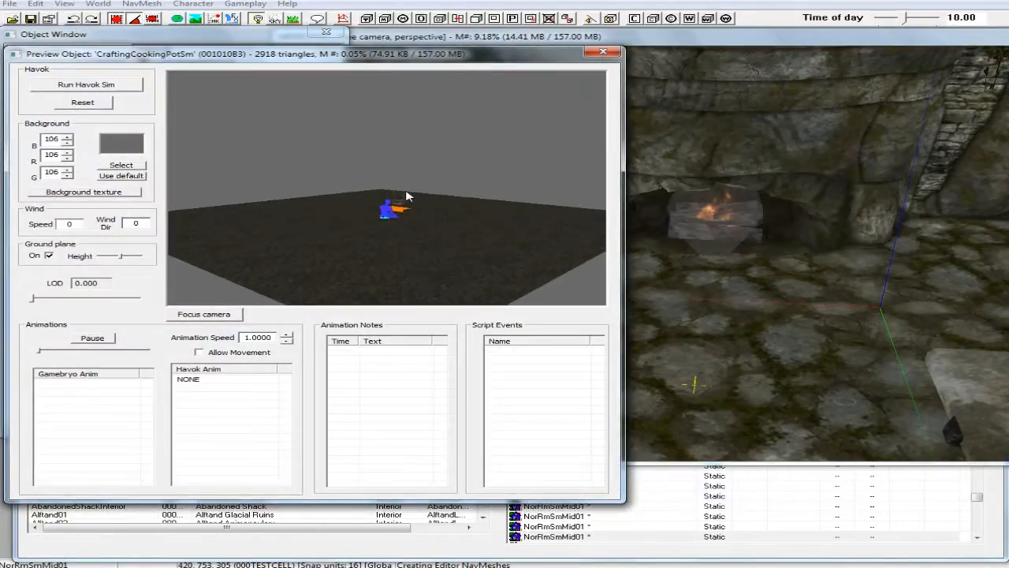
pyautogui.scroll(4, 404, 192)
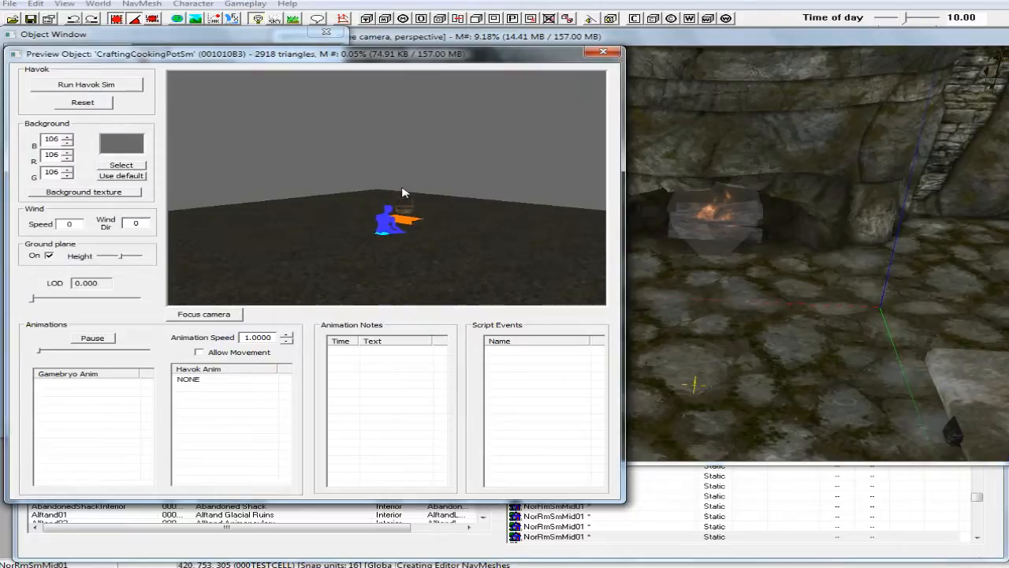
pyautogui.click(616, 51)
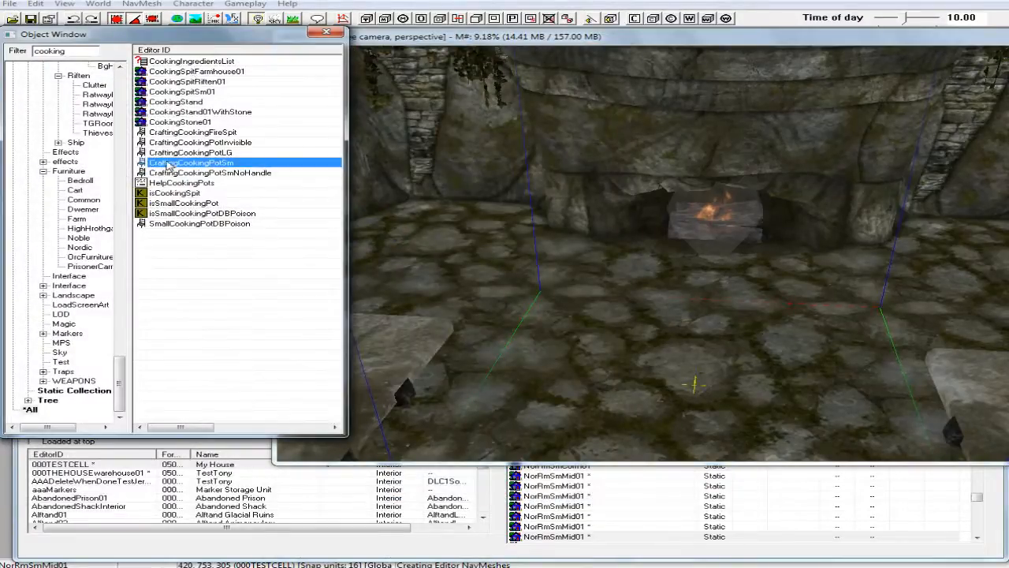
# Place a CraftingCookingFireSpit in front of the fireplace and rotate it to run parallel to the hearth.
pyautogui.click(162, 132)
pyautogui.moveTo(147, 136); pyautogui.dragTo(720, 270)
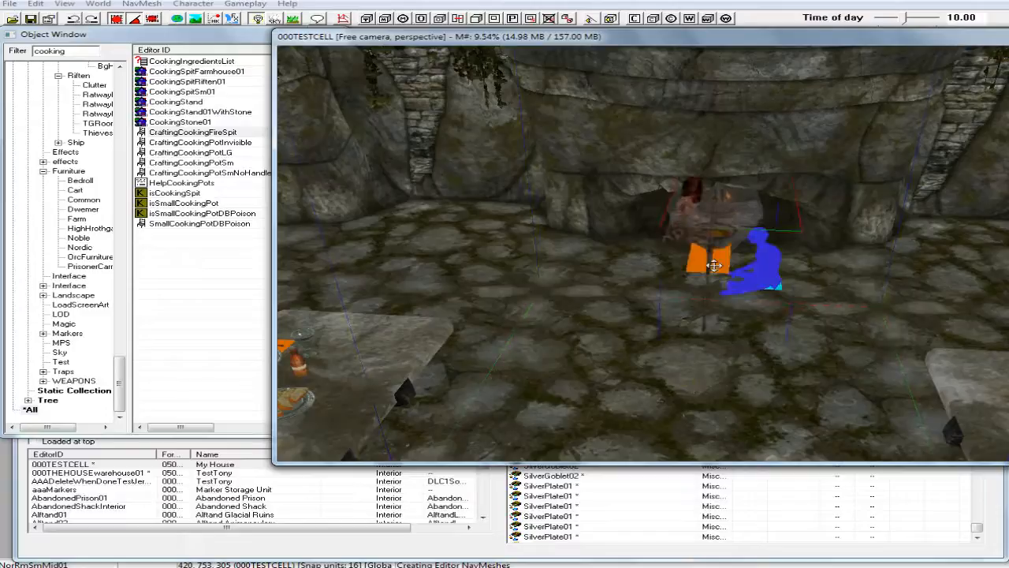
pyautogui.moveTo(785, 267); pyautogui.dragTo(714, 266)
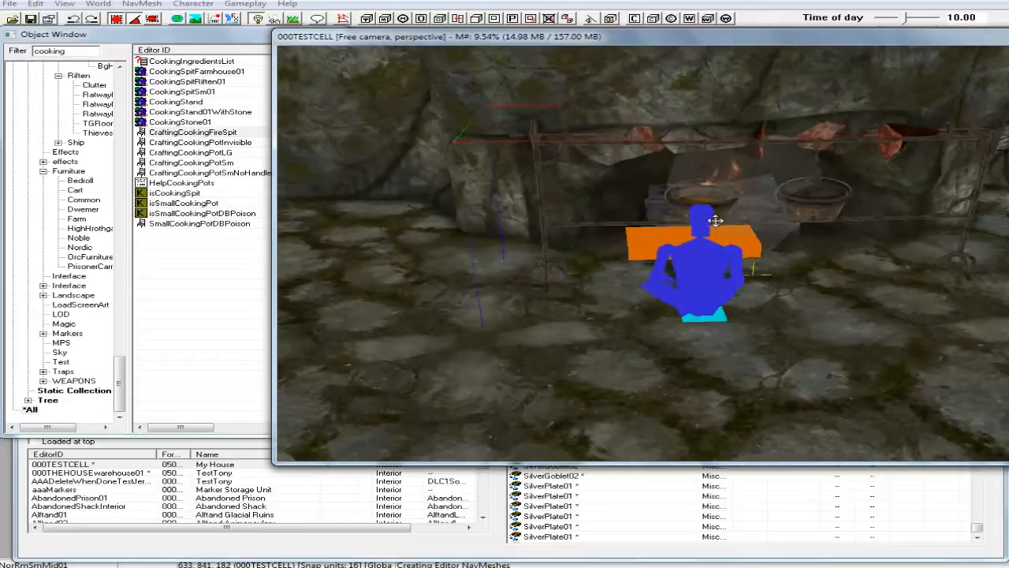
# Toggle grid snapping and nudge the cooking spit slightly outward from the fireplace.
pyautogui.scroll(3, 734, 224)
pyautogui.keyDown('shift'); pyautogui.moveTo(737, 223); pyautogui.dragTo(744, 228, button='middle'); pyautogui.keyUp('shift')
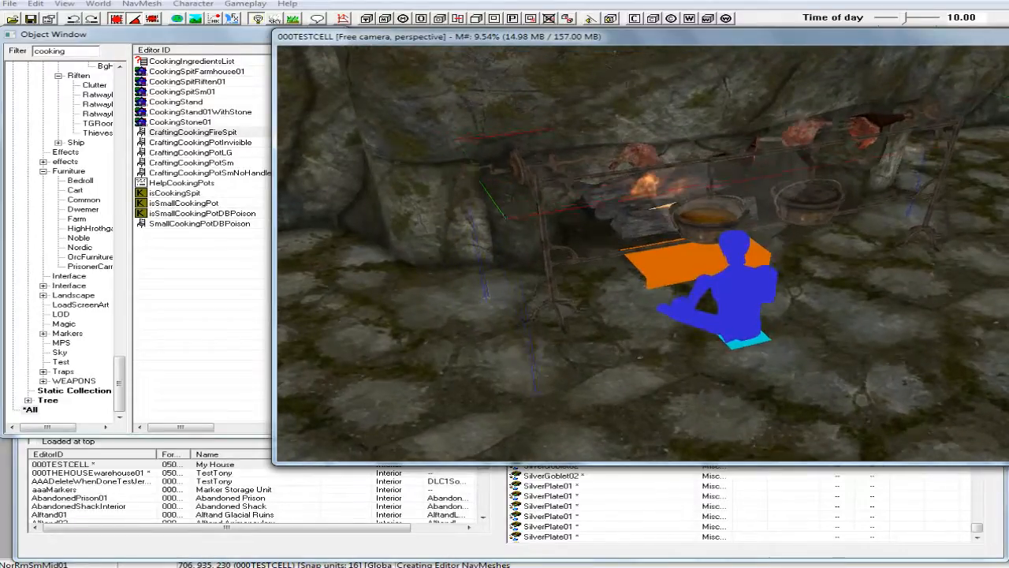
pyautogui.moveTo(744, 228); pyautogui.dragTo(762, 245)
pyautogui.keyDown('shift'); pyautogui.moveTo(762, 231); pyautogui.dragTo(795, 214, button='middle'); pyautogui.keyUp('shift')
pyautogui.click(115, 19)
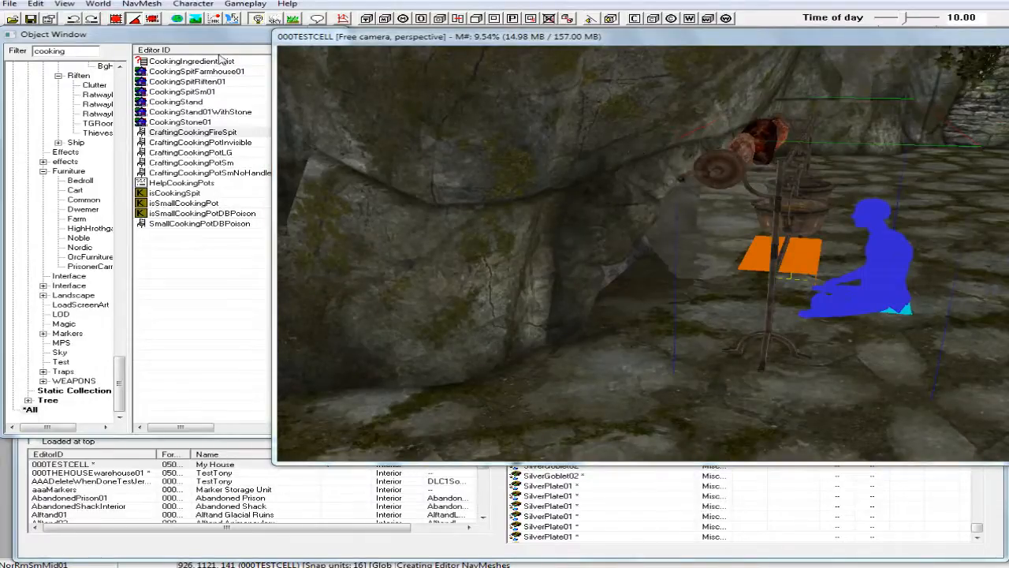
pyautogui.keyDown('shift'); pyautogui.moveTo(864, 202); pyautogui.dragTo(897, 198, button='middle'); pyautogui.keyUp('shift')
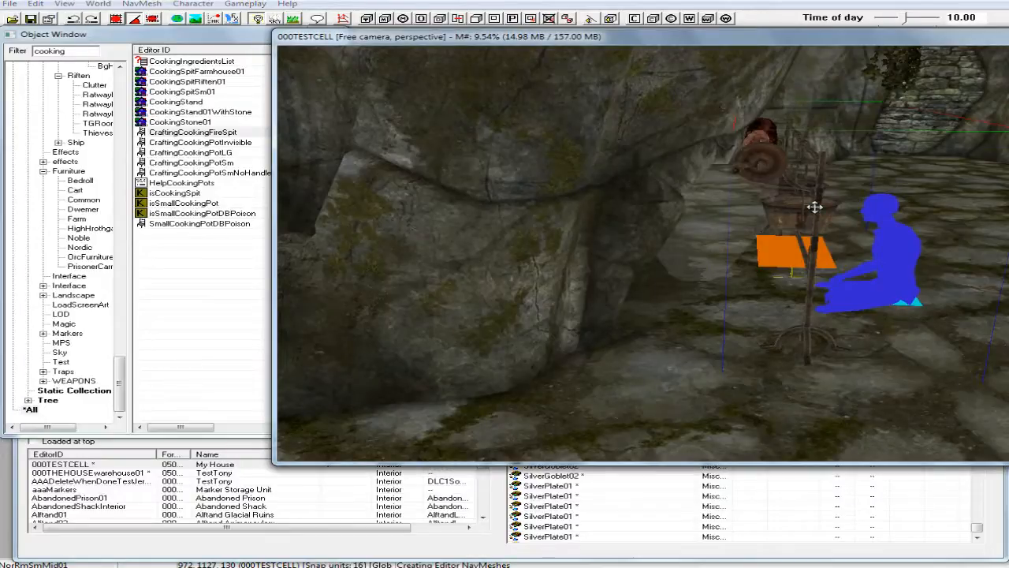
pyautogui.moveTo(815, 207); pyautogui.dragTo(824, 207)
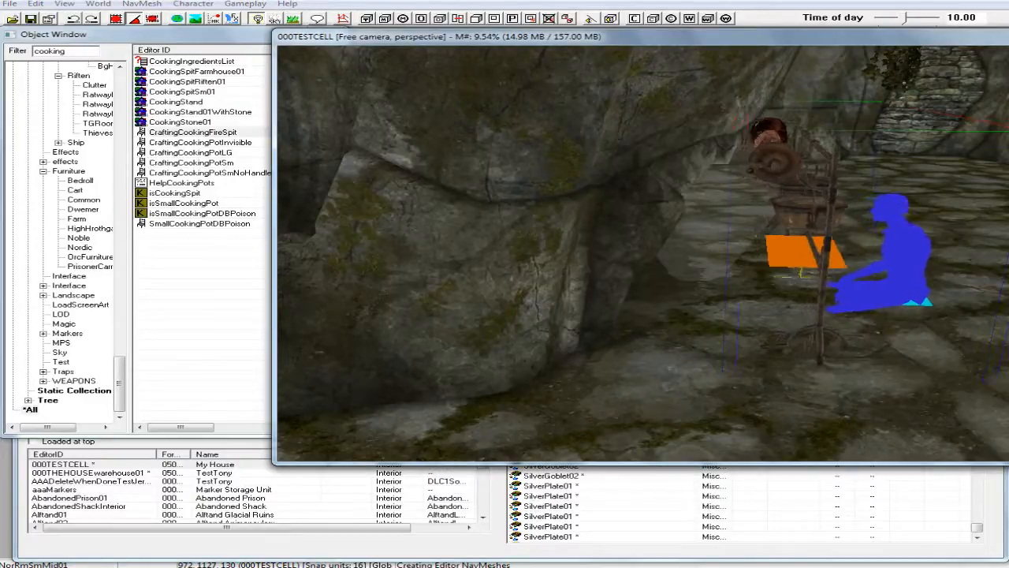
# Shift the cooking spit slightly sideways along the hearth to line it up with the fireplace opening.
pyautogui.keyDown('shift'); pyautogui.moveTo(818, 204); pyautogui.dragTo(708, 208, button='middle'); pyautogui.keyUp('shift')
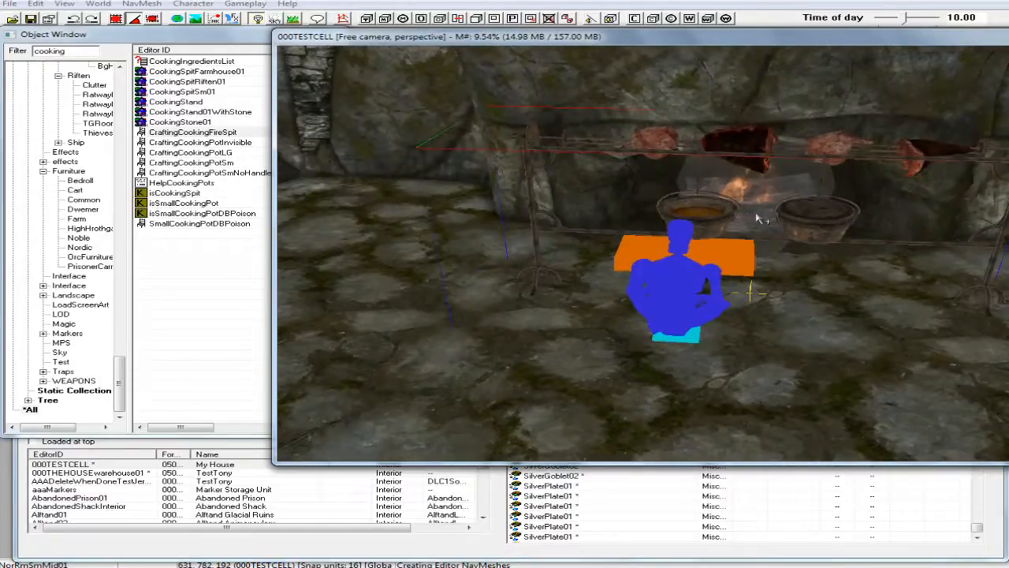
pyautogui.scroll(-3, 757, 218)
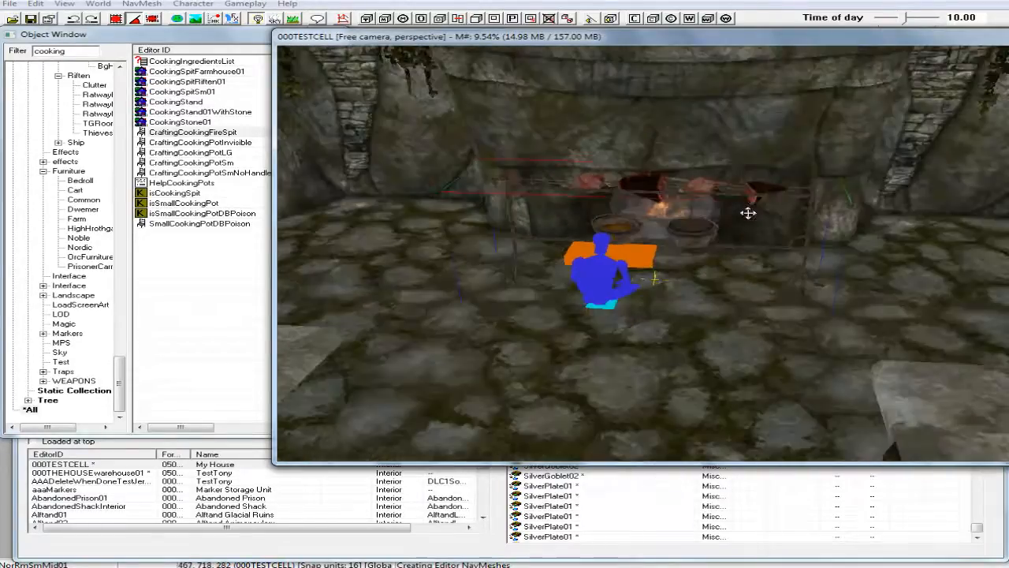
pyautogui.scroll(2, 764, 220)
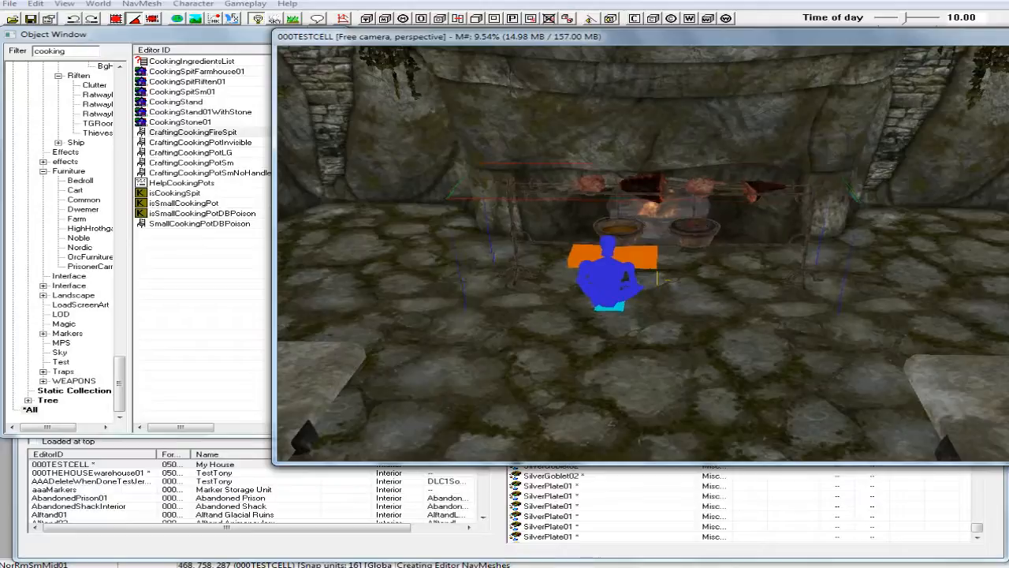
pyautogui.moveTo(718, 226); pyautogui.dragTo(707, 226)
pyautogui.moveTo(712, 227)
pyautogui.keyDown('shift'); pyautogui.mouseDown(button='middle')
pyautogui.moveTo(822, 223)
pyautogui.moveTo(770, 218)
pyautogui.moveTo(794, 223)
pyautogui.moveTo(707, 233)
pyautogui.mouseUp(button='middle'); pyautogui.keyUp('shift')
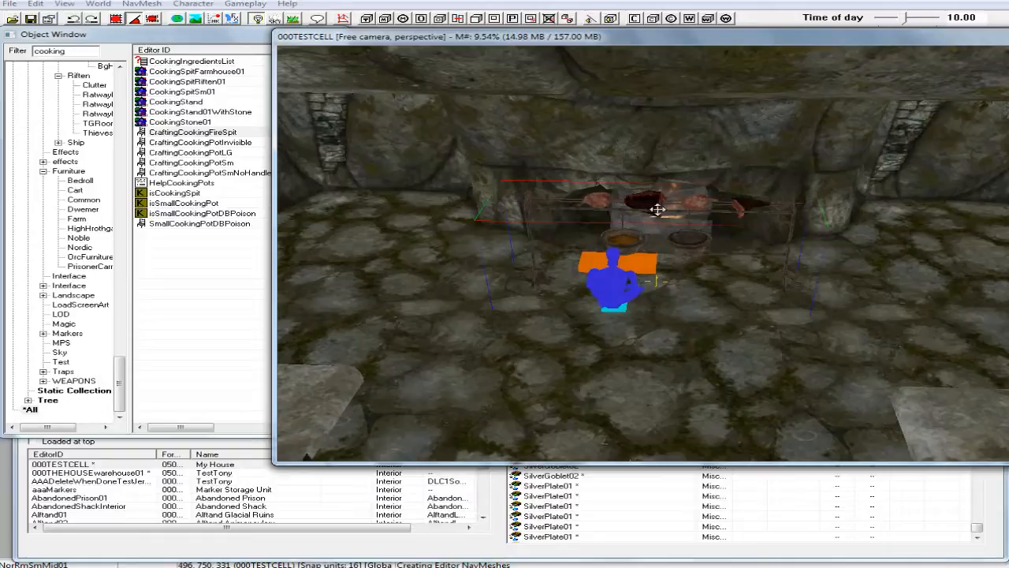
pyautogui.moveTo(657, 280); pyautogui.dragTo(645, 277)
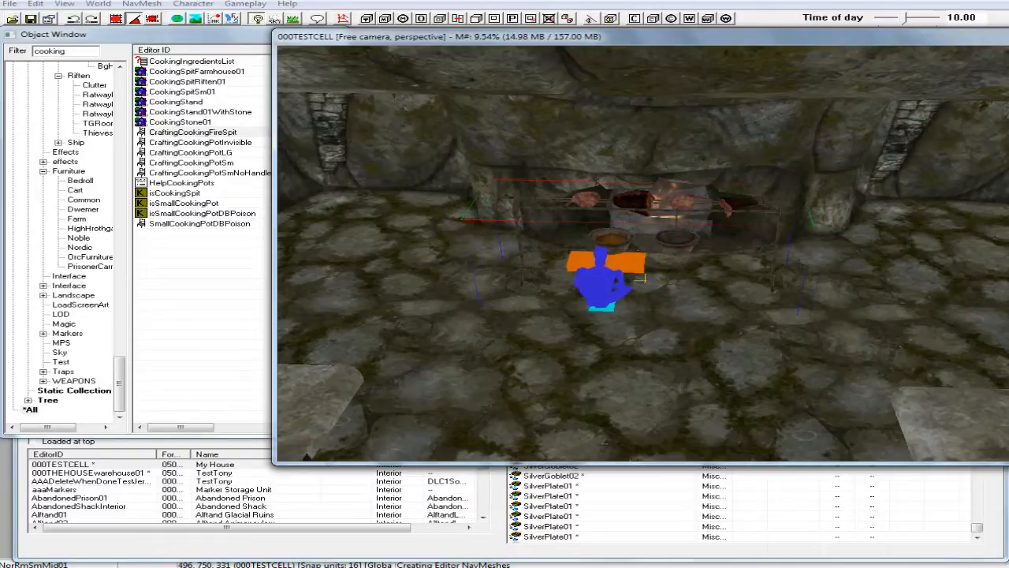
# Examine the placed spit from several angles, briefly under the cell's own lighting, and deselect it to view the whole room.
pyautogui.keyDown('shift'); pyautogui.moveTo(645, 199); pyautogui.dragTo(601, 202, button='middle'); pyautogui.keyUp('shift')
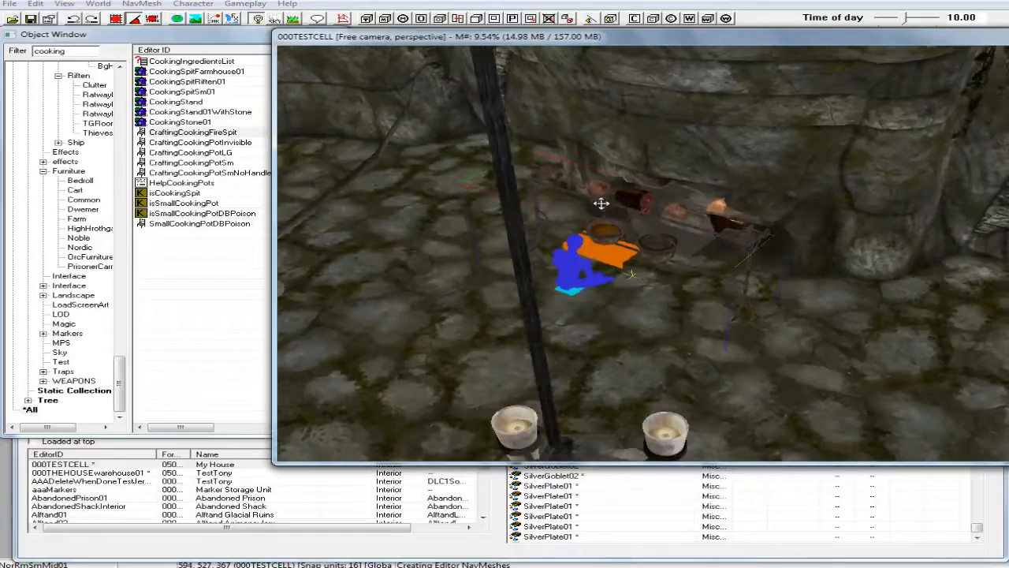
pyautogui.press('a')
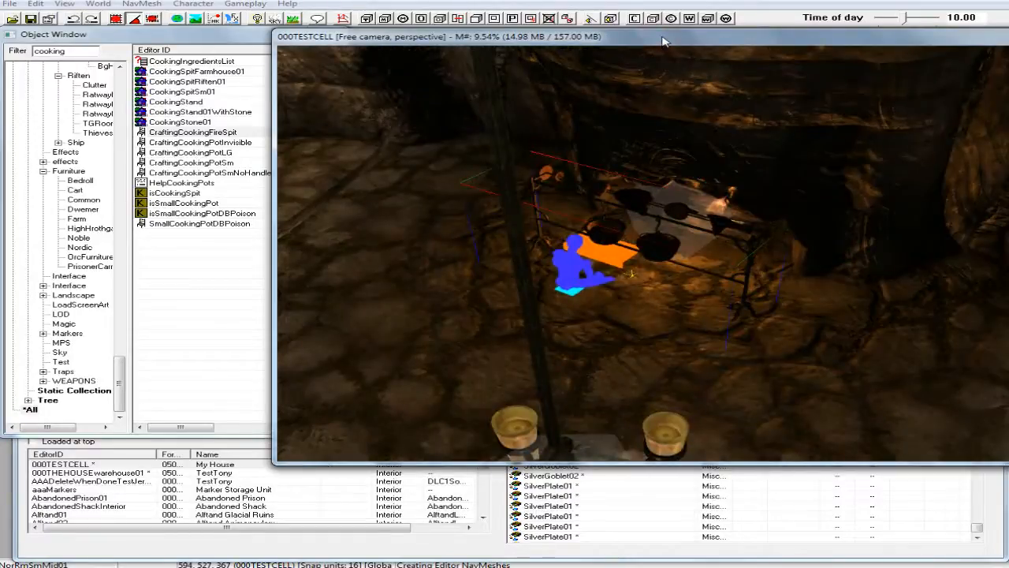
pyautogui.press('a')
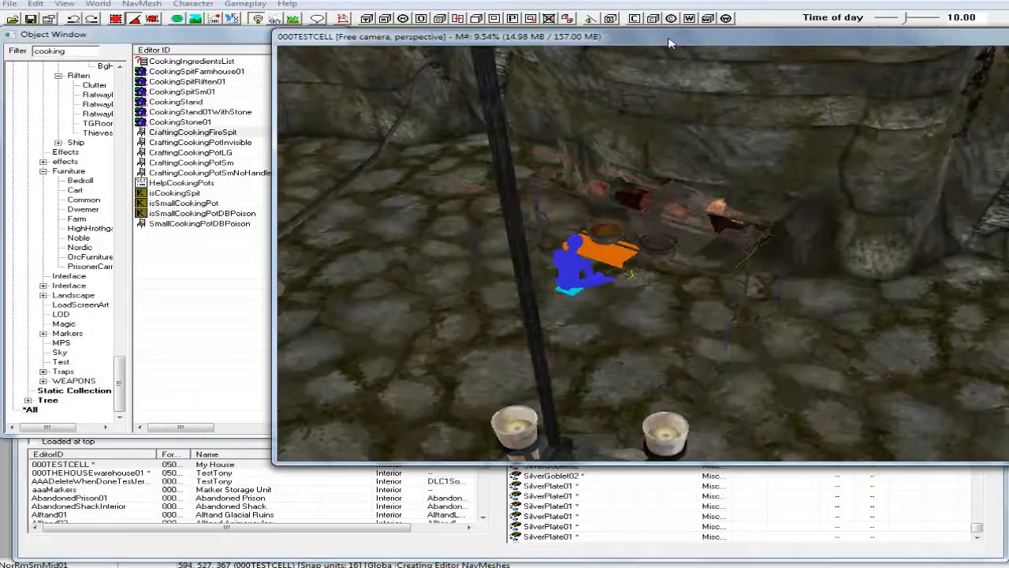
pyautogui.keyDown('shift'); pyautogui.moveTo(668, 88); pyautogui.dragTo(800, 87, button='middle'); pyautogui.keyUp('shift')
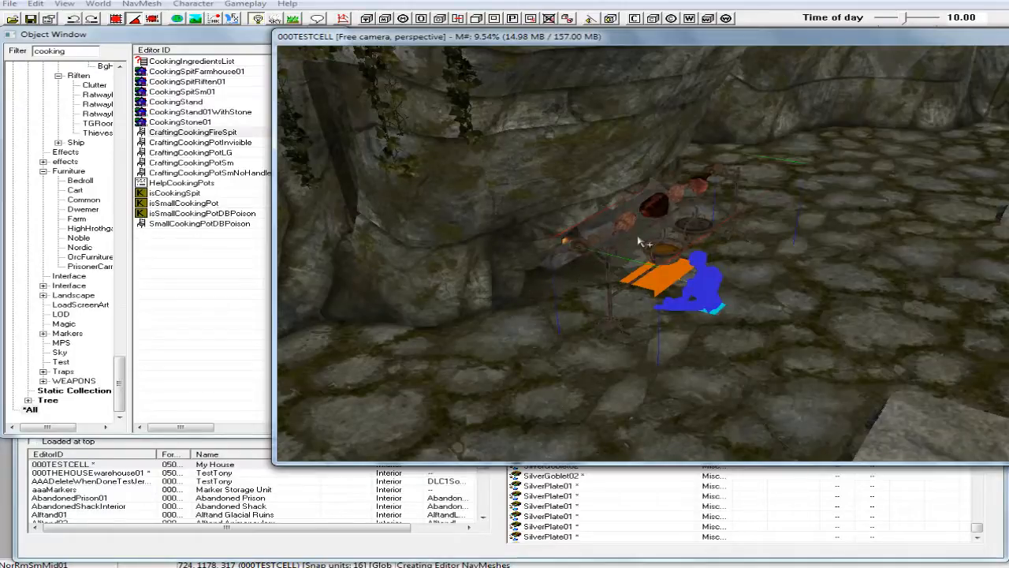
pyautogui.keyDown('shift'); pyautogui.moveTo(659, 224); pyautogui.dragTo(564, 246, button='middle'); pyautogui.keyUp('shift')
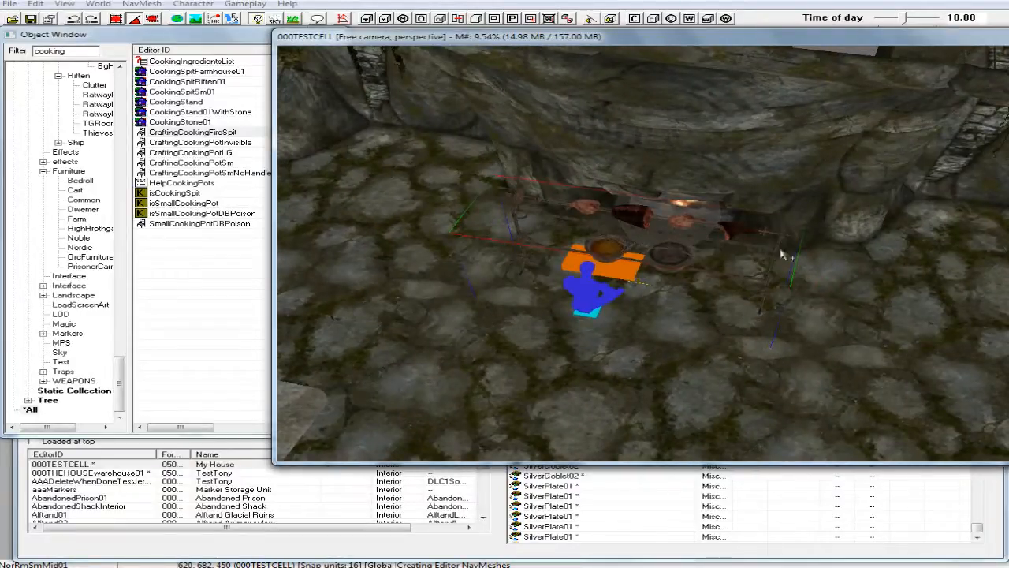
pyautogui.keyDown('shift'); pyautogui.moveTo(664, 227); pyautogui.dragTo(699, 210, button='middle'); pyautogui.keyUp('shift')
pyautogui.scroll(-3, 699, 211)
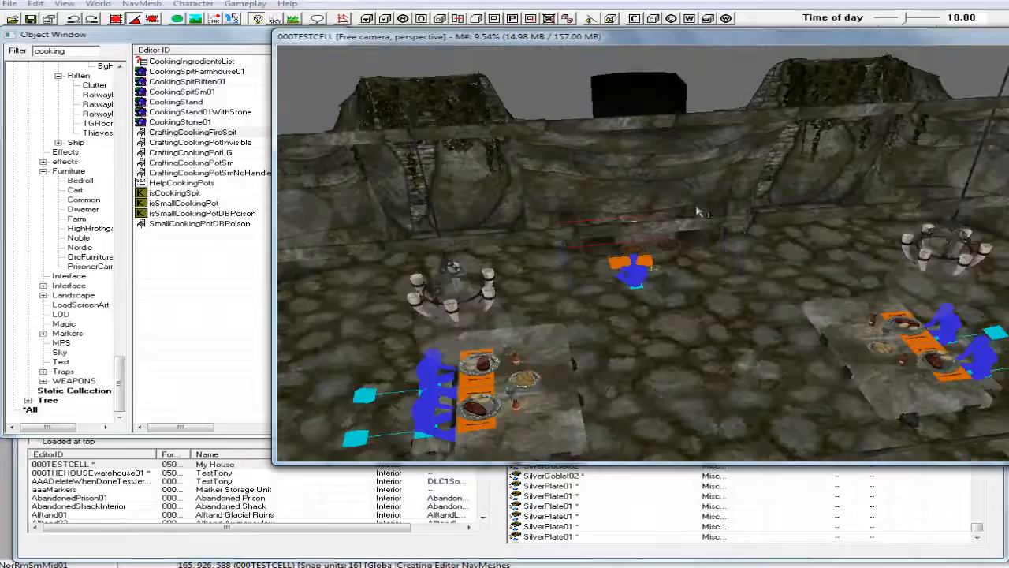
pyautogui.click(560, 85)
pyautogui.keyDown('shift'); pyautogui.moveTo(653, 187); pyautogui.dragTo(676, 228, button='middle'); pyautogui.keyUp('shift')
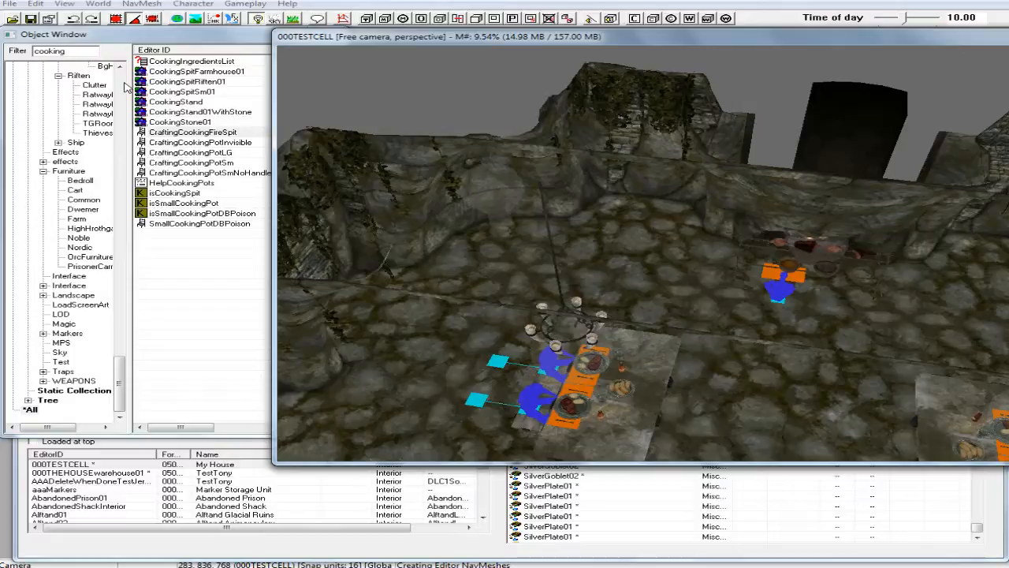
# Filter the object list by "oven", select CraftingOvenMarker and look through the matching entries.
pyautogui.doubleClick(55, 51)
pyautogui.moveTo(43, 51); pyautogui.dragTo(33, 51)
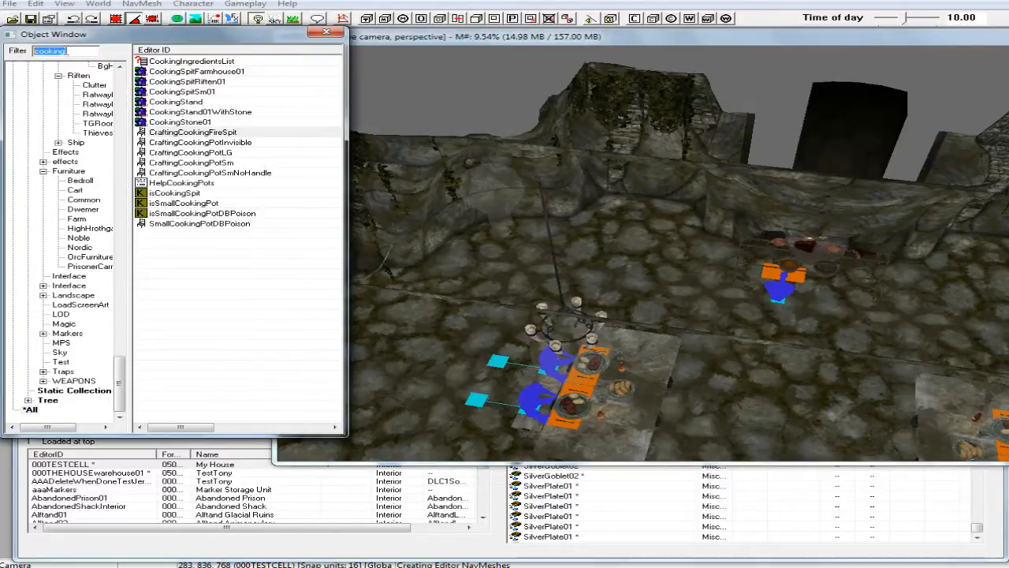
pyautogui.write('oven')
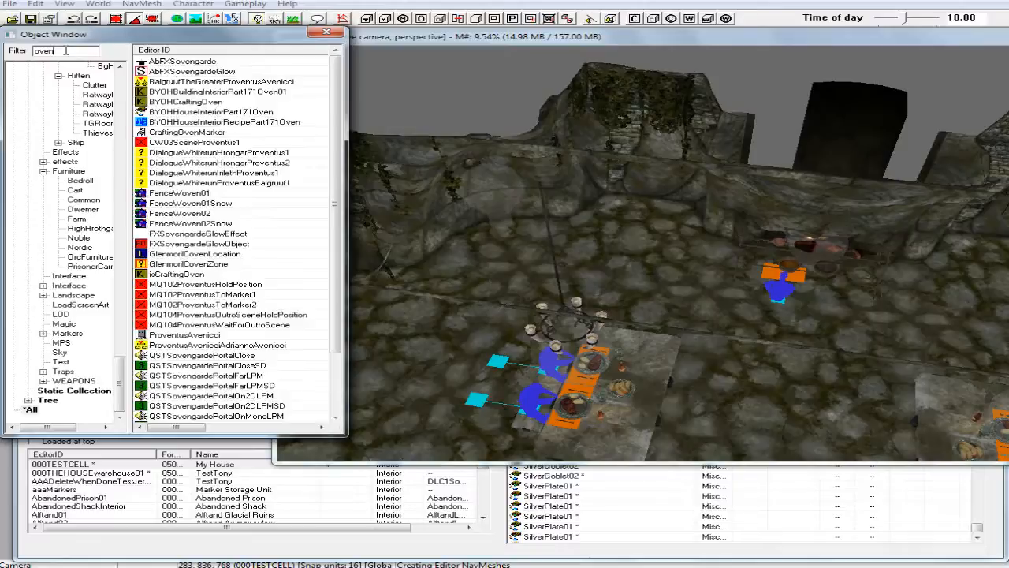
pyautogui.click(191, 132)
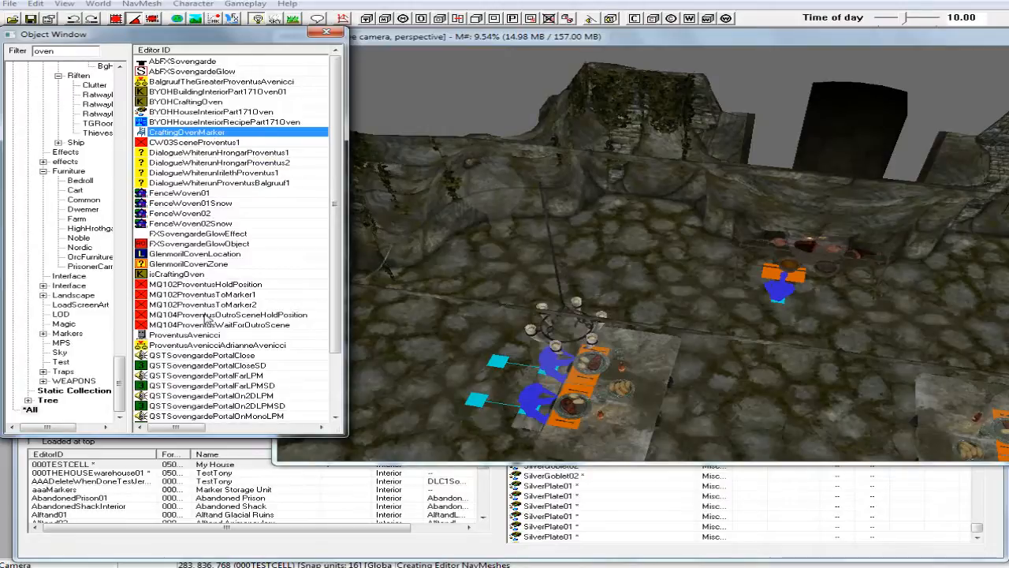
pyautogui.scroll(-2, 207, 315)
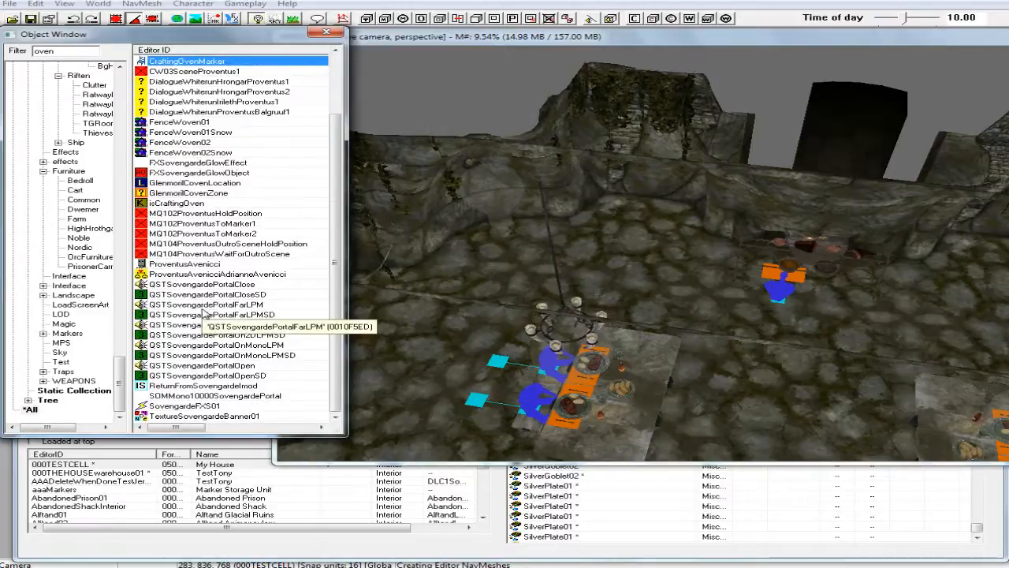
pyautogui.scroll(2, 204, 314)
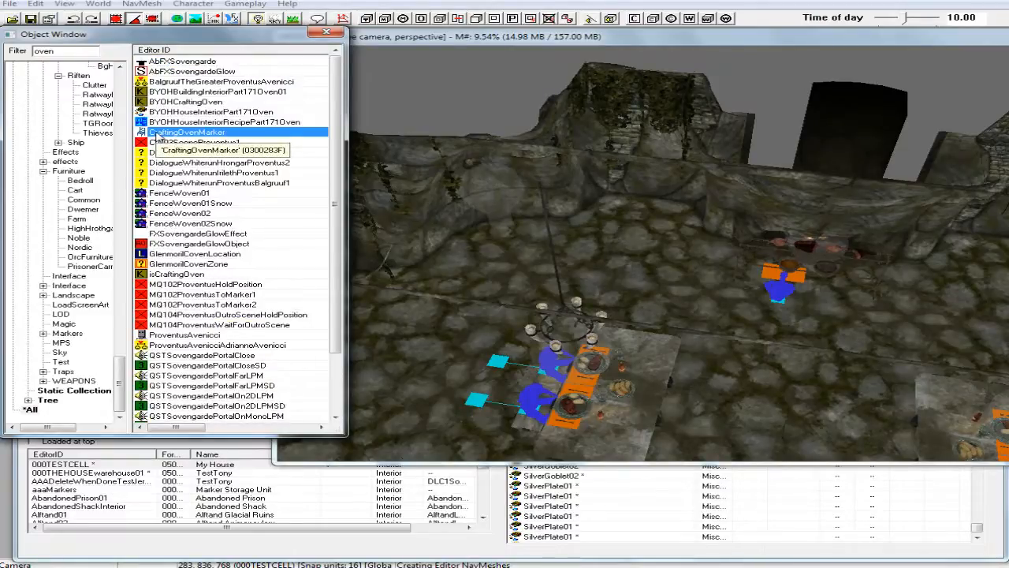
# Preview the CraftingOvenMarker model from a different angle and close its preview.
pyautogui.rightClick(157, 136)
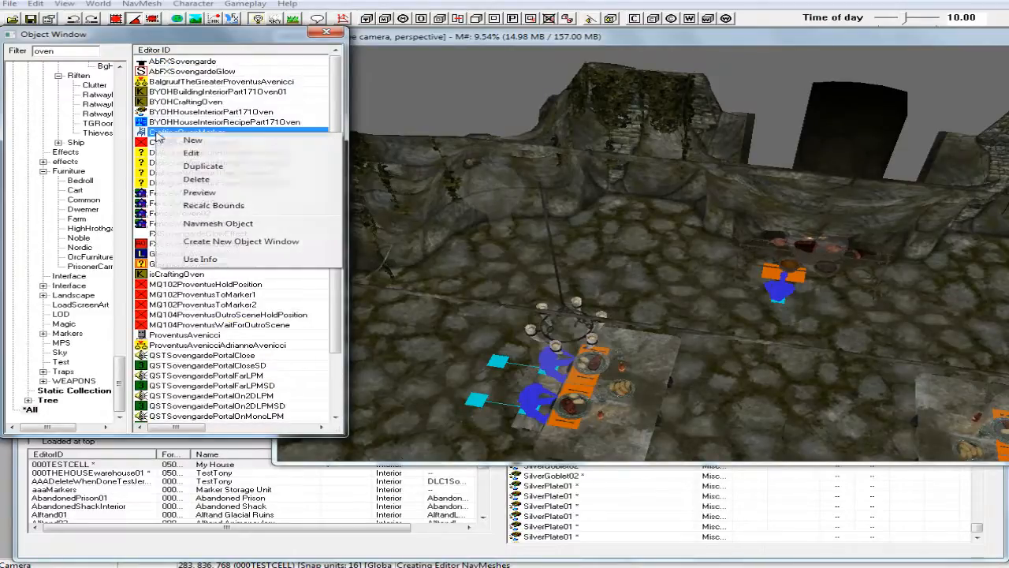
pyautogui.click(198, 192)
pyautogui.moveTo(464, 182); pyautogui.dragTo(449, 227, button='middle')
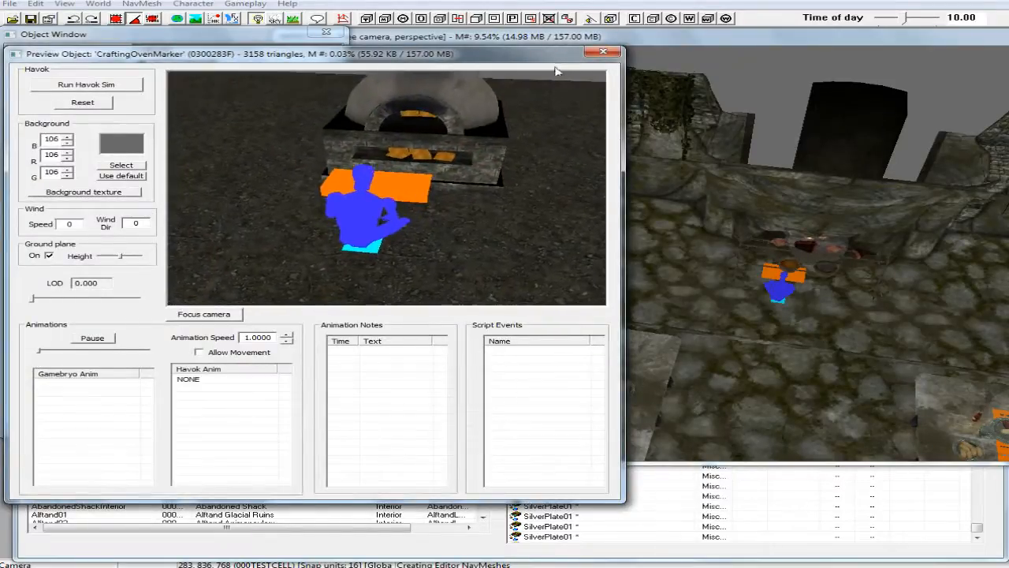
pyautogui.click(603, 52)
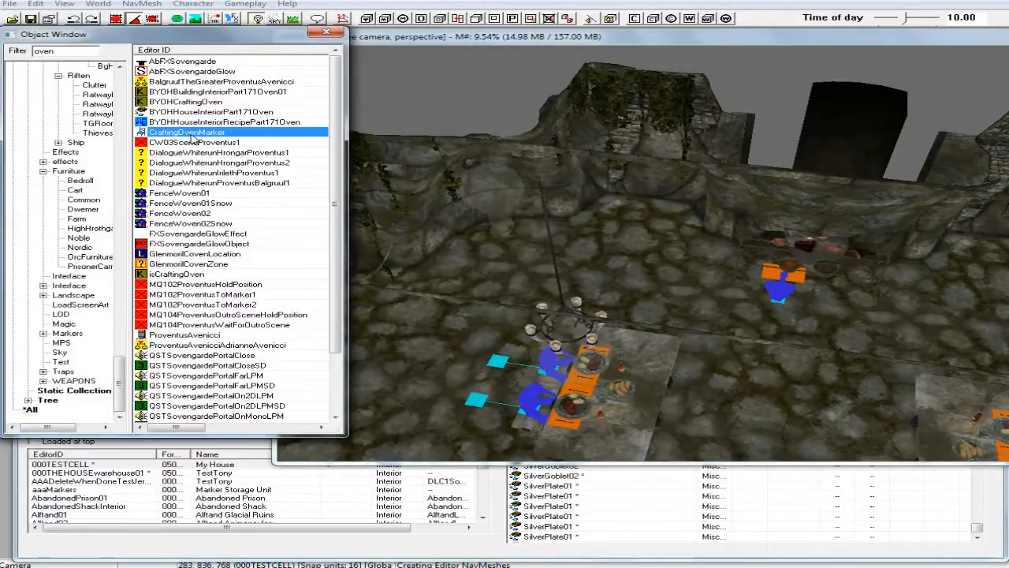
# Review the furniture properties of CraftingOvenMarker and the item properties and script of BYOHHouseInteriorPart171Oven.
pyautogui.doubleClick(217, 134)
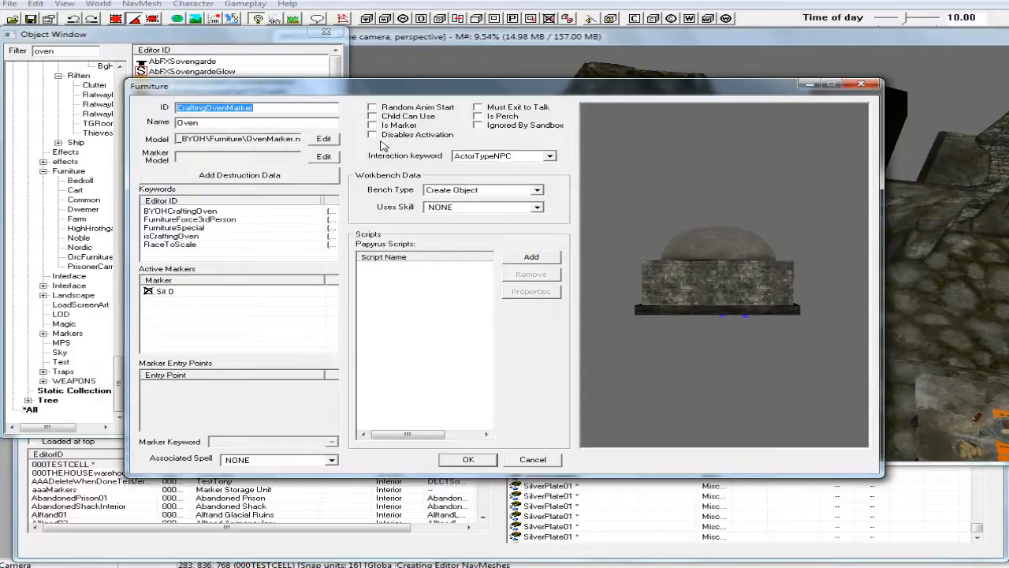
pyautogui.click(468, 460)
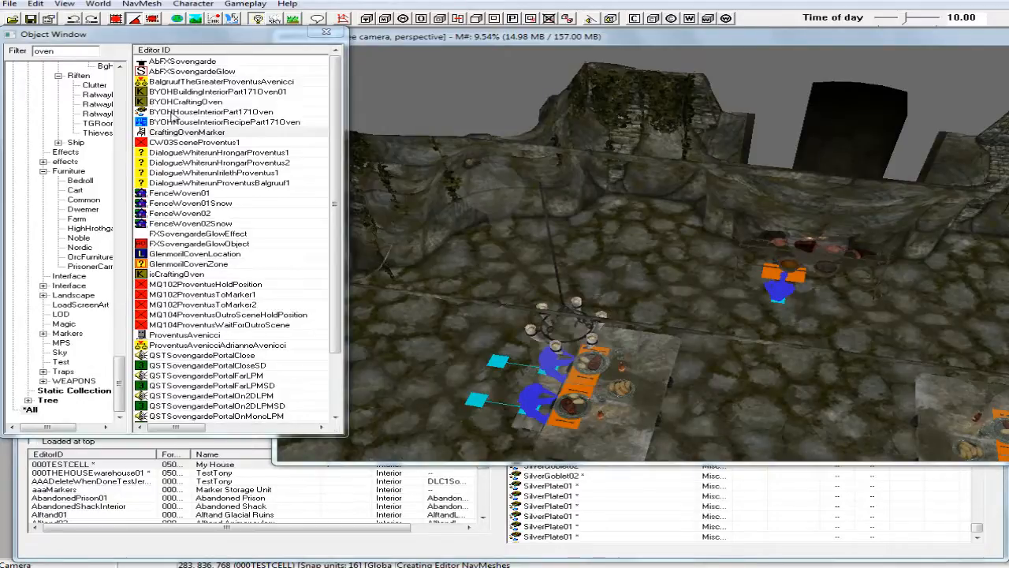
pyautogui.doubleClick(171, 114)
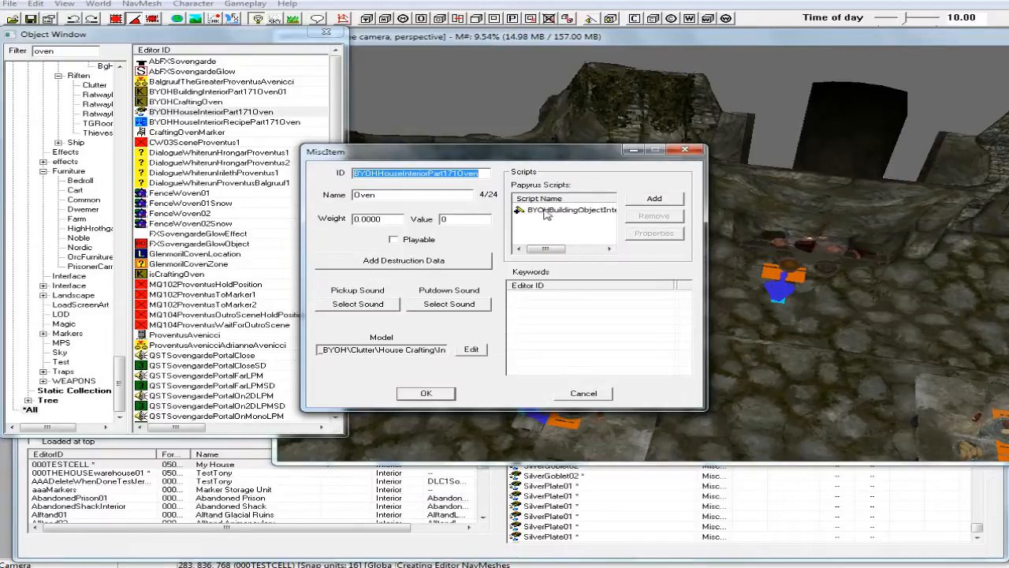
pyautogui.moveTo(541, 218)
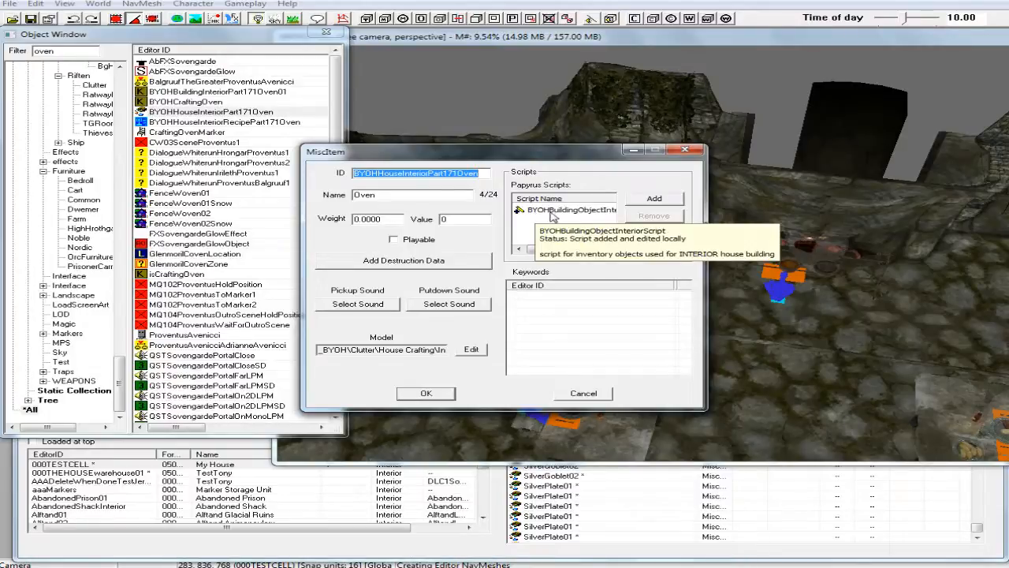
pyautogui.click(426, 393)
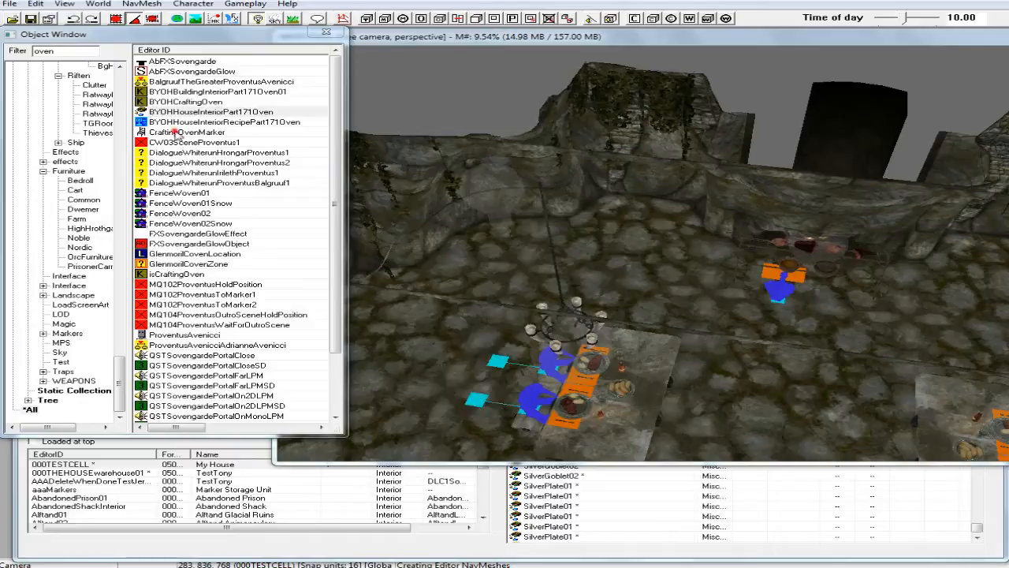
# Place CraftingOvenMarker in the 000TESTCELL room, on the floor beside the cooking spit.
pyautogui.click(175, 134)
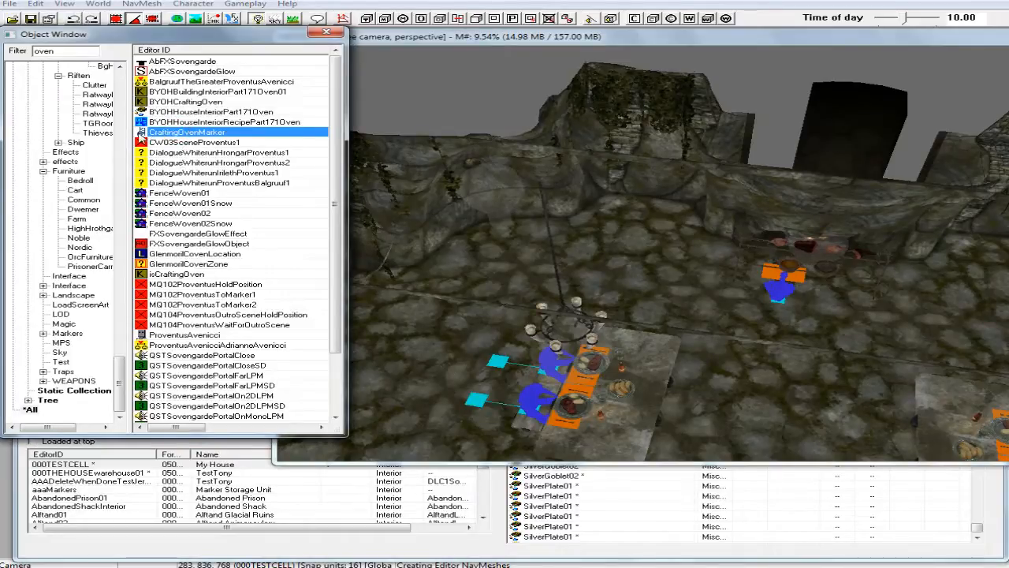
pyautogui.moveTo(142, 134)
pyautogui.mouseDown()
pyautogui.moveTo(614, 265)
pyautogui.moveTo(604, 261)
pyautogui.moveTo(642, 252)
pyautogui.mouseUp()
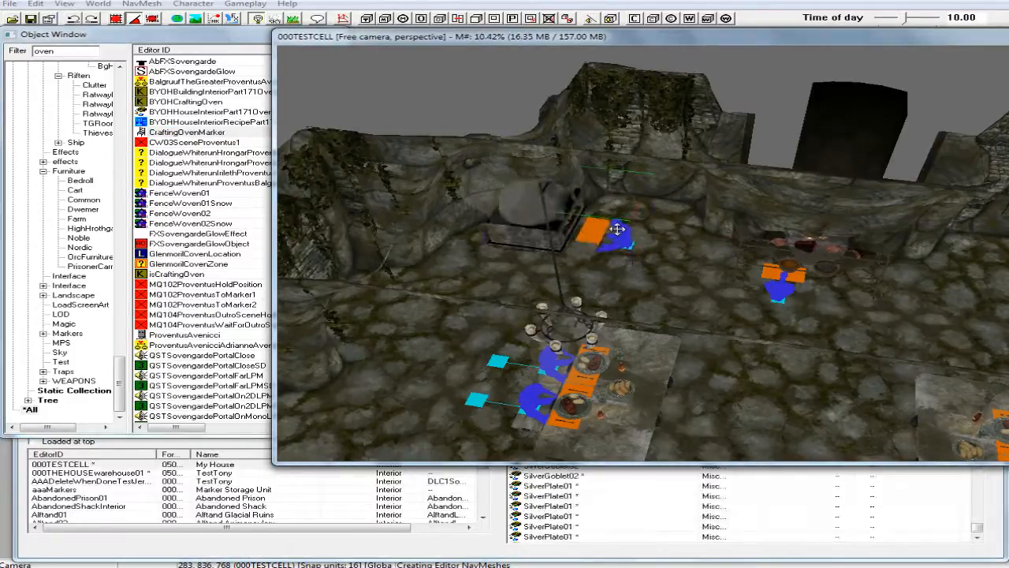
pyautogui.click(628, 238)
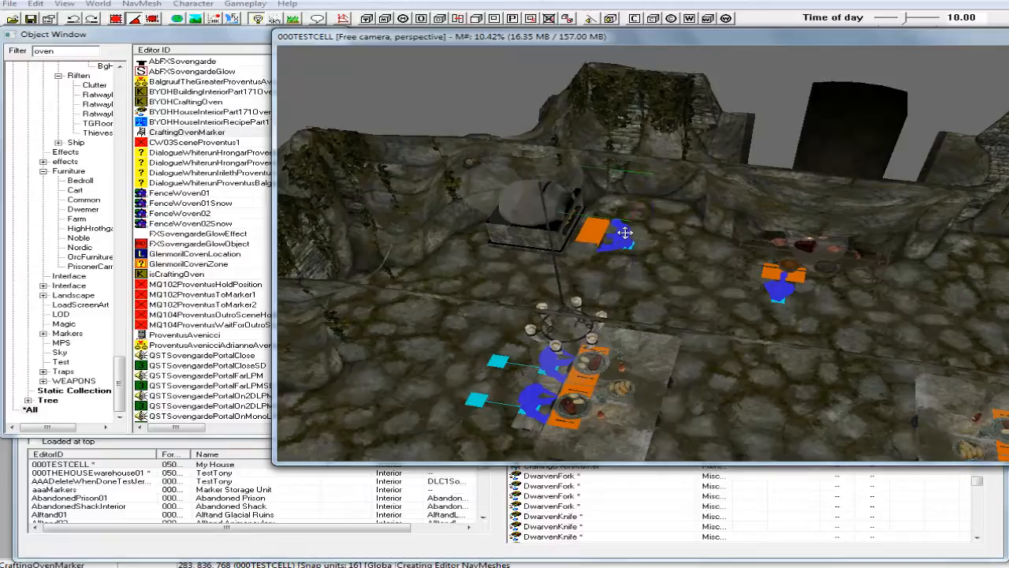
# Toggle grid snapping, move the oven toward the back wall and rotate it so its opening faces the room.
pyautogui.click(113, 19)
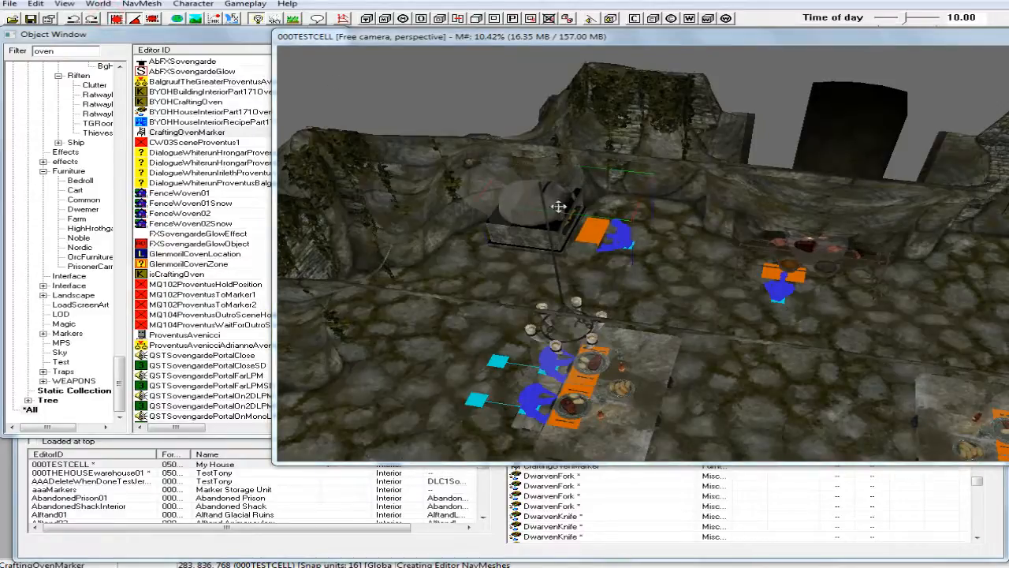
pyautogui.moveTo(557, 205); pyautogui.dragTo(635, 224)
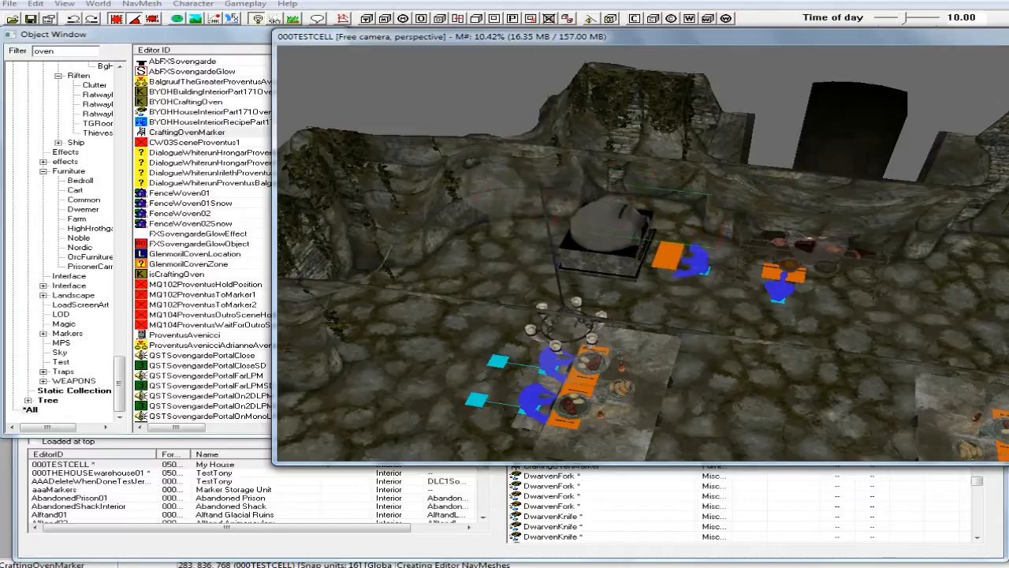
pyautogui.moveTo(635, 224); pyautogui.dragTo(636, 216, button='right')
pyautogui.moveTo(654, 208); pyautogui.dragTo(604, 219)
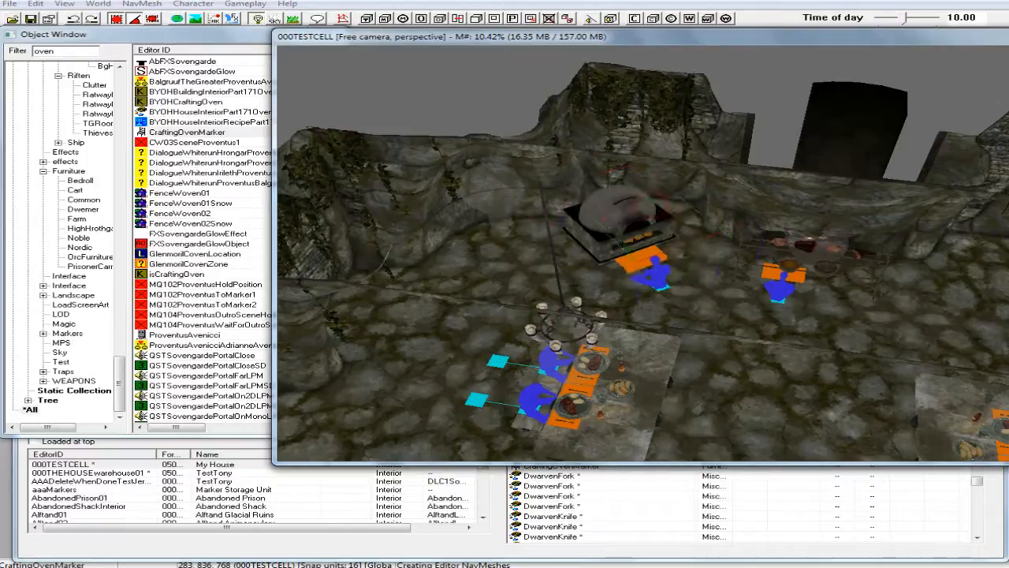
pyautogui.moveTo(606, 218); pyautogui.dragTo(609, 210, button='right')
pyautogui.moveTo(687, 221); pyautogui.dragTo(658, 209)
# Fit the oven between the wall pillars next to the cooking spit, facing straight into the room.
pyautogui.scroll(5, 648, 197)
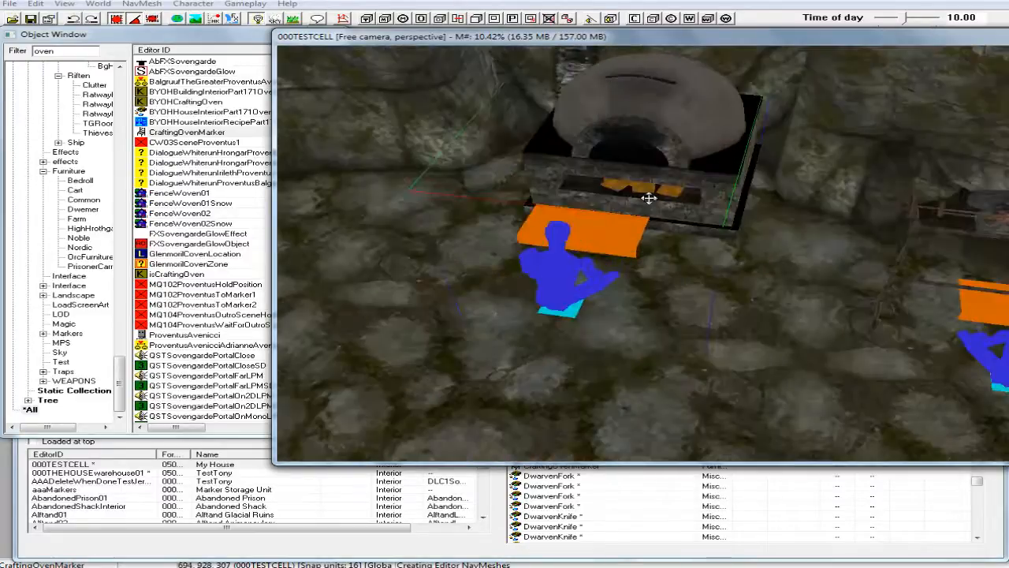
pyautogui.keyDown('shift'); pyautogui.moveTo(649, 198); pyautogui.dragTo(672, 247, button='middle'); pyautogui.keyUp('shift')
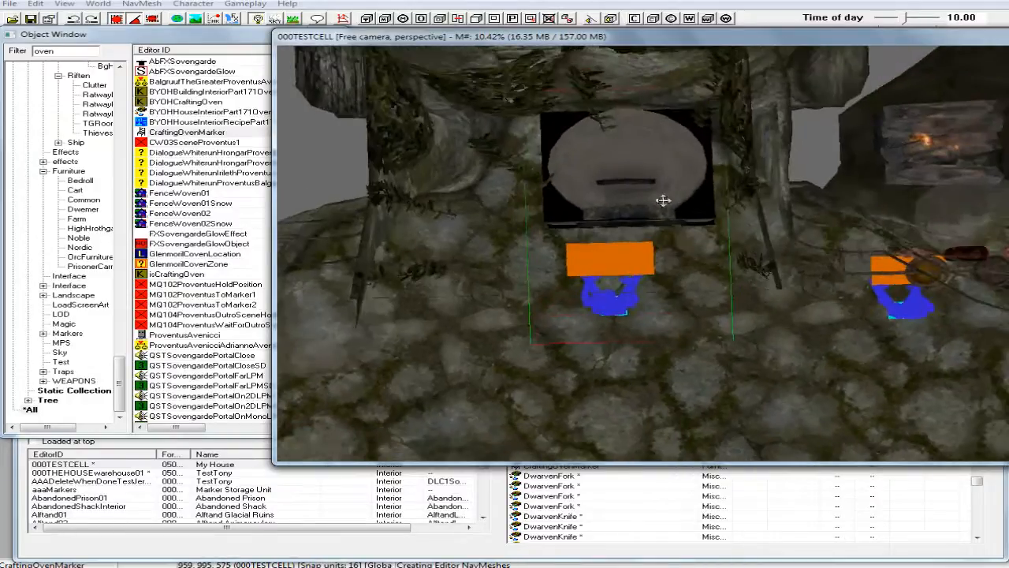
pyautogui.keyDown('shift'); pyautogui.moveTo(649, 194); pyautogui.dragTo(625, 153, button='middle'); pyautogui.keyUp('shift')
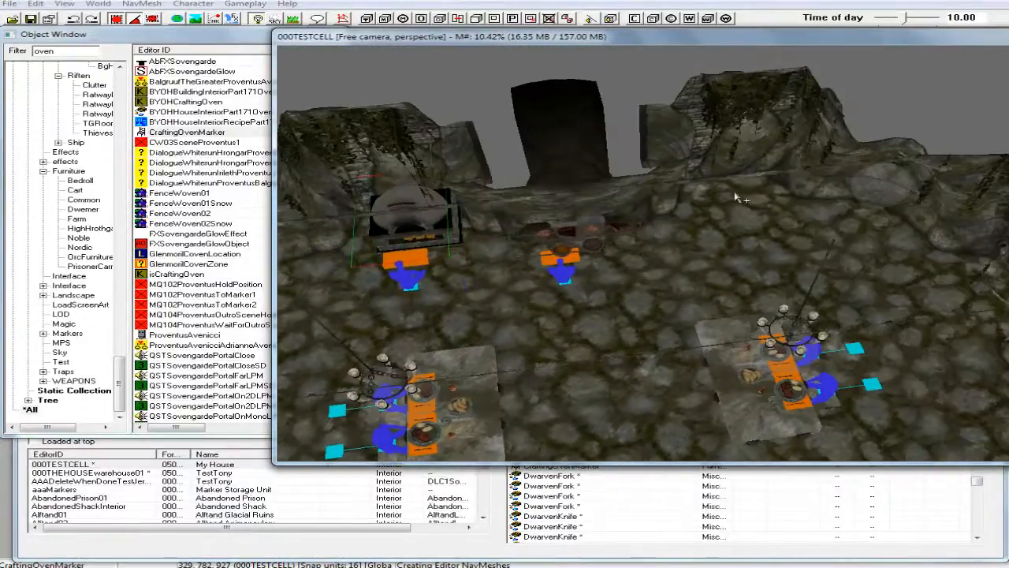
pyautogui.keyDown('shift'); pyautogui.moveTo(740, 199); pyautogui.dragTo(734, 198, button='middle'); pyautogui.keyUp('shift')
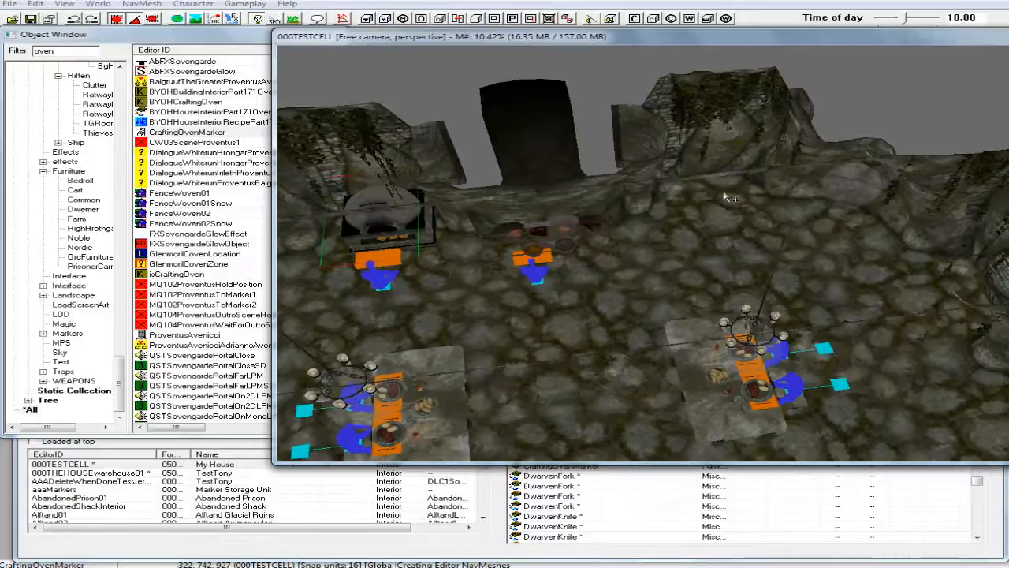
# Search the object list for "sink" and look over the dining tables in the room.
pyautogui.doubleClick(56, 52)
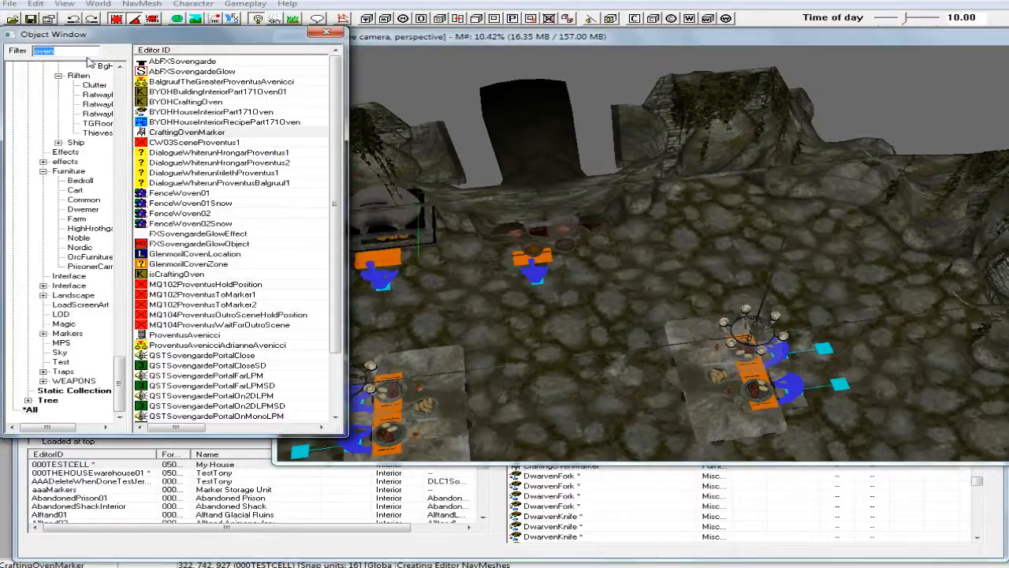
pyautogui.write('sink')
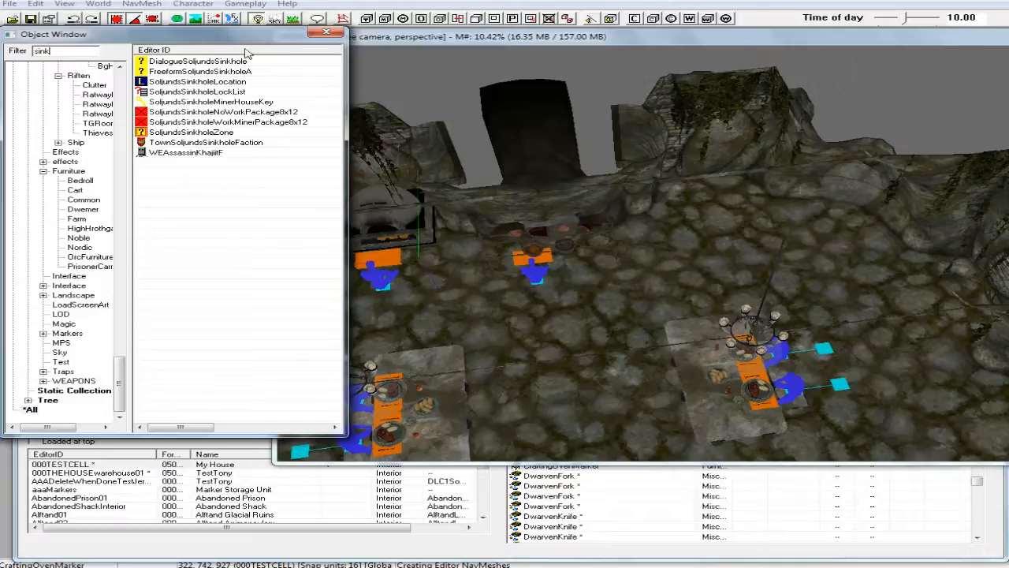
pyautogui.moveTo(500, 272); pyautogui.dragTo(469, 352, button='middle')
pyautogui.click(456, 356)
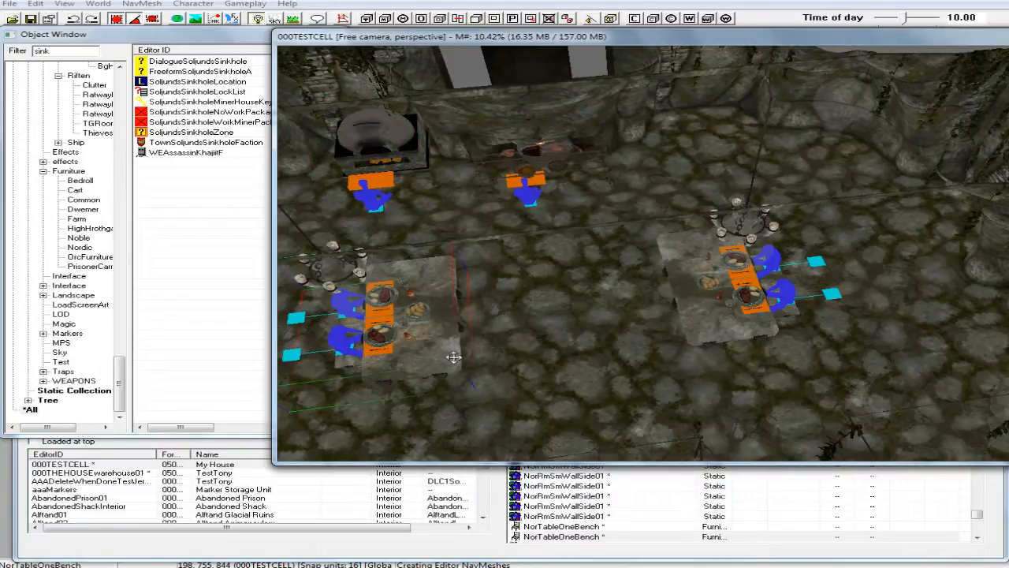
pyautogui.click(67, 50)
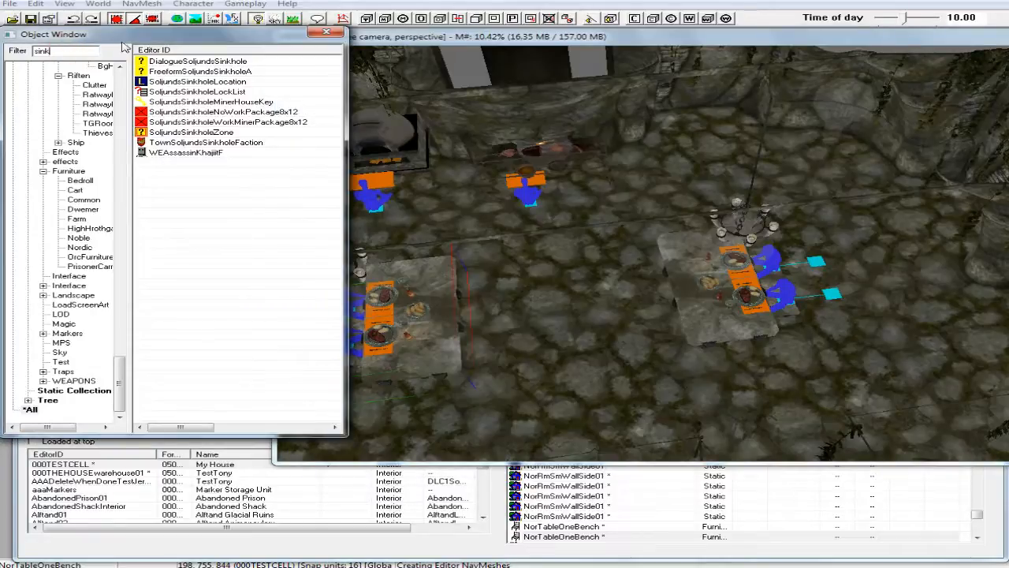
pyautogui.click(460, 46)
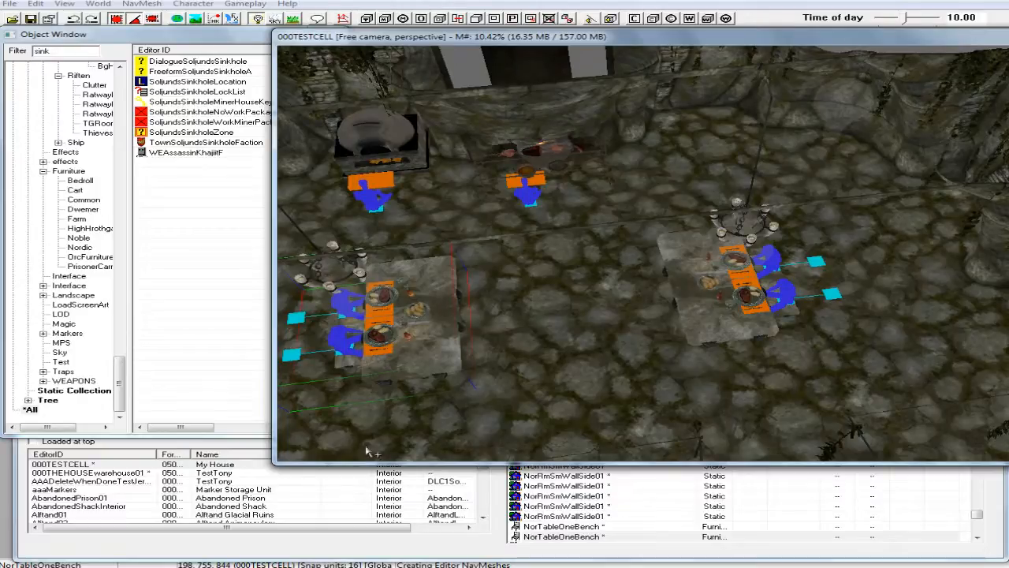
# Load the 000THEHOUSEwarehouse01 interior cell, accepting all warnings, and bring its dining table and wooden floor into view.
pyautogui.click(488, 550)
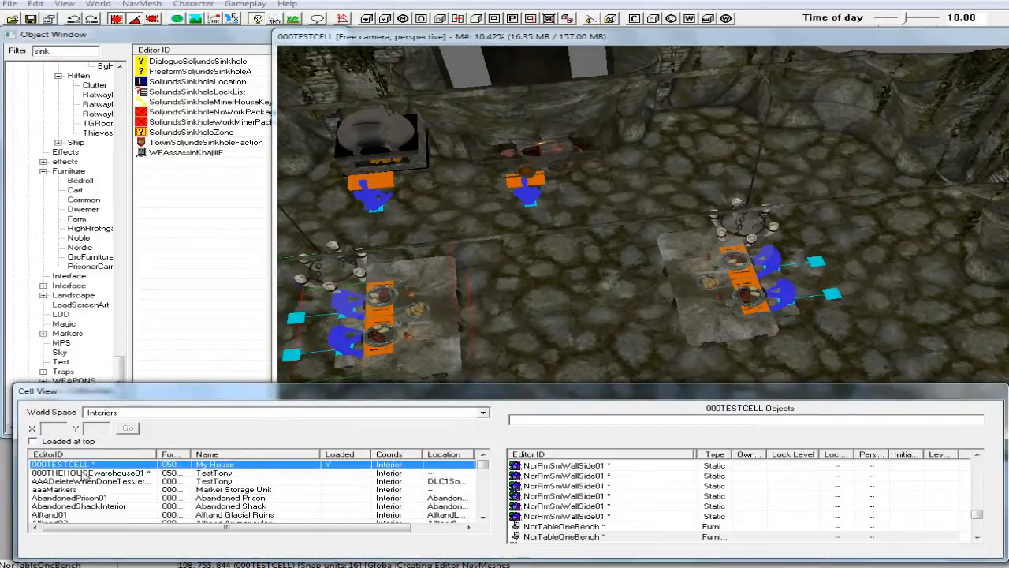
pyautogui.click(98, 473)
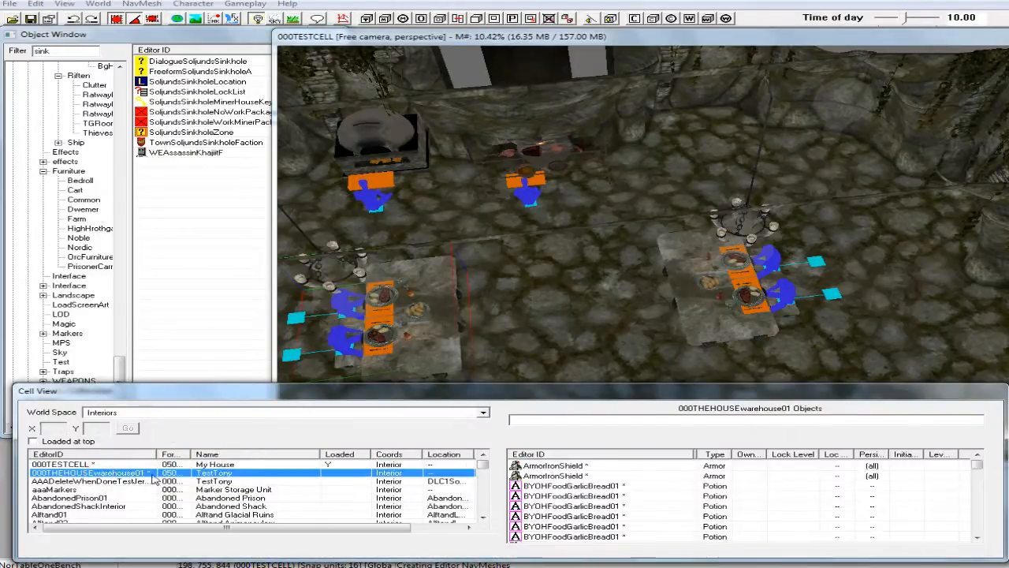
pyautogui.click(647, 342)
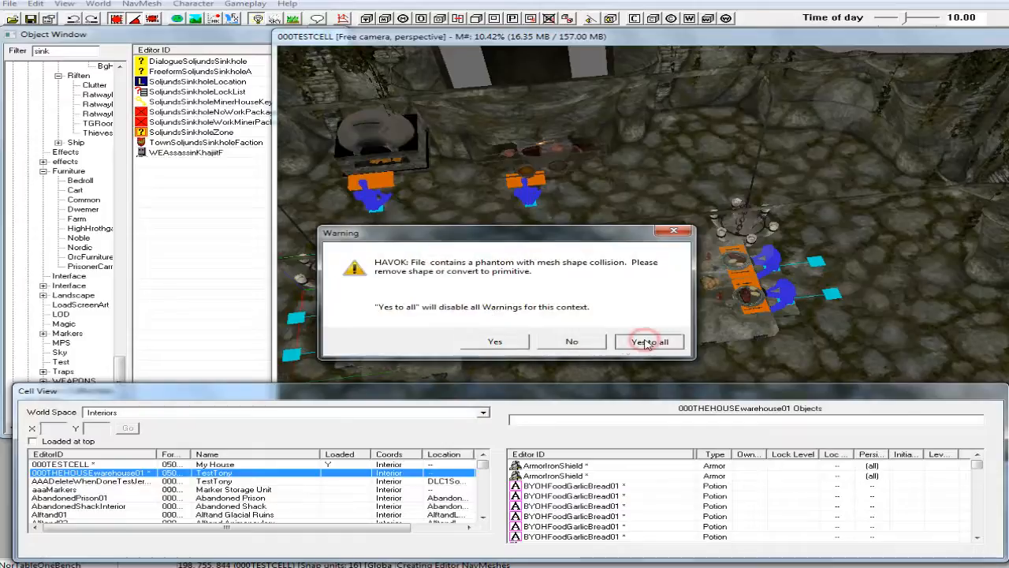
pyautogui.click(638, 343)
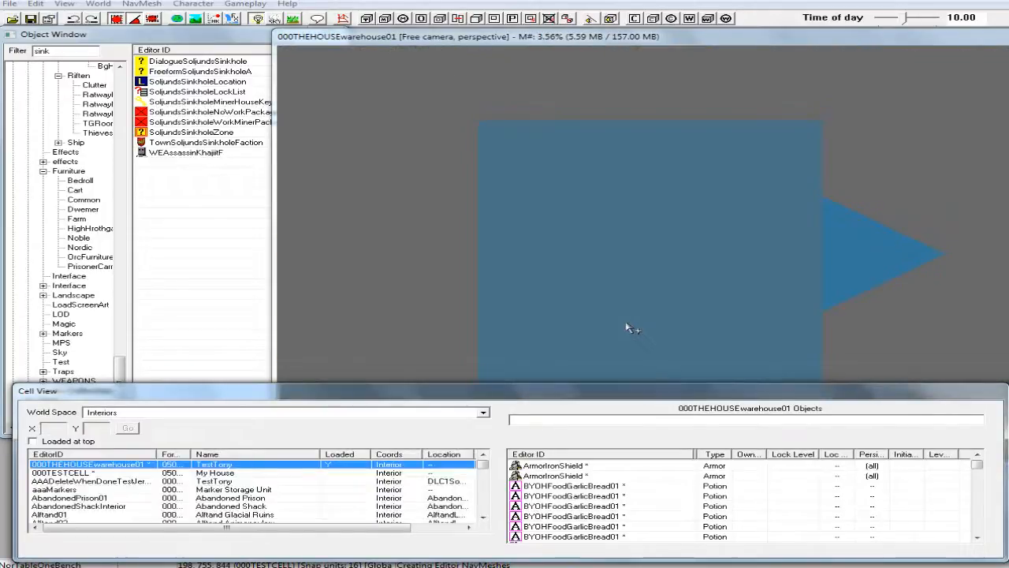
pyautogui.click(626, 321)
pyautogui.moveTo(627, 319)
pyautogui.keyDown('shift'); pyautogui.mouseDown(button='middle')
pyautogui.moveTo(817, 271)
pyautogui.moveTo(797, 294)
pyautogui.moveTo(823, 289)
pyautogui.moveTo(781, 297)
pyautogui.mouseUp(button='middle'); pyautogui.keyUp('shift')
pyautogui.scroll(-5, 831, 285)
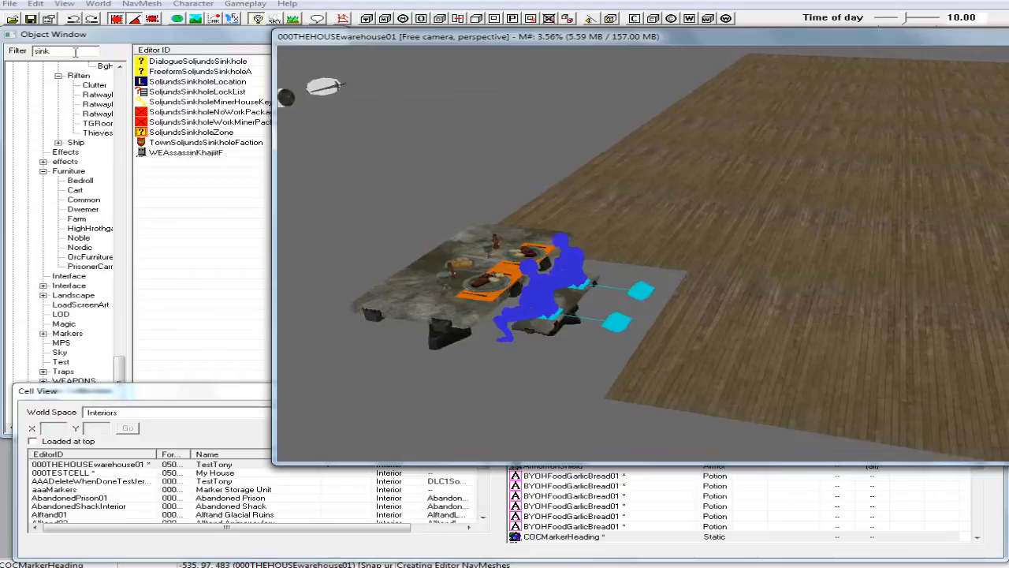
# Filter the object list by "NorTable" and preview the NorTable01NoShadow model.
pyautogui.click(19, 52)
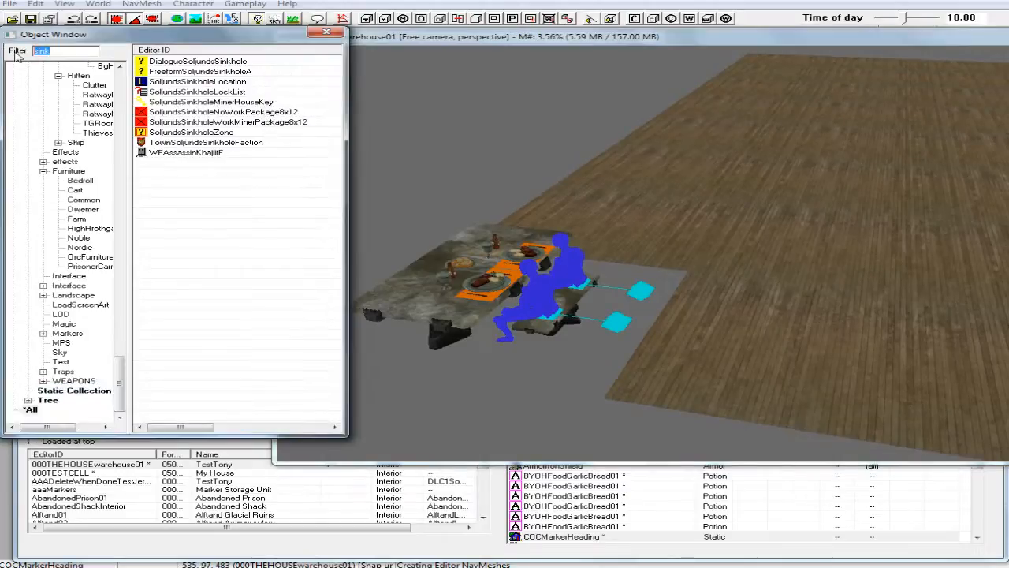
pyautogui.write('NorTable')
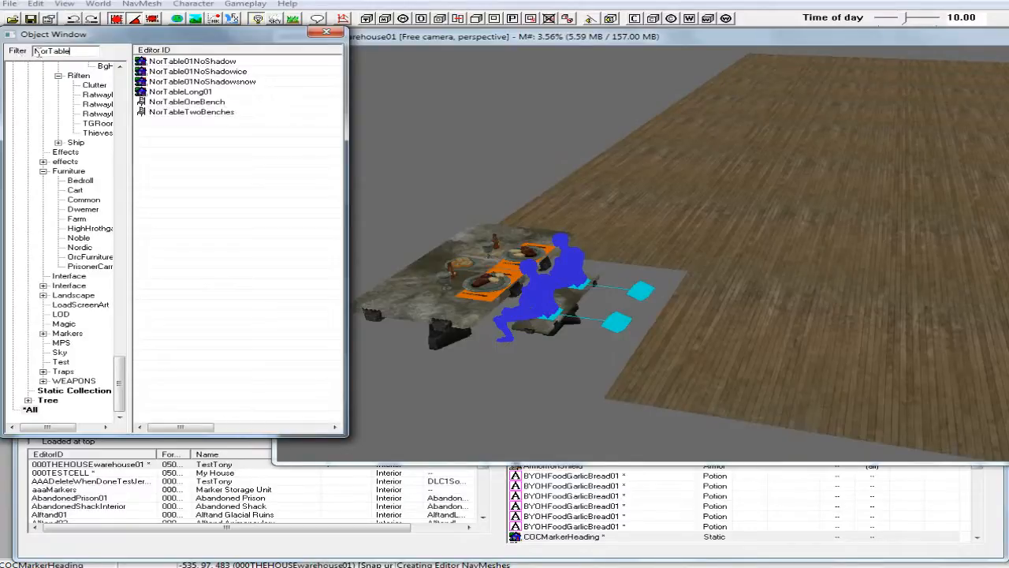
pyautogui.click(192, 62)
pyautogui.rightClick(192, 62)
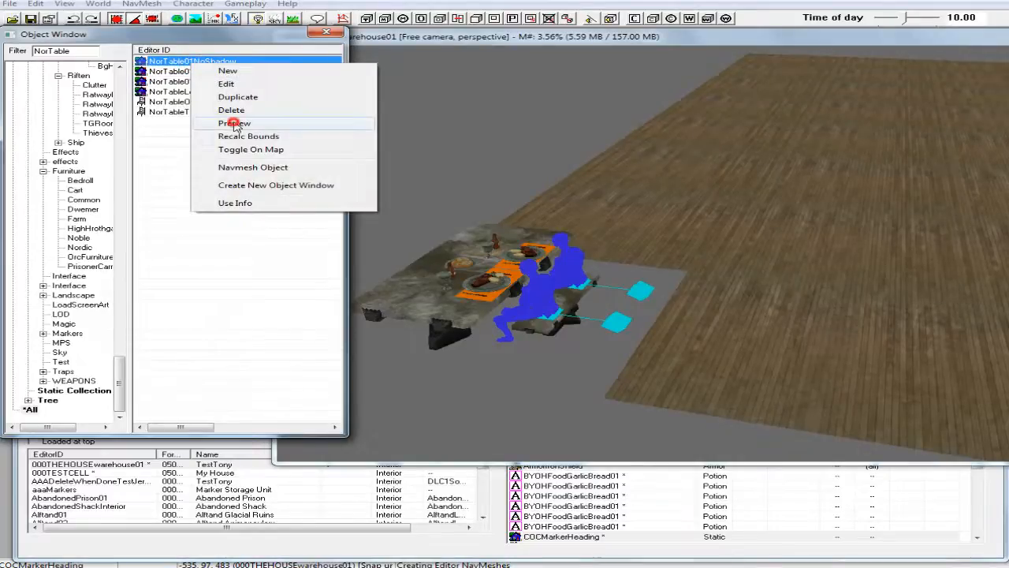
pyautogui.click(235, 125)
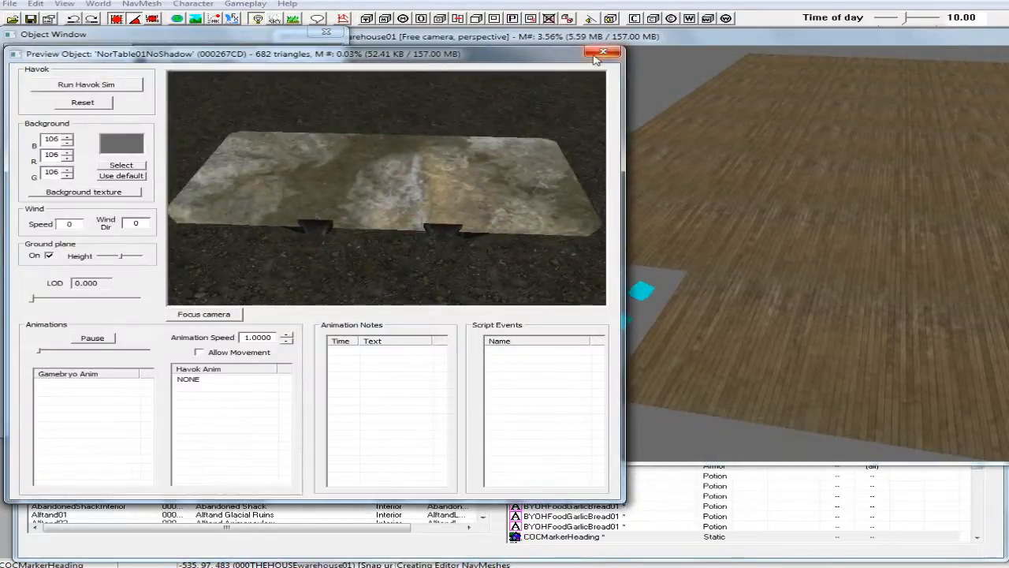
pyautogui.click(601, 54)
# Place NorTable01NoShadow at the corner of the wooden floor, adjust its height and drop it onto the surface below.
pyautogui.moveTo(142, 62); pyautogui.dragTo(813, 360)
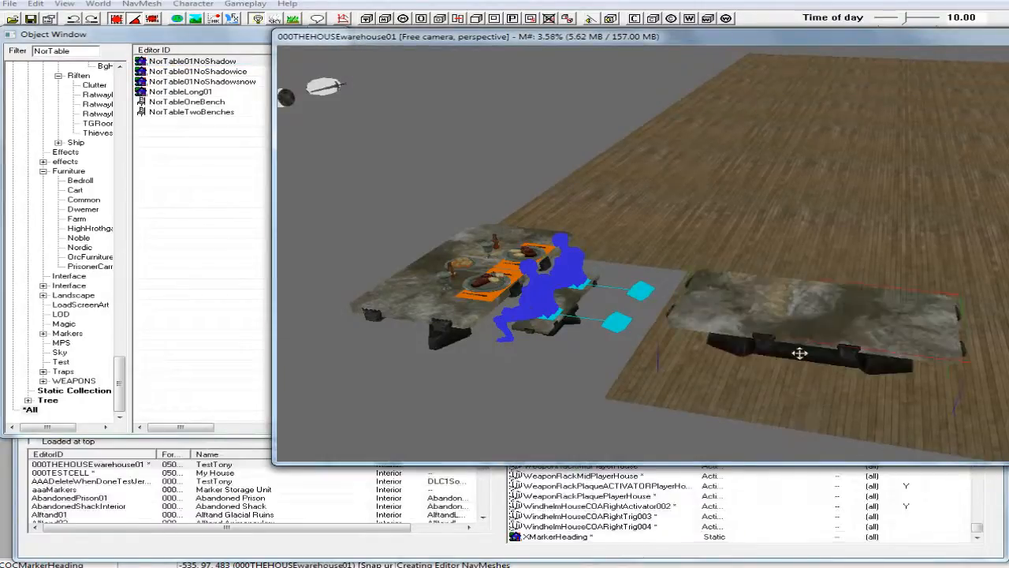
pyautogui.keyDown('shift'); pyautogui.moveTo(813, 344); pyautogui.dragTo(823, 322, button='middle'); pyautogui.keyUp('shift')
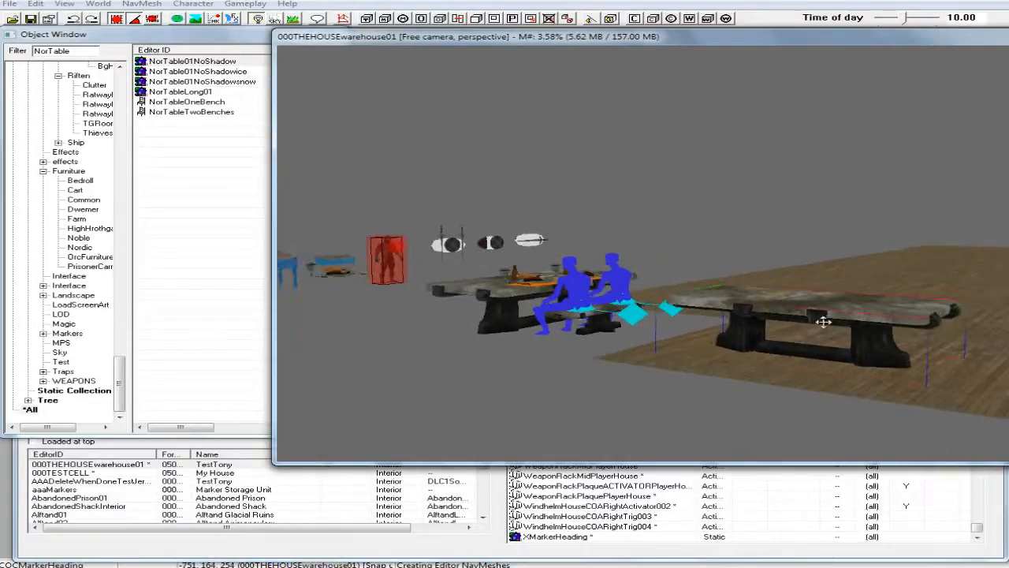
pyautogui.moveTo(824, 322); pyautogui.dragTo(818, 282)
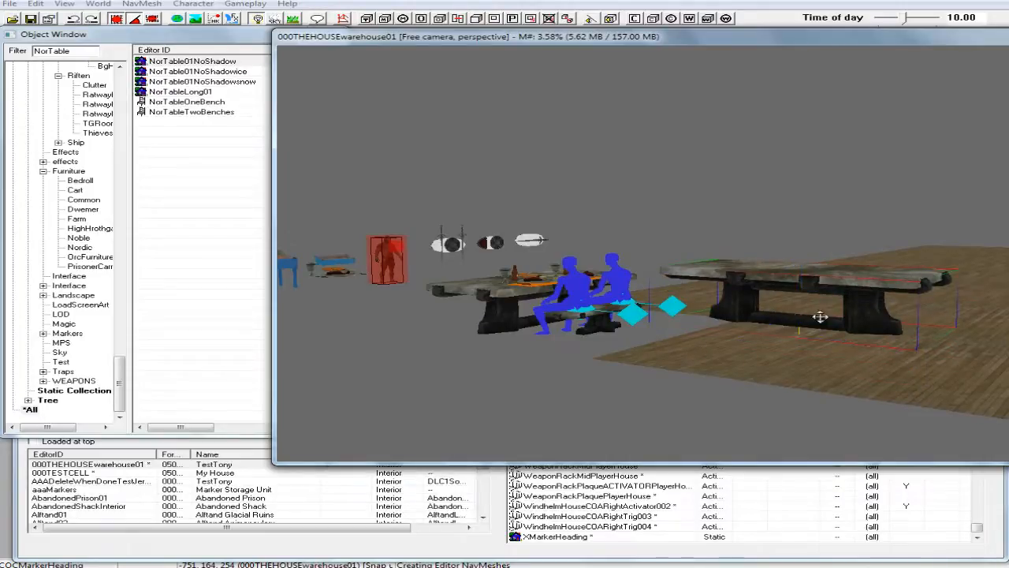
pyautogui.press('f')
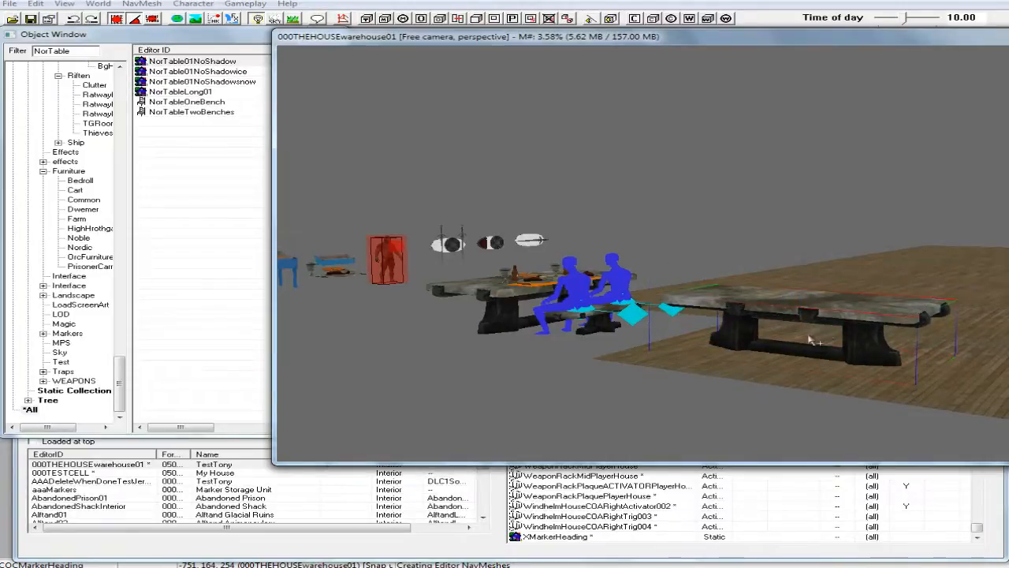
# Reposition the bare stone table on the wooden floor, in front of the set dining table and slightly inward from the floor's corner.
pyautogui.keyDown('shift'); pyautogui.moveTo(812, 341); pyautogui.dragTo(785, 374, button='middle'); pyautogui.keyUp('shift')
pyautogui.moveTo(831, 349); pyautogui.dragTo(882, 350, button='right')
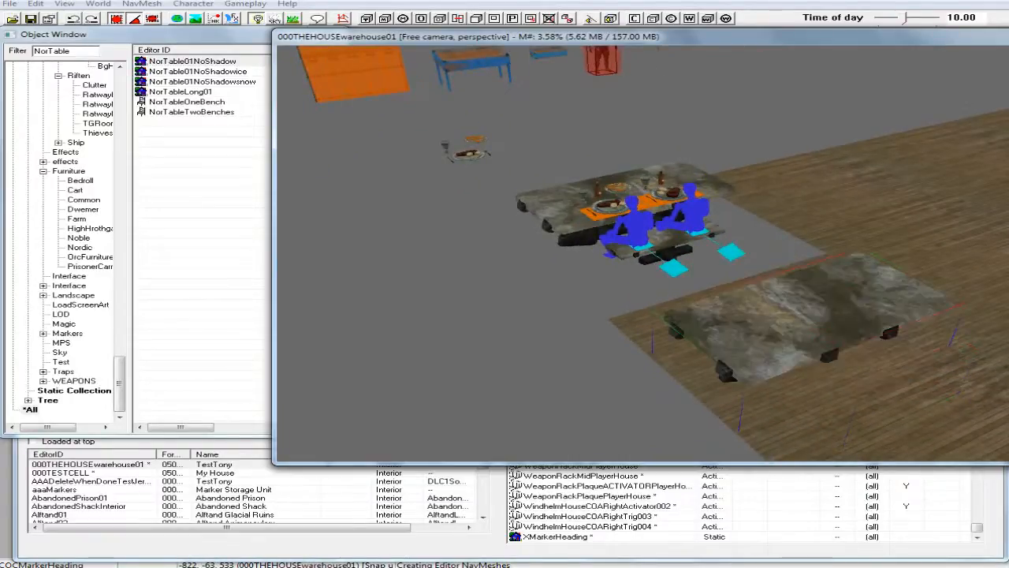
pyautogui.moveTo(828, 331); pyautogui.dragTo(825, 348)
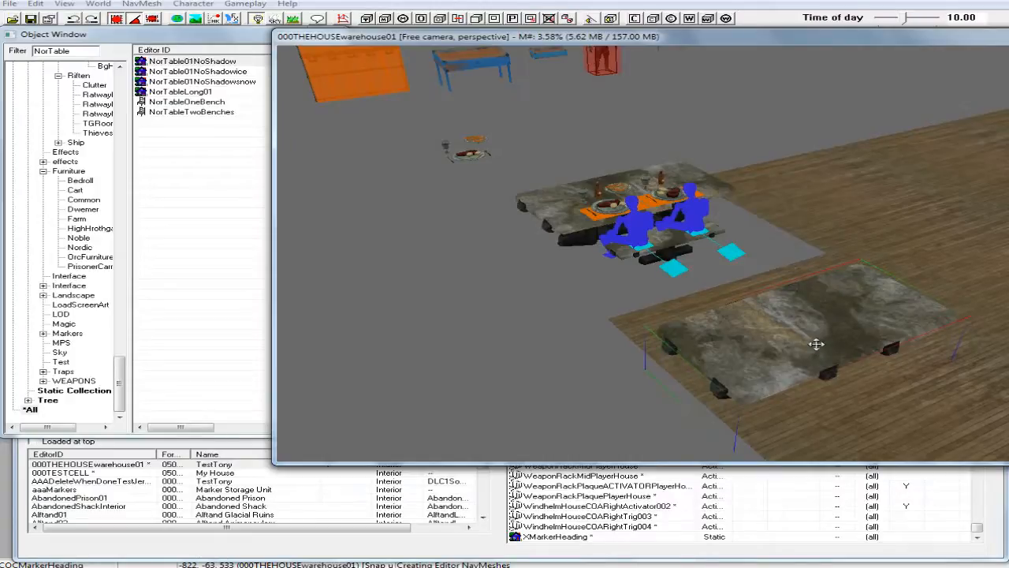
pyautogui.moveTo(816, 344); pyautogui.dragTo(810, 354)
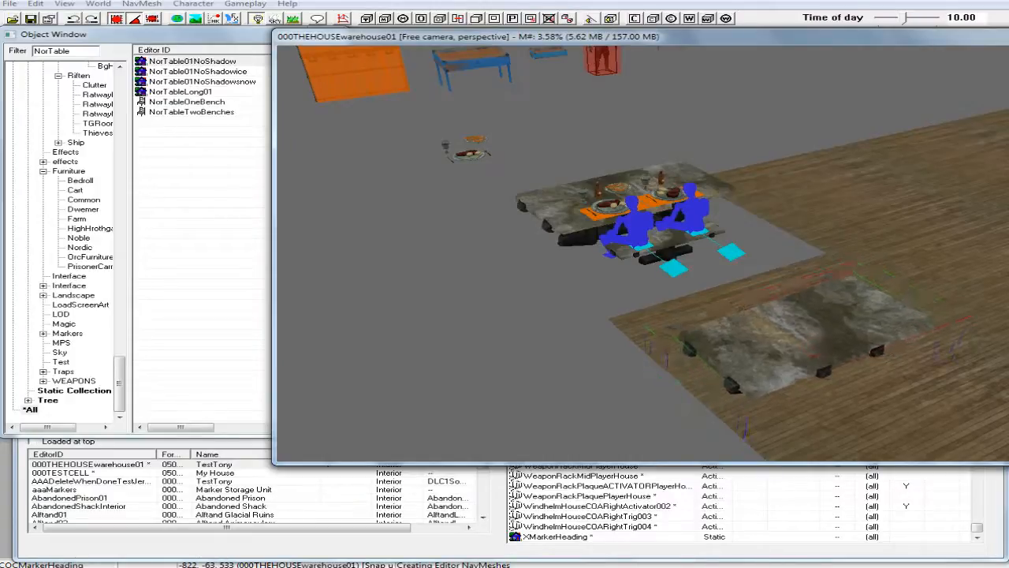
pyautogui.moveTo(810, 355); pyautogui.dragTo(814, 355, button='right')
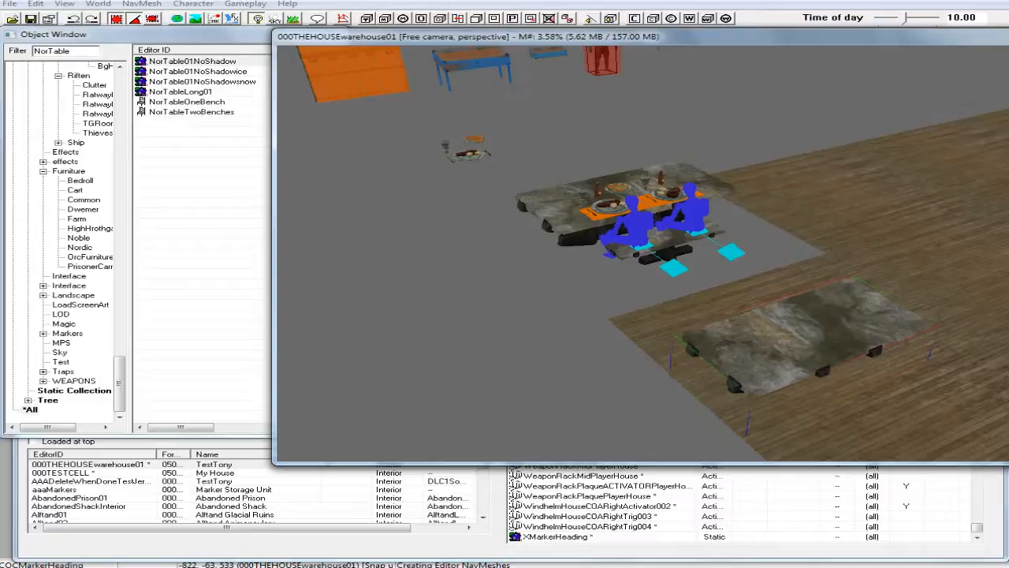
pyautogui.keyDown('shift'); pyautogui.moveTo(819, 343); pyautogui.dragTo(863, 344, button='middle'); pyautogui.keyUp('shift')
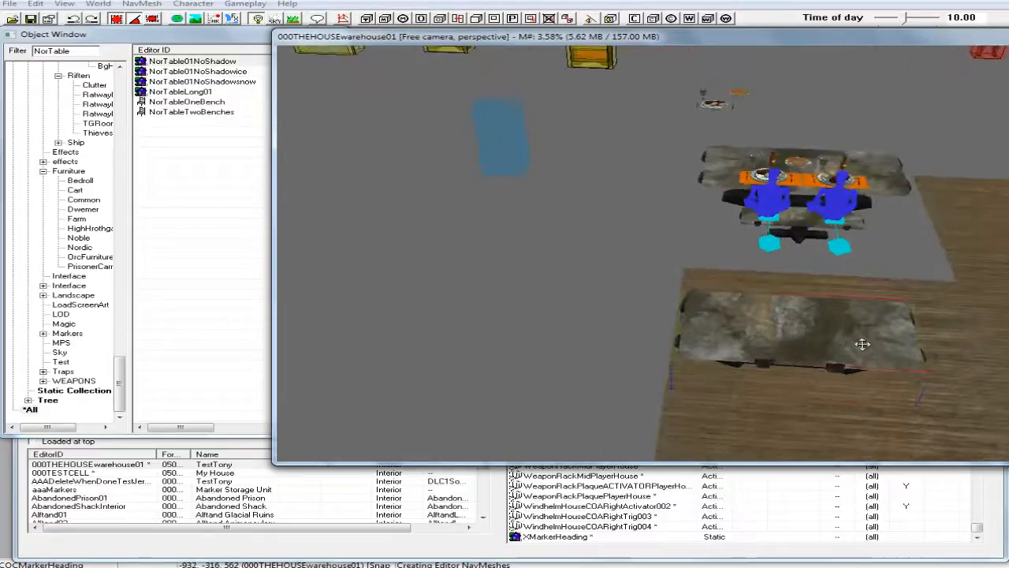
pyautogui.click(945, 346)
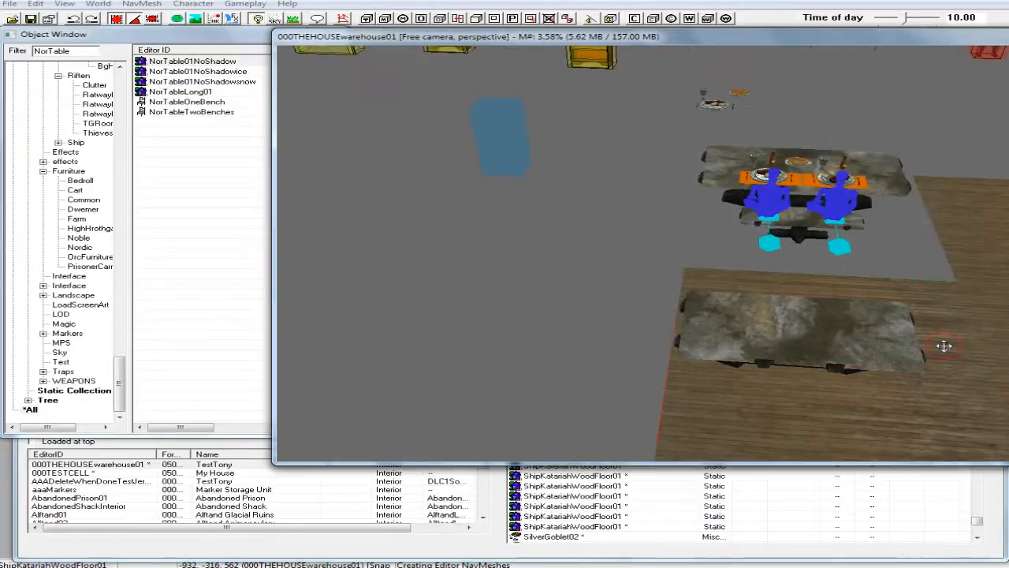
pyautogui.click(822, 342)
pyautogui.moveTo(821, 344); pyautogui.dragTo(857, 325)
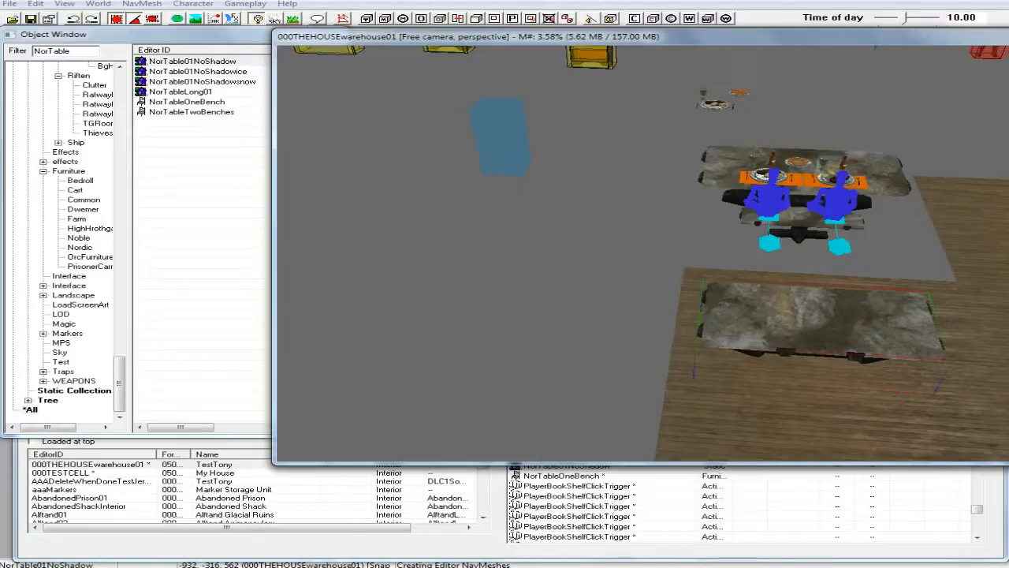
# Delete the wooden floor piece beneath the bare stone table.
pyautogui.click(963, 380)
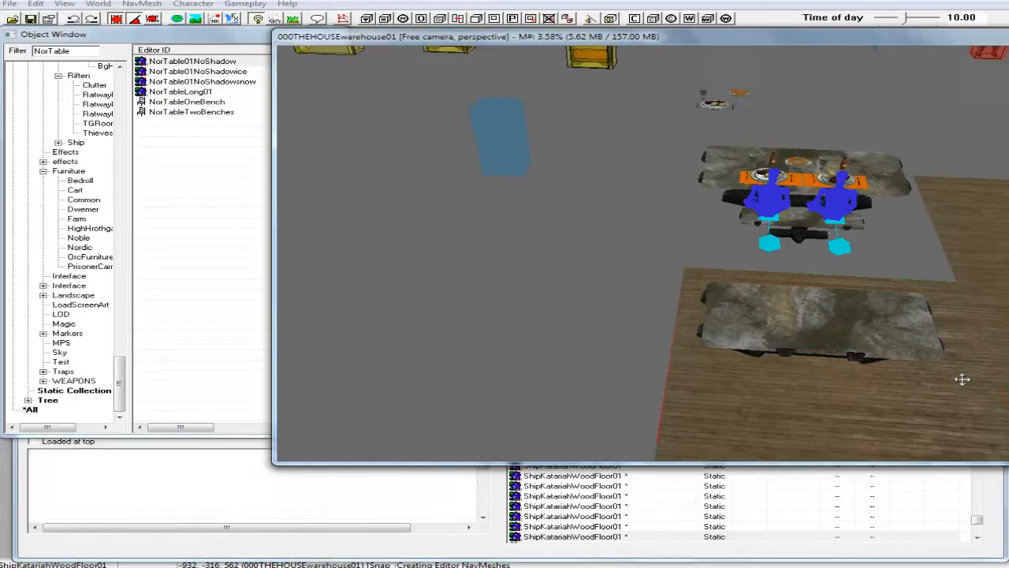
pyautogui.press('Delete')
pyautogui.scroll(-4, 959, 361)
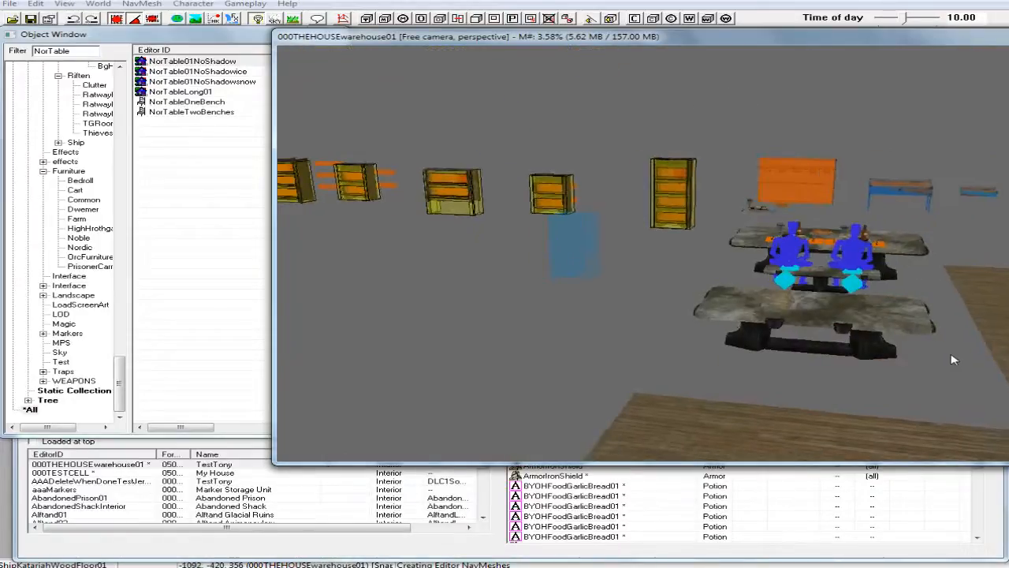
pyautogui.keyDown('shift'); pyautogui.moveTo(999, 366); pyautogui.dragTo(1007, 342, button='middle'); pyautogui.keyUp('shift')
pyautogui.keyDown('shift'); pyautogui.moveTo(745, 392); pyautogui.dragTo(802, 392, button='middle'); pyautogui.keyUp('shift')
# Filter the object list by "Platter" and place SilverPlatter01 on top of the bare stone table.
pyautogui.scroll(6, 796, 396)
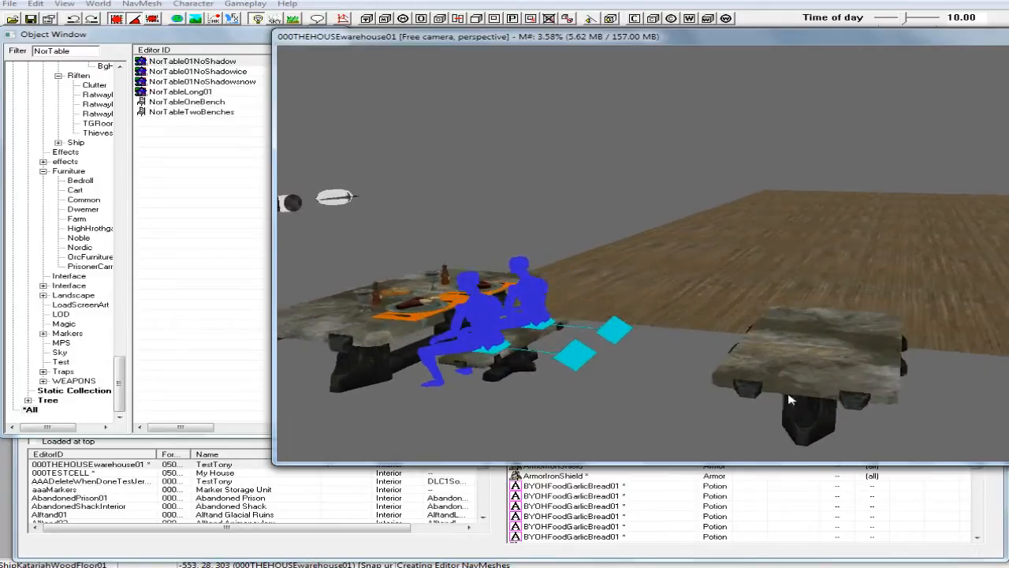
pyautogui.moveTo(789, 400); pyautogui.dragTo(777, 403, button='middle')
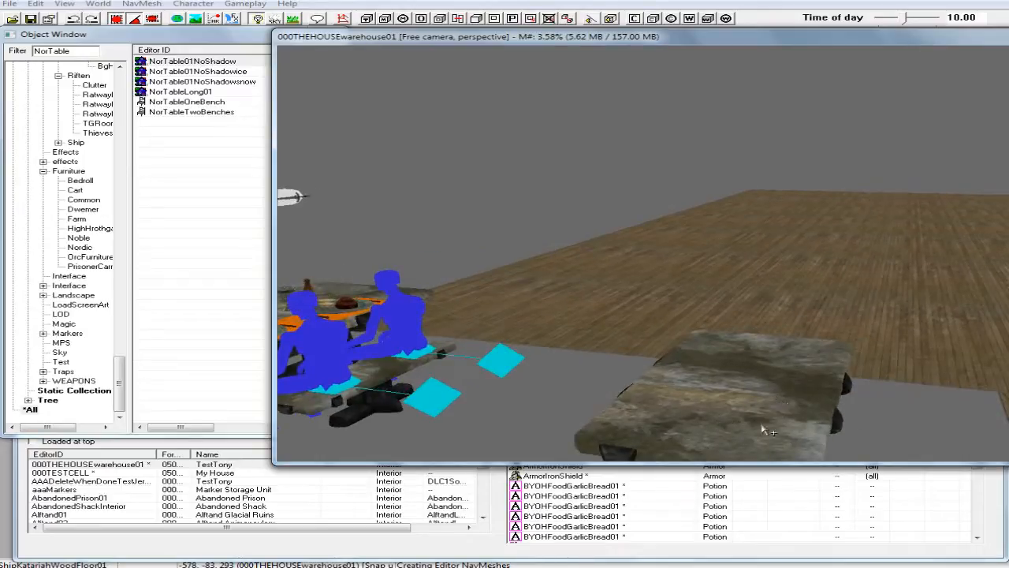
pyautogui.moveTo(781, 404); pyautogui.dragTo(780, 403, button='middle')
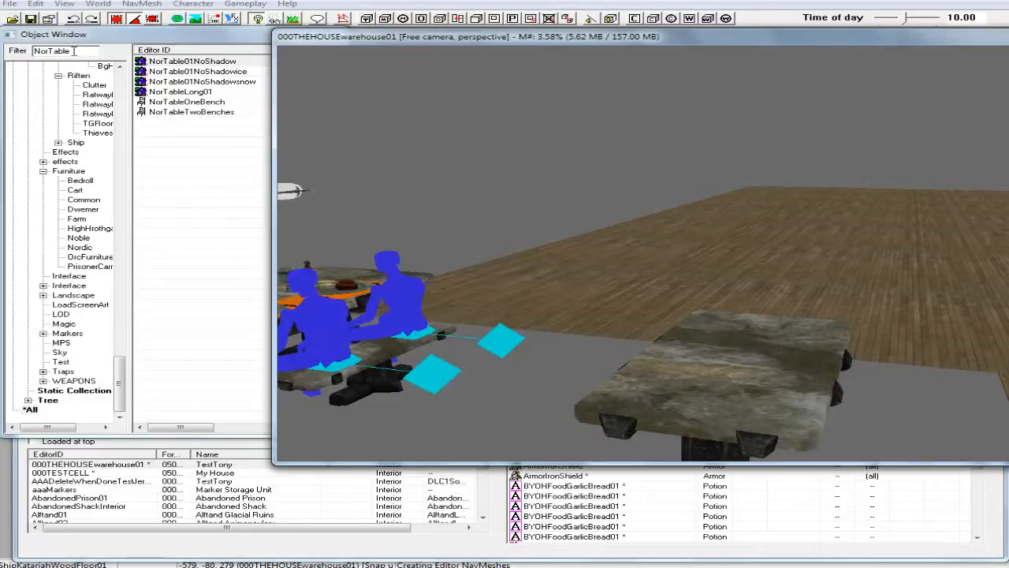
pyautogui.moveTo(73, 50); pyautogui.dragTo(32, 52)
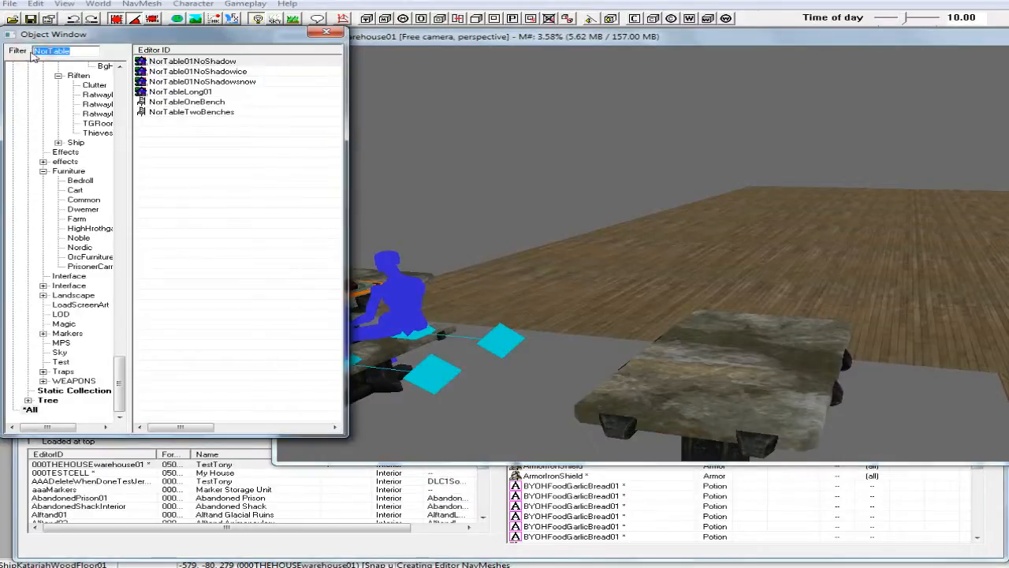
pyautogui.write('Fl')
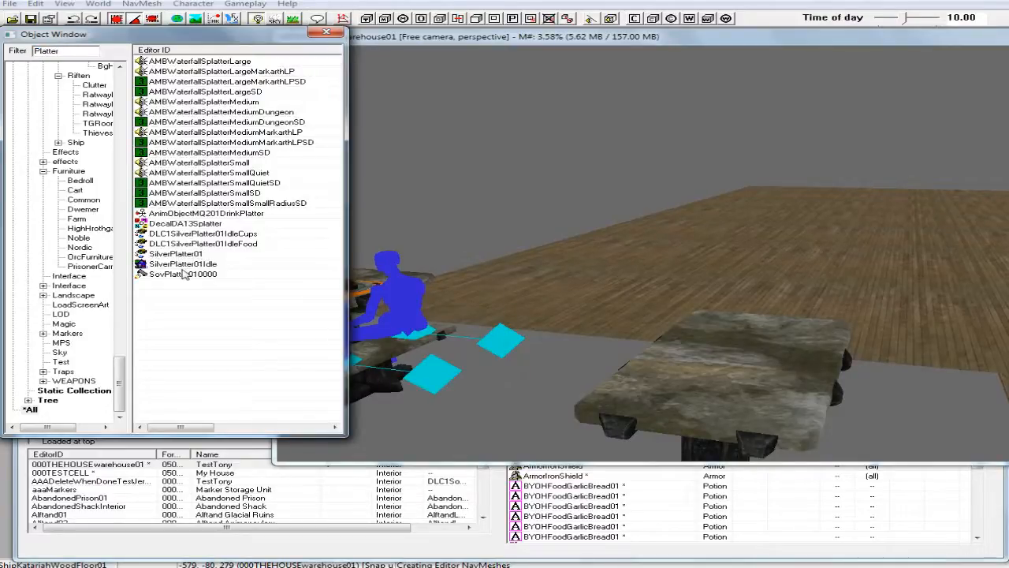
pyautogui.click(182, 256)
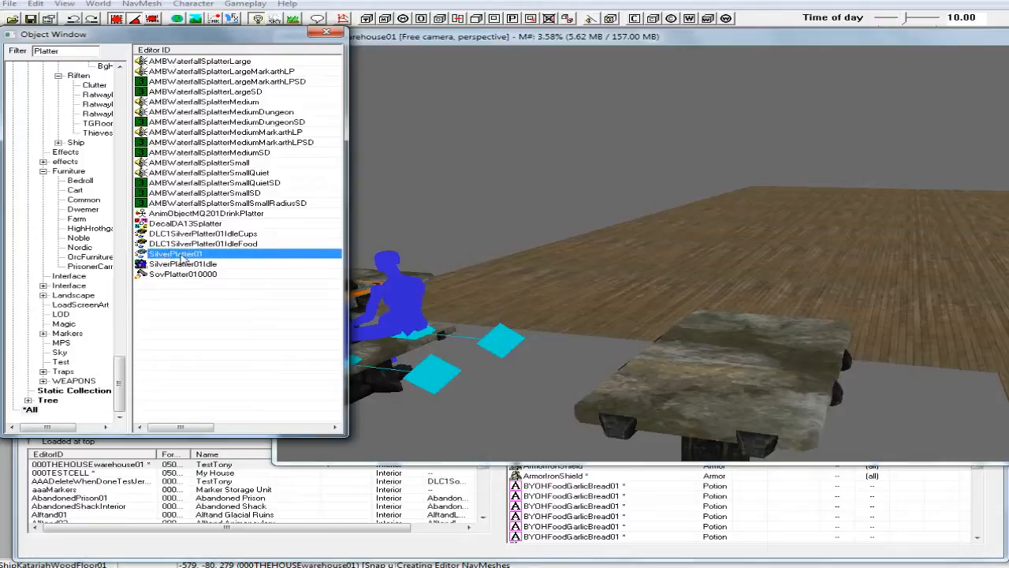
pyautogui.moveTo(169, 258); pyautogui.dragTo(720, 383)
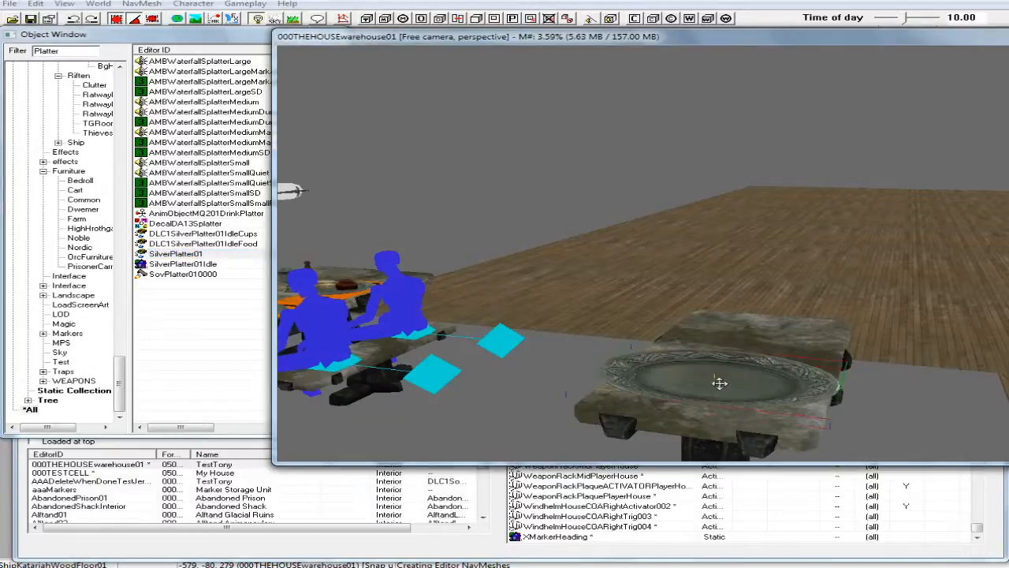
pyautogui.scroll(5, 731, 383)
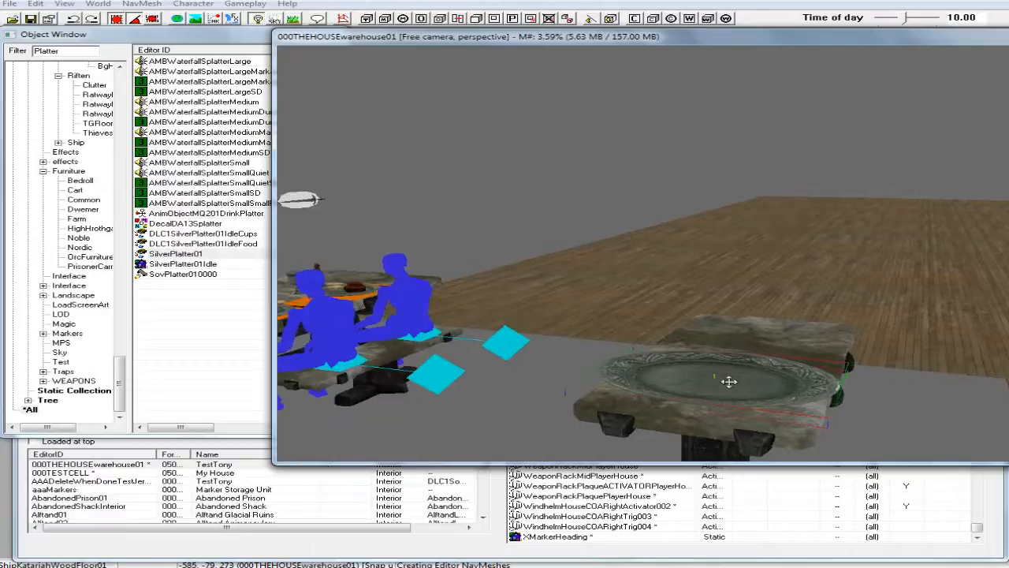
pyautogui.scroll(4, 730, 367)
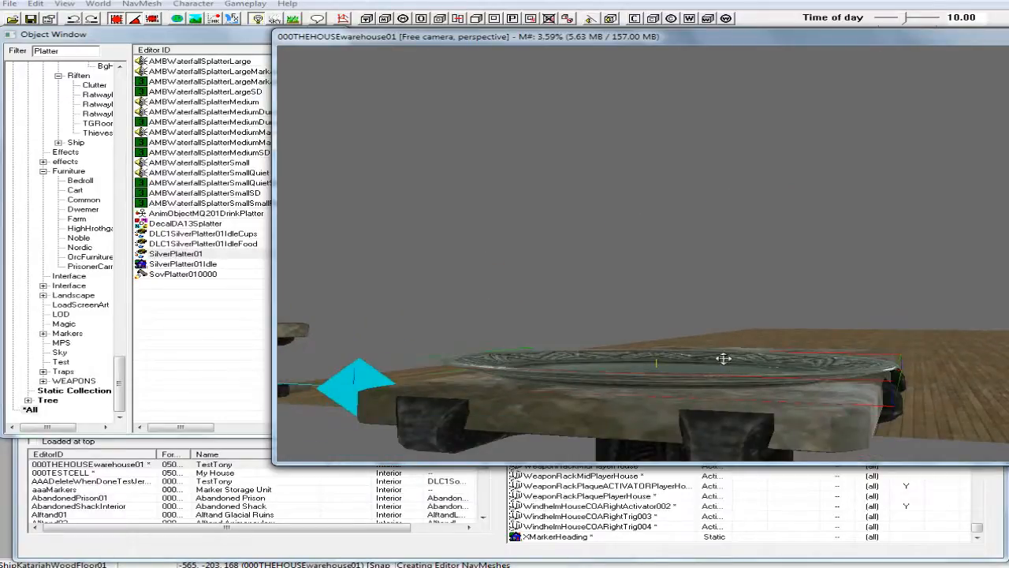
# Scale the silver platter down to 0.91 and position it across the near end of the stone tabletop.
pyautogui.keyDown('shift'); pyautogui.moveTo(723, 359); pyautogui.dragTo(724, 355, button='middle'); pyautogui.keyUp('shift')
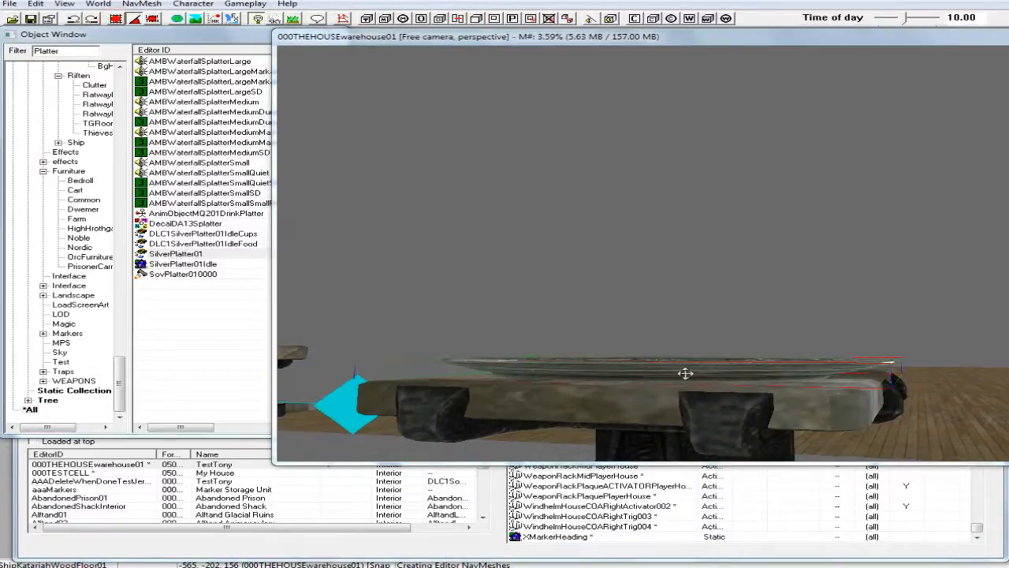
pyautogui.moveTo(687, 370); pyautogui.dragTo(686, 369)
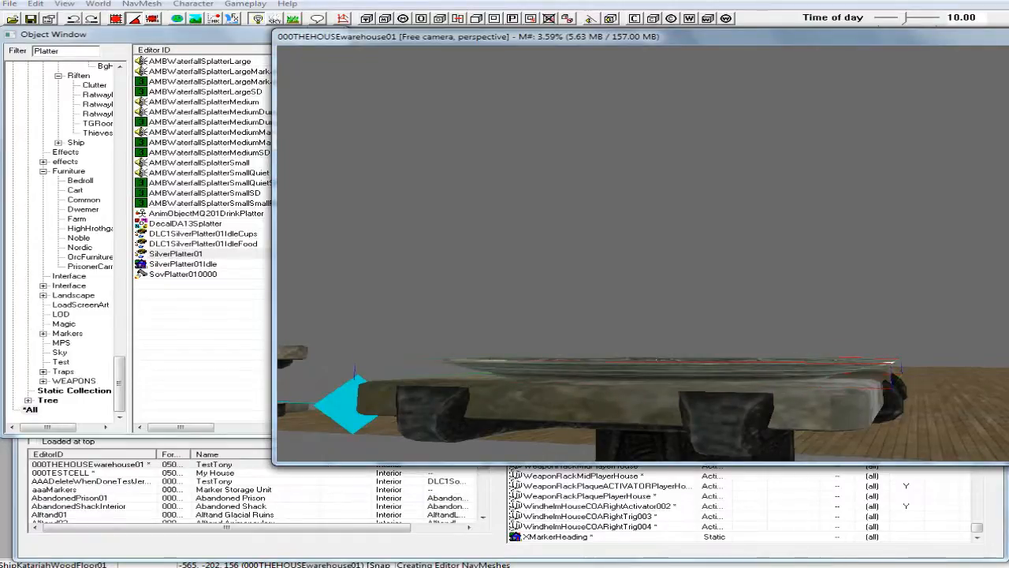
pyautogui.keyDown('shift'); pyautogui.moveTo(686, 377); pyautogui.dragTo(694, 411, button='middle'); pyautogui.keyUp('shift')
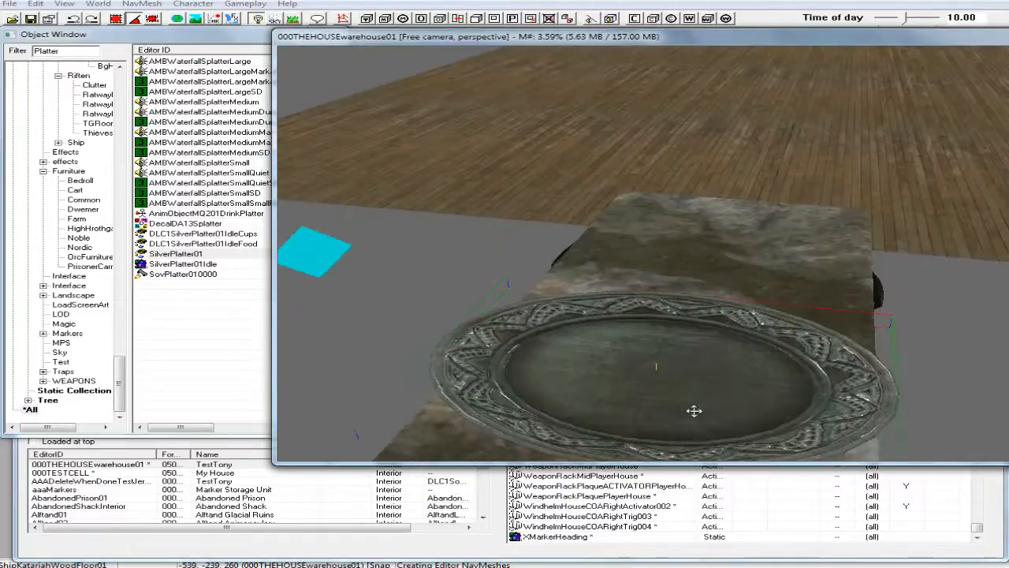
pyautogui.moveTo(683, 398); pyautogui.dragTo(683, 388)
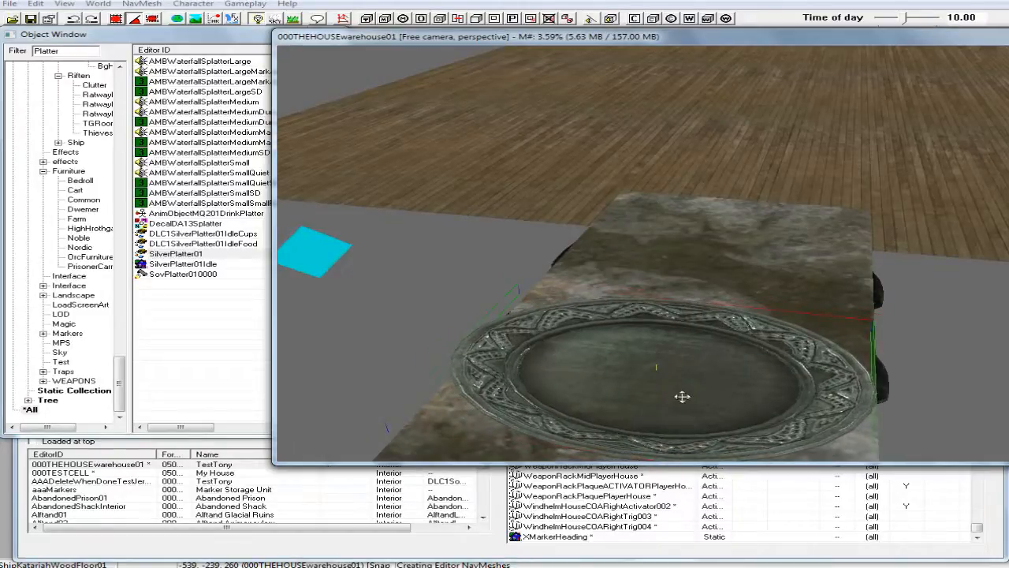
pyautogui.scroll(-4, 685, 395)
pyautogui.keyDown('shift'); pyautogui.moveTo(688, 396); pyautogui.dragTo(705, 417, button='middle'); pyautogui.keyUp('shift')
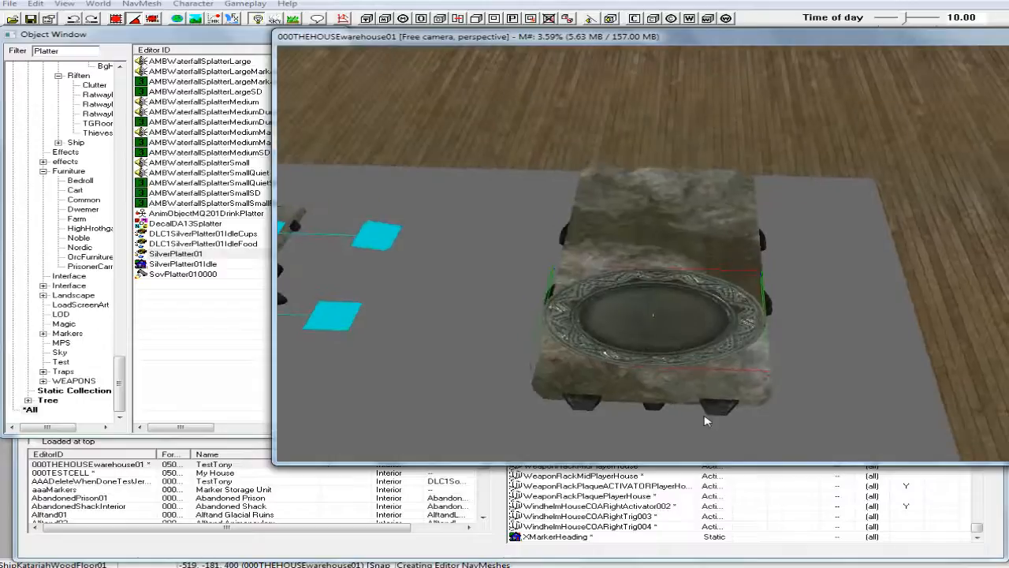
pyautogui.moveTo(660, 314)
pyautogui.mouseDown()
pyautogui.moveTo(661, 347)
pyautogui.moveTo(663, 322)
pyautogui.mouseUp()
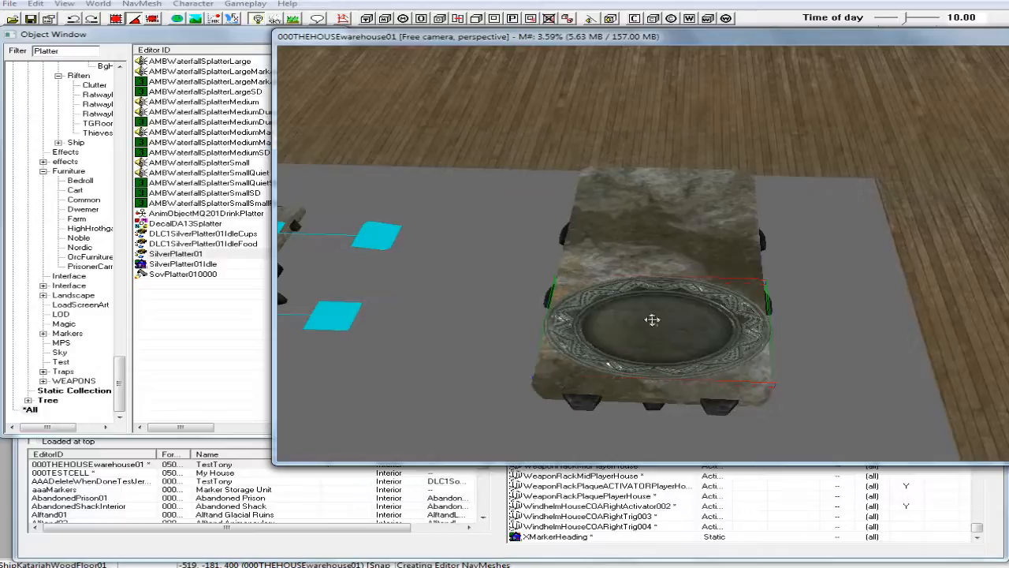
# Enable Don't Havok Settle on the silver platter's reference.
pyautogui.doubleClick(652, 320)
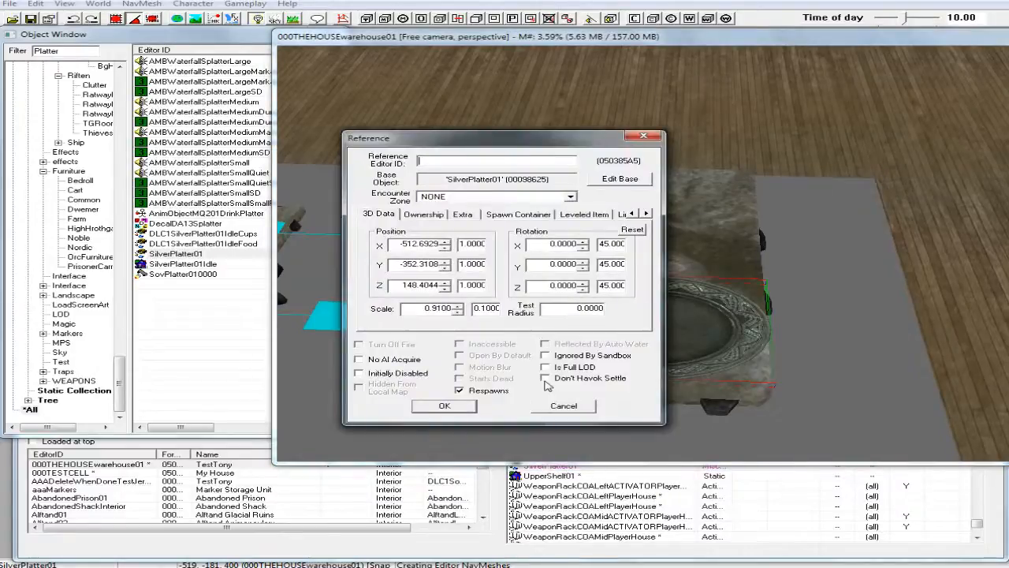
pyautogui.click(545, 378)
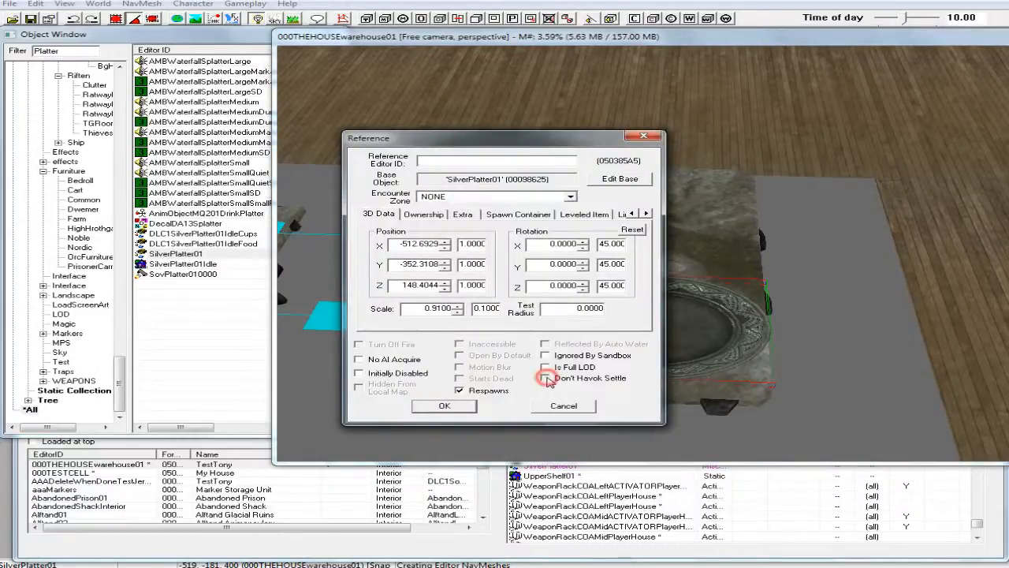
pyautogui.click(458, 408)
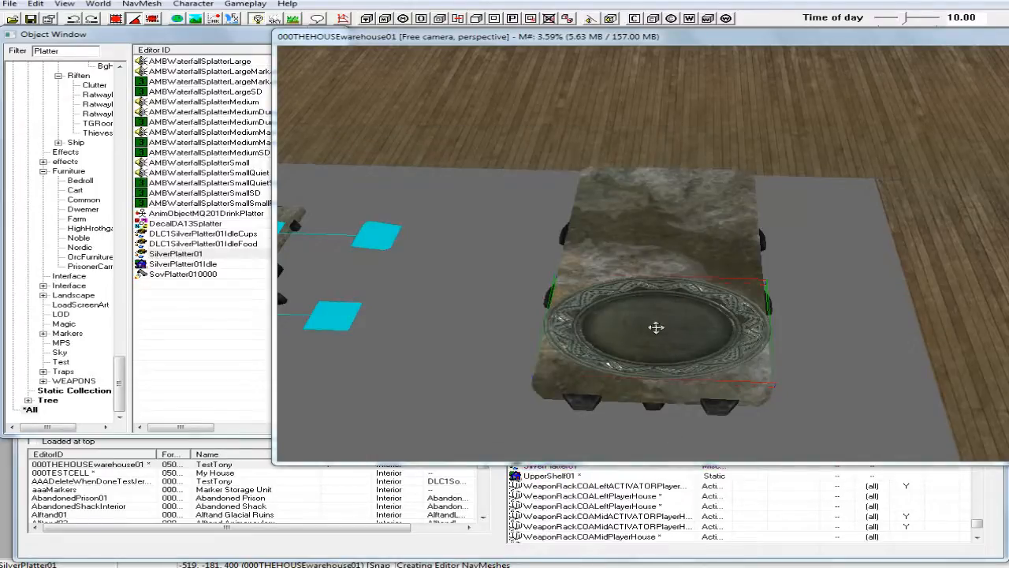
# Move the silver platter off the stone table into the open space in front of the two tables.
pyautogui.keyDown('shift'); pyautogui.moveTo(656, 328); pyautogui.dragTo(545, 325, button='middle'); pyautogui.keyUp('shift')
pyautogui.click(860, 354)
pyautogui.moveTo(861, 353); pyautogui.dragTo(526, 224)
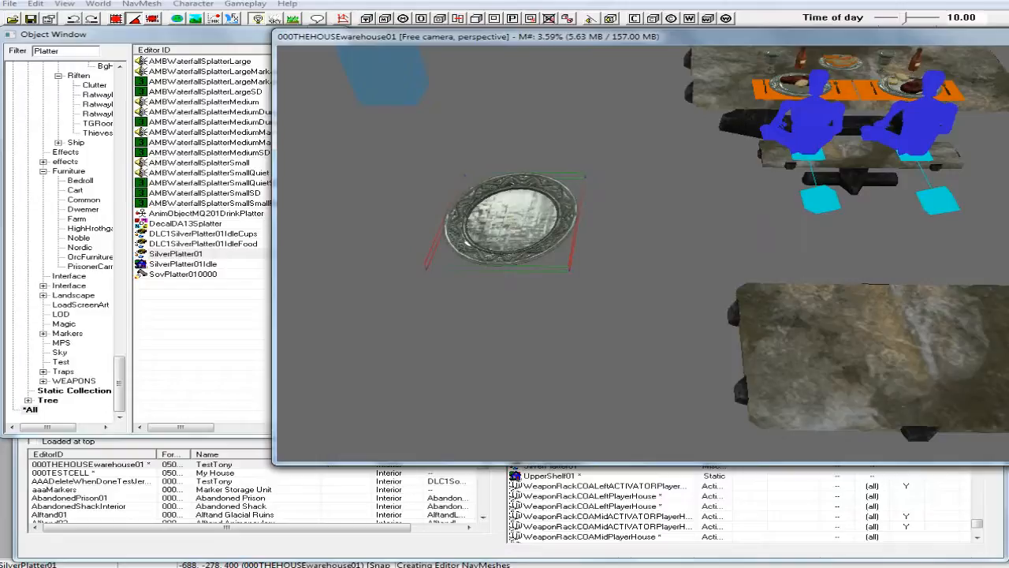
pyautogui.keyDown('shift'); pyautogui.moveTo(515, 210); pyautogui.dragTo(614, 242, button='middle'); pyautogui.keyUp('shift')
pyautogui.moveTo(553, 303)
pyautogui.keyDown('shift'); pyautogui.mouseDown(button='middle')
pyautogui.moveTo(555, 295)
pyautogui.moveTo(563, 302)
pyautogui.mouseUp(button='middle'); pyautogui.keyUp('shift')
pyautogui.moveTo(603, 330); pyautogui.dragTo(638, 294, button='middle')
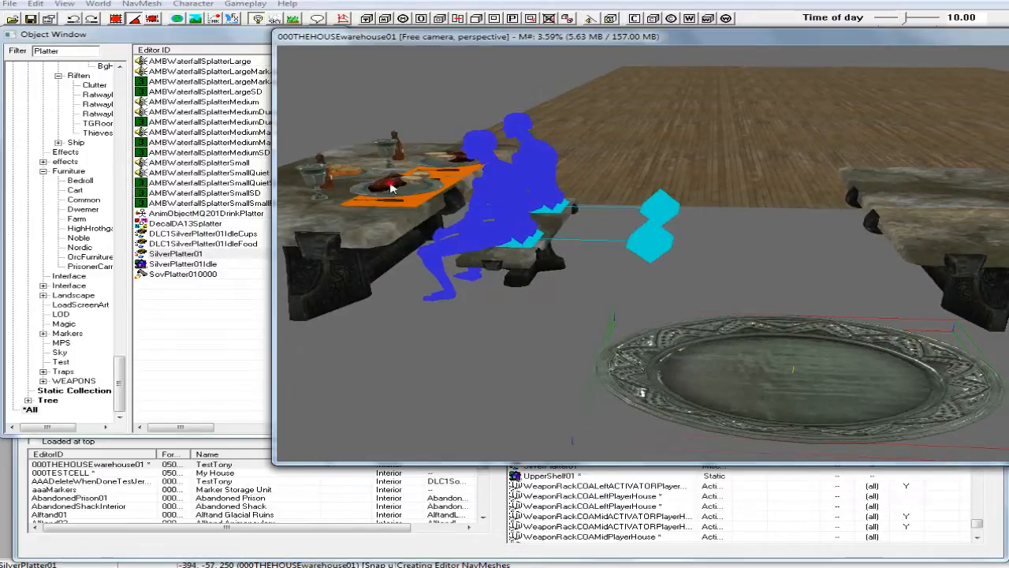
# Duplicate the cooked venison from the set dining table and move the copy over the silver platter.
pyautogui.click(391, 184)
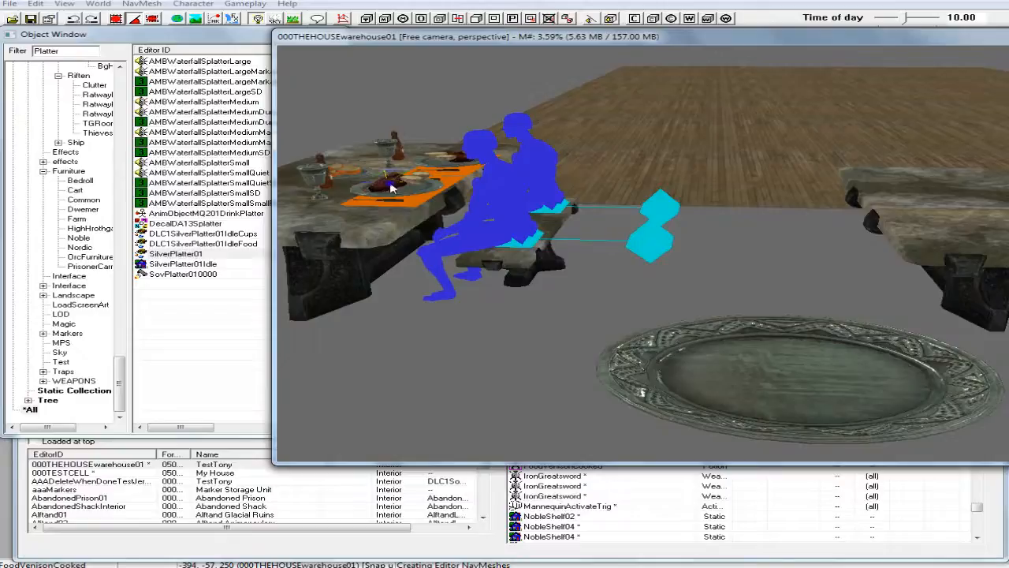
pyautogui.rightClick(389, 182)
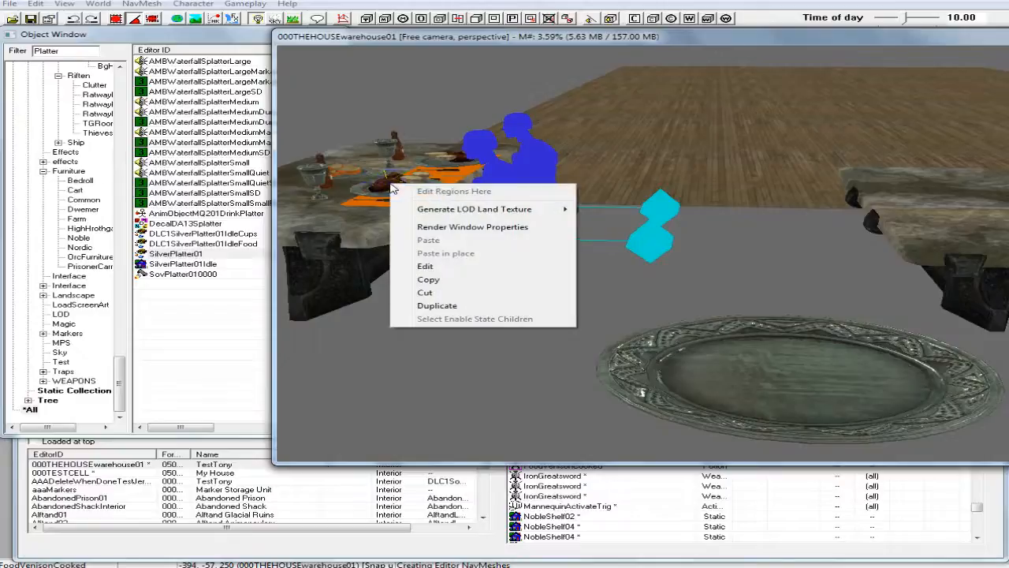
pyautogui.click(437, 306)
pyautogui.moveTo(386, 182); pyautogui.dragTo(781, 428)
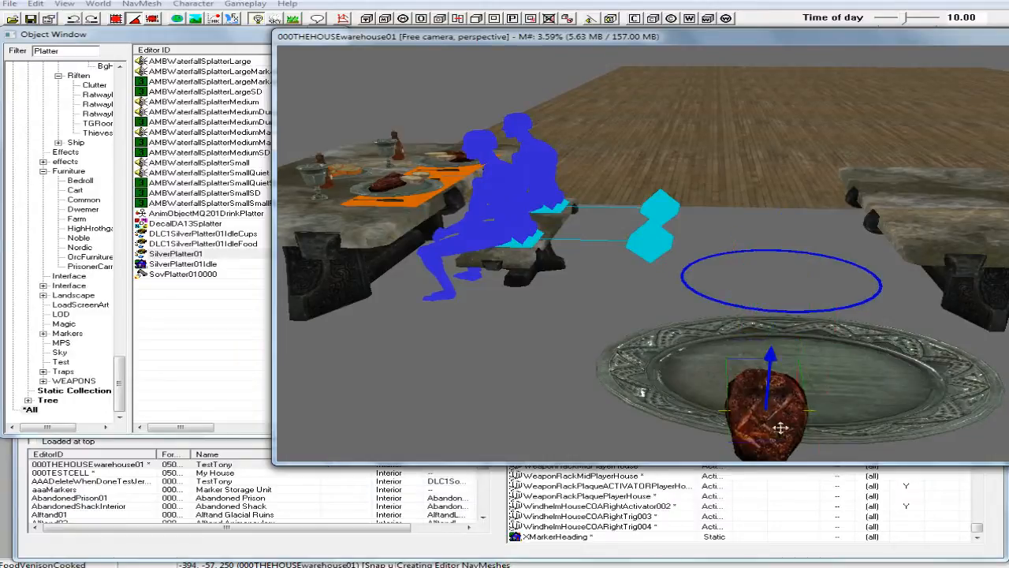
pyautogui.keyDown('shift'); pyautogui.moveTo(779, 435); pyautogui.dragTo(777, 432, button='middle'); pyautogui.keyUp('shift')
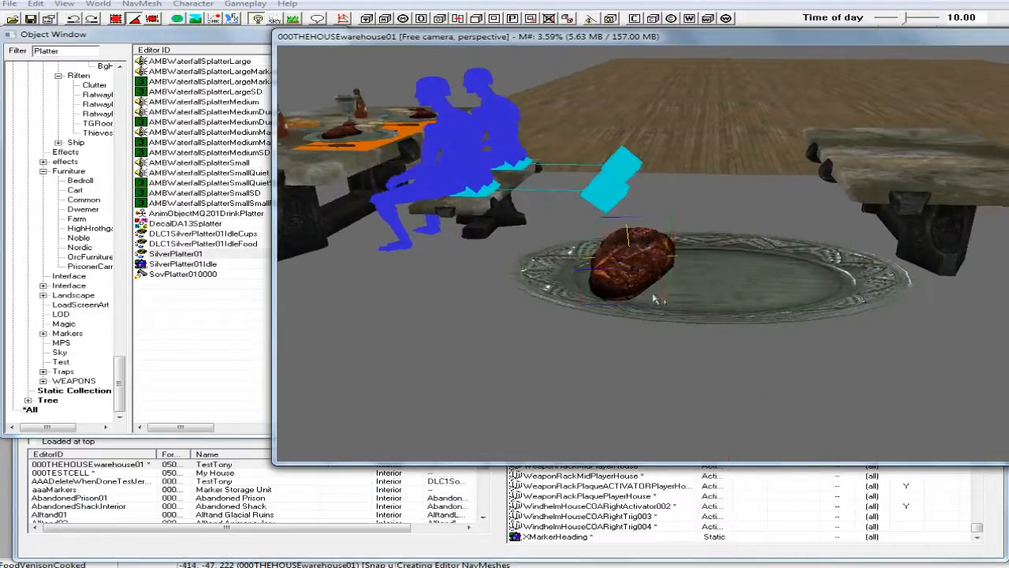
pyautogui.moveTo(628, 268); pyautogui.dragTo(655, 233)
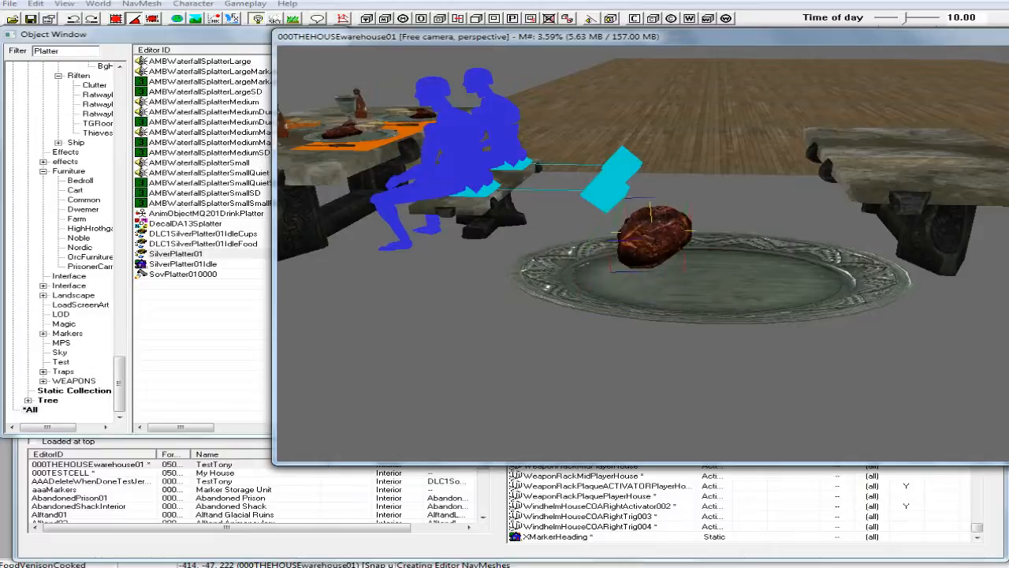
# Adjust the duplicated venison's tilt and position so it rests at one end of the silver platter's inner dish.
pyautogui.doubleClick(655, 239)
pyautogui.click(444, 406)
pyautogui.keyDown('shift'); pyautogui.moveTo(601, 316); pyautogui.dragTo(603, 362, button='middle'); pyautogui.keyUp('shift')
pyautogui.moveTo(641, 268); pyautogui.dragTo(620, 153)
pyautogui.keyDown('shift'); pyautogui.moveTo(603, 142); pyautogui.dragTo(615, 88, button='middle'); pyautogui.keyUp('shift')
pyautogui.moveTo(605, 224); pyautogui.dragTo(632, 303)
pyautogui.moveTo(604, 311)
pyautogui.keyDown('shift'); pyautogui.mouseDown(button='middle')
pyautogui.moveTo(559, 342)
pyautogui.moveTo(588, 307)
pyautogui.mouseUp(button='middle'); pyautogui.keyUp('shift')
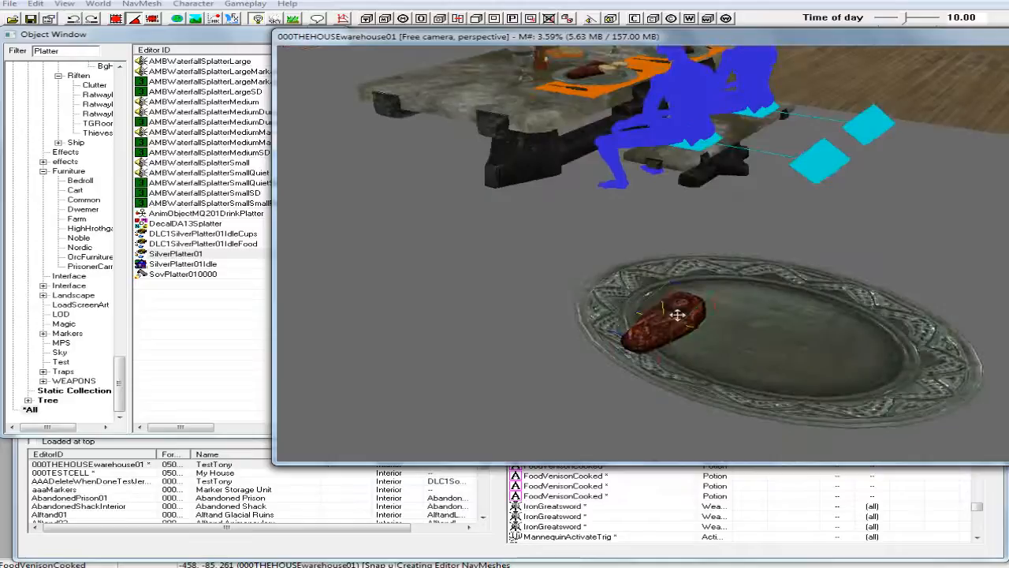
pyautogui.moveTo(680, 317)
pyautogui.mouseDown()
pyautogui.moveTo(680, 301)
pyautogui.moveTo(688, 305)
pyautogui.mouseUp()
pyautogui.keyDown('shift'); pyautogui.moveTo(682, 294); pyautogui.dragTo(709, 261, button='middle'); pyautogui.keyUp('shift')
pyautogui.scroll(5, 703, 286)
pyautogui.scroll(-5, 703, 270)
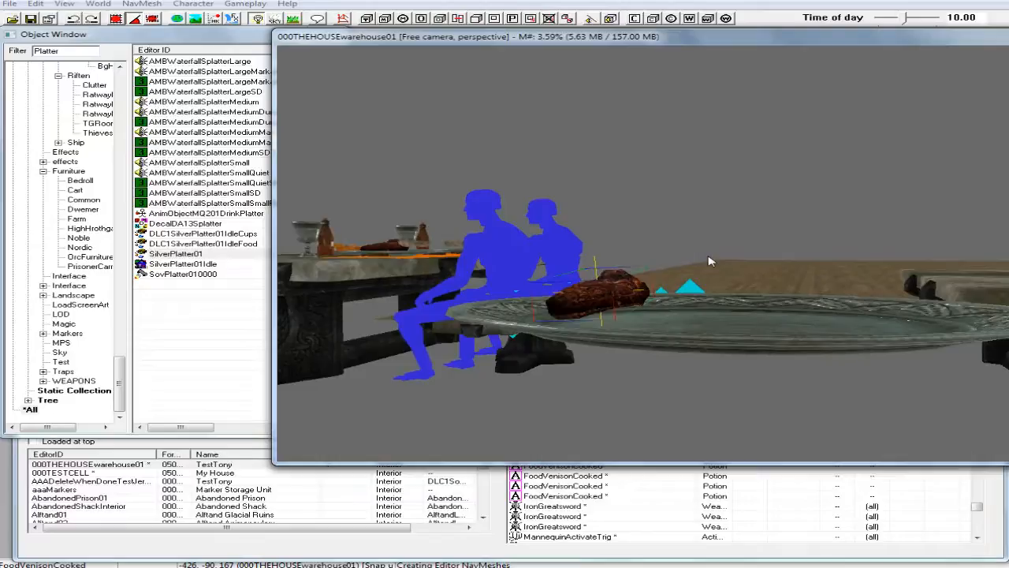
# Disable Don't Havok Settle on the duplicated venison and run the Havok simulation to settle it on the platter.
pyautogui.doubleClick(597, 293)
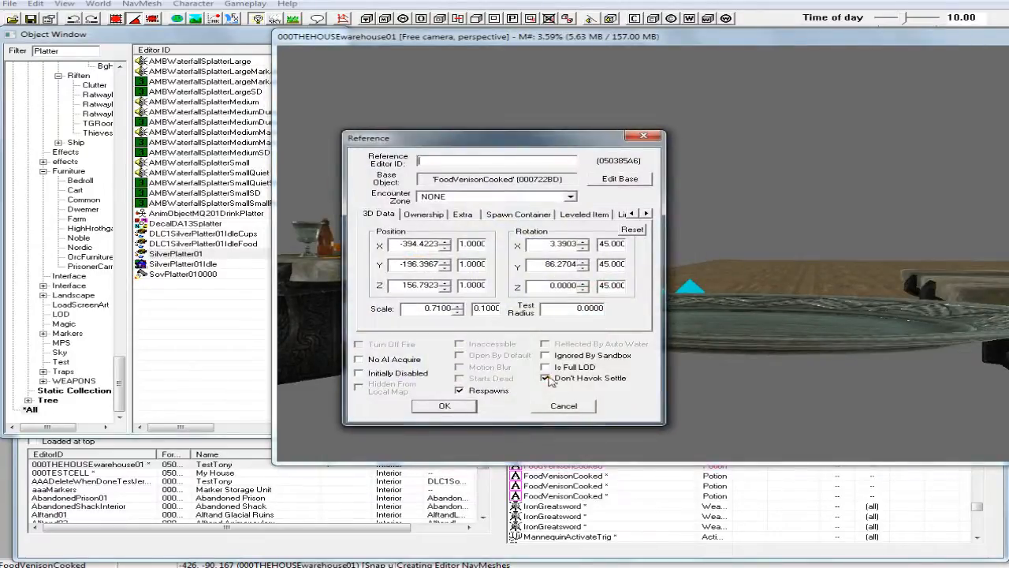
pyautogui.click(463, 409)
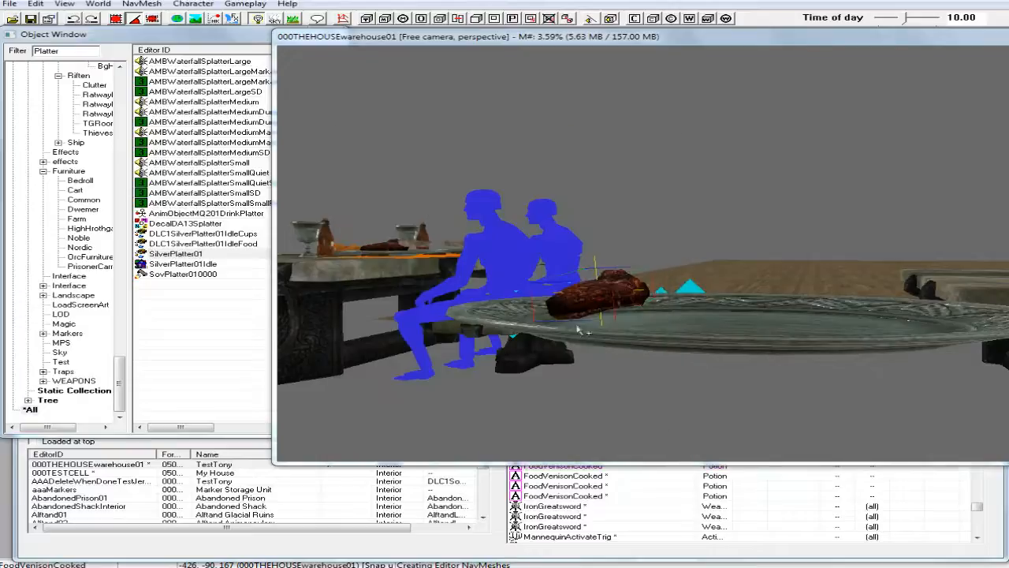
pyautogui.click(214, 23)
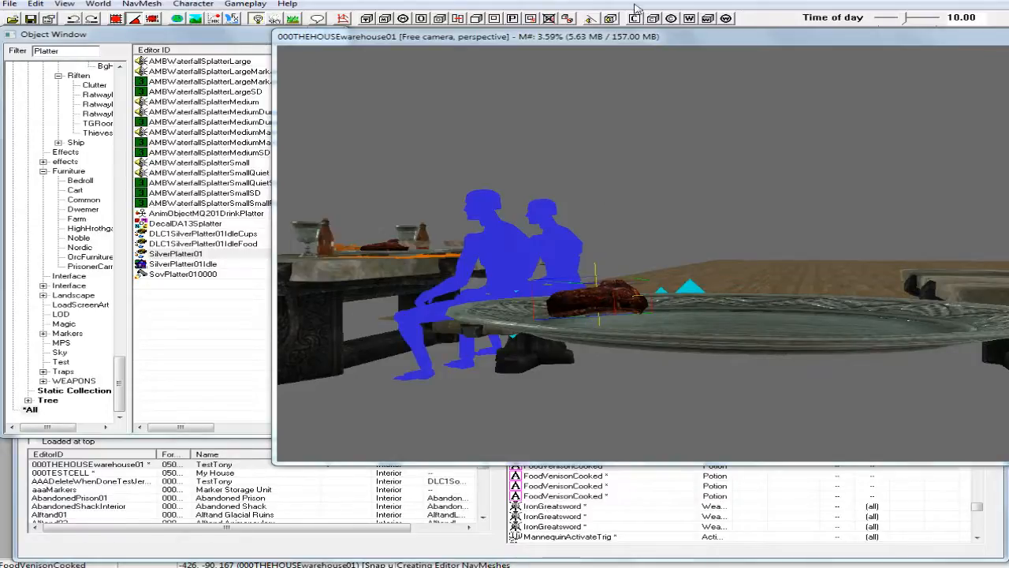
# Enable Don't Havok Settle on the duplicated cooked venison lying on the silver platter.
pyautogui.scroll(3, 638, 231)
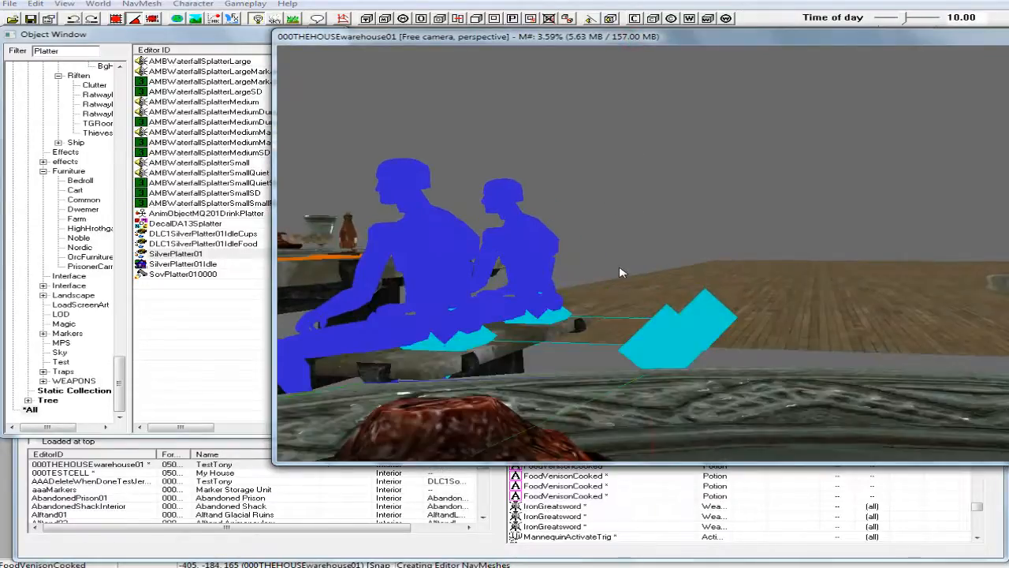
pyautogui.scroll(-4, 621, 272)
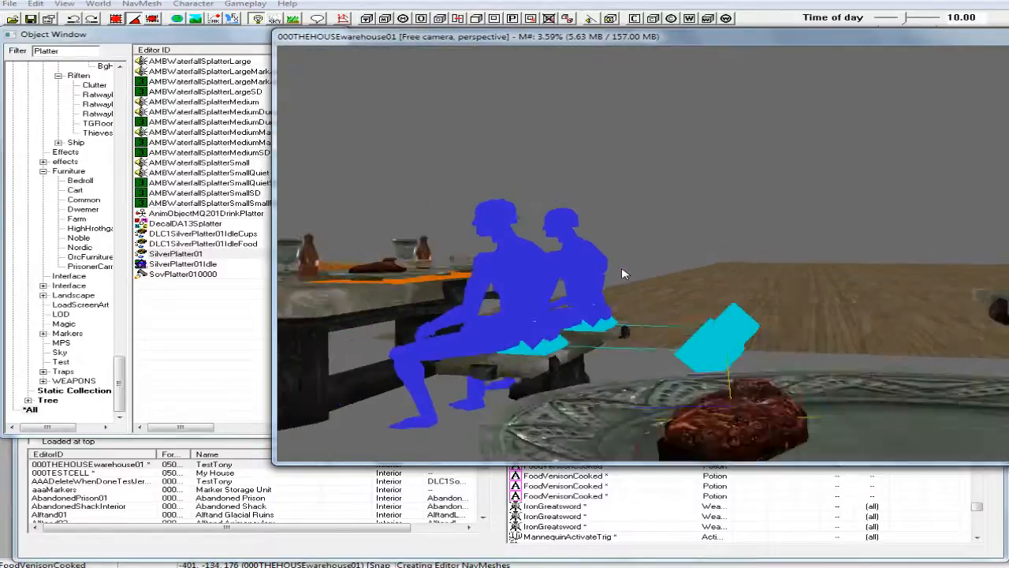
pyautogui.keyDown('shift'); pyautogui.moveTo(625, 261); pyautogui.dragTo(629, 293, button='middle'); pyautogui.keyUp('shift')
pyautogui.scroll(2, 640, 300)
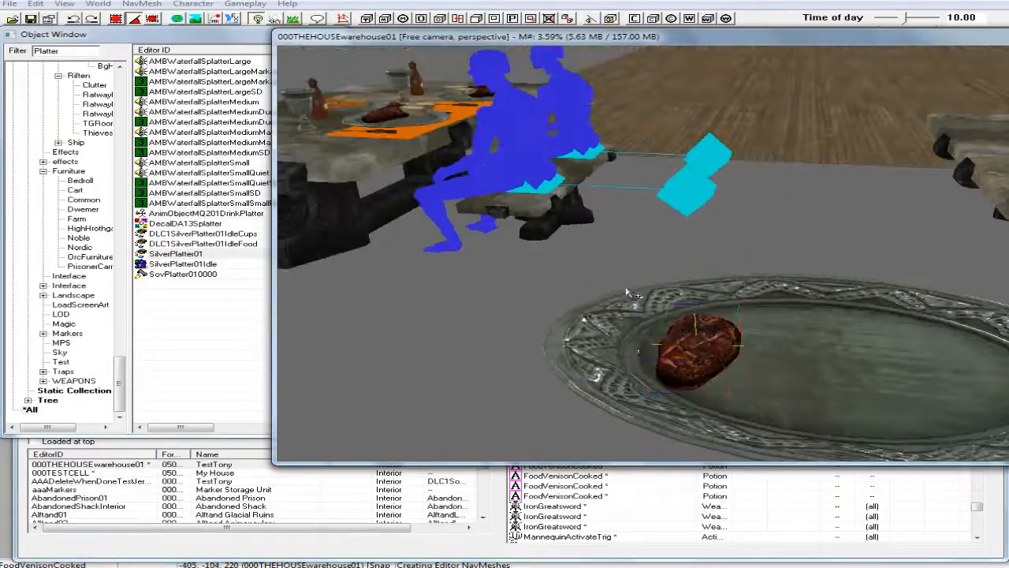
pyautogui.doubleClick(699, 362)
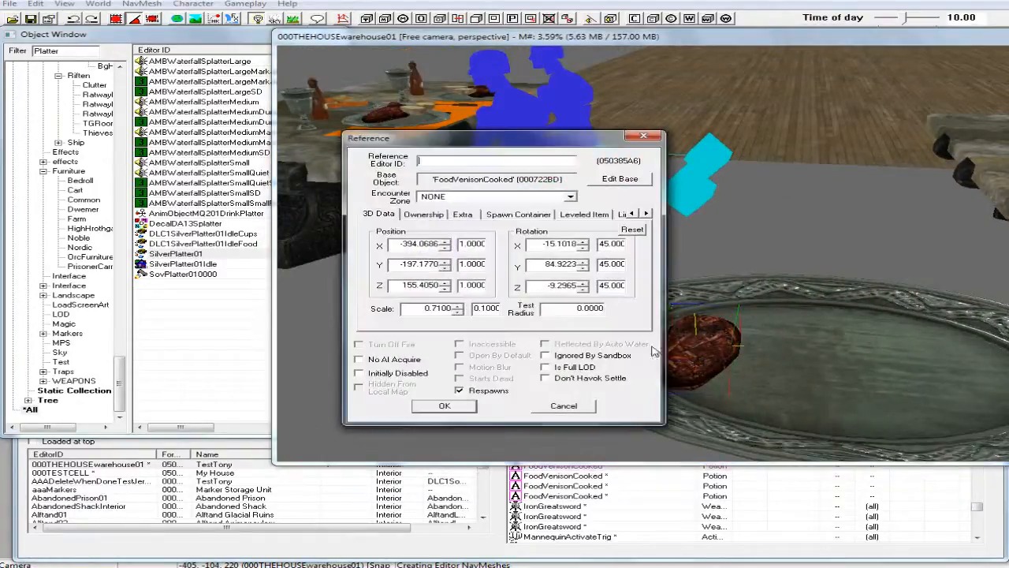
pyautogui.click(549, 380)
pyautogui.click(447, 404)
# Shift the venison closer to the rim at the platter's end and turn it to a Z rotation of 0.
pyautogui.moveTo(671, 400); pyautogui.dragTo(638, 378)
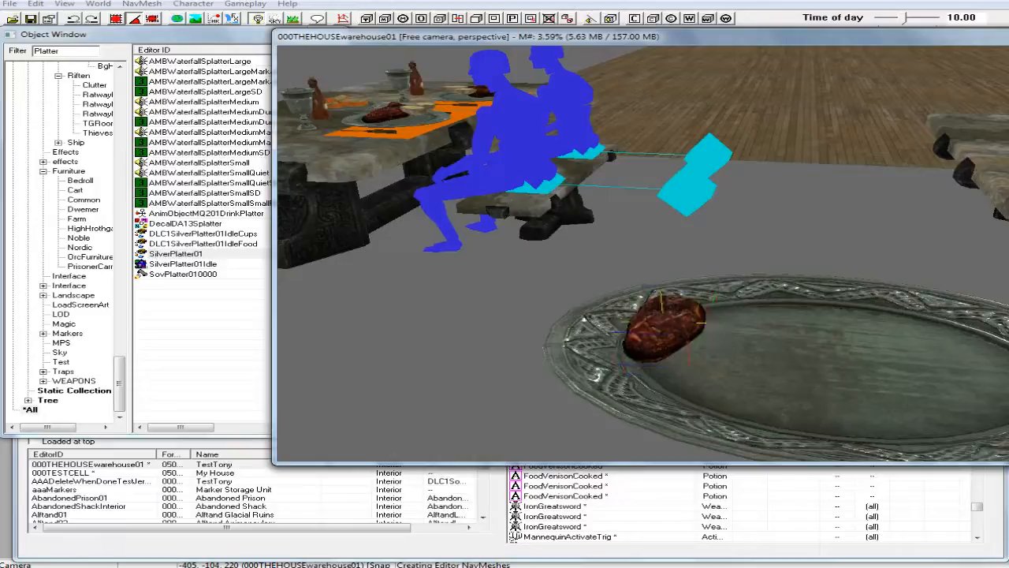
pyautogui.moveTo(653, 338)
pyautogui.mouseDown()
pyautogui.moveTo(674, 339)
pyautogui.moveTo(659, 338)
pyautogui.mouseUp()
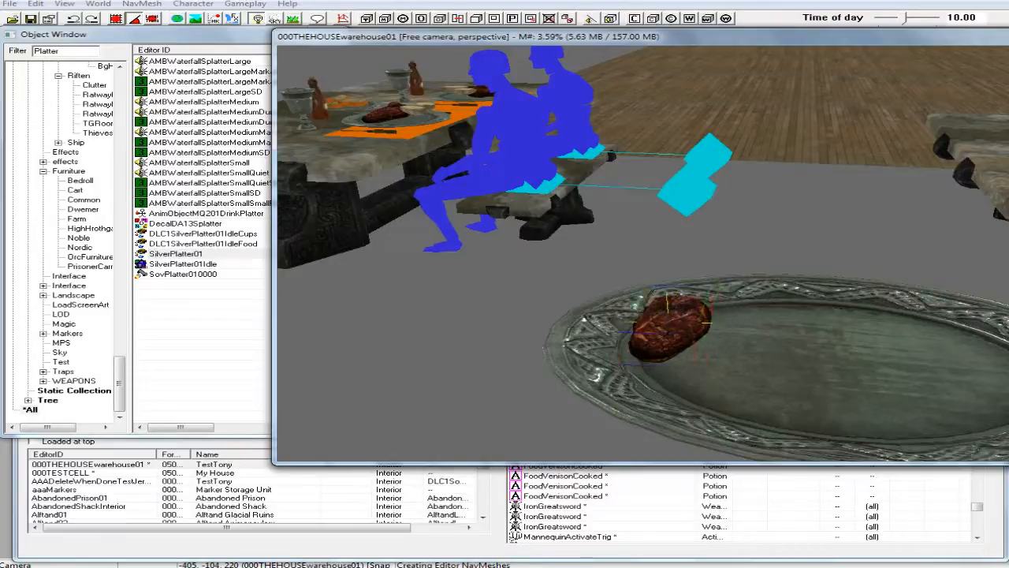
pyautogui.rightClick(671, 332)
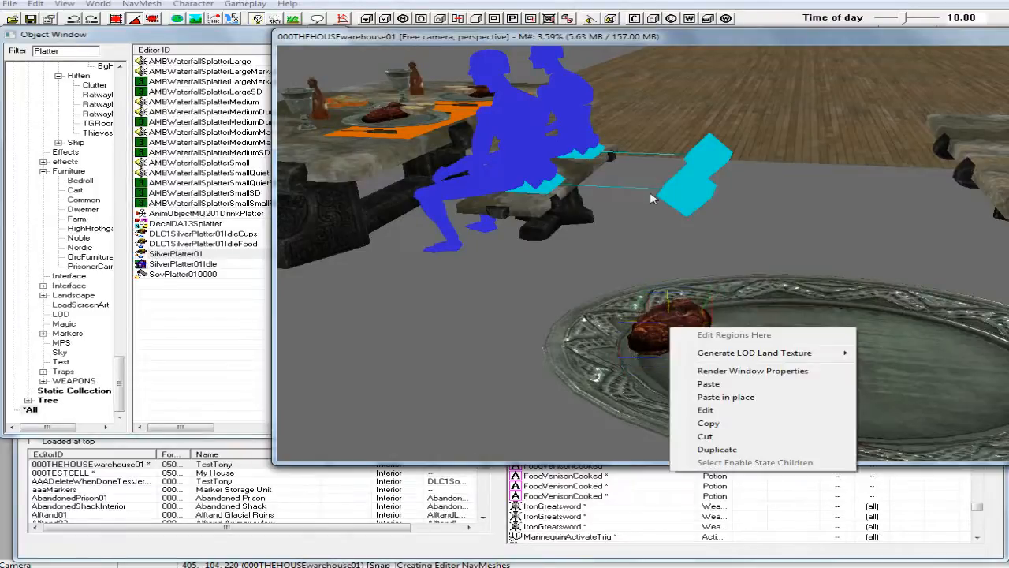
pyautogui.click(695, 37)
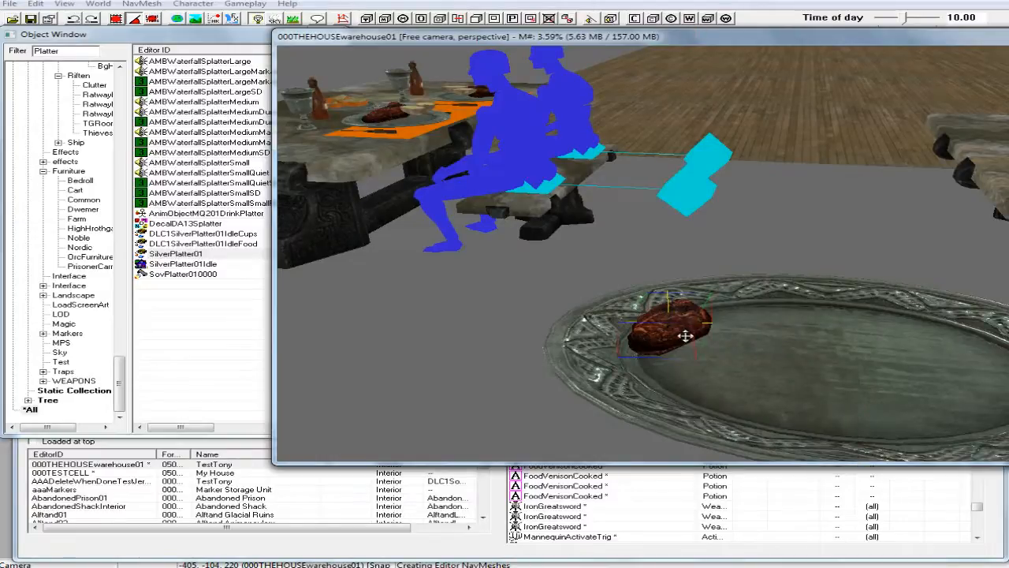
pyautogui.moveTo(668, 321)
pyautogui.keyDown('shift'); pyautogui.mouseDown(button='middle')
pyautogui.moveTo(659, 300)
pyautogui.moveTo(671, 332)
pyautogui.mouseUp(button='middle'); pyautogui.keyUp('shift')
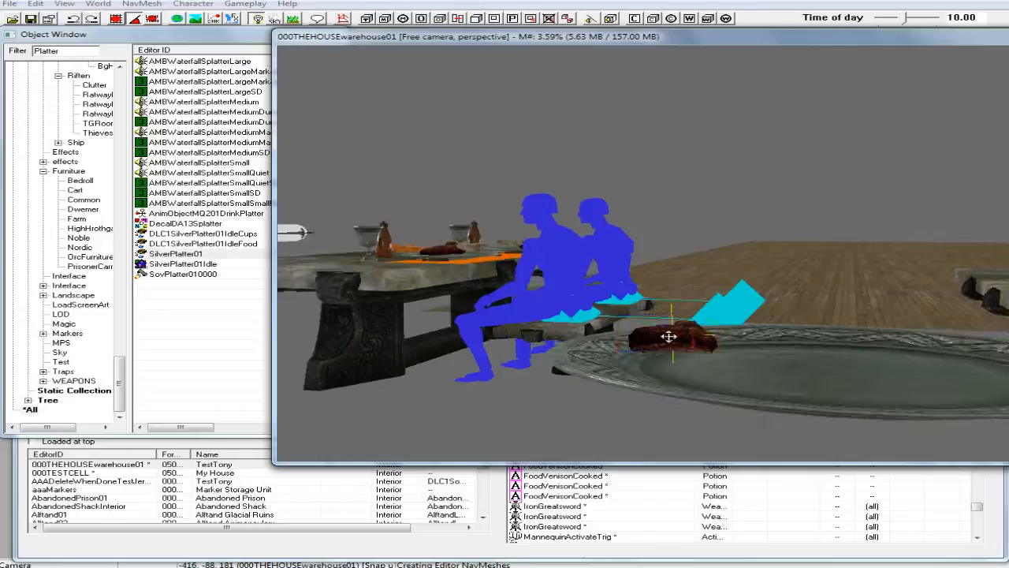
# Disable Don't Havok Settle on the repositioned venison and run the Havok simulation on it.
pyautogui.doubleClick(669, 337)
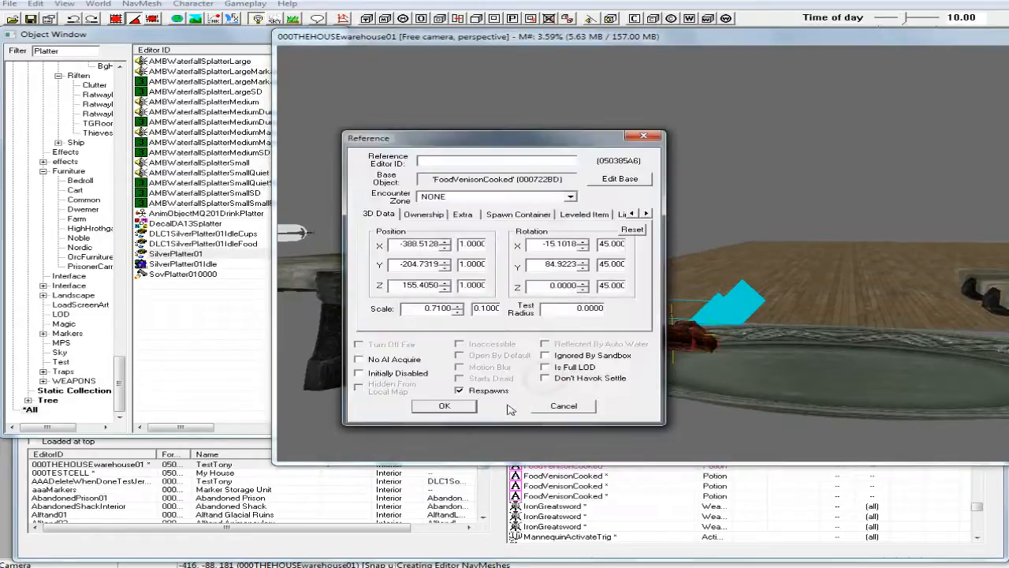
pyautogui.click(461, 406)
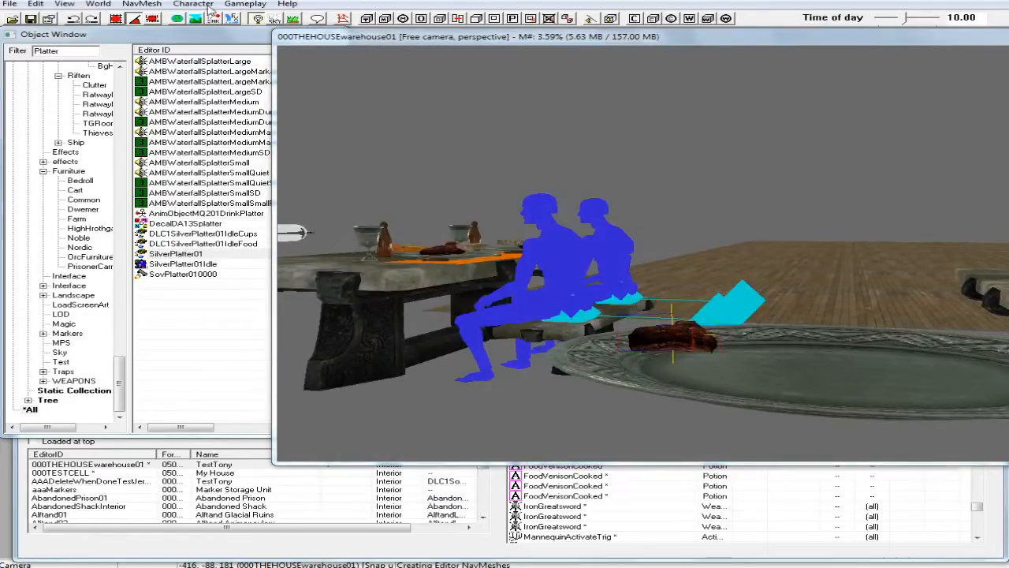
pyautogui.click(223, 17)
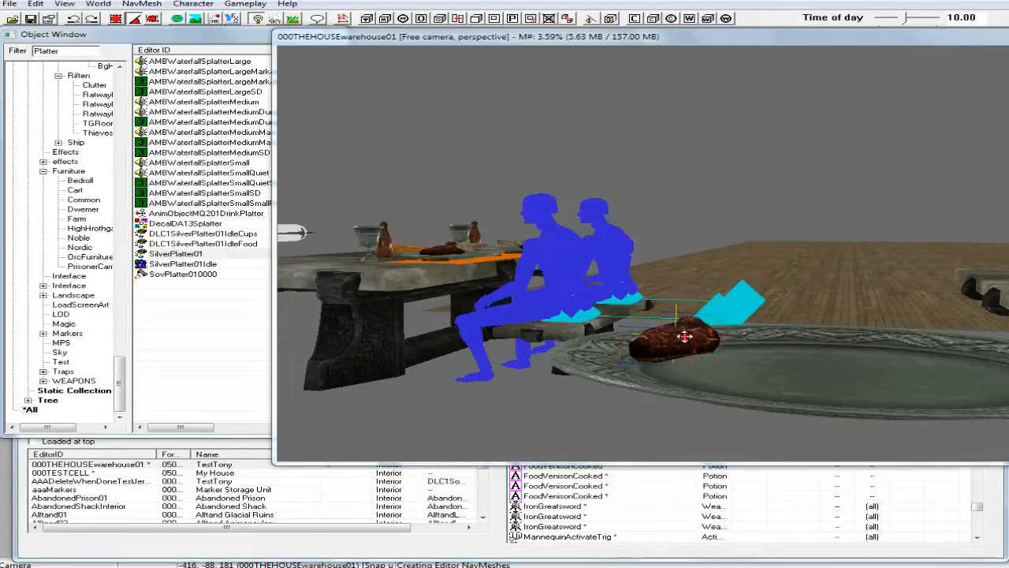
# Stop handling the settled venison and enable its Don't Havok Settle flag.
pyautogui.click(694, 339)
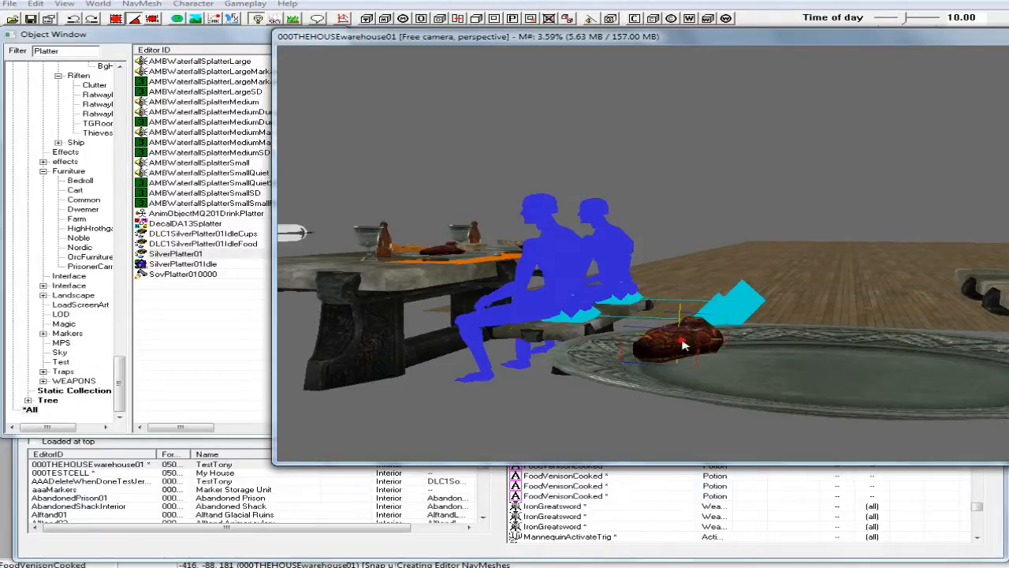
pyautogui.doubleClick(683, 341)
pyautogui.click(545, 378)
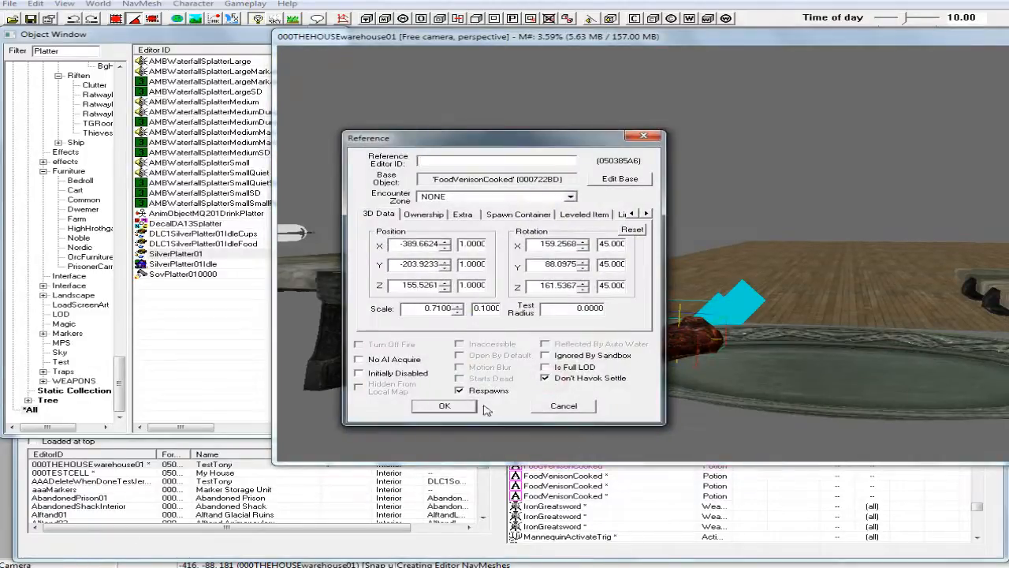
pyautogui.click(444, 405)
pyautogui.keyDown('shift'); pyautogui.moveTo(675, 382); pyautogui.dragTo(678, 359, button='middle'); pyautogui.keyUp('shift')
pyautogui.rightClick(679, 359)
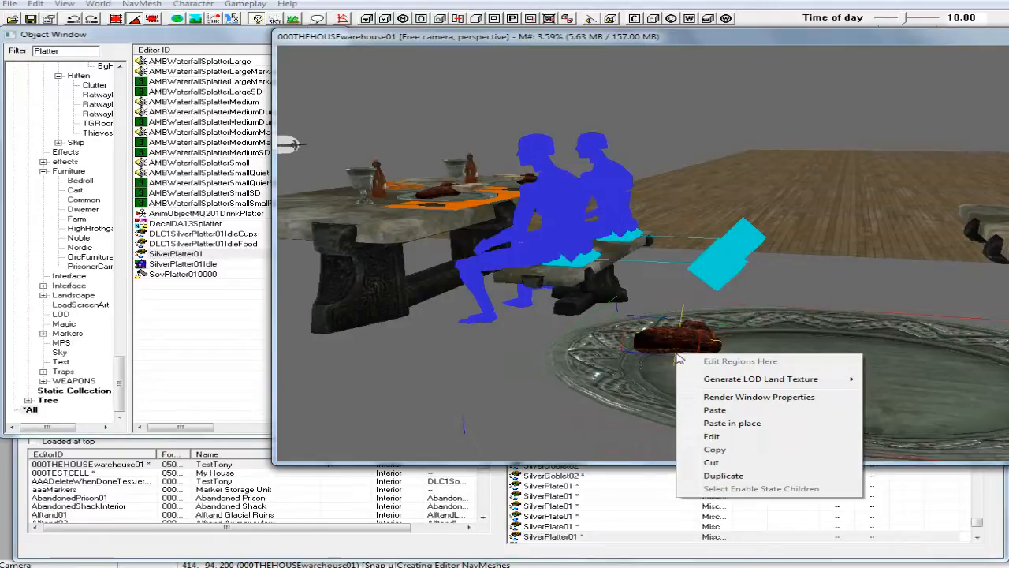
pyautogui.click(722, 476)
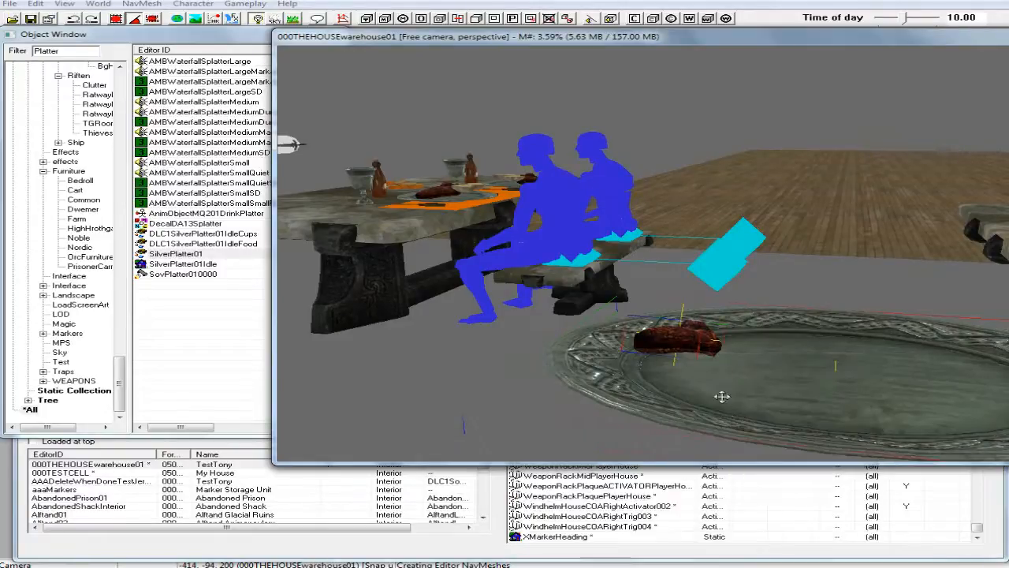
pyautogui.keyDown('shift'); pyautogui.moveTo(712, 377); pyautogui.dragTo(694, 408, button='middle'); pyautogui.keyUp('shift')
pyautogui.moveTo(683, 341); pyautogui.dragTo(523, 308)
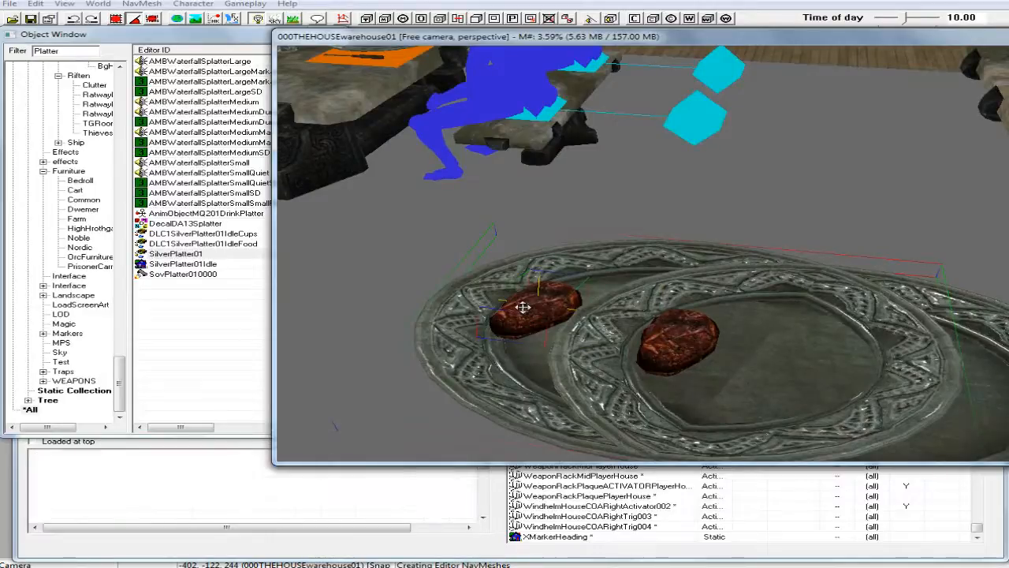
pyautogui.press('Delete')
# Select only the venison on the platter, disable Don't Havok Settle on it and run the Havok simulation again.
pyautogui.click(665, 341)
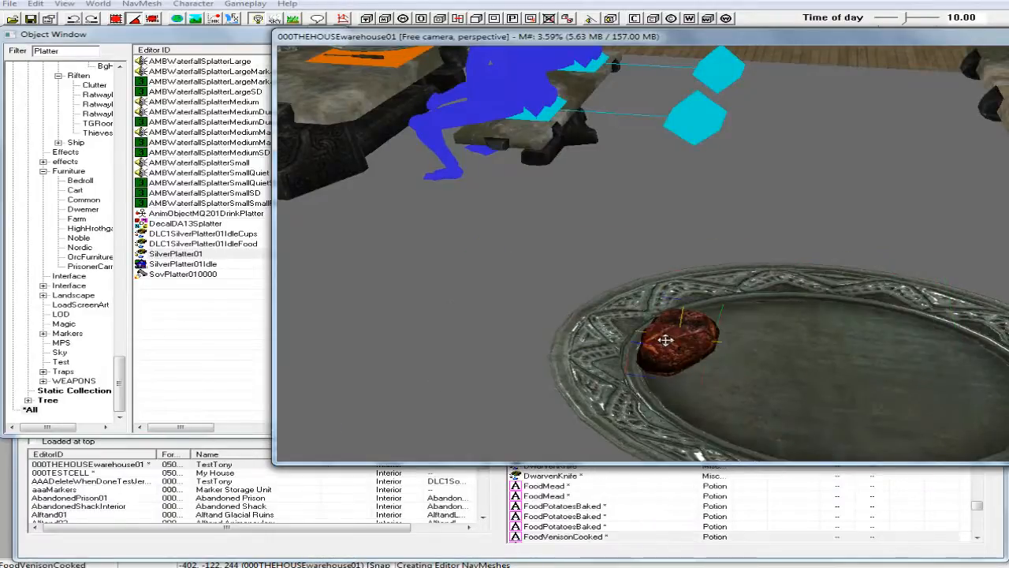
pyautogui.keyDown('shift'); pyautogui.moveTo(683, 343); pyautogui.dragTo(289, 161, button='middle'); pyautogui.keyUp('shift')
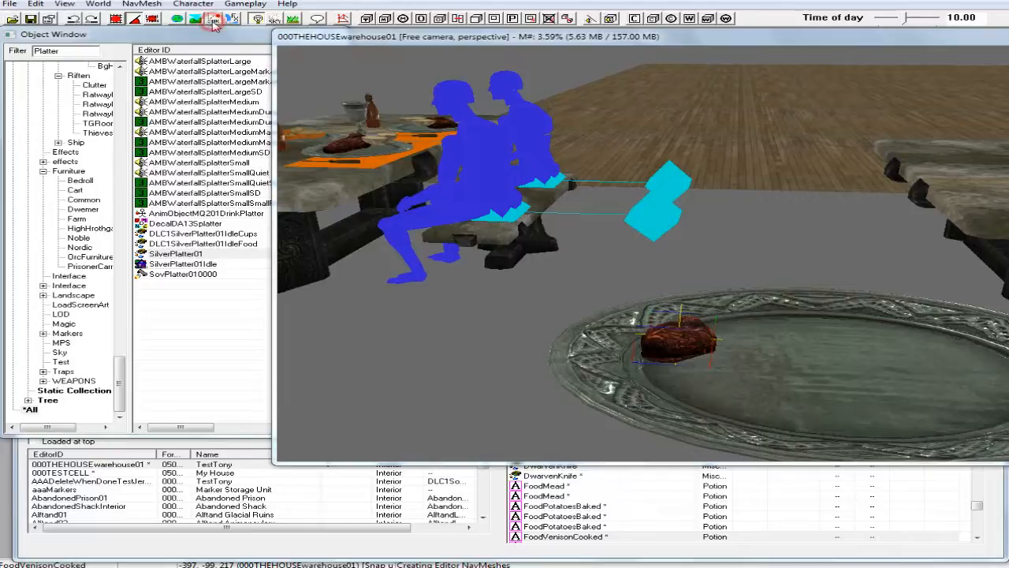
pyautogui.click(691, 353)
pyautogui.doubleClick(690, 353)
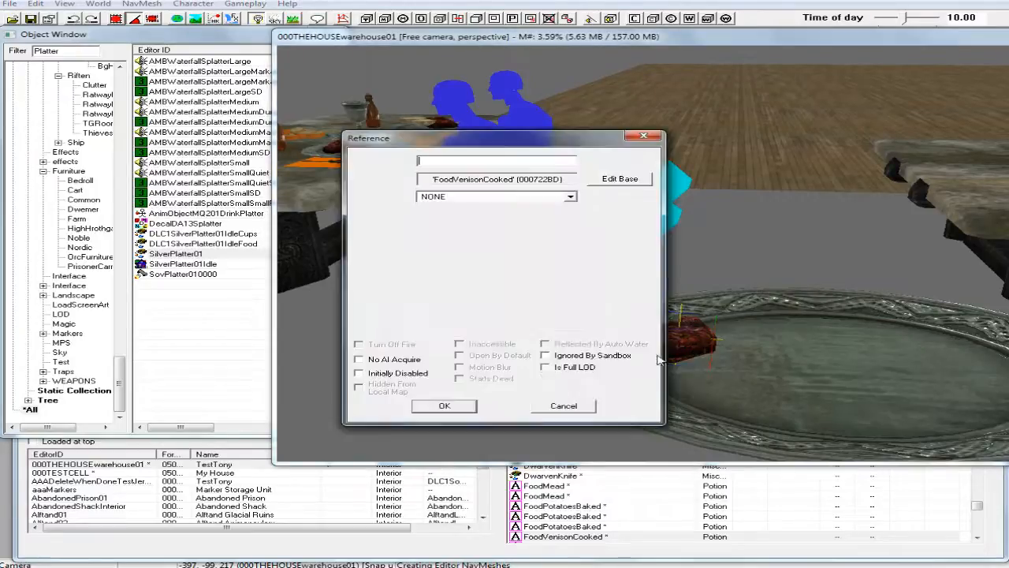
pyautogui.click(443, 408)
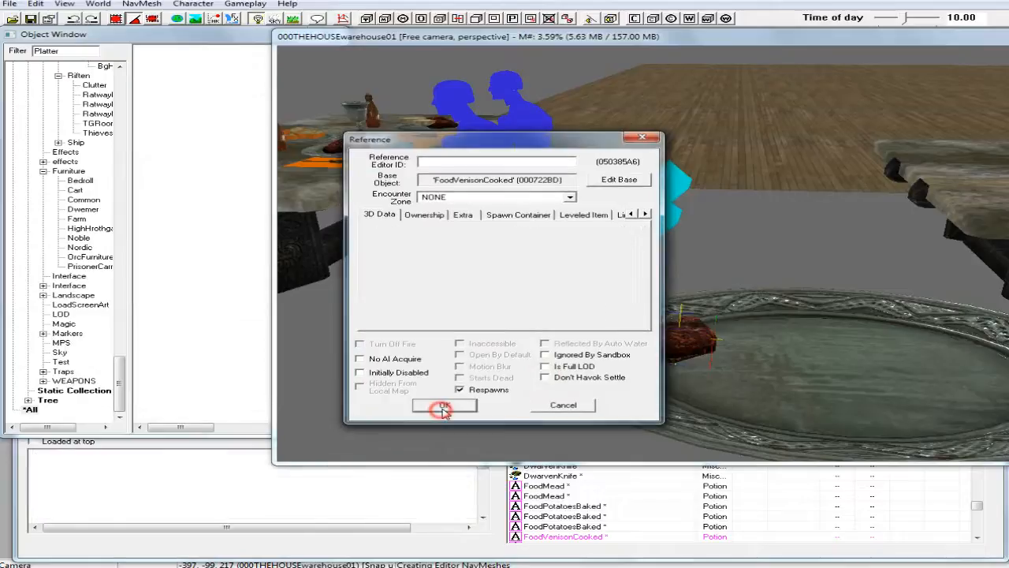
pyautogui.click(216, 18)
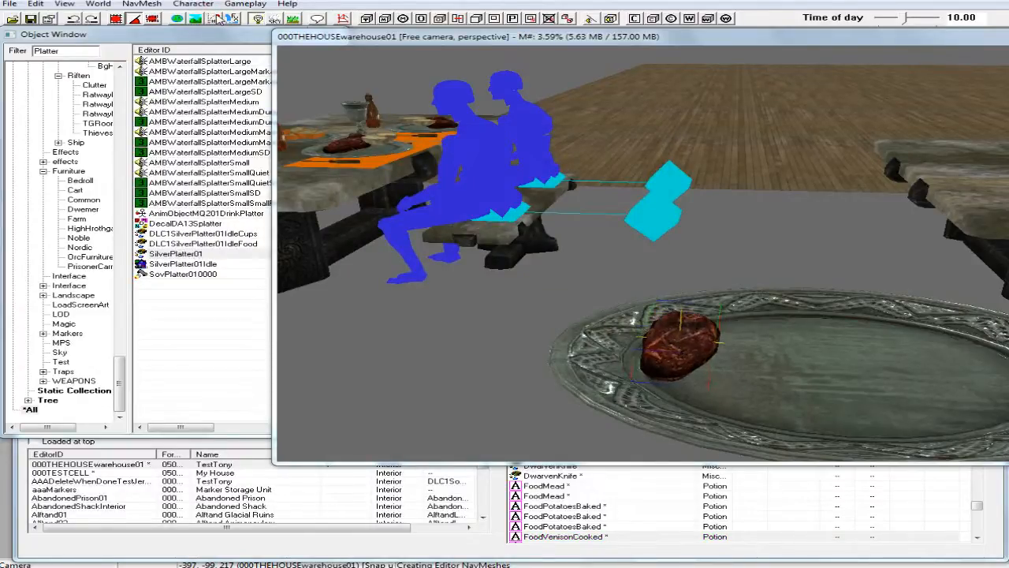
# Enable Don't Havok Settle on the venison so it keeps its resting position on the platter.
pyautogui.doubleClick(697, 354)
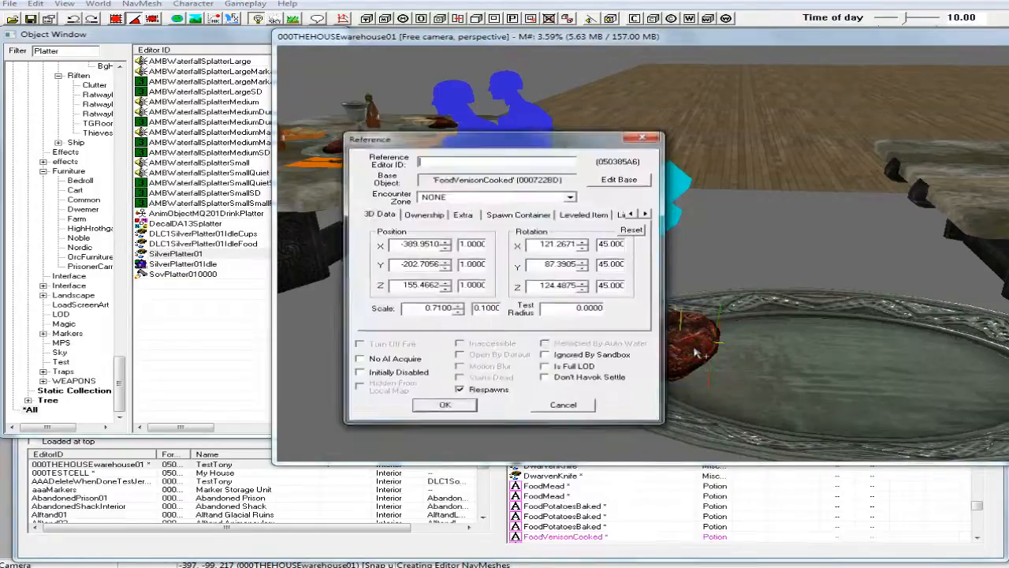
pyautogui.click(545, 379)
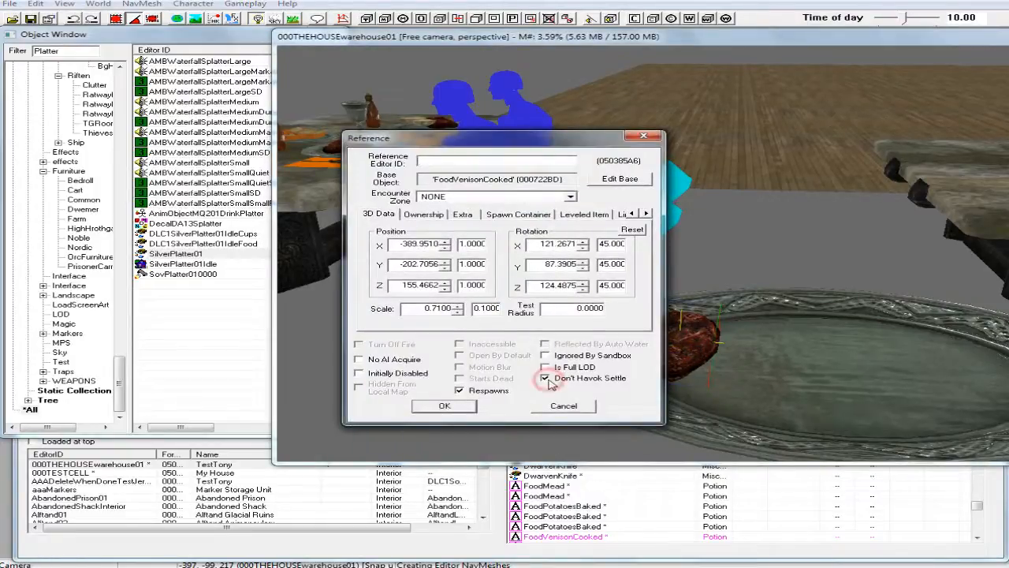
pyautogui.click(444, 406)
# Duplicate the venison, then rotate and position the copy beside the first piece at the same end of the platter.
pyautogui.rightClick(678, 345)
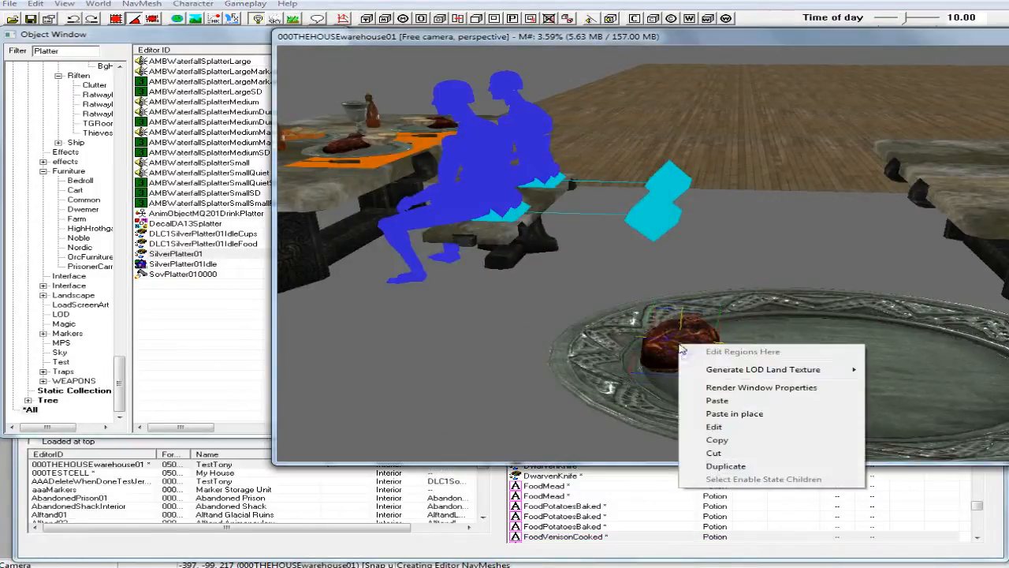
pyautogui.click(726, 466)
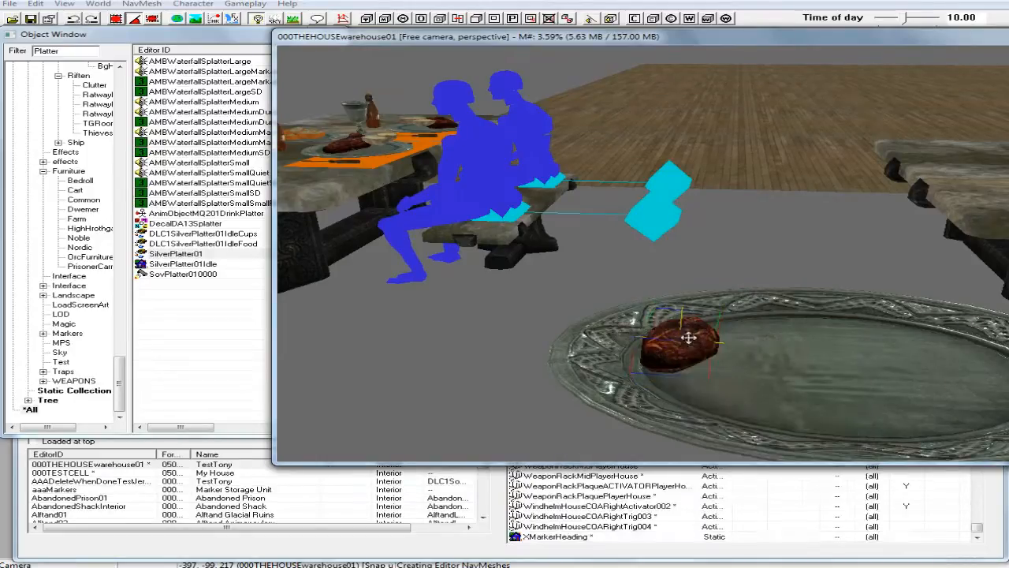
pyautogui.moveTo(688, 337); pyautogui.dragTo(742, 365)
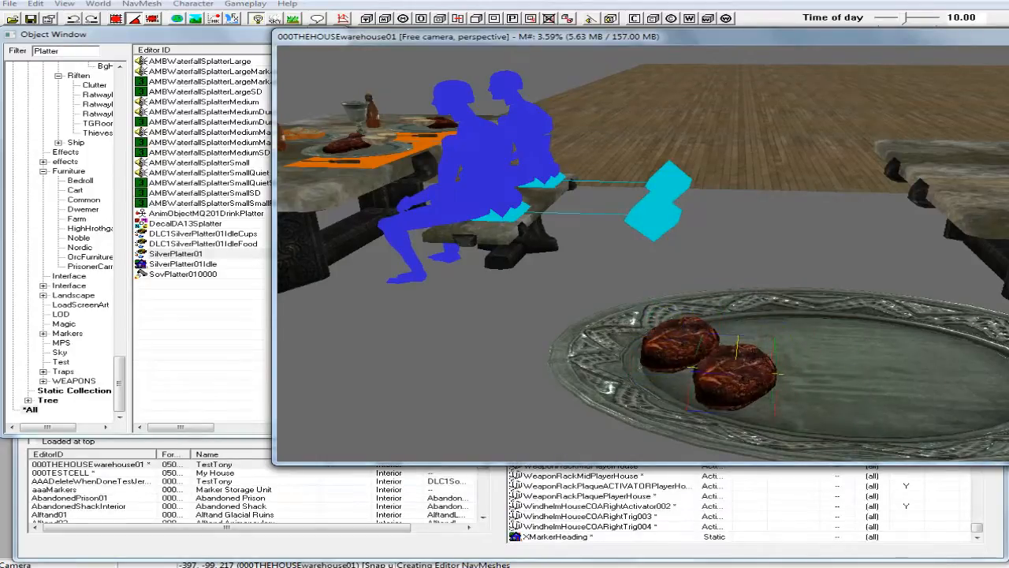
pyautogui.keyDown('shift'); pyautogui.moveTo(751, 371); pyautogui.dragTo(750, 382, button='middle'); pyautogui.keyUp('shift')
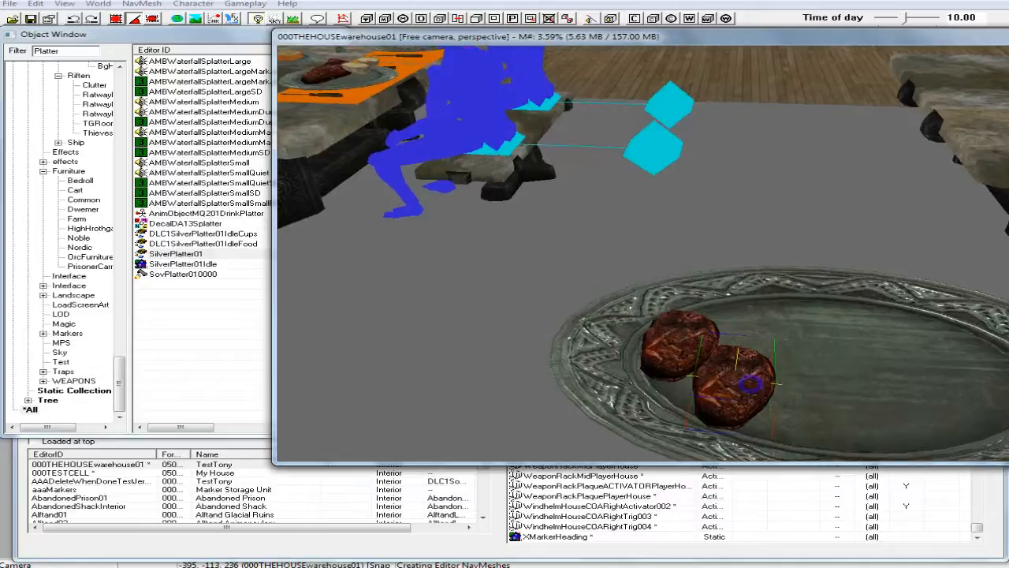
pyautogui.moveTo(751, 382); pyautogui.dragTo(769, 382, button='right')
pyautogui.moveTo(753, 384)
pyautogui.keyDown('shift'); pyautogui.mouseDown(button='middle')
pyautogui.moveTo(756, 349)
pyautogui.moveTo(754, 365)
pyautogui.mouseUp(button='middle'); pyautogui.keyUp('shift')
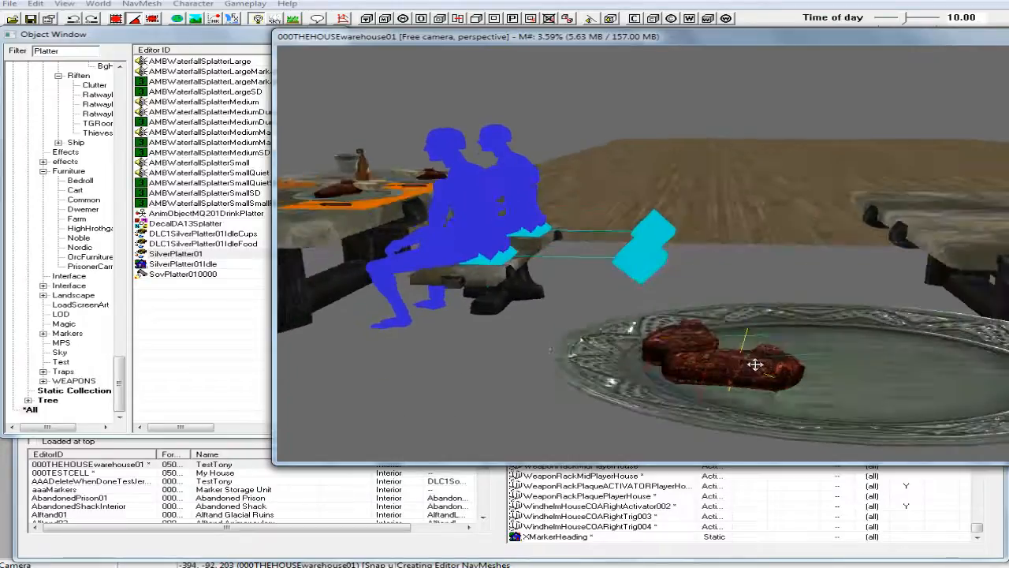
pyautogui.moveTo(755, 365); pyautogui.dragTo(757, 365, button='right')
pyautogui.keyDown('shift'); pyautogui.moveTo(751, 364); pyautogui.dragTo(711, 403, button='middle'); pyautogui.keyUp('shift')
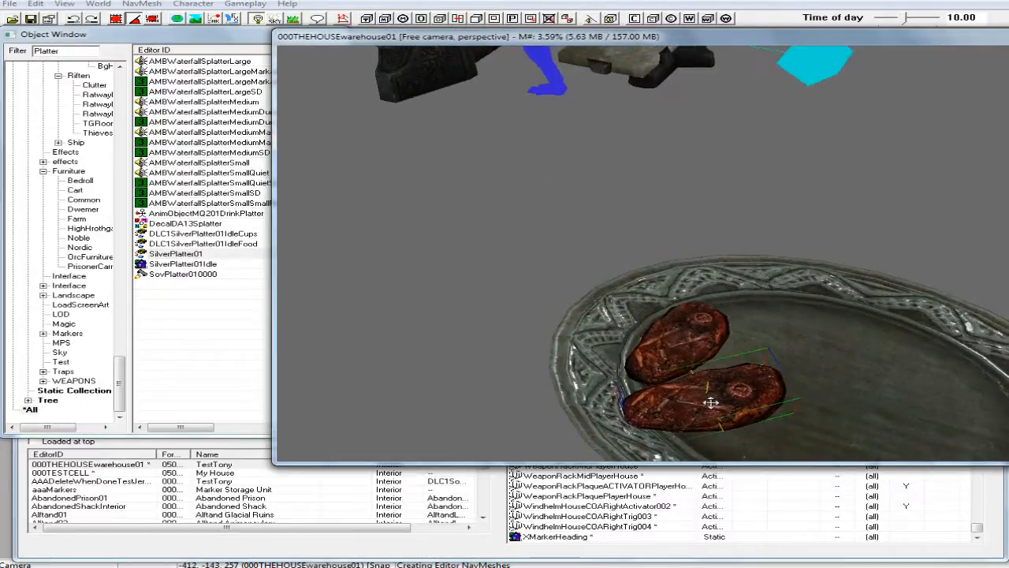
# Duplicate the two venison pieces together, then move and rotate the copied pair into the platter's inner dish next to the originals.
pyautogui.click(681, 341)
pyautogui.rightClick(685, 341)
pyautogui.click(736, 464)
pyautogui.moveTo(725, 398); pyautogui.dragTo(881, 352)
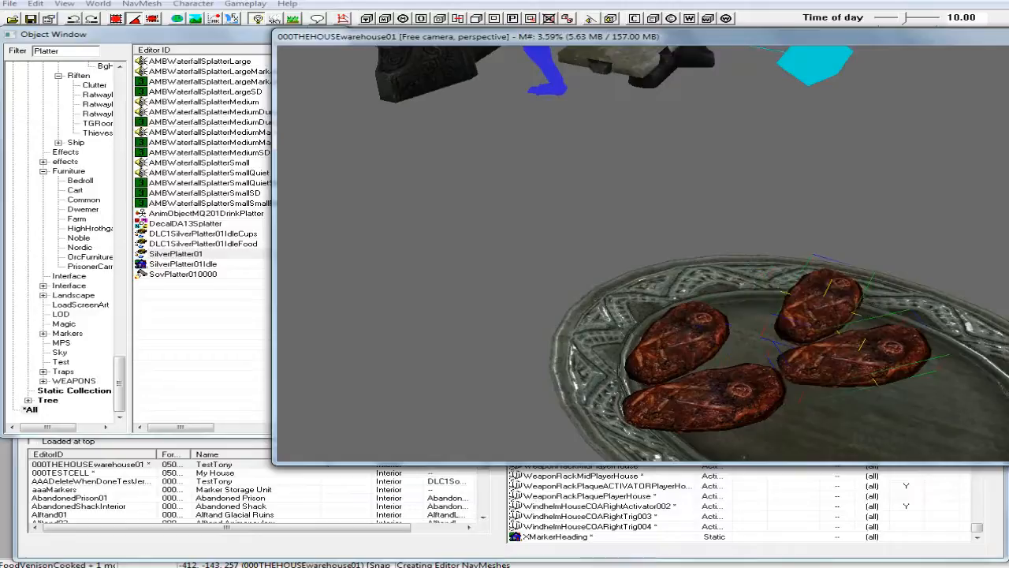
pyautogui.moveTo(880, 351); pyautogui.dragTo(906, 351, button='right')
pyautogui.moveTo(852, 356); pyautogui.dragTo(829, 359)
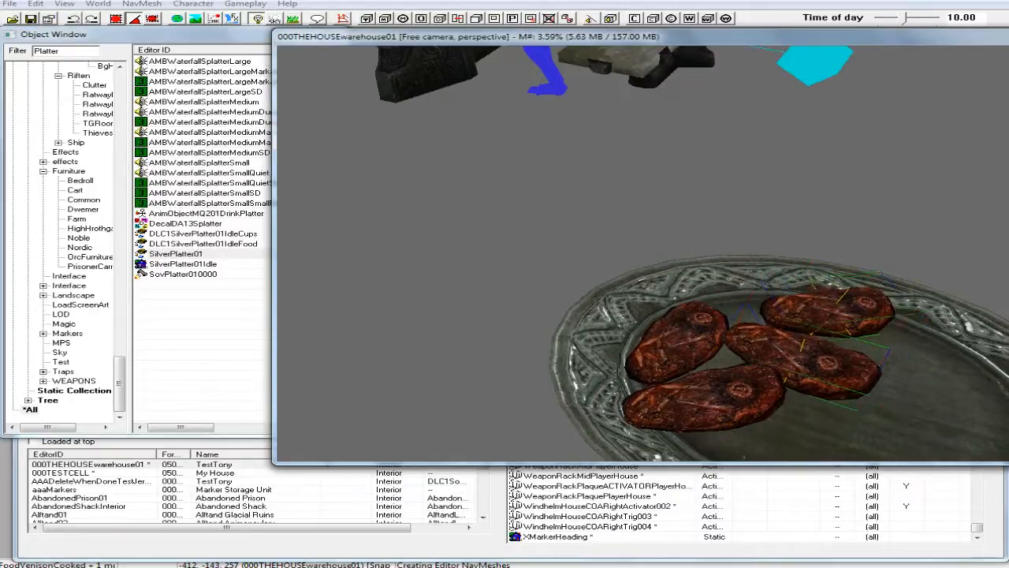
pyautogui.keyDown('shift'); pyautogui.moveTo(847, 361); pyautogui.dragTo(899, 354, button='middle'); pyautogui.keyUp('shift')
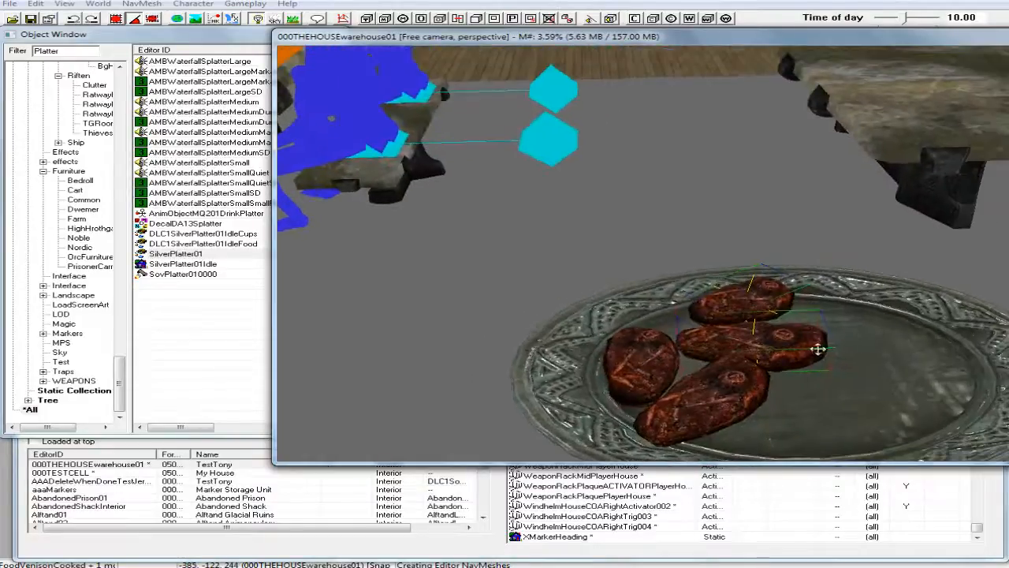
pyautogui.moveTo(829, 351)
pyautogui.mouseDown(button='middle')
pyautogui.moveTo(858, 354)
pyautogui.moveTo(845, 363)
pyautogui.mouseUp(button='middle')
# Duplicate the two baked potato slices from the near dinner plate on the set table and move the copies over to the venison platter.
pyautogui.scroll(-4, 842, 348)
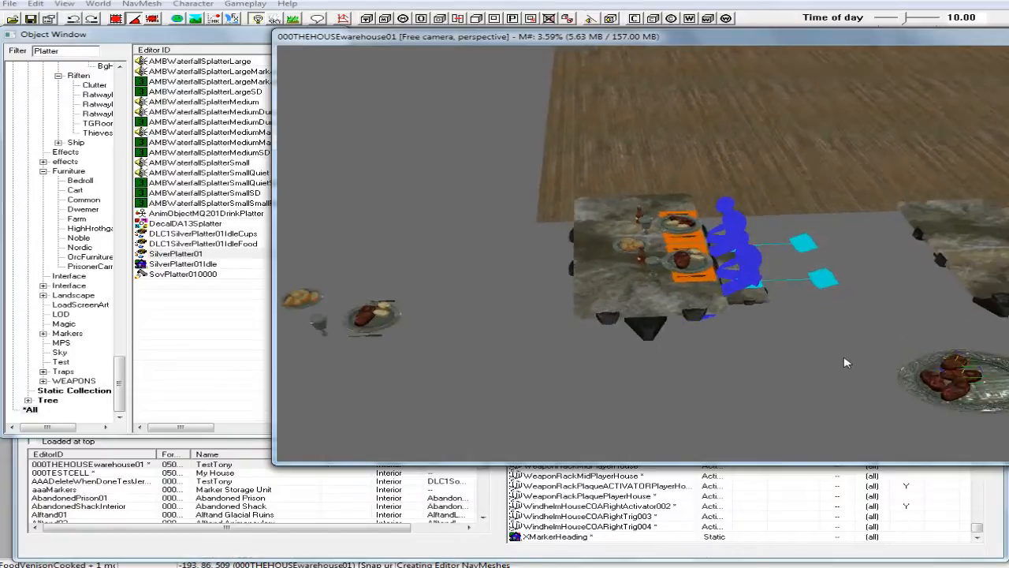
pyautogui.scroll(2, 845, 362)
pyautogui.scroll(3, 837, 346)
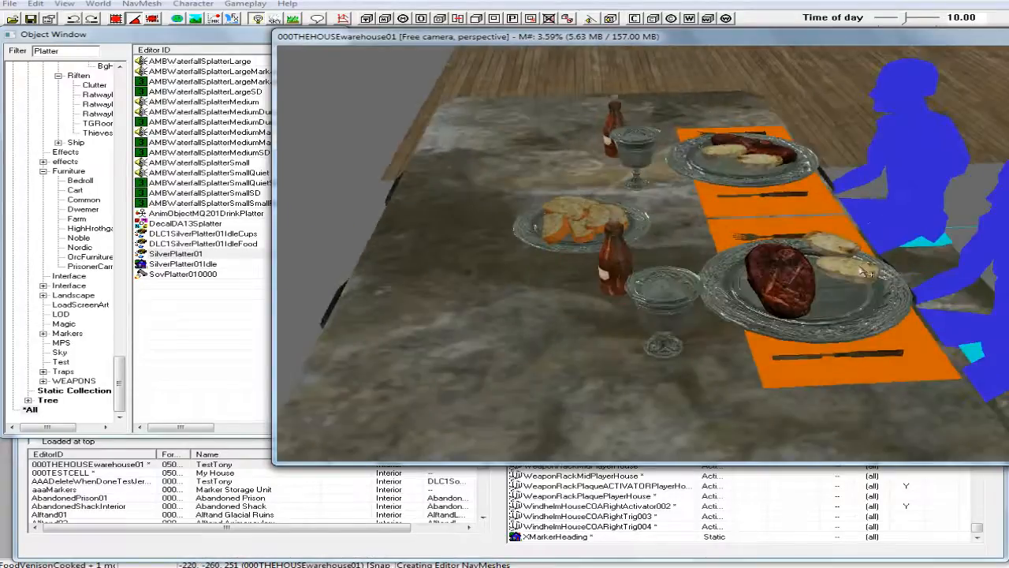
pyautogui.click(855, 269)
pyautogui.rightClick(855, 269)
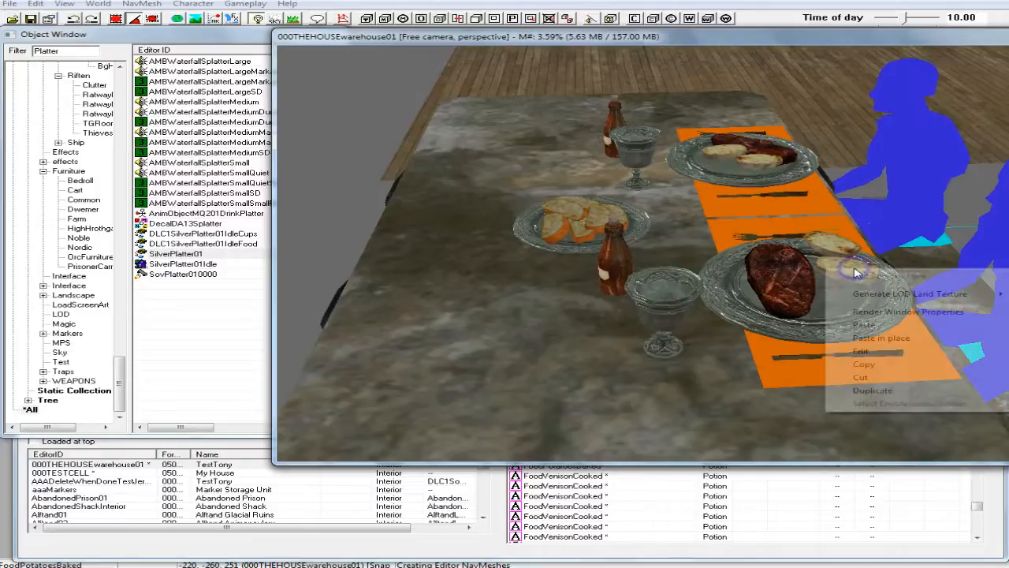
pyautogui.click(881, 390)
pyautogui.scroll(-5, 882, 390)
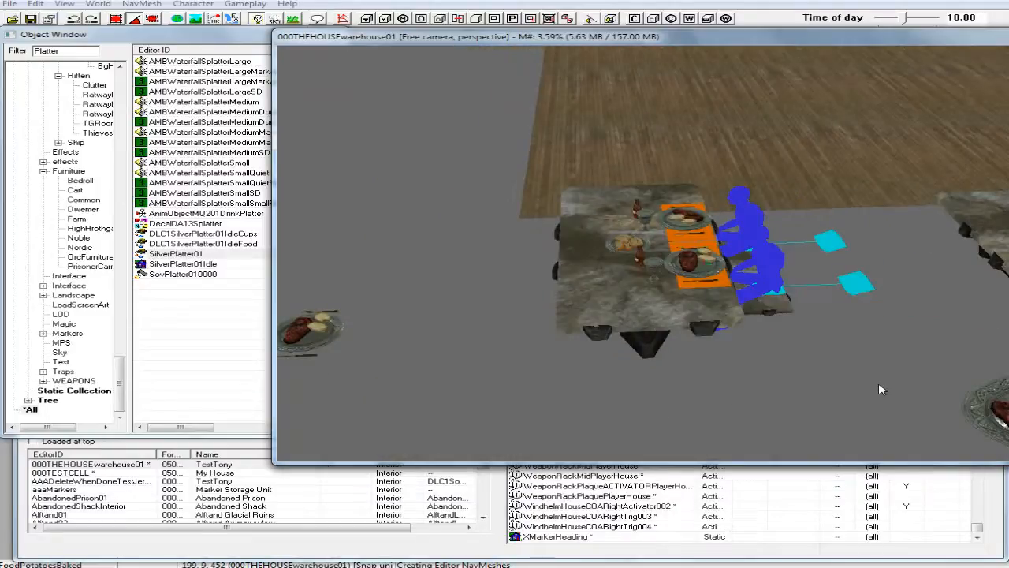
pyautogui.scroll(-2, 882, 389)
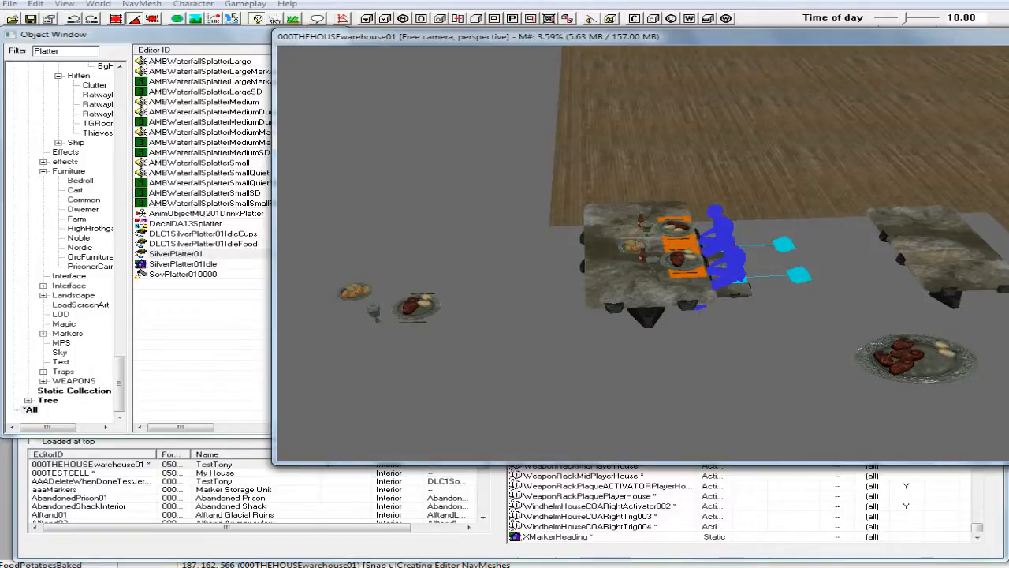
# Lower the two copied potato slices vertically onto the platter's inner dish.
pyautogui.scroll(3, 697, 257)
pyautogui.moveTo(697, 259)
pyautogui.mouseDown(button='middle')
pyautogui.moveTo(699, 271)
pyautogui.moveTo(686, 269)
pyautogui.mouseUp(button='middle')
pyautogui.scroll(1, 687, 266)
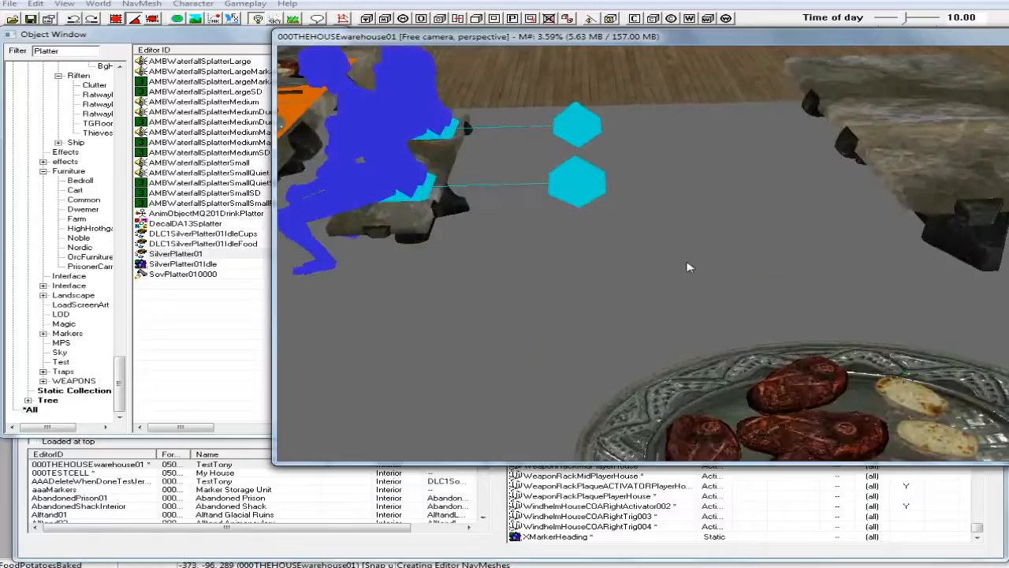
pyautogui.scroll(2, 692, 270)
pyautogui.scroll(-4, 692, 270)
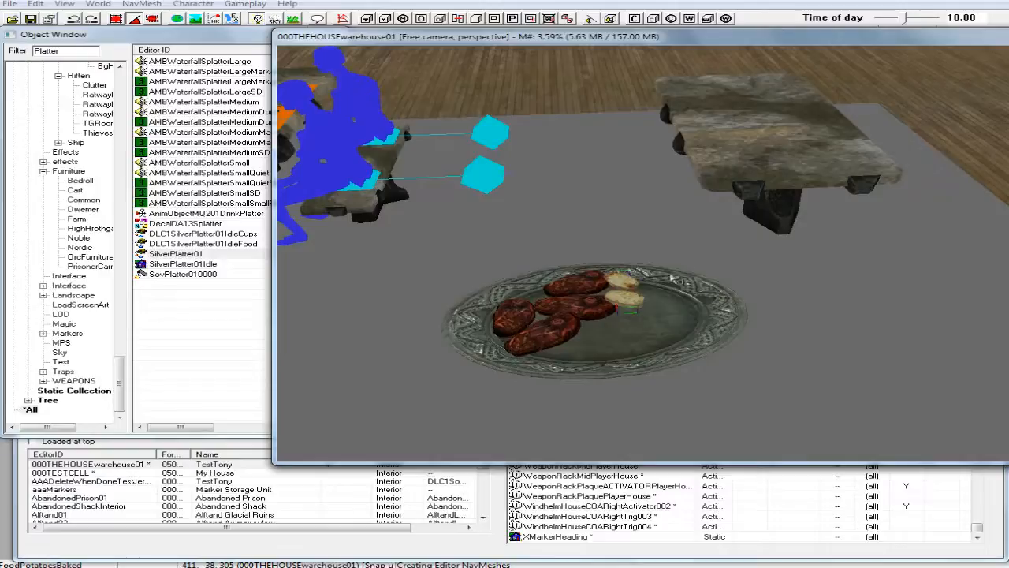
pyautogui.scroll(3, 674, 280)
pyautogui.moveTo(664, 282); pyautogui.dragTo(666, 268, button='middle')
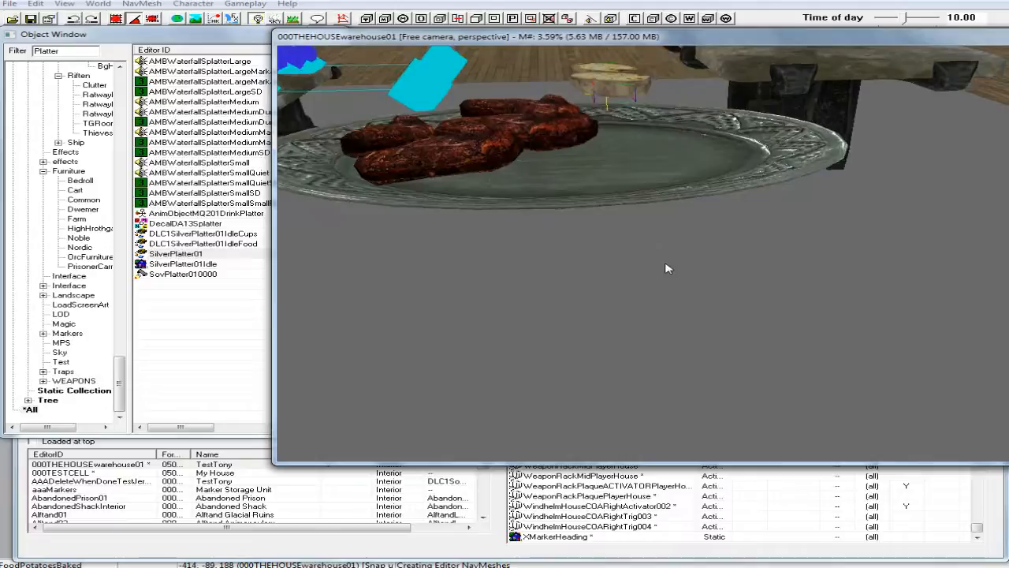
pyautogui.moveTo(613, 78); pyautogui.dragTo(614, 130)
pyautogui.moveTo(616, 131); pyautogui.dragTo(615, 148, button='middle')
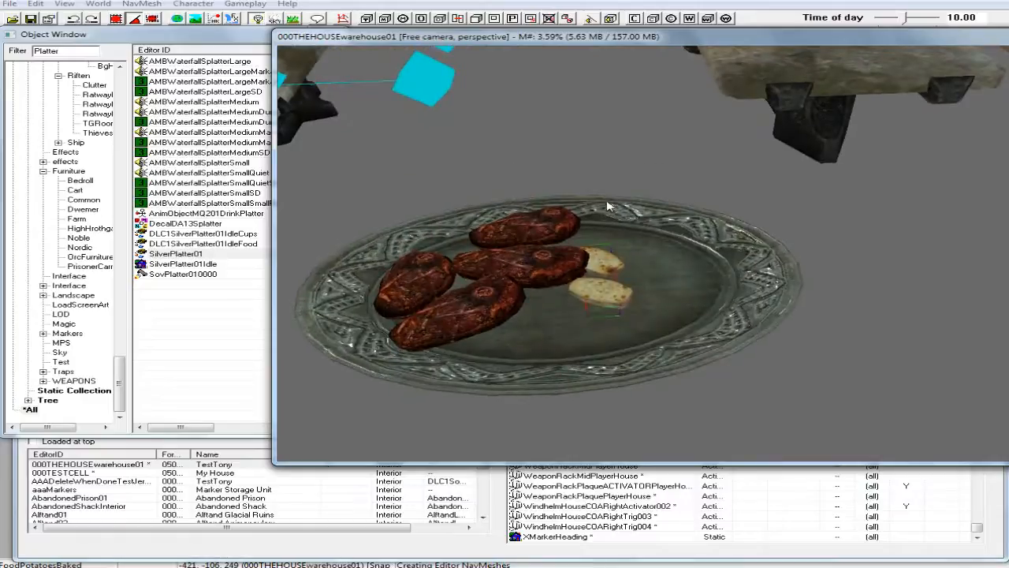
# Move and rotate the two potato slices so they lie close beside the venison in the platter's inner dish.
pyautogui.moveTo(596, 292); pyautogui.dragTo(613, 269)
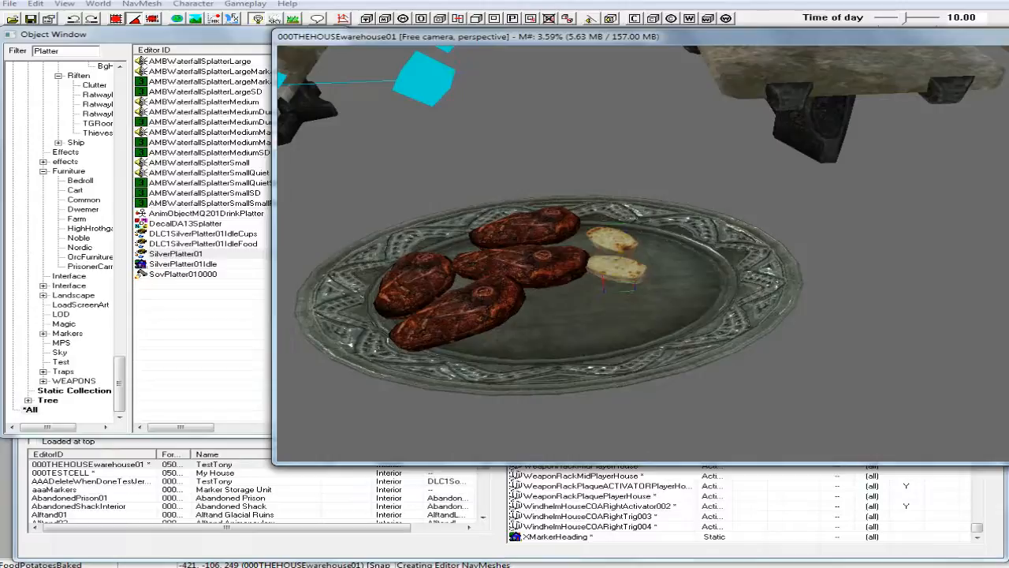
pyautogui.moveTo(614, 269); pyautogui.dragTo(636, 269, button='right')
pyautogui.keyDown('shift'); pyautogui.moveTo(614, 258); pyautogui.dragTo(621, 279, button='middle'); pyautogui.keyUp('shift')
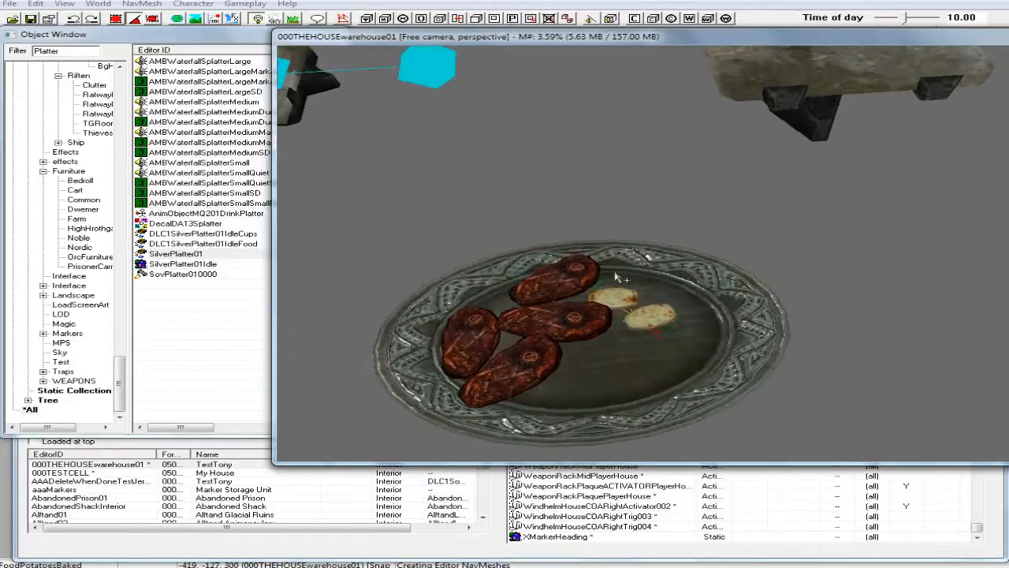
pyautogui.moveTo(639, 313); pyautogui.dragTo(625, 318)
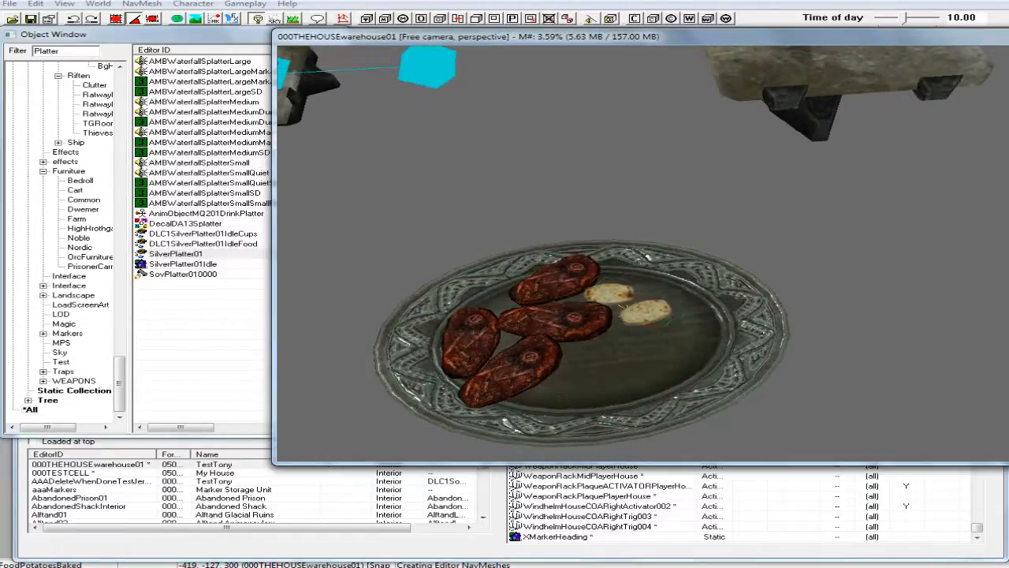
# Duplicate the two potato slices on the platter and place the copied pair next to the originals, checking their height against the dish.
pyautogui.rightClick(641, 310)
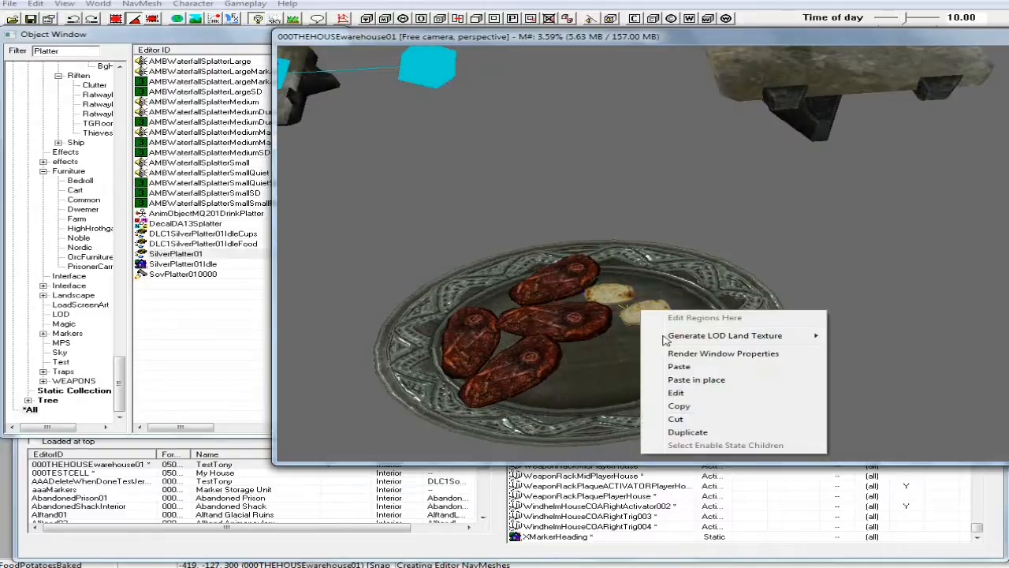
pyautogui.click(683, 432)
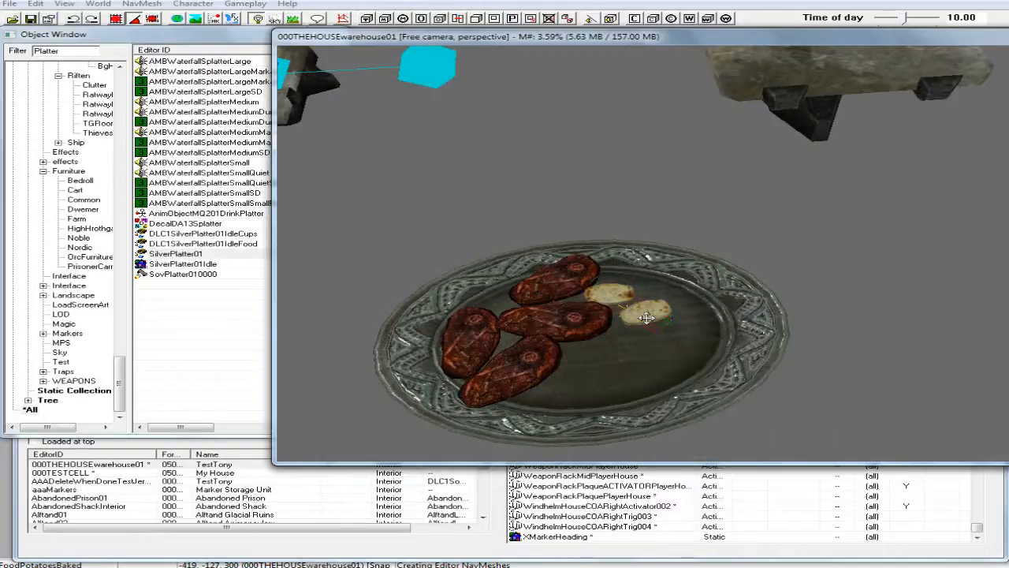
pyautogui.moveTo(649, 316); pyautogui.dragTo(656, 283)
pyautogui.keyDown('shift'); pyautogui.moveTo(669, 285); pyautogui.dragTo(667, 243, button='middle'); pyautogui.keyUp('shift')
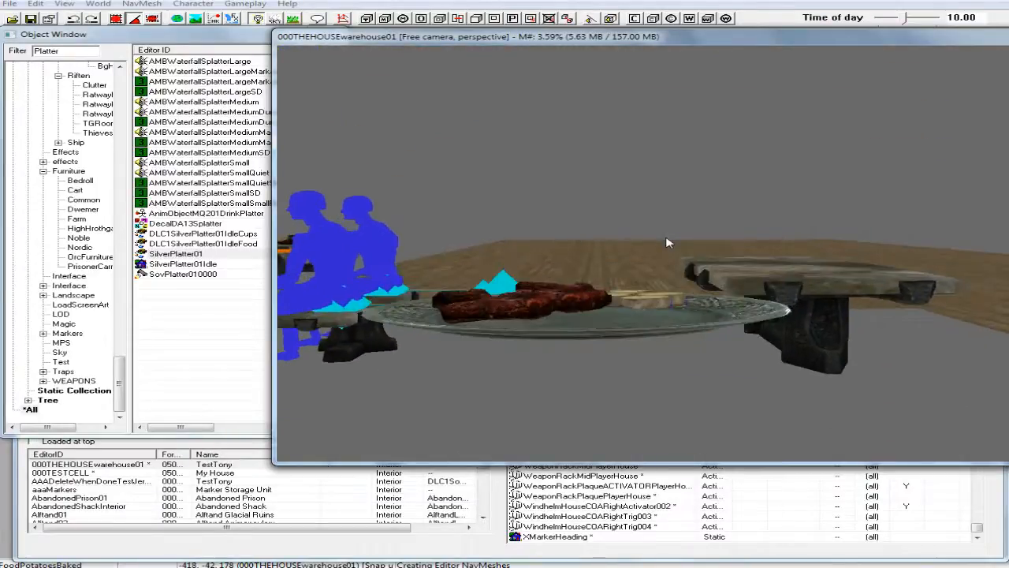
pyautogui.scroll(5, 667, 242)
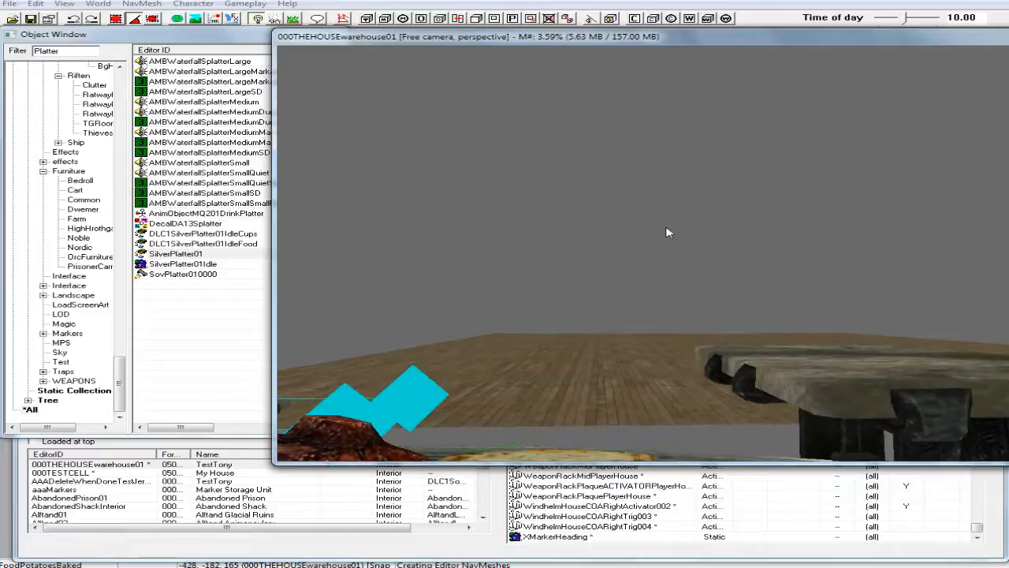
pyautogui.scroll(6, 667, 233)
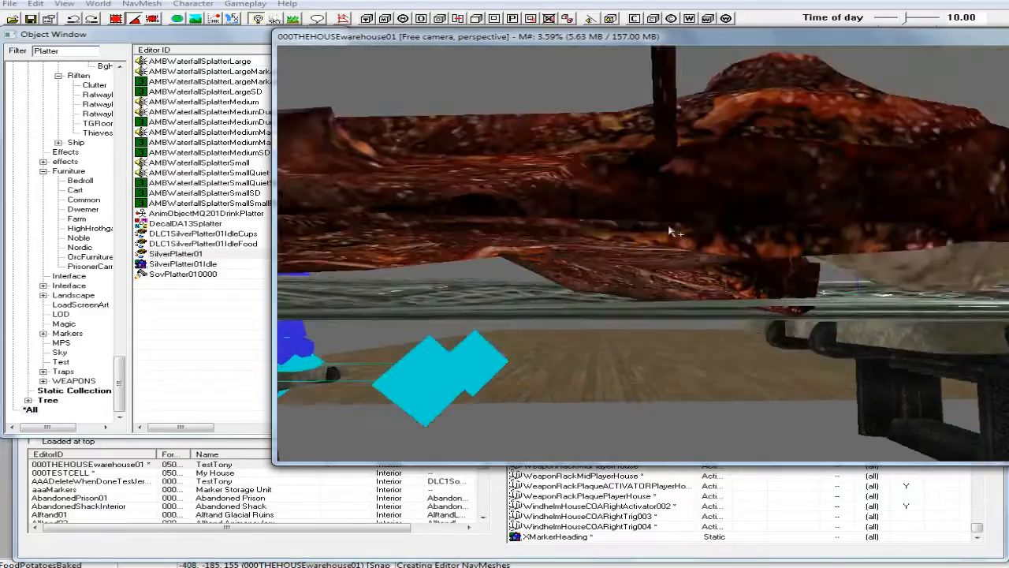
pyautogui.scroll(3, 669, 232)
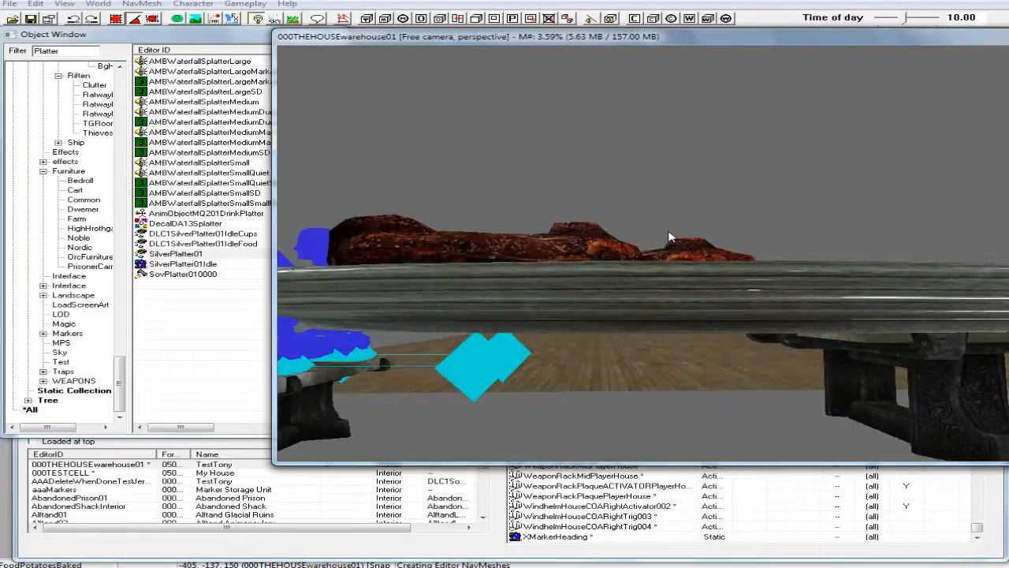
pyautogui.moveTo(668, 232); pyautogui.dragTo(668, 232, button='middle')
pyautogui.scroll(-5, 668, 238)
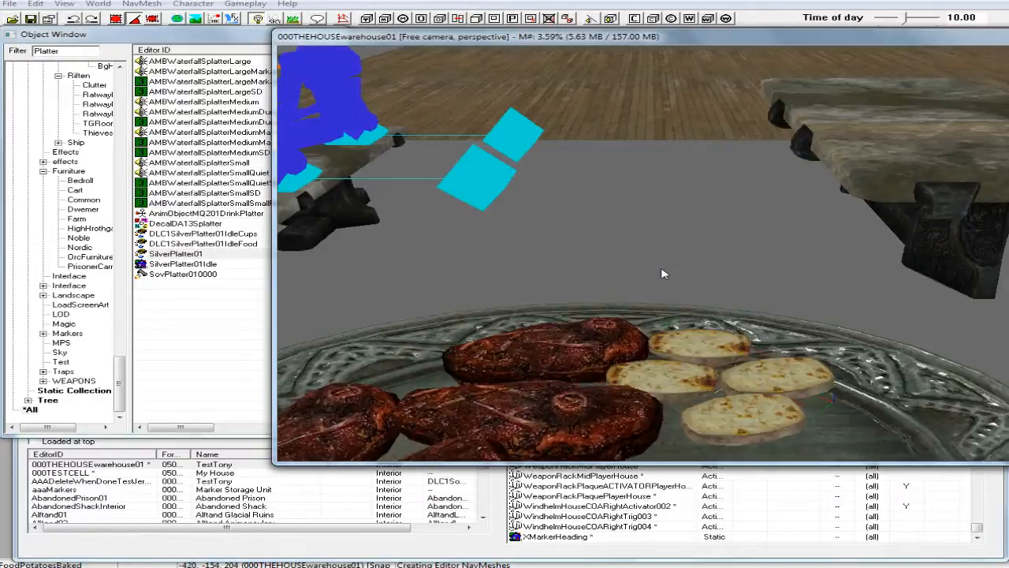
pyautogui.keyDown('shift'); pyautogui.moveTo(664, 273); pyautogui.dragTo(657, 270, button='middle'); pyautogui.keyUp('shift')
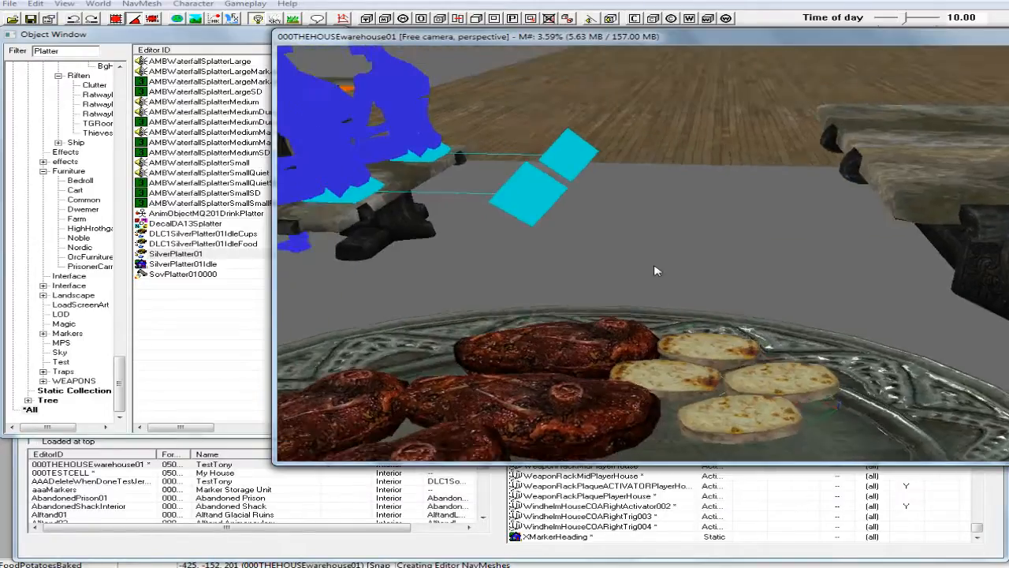
# Select all the potato slices on the platter together and fine-tune their height along the Z axis so they rest on the dish.
pyautogui.keyDown('ctrl'); pyautogui.click(695, 384); pyautogui.keyUp('ctrl')
pyautogui.keyDown('shift'); pyautogui.moveTo(696, 382); pyautogui.dragTo(700, 350, button='middle'); pyautogui.keyUp('shift')
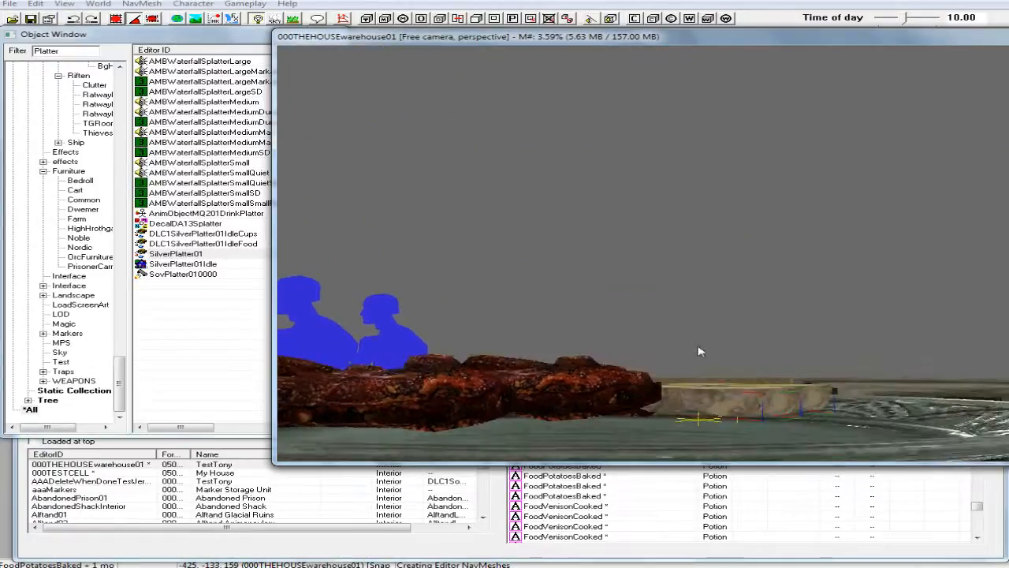
pyautogui.press('z')
pyautogui.moveTo(767, 406); pyautogui.dragTo(767, 408)
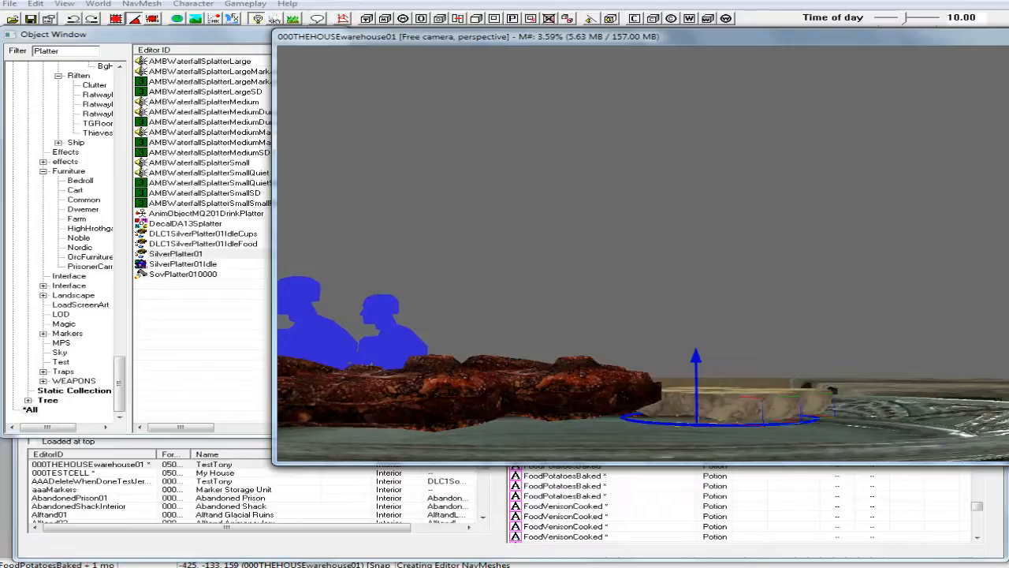
pyautogui.keyDown('shift'); pyautogui.moveTo(776, 412); pyautogui.dragTo(750, 457, button='middle'); pyautogui.keyUp('shift')
pyautogui.scroll(-5, 753, 459)
pyautogui.scroll(4, 750, 457)
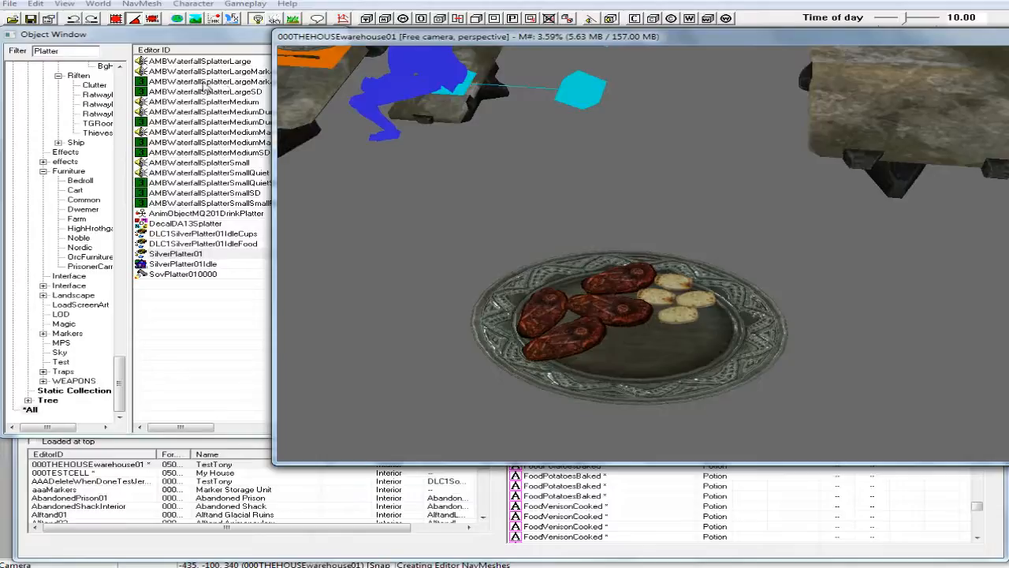
# Filter the Object Window by "food" and preview the BYOHFoodJazbayCrostata model.
pyautogui.click(70, 51)
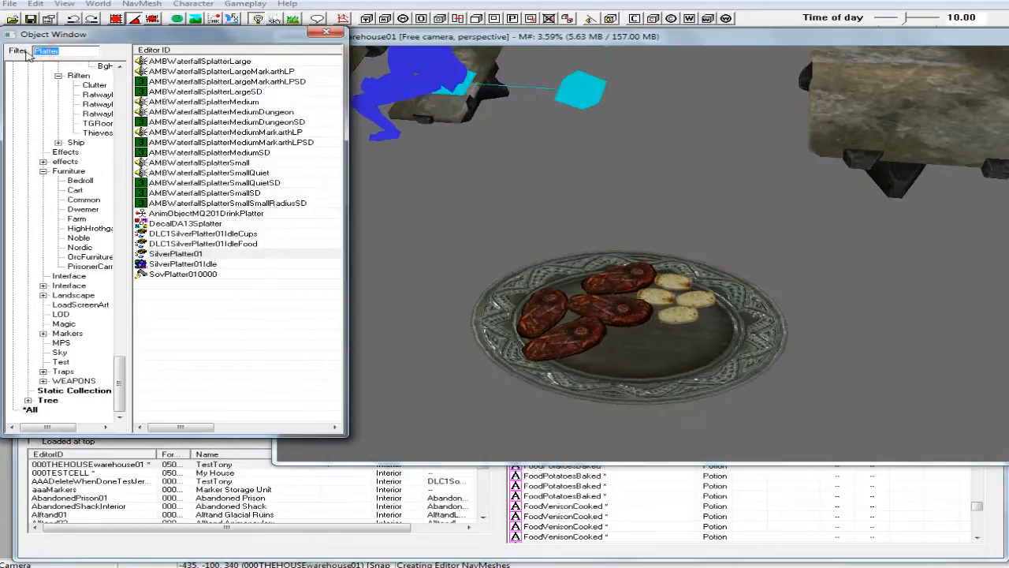
pyautogui.write('food')
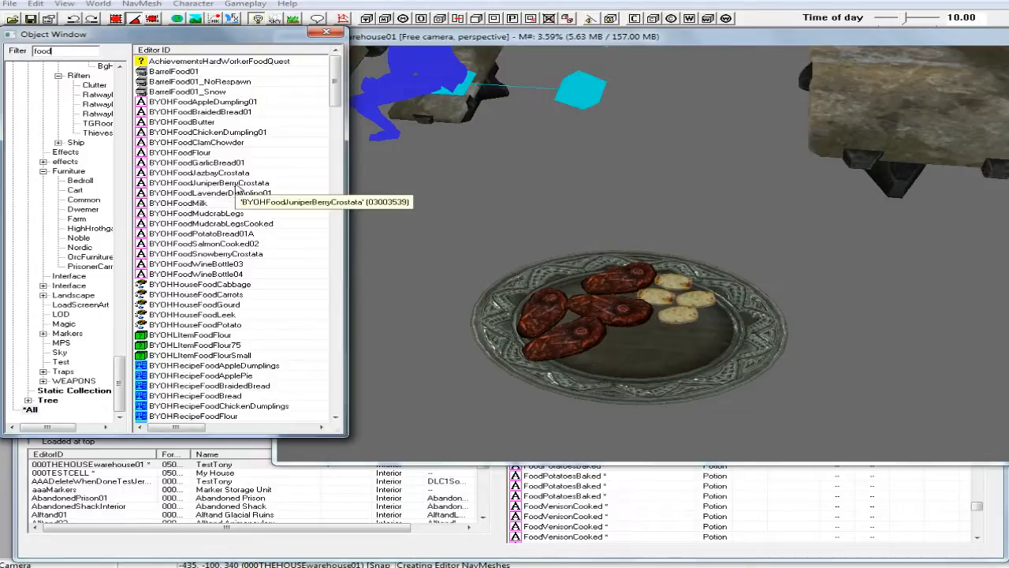
pyautogui.rightClick(218, 175)
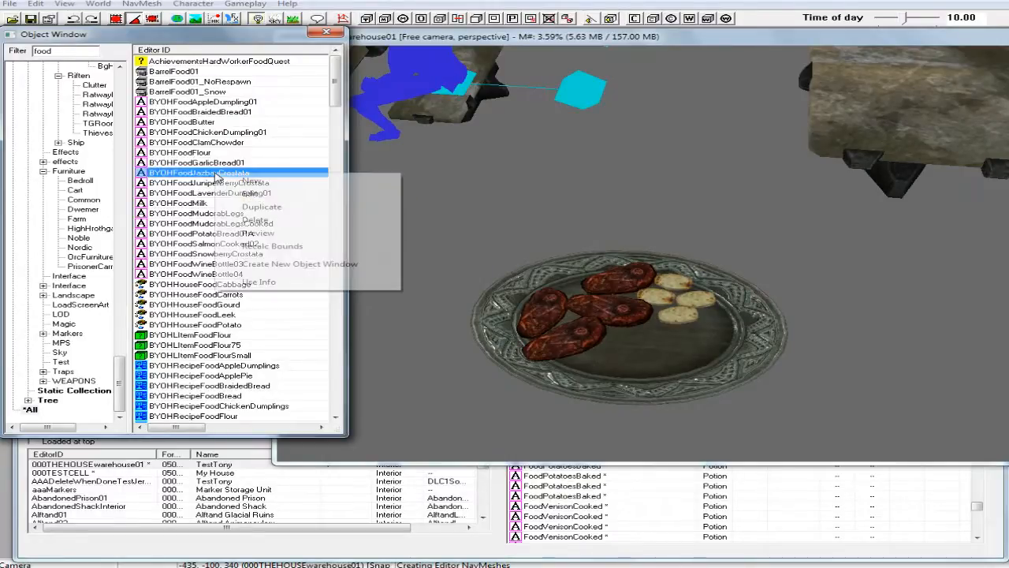
pyautogui.click(258, 234)
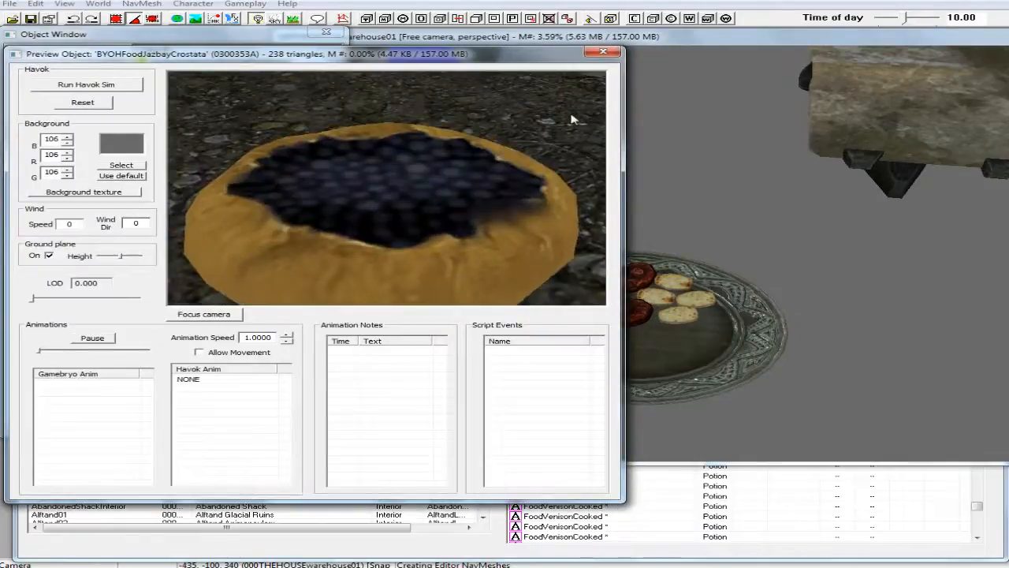
pyautogui.click(603, 52)
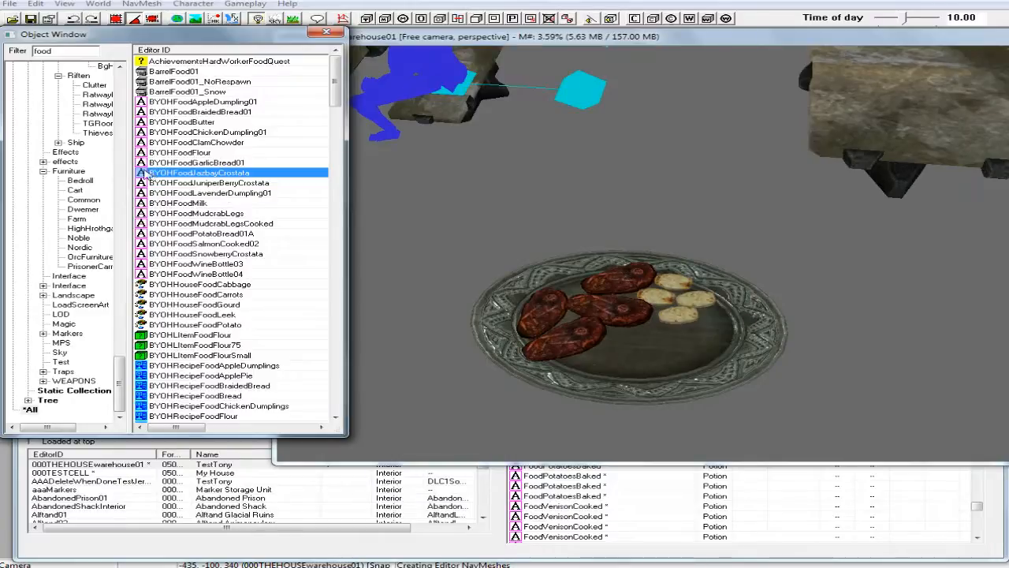
# Place BYOHFoodJazbayCrostata on the platter in front of the venison and scale it down to 0.55.
pyautogui.moveTo(152, 175); pyautogui.dragTo(654, 360)
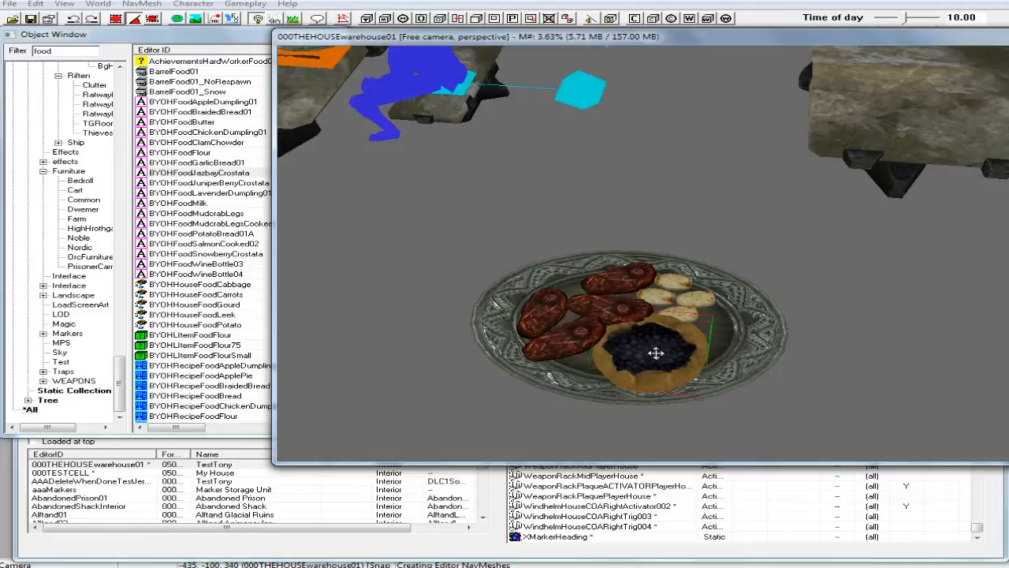
pyautogui.press('s')
pyautogui.moveTo(656, 353); pyautogui.dragTo(633, 355)
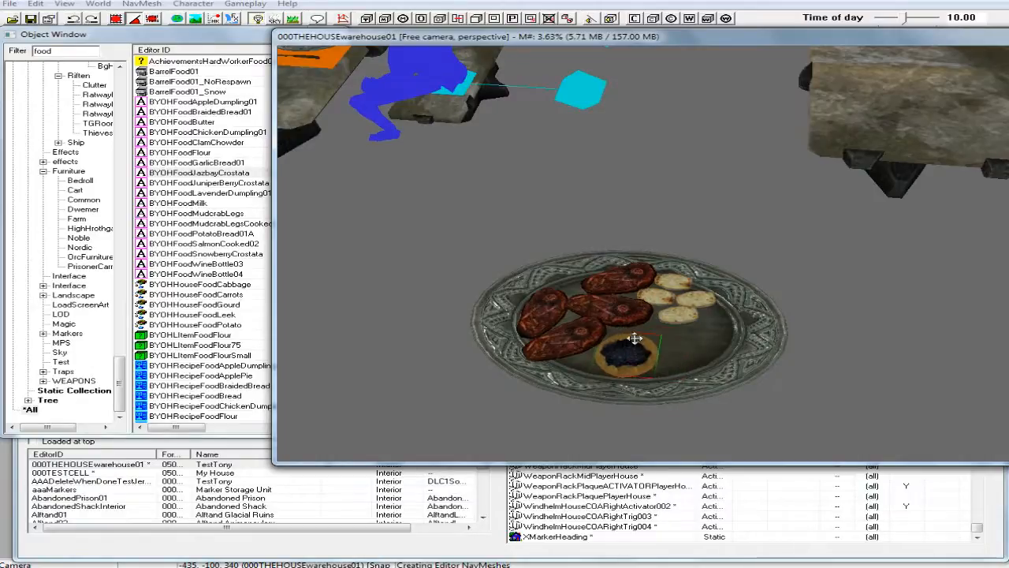
# Raise the crostata slightly and run the Havok simulation, pulling it back onto the platter until it settles in the inner dish.
pyautogui.keyDown('shift'); pyautogui.moveTo(637, 339); pyautogui.dragTo(654, 292, button='middle'); pyautogui.keyUp('shift')
pyautogui.scroll(3, 653, 299)
pyautogui.scroll(-3, 653, 300)
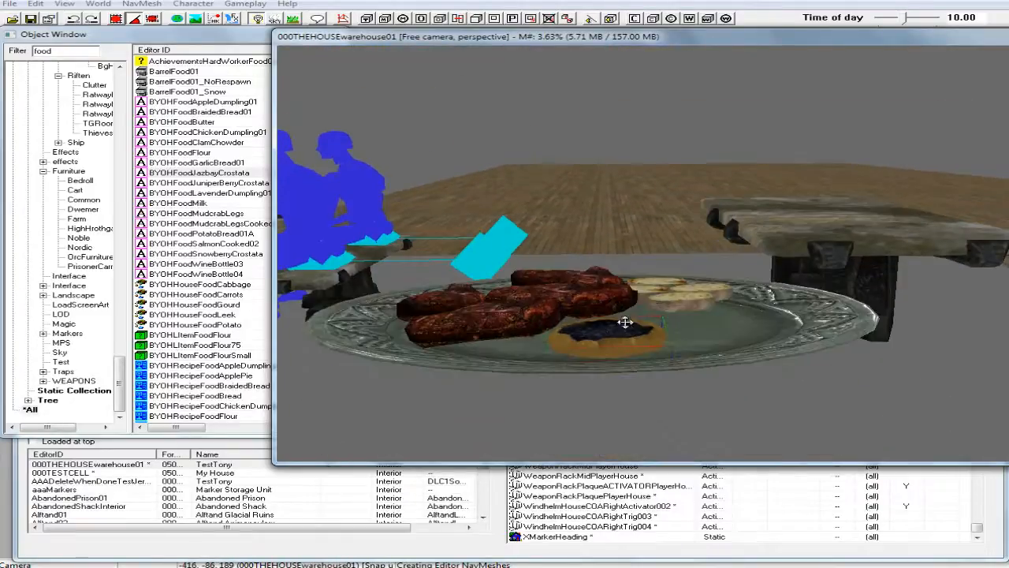
pyautogui.click(612, 335)
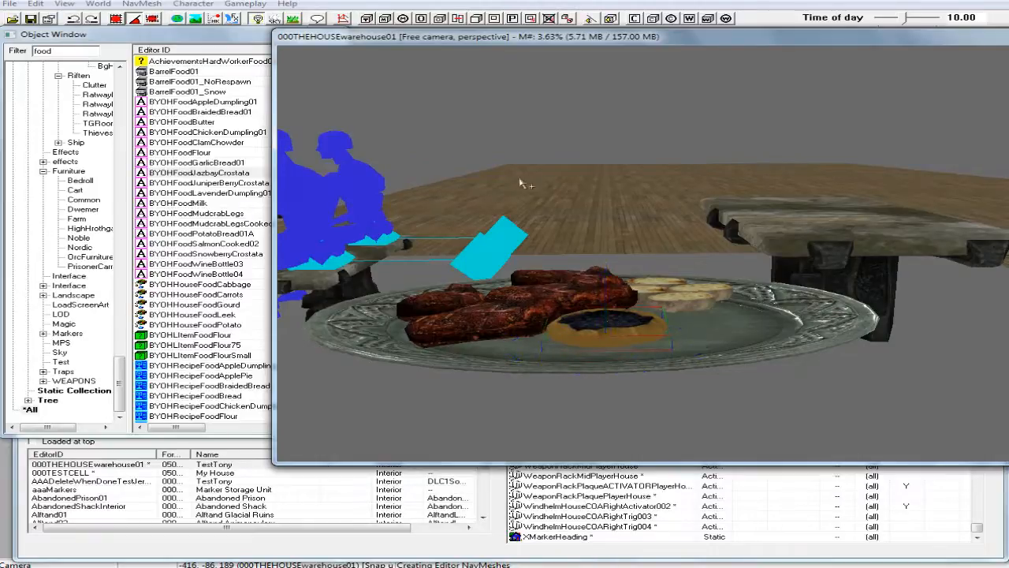
pyautogui.click(215, 19)
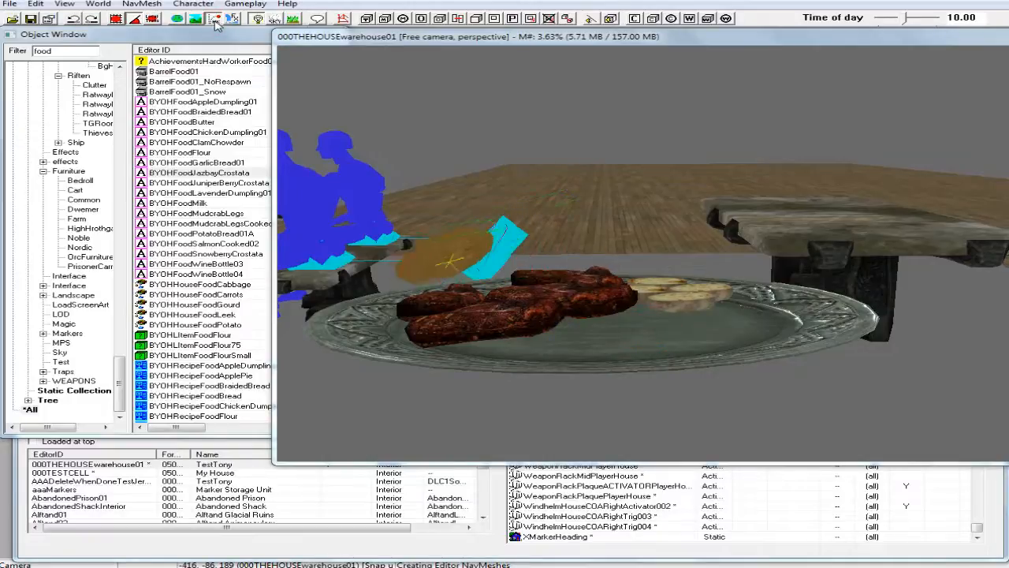
pyautogui.keyDown('shift'); pyautogui.moveTo(256, 84); pyautogui.dragTo(400, 161, button='middle'); pyautogui.keyUp('shift')
pyautogui.moveTo(426, 215); pyautogui.dragTo(624, 319)
pyautogui.moveTo(444, 203); pyautogui.dragTo(447, 178, button='middle')
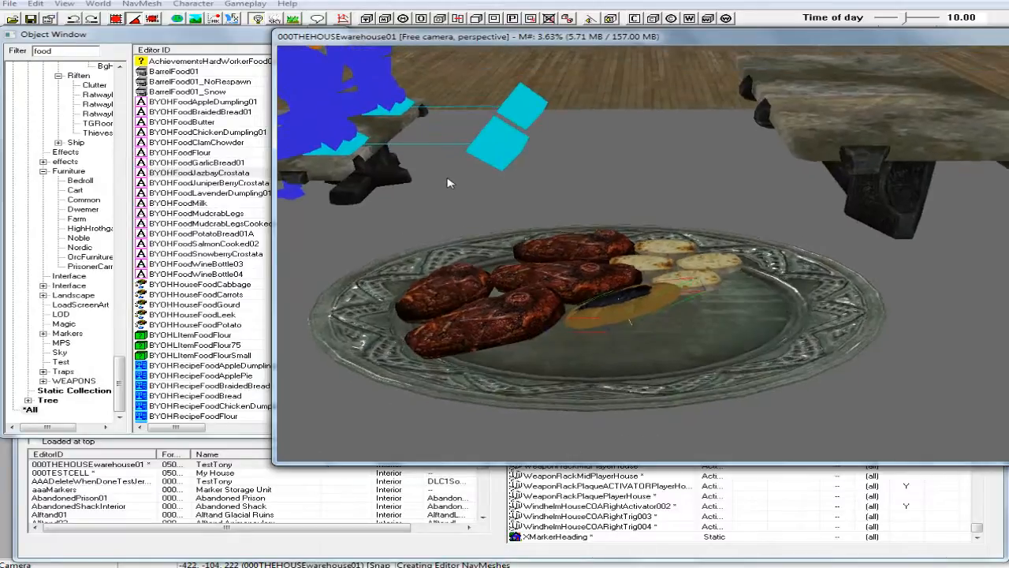
pyautogui.click(214, 19)
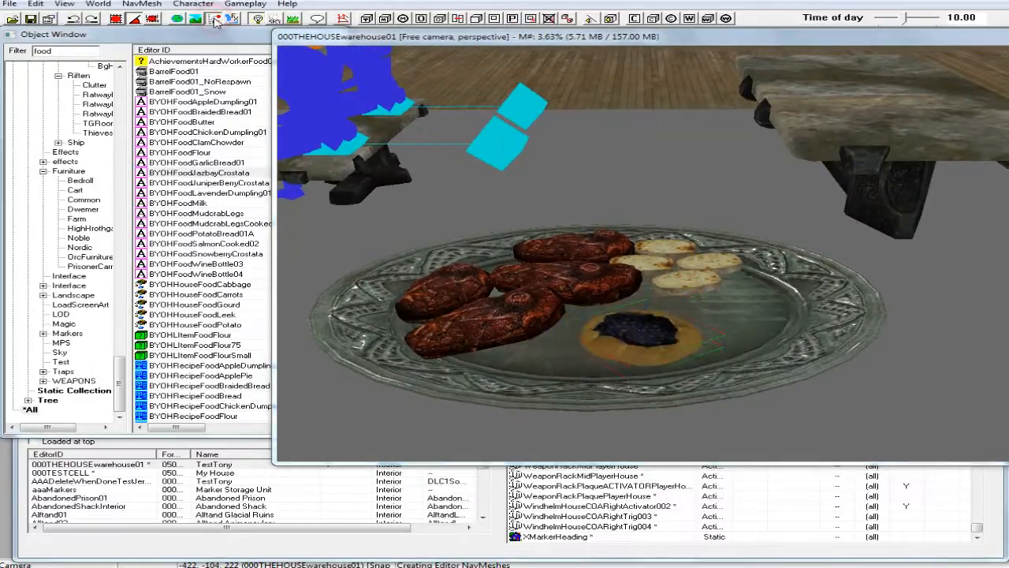
# Enable Don't Havok Settle on the crostata and move it close to the venison near the platter's front rim.
pyautogui.doubleClick(647, 334)
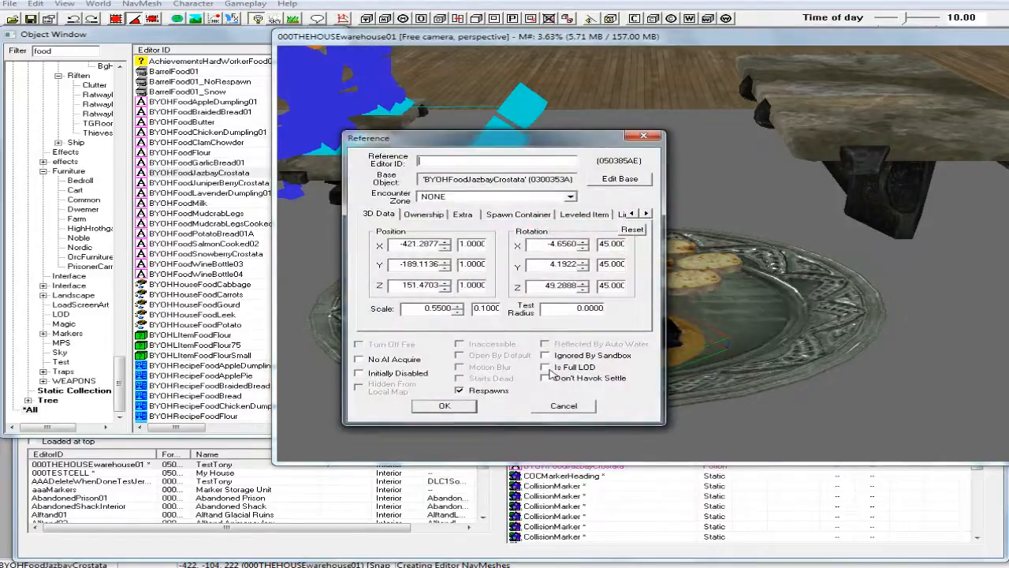
pyautogui.click(552, 379)
pyautogui.click(440, 406)
pyautogui.moveTo(622, 329); pyautogui.dragTo(597, 346)
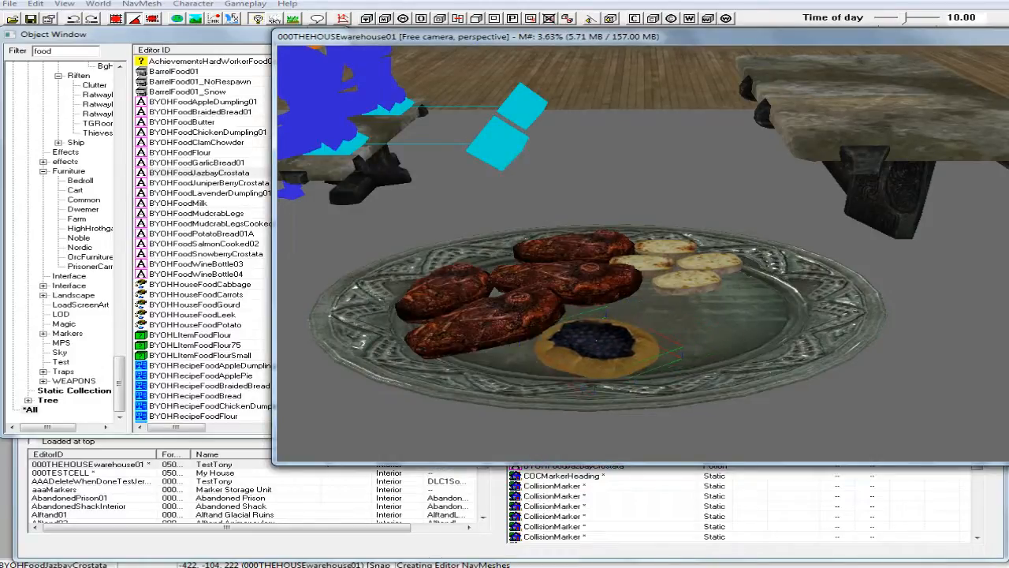
# Duplicate the jazbay crostata and place the copy right beside the first one in the platter's inner dish, below the potatoes.
pyautogui.keyDown('shift'); pyautogui.moveTo(584, 355); pyautogui.dragTo(611, 360, button='middle'); pyautogui.keyUp('shift')
pyautogui.rightClick(624, 351)
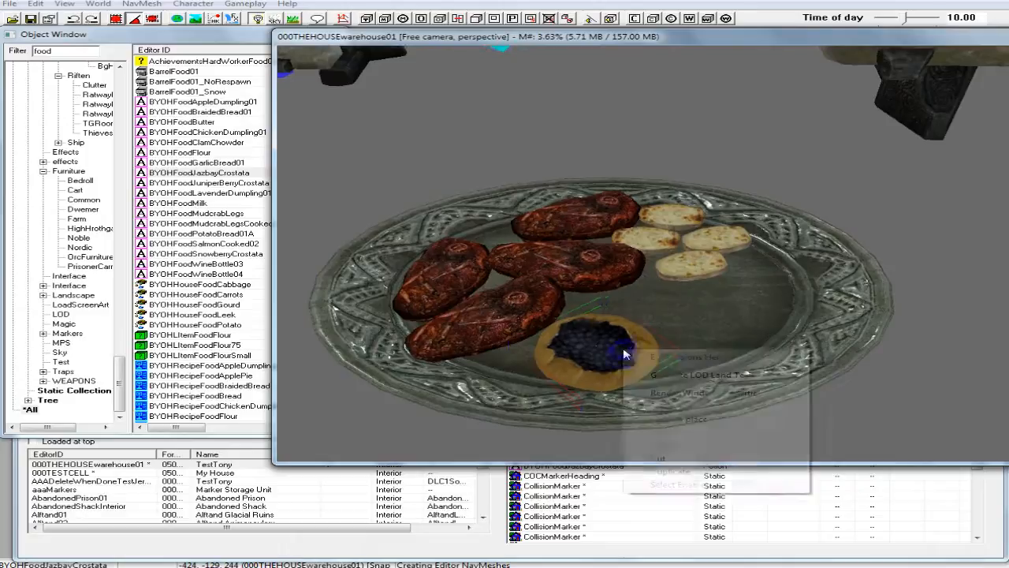
pyautogui.click(660, 470)
pyautogui.moveTo(634, 397); pyautogui.dragTo(747, 355)
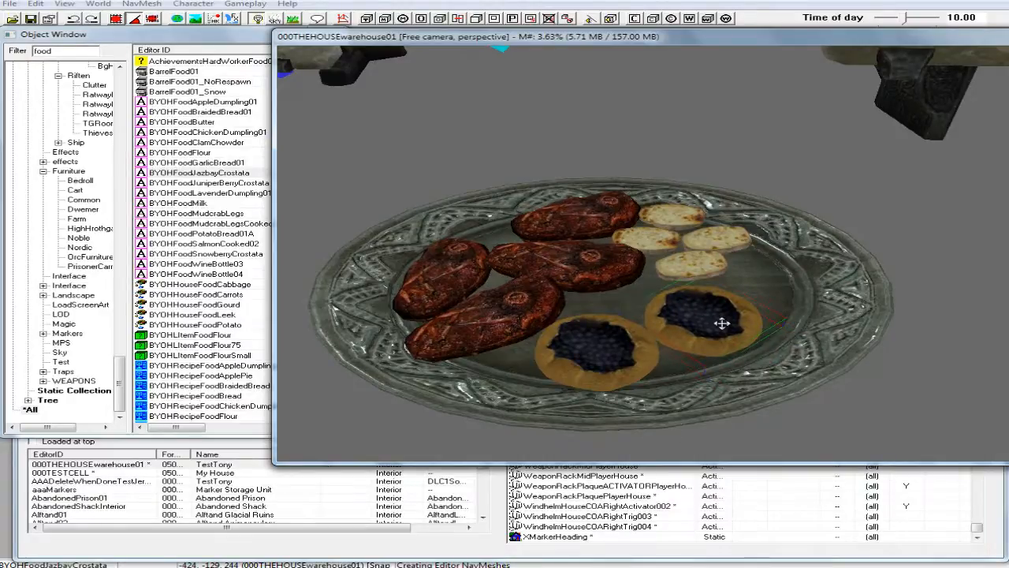
pyautogui.keyDown('shift'); pyautogui.moveTo(722, 323); pyautogui.dragTo(699, 321, button='middle'); pyautogui.keyUp('shift')
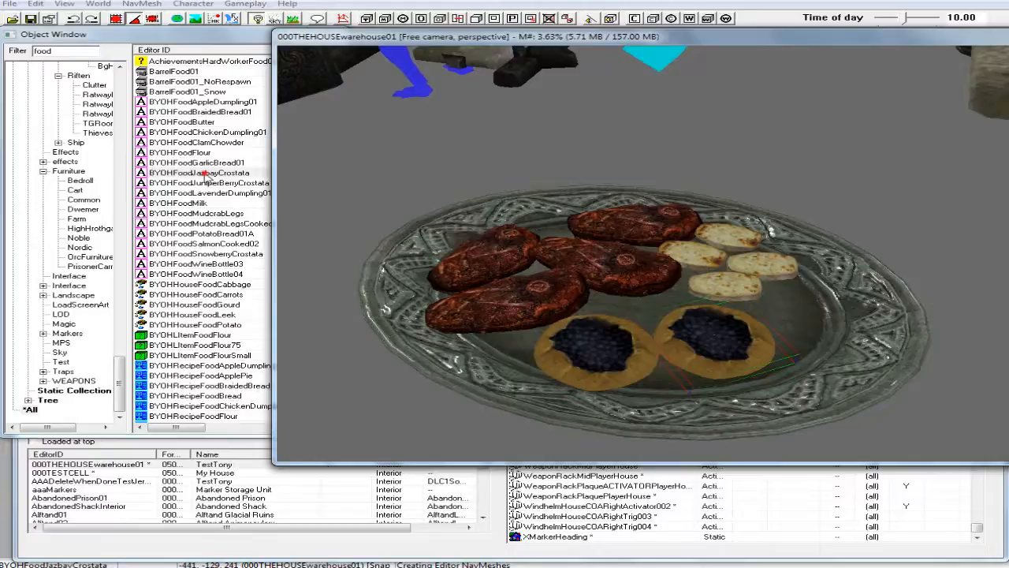
# Add FoodCheeseWedge01 to the platter beside the crostatas and potatoes, and scale it down to about 0.61.
pyautogui.click(204, 173)
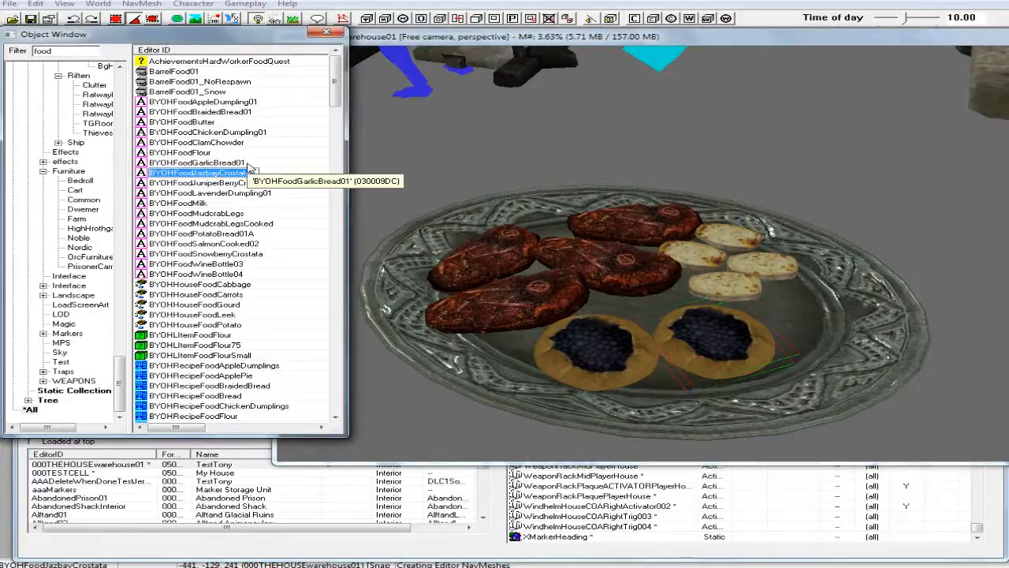
pyautogui.scroll(-3, 222, 214)
pyautogui.click(223, 214)
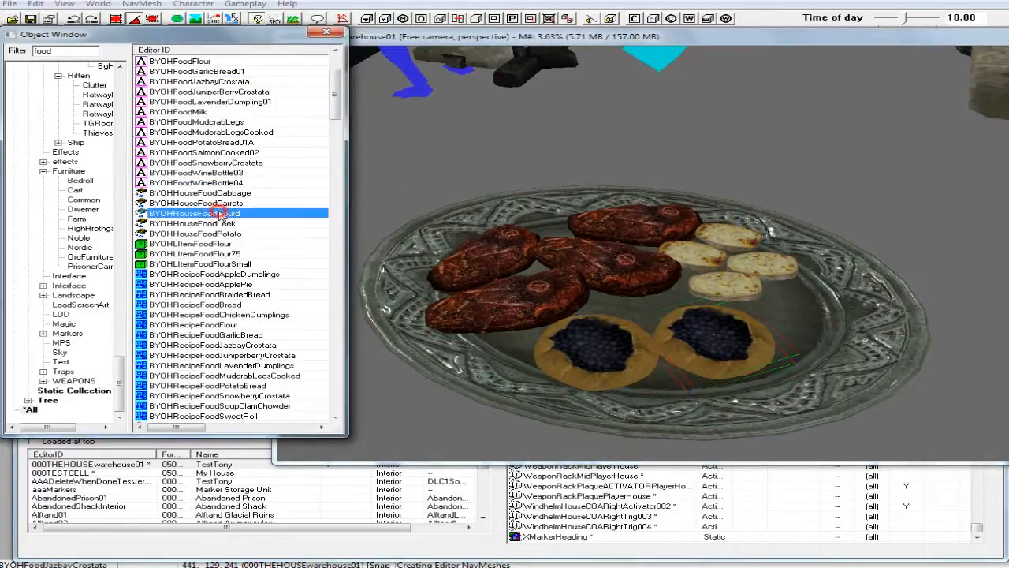
pyautogui.scroll(-3, 223, 215)
pyautogui.scroll(-1, 222, 214)
pyautogui.scroll(-4, 223, 214)
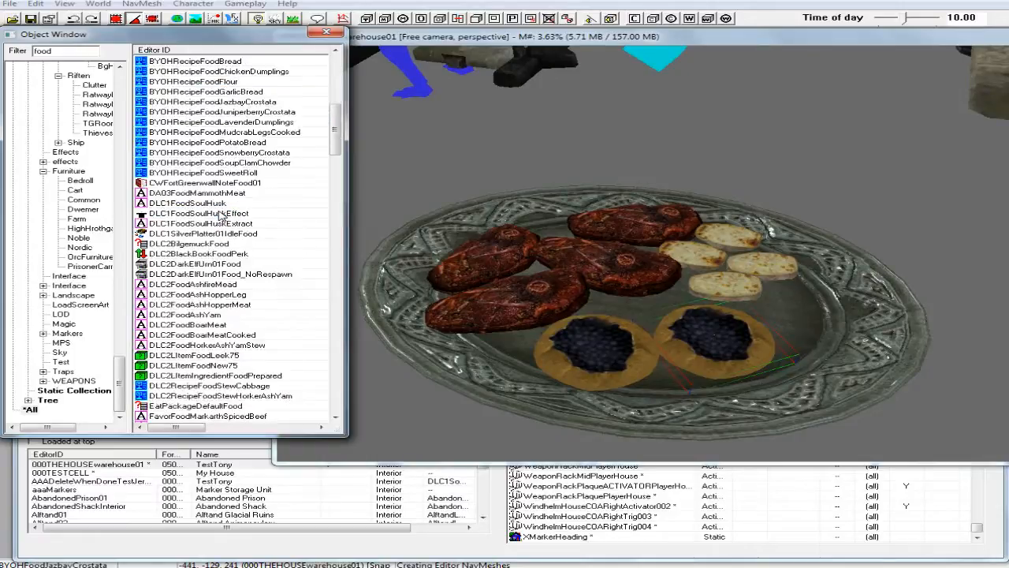
pyautogui.scroll(-7, 223, 214)
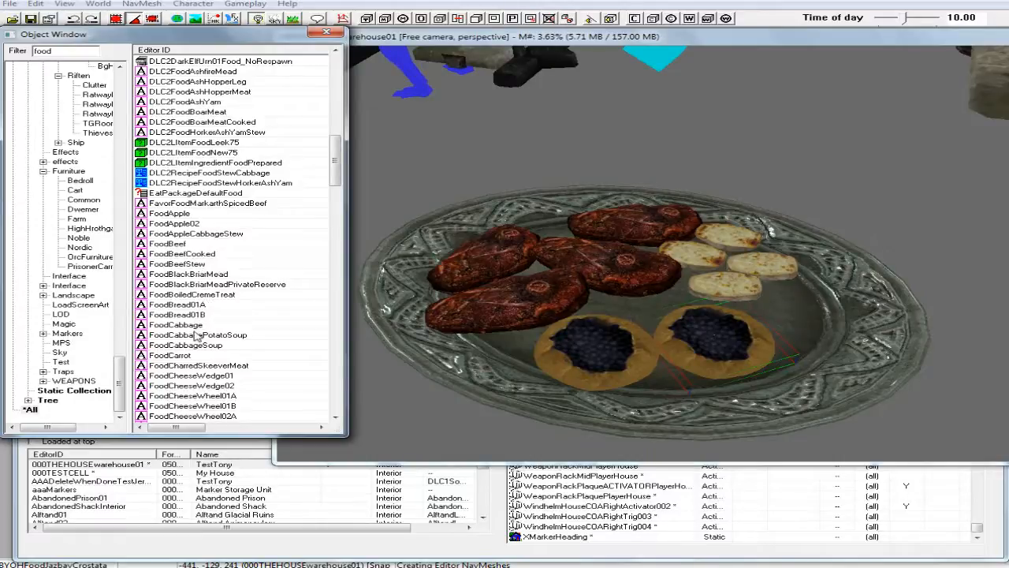
pyautogui.click(213, 377)
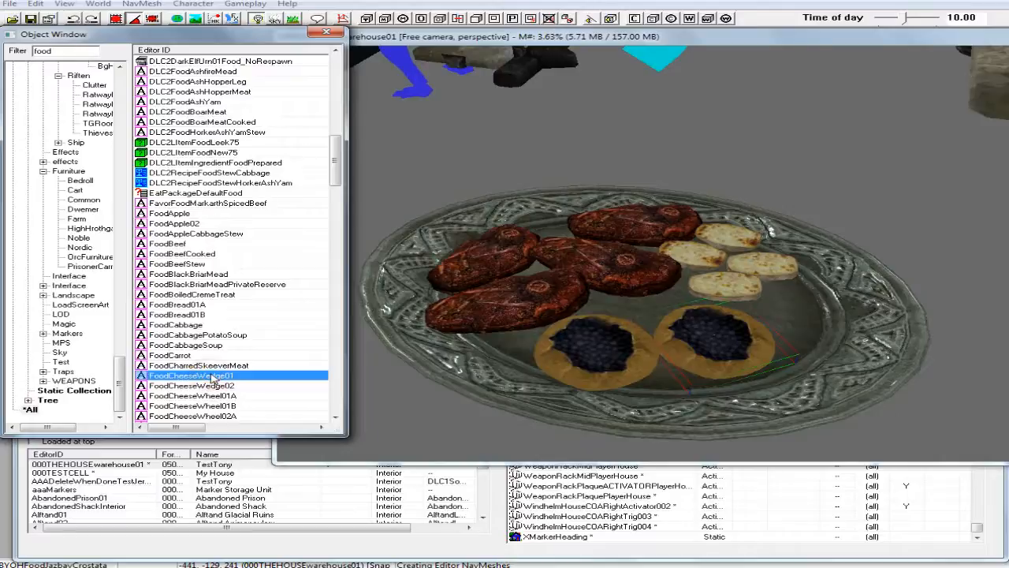
pyautogui.moveTo(144, 379); pyautogui.dragTo(809, 315)
pyautogui.keyDown('shift'); pyautogui.moveTo(807, 313); pyautogui.dragTo(761, 325, button='middle'); pyautogui.keyUp('shift')
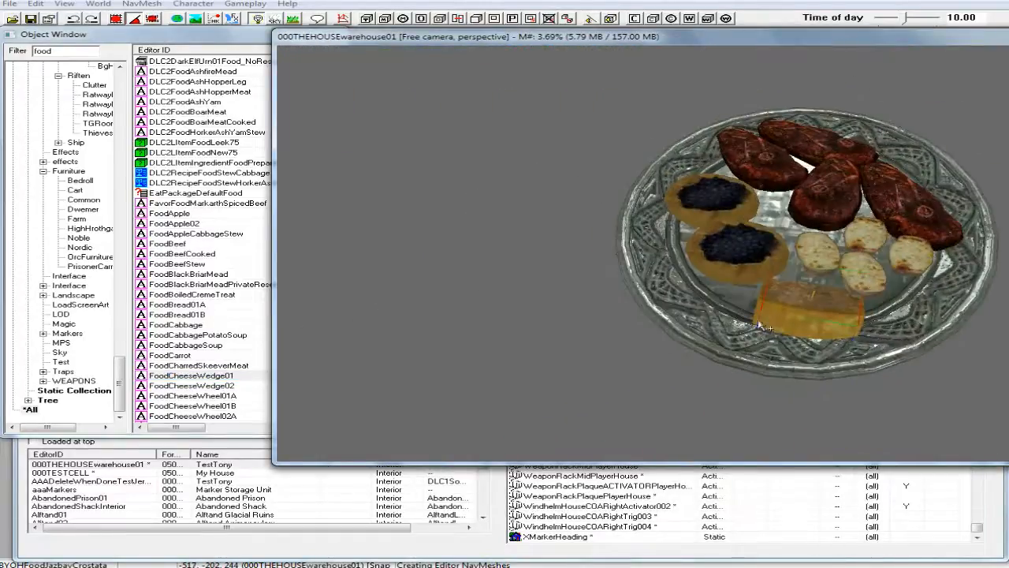
pyautogui.moveTo(807, 318)
pyautogui.mouseDown()
pyautogui.moveTo(786, 331)
pyautogui.moveTo(810, 317)
pyautogui.moveTo(788, 317)
pyautogui.mouseUp()
pyautogui.moveTo(812, 313)
pyautogui.keyDown('shift'); pyautogui.mouseDown(button='middle')
pyautogui.moveTo(864, 295)
pyautogui.moveTo(868, 277)
pyautogui.moveTo(860, 299)
pyautogui.moveTo(817, 310)
pyautogui.mouseUp(button='middle'); pyautogui.keyUp('shift')
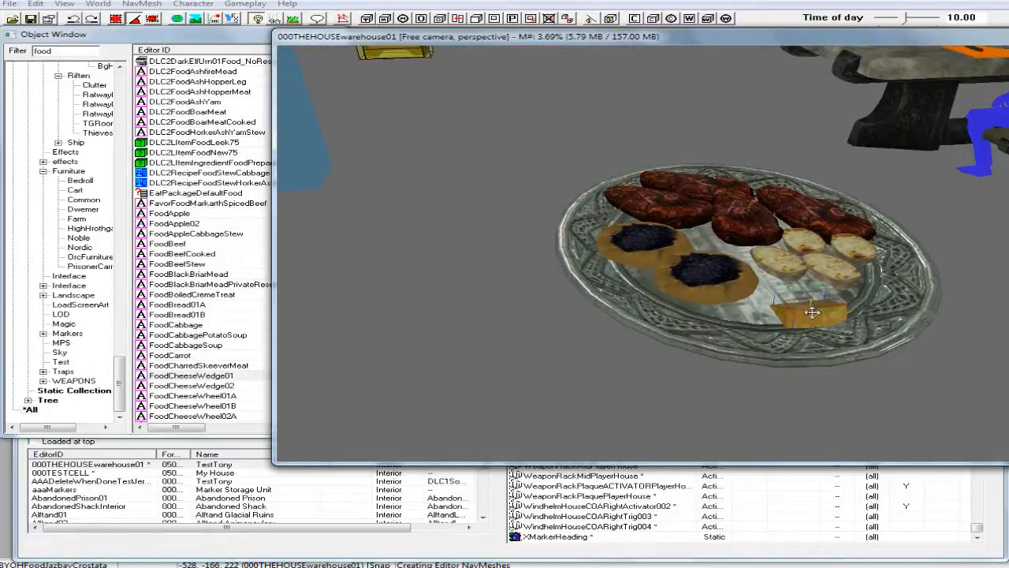
# Enable Don't Havok Settle on the cheese wedge, and turn and shift it into the gap between the crostata and the potatoes.
pyautogui.doubleClick(812, 313)
pyautogui.click(545, 378)
pyautogui.click(445, 406)
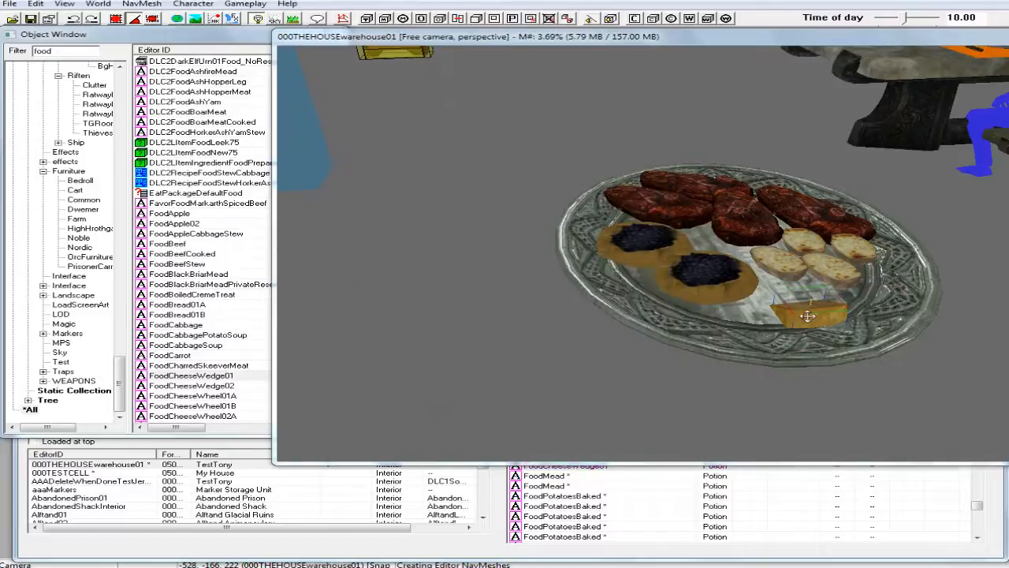
pyautogui.moveTo(808, 315); pyautogui.dragTo(841, 315, button='right')
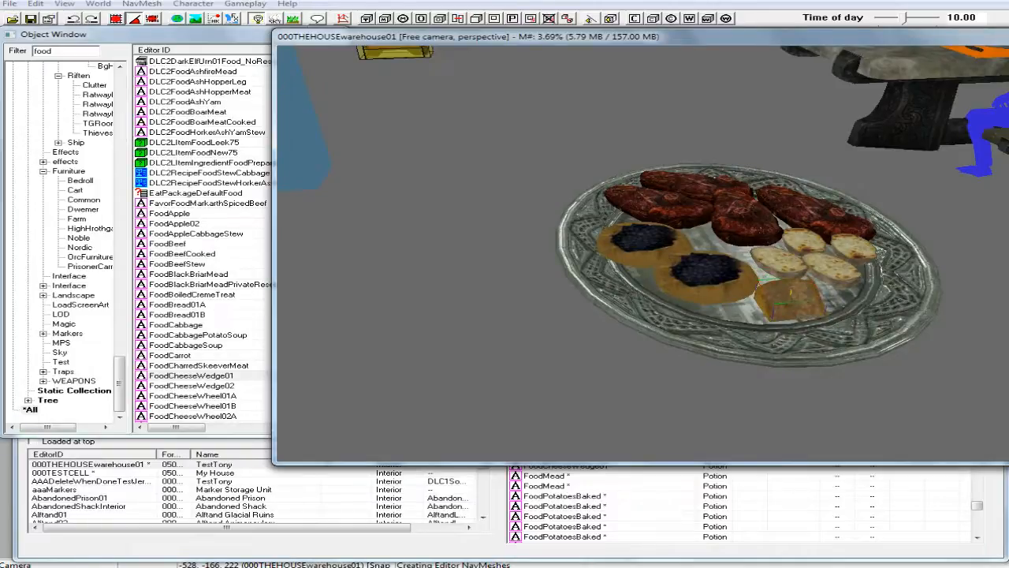
# Duplicate the cheese wedge and move the copy beside the first wedge, turning it to a different angle.
pyautogui.rightClick(787, 292)
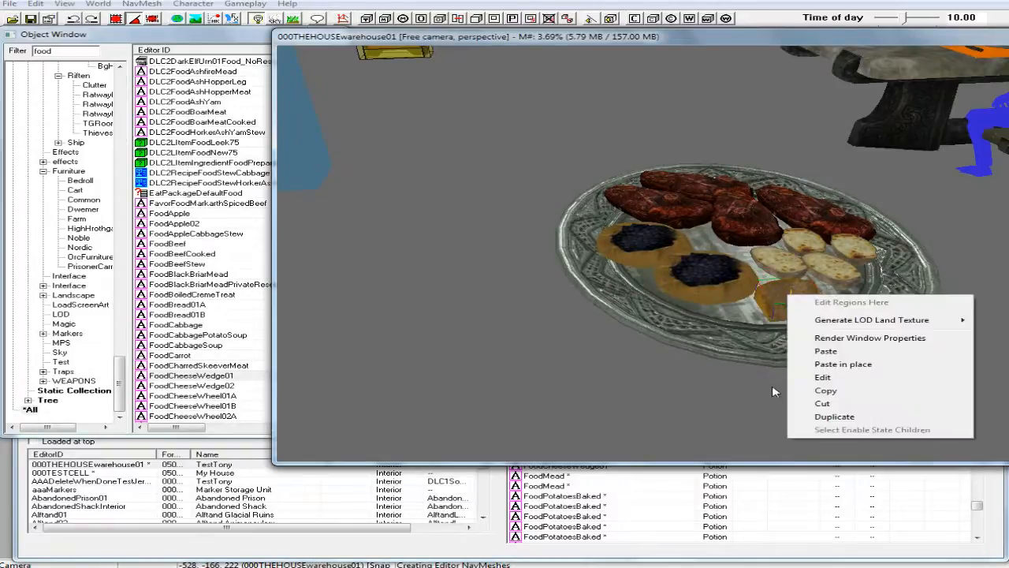
pyautogui.click(821, 417)
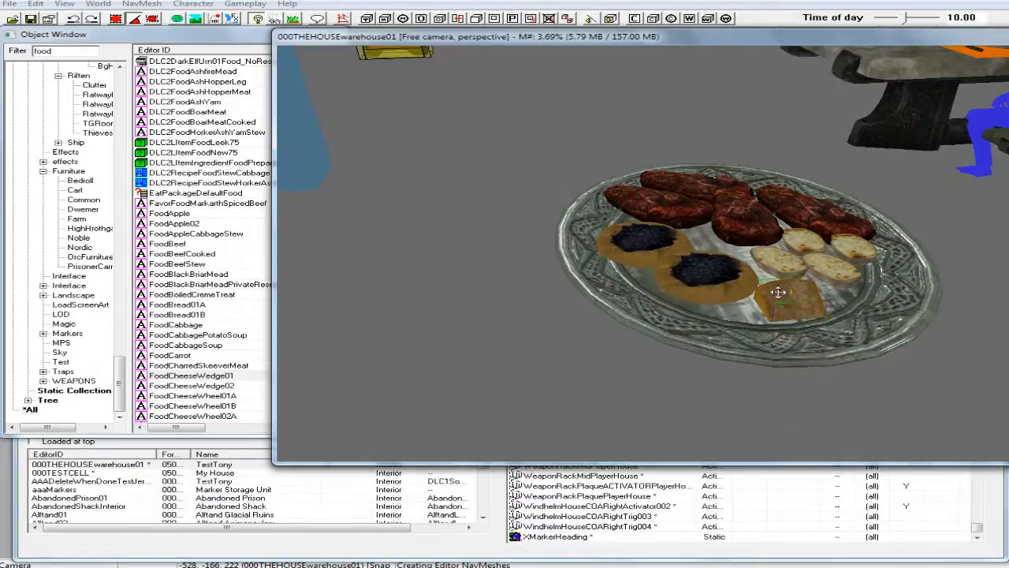
pyautogui.moveTo(818, 304); pyautogui.dragTo(829, 304)
pyautogui.keyDown('shift'); pyautogui.moveTo(830, 294); pyautogui.dragTo(881, 304, button='middle'); pyautogui.keyUp('shift')
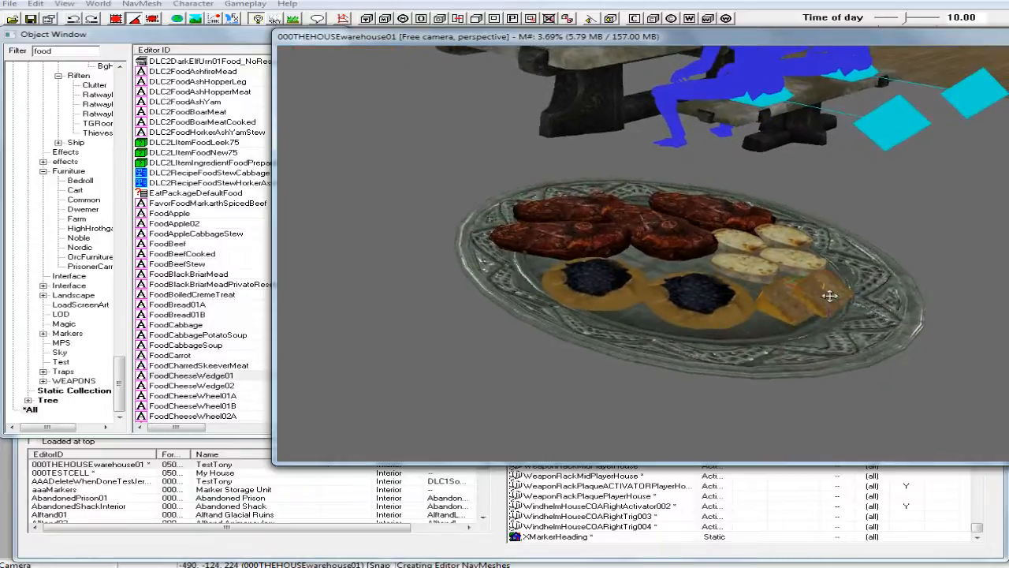
pyautogui.moveTo(828, 298); pyautogui.dragTo(851, 293)
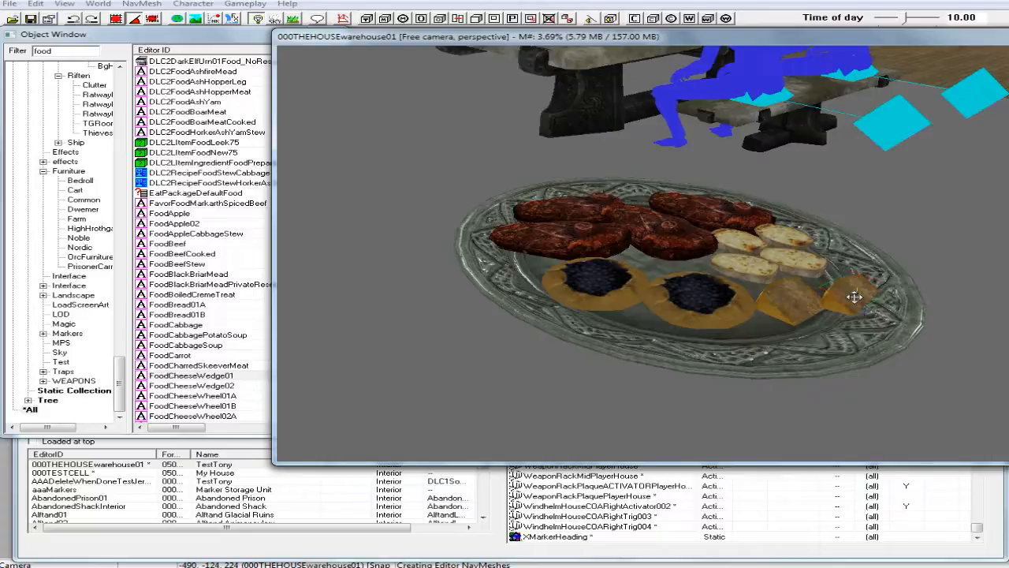
pyautogui.moveTo(855, 292); pyautogui.dragTo(879, 298, button='right')
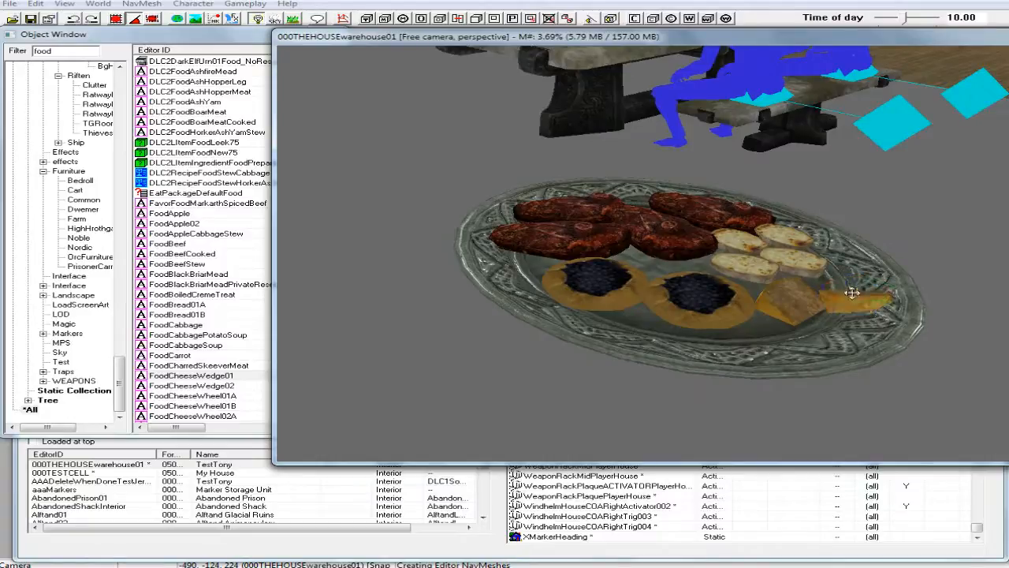
# Raise the second cheese wedge and position it just above the edge of the first wedge, close to the potatoes.
pyautogui.moveTo(854, 302); pyautogui.dragTo(850, 269)
pyautogui.press('z')
pyautogui.keyDown('shift'); pyautogui.moveTo(851, 265); pyautogui.dragTo(845, 289, button='middle'); pyautogui.keyUp('shift')
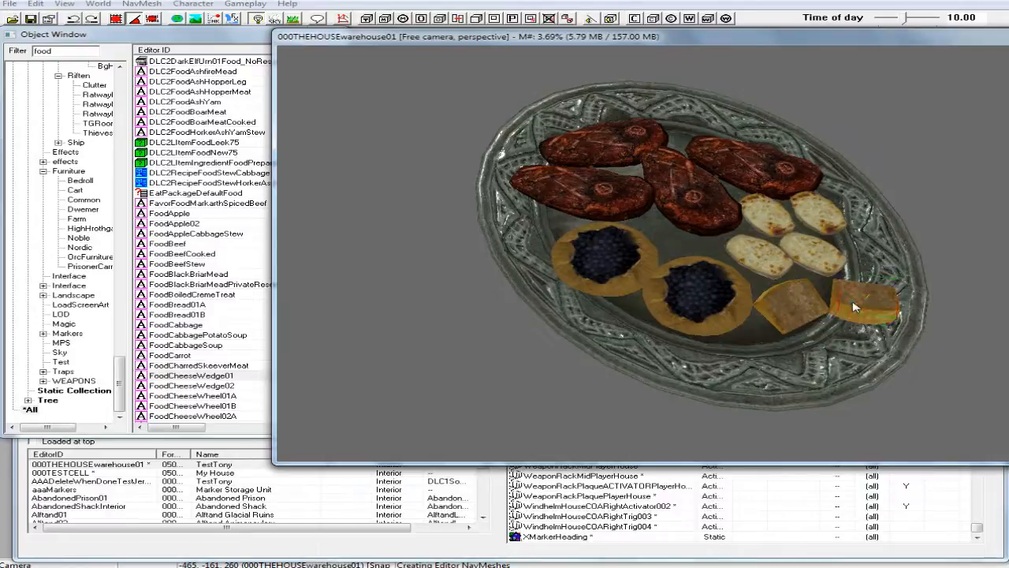
pyautogui.moveTo(856, 307); pyautogui.dragTo(830, 297)
pyautogui.keyDown('shift'); pyautogui.moveTo(825, 294); pyautogui.dragTo(834, 270, button='middle'); pyautogui.keyUp('shift')
pyautogui.press('z')
pyautogui.moveTo(832, 283); pyautogui.dragTo(833, 276)
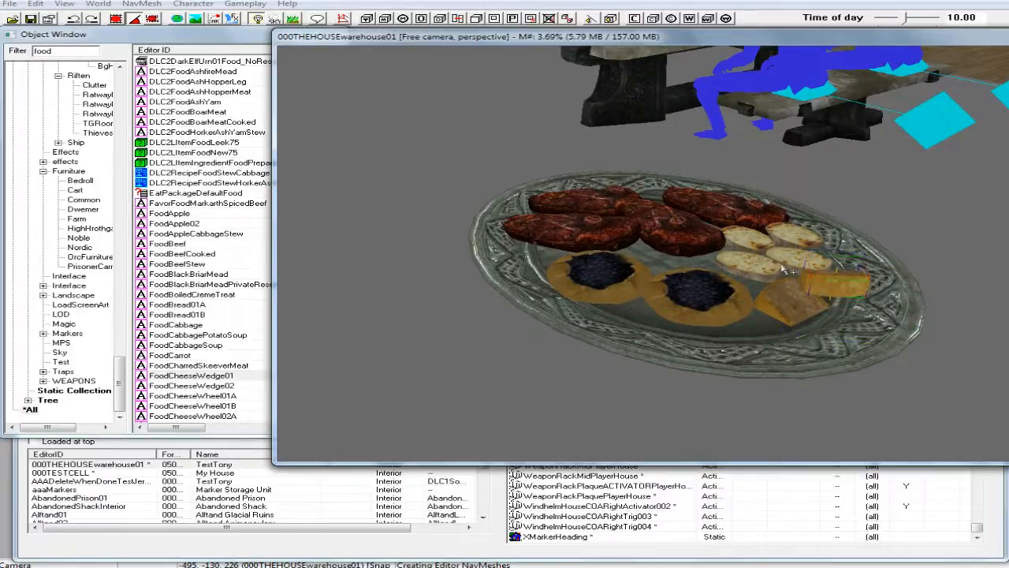
# Settle the second cheese wedge against the first with the Havok simulation, disabling its Don't Havok Settle option for the run and re-enabling it once it rests.
pyautogui.click(826, 284)
pyautogui.doubleClick(827, 283)
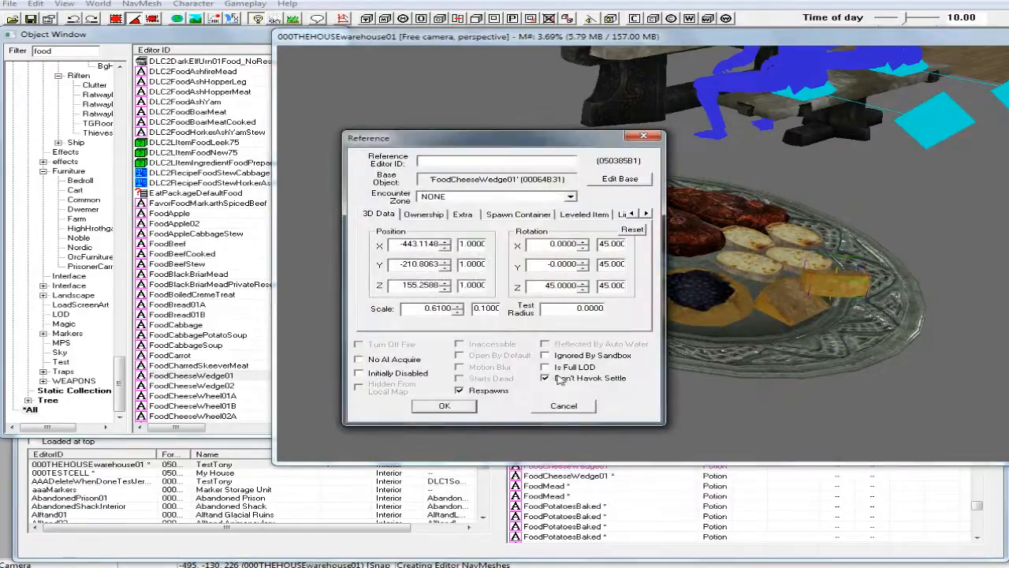
pyautogui.click(465, 406)
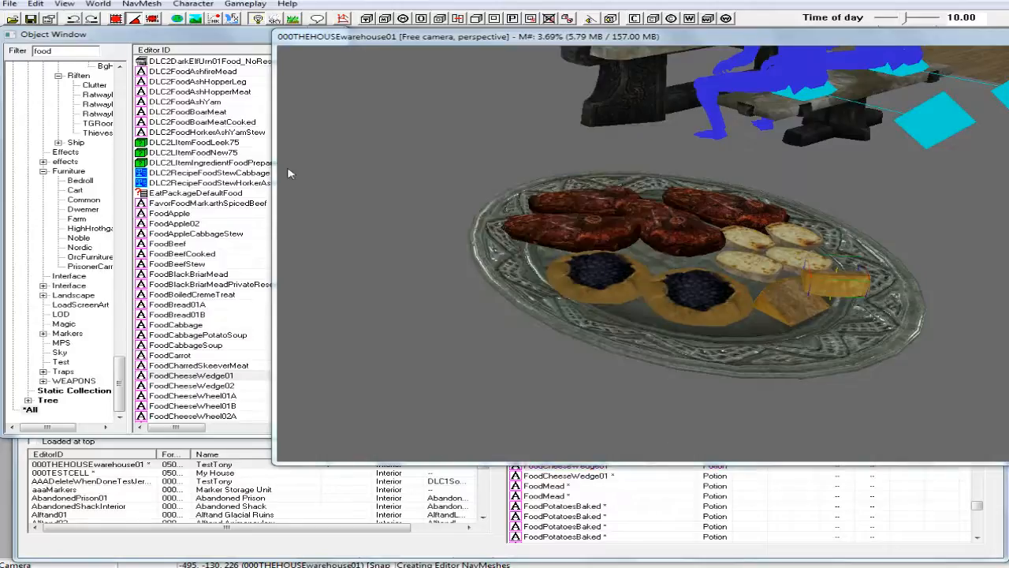
pyautogui.click(222, 19)
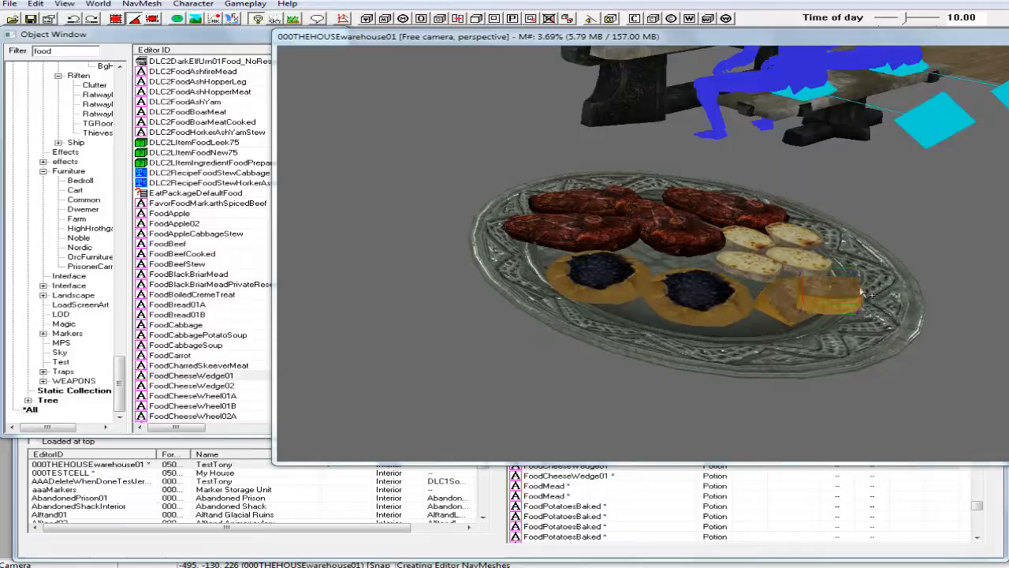
pyautogui.doubleClick(834, 306)
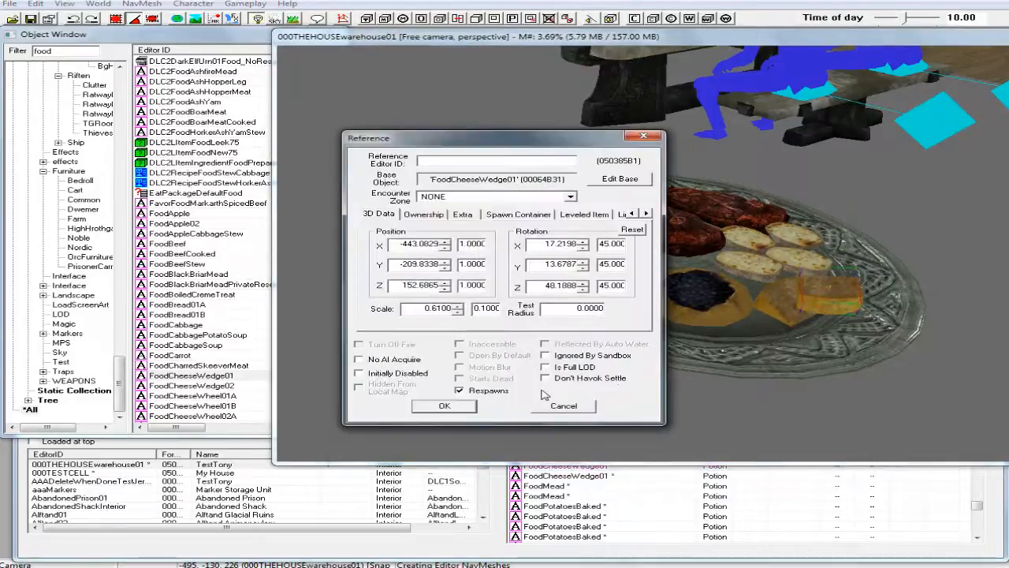
pyautogui.click(444, 406)
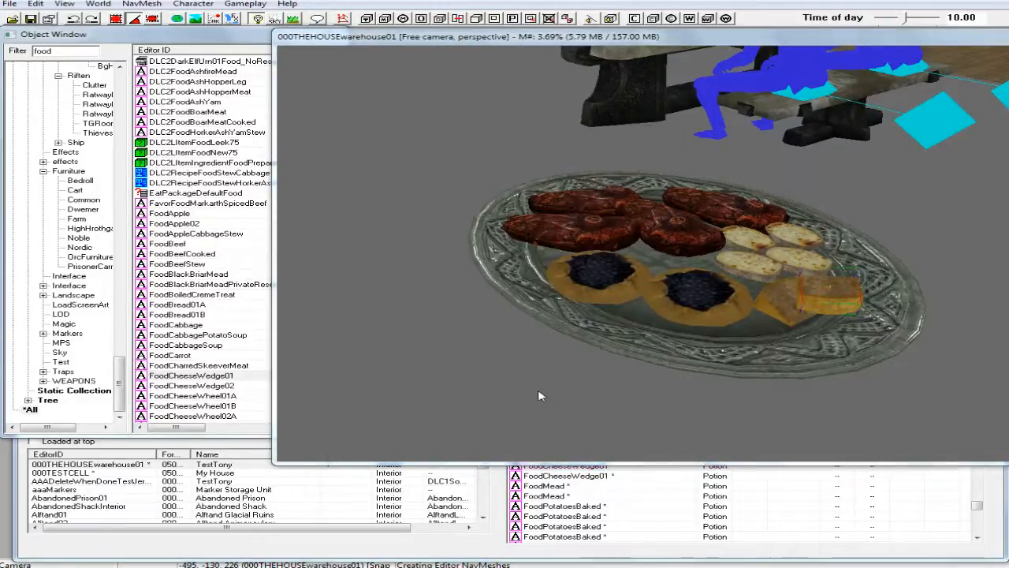
# Duplicate the silver platter together with all its food and move the copy onto the empty stone table.
pyautogui.click(601, 383)
pyautogui.moveTo(601, 382); pyautogui.dragTo(659, 395, button='middle')
pyautogui.scroll(-5, 661, 401)
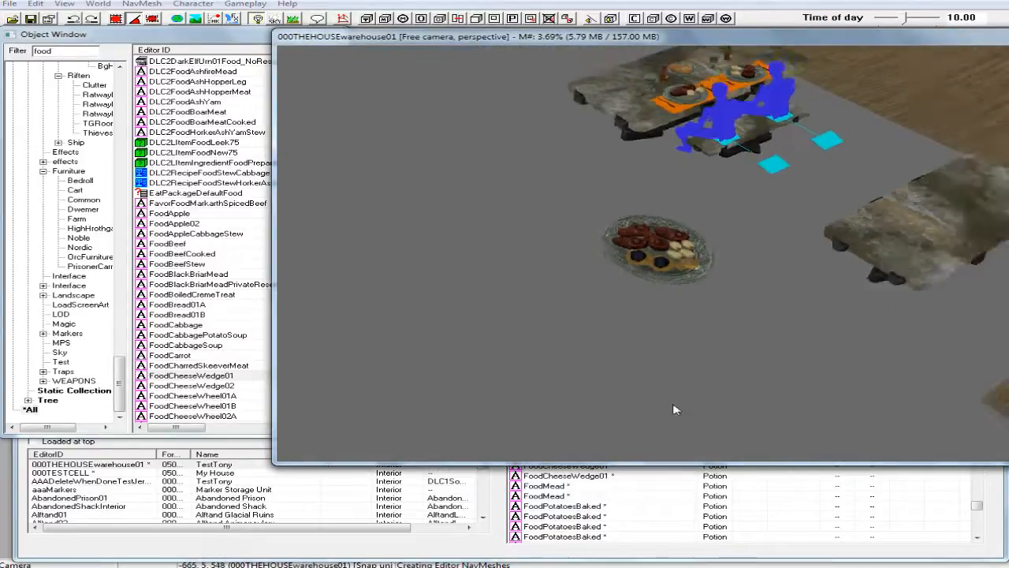
pyautogui.moveTo(582, 209); pyautogui.dragTo(762, 333)
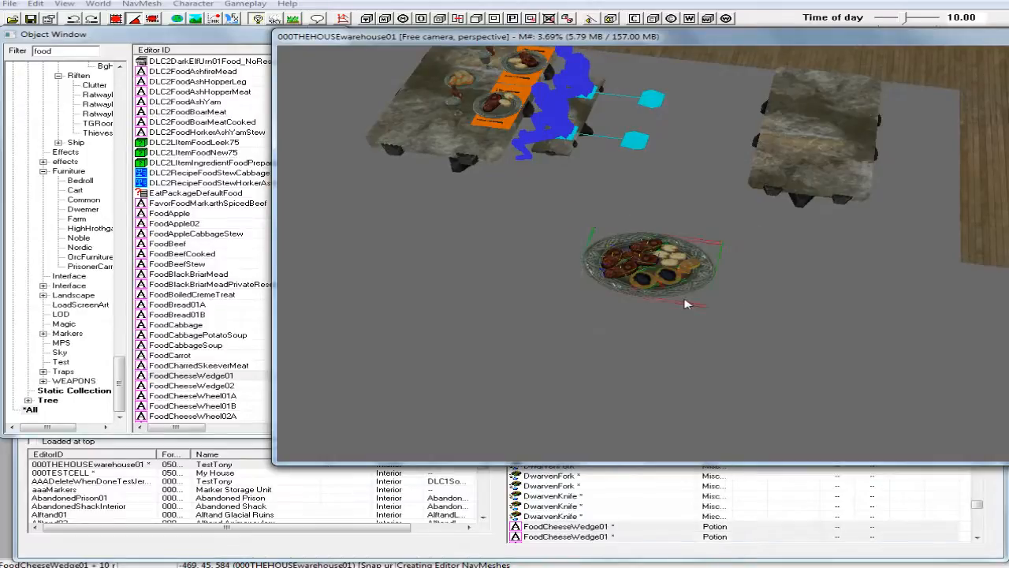
pyautogui.rightClick(649, 265)
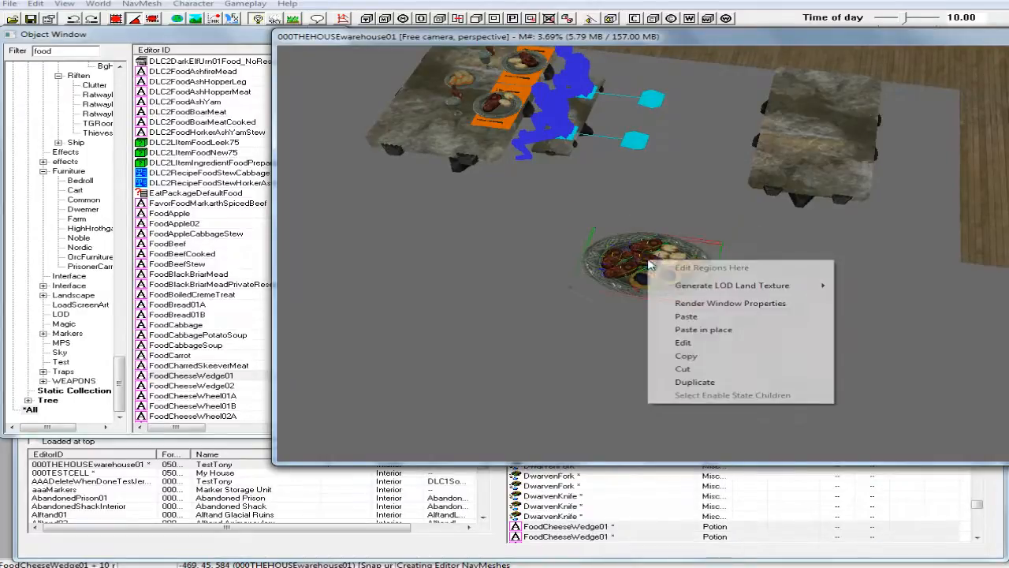
pyautogui.click(681, 382)
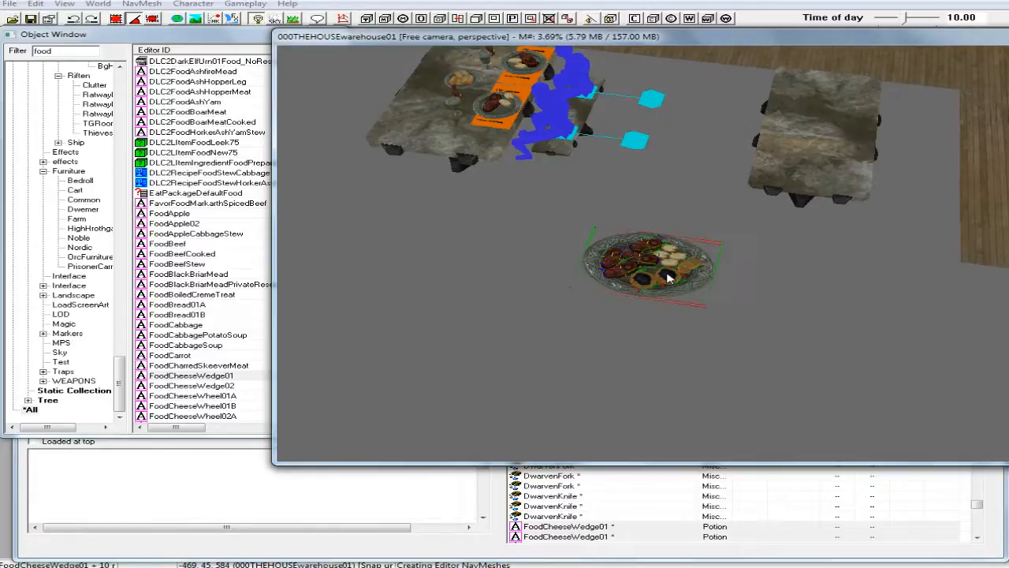
pyautogui.moveTo(643, 257); pyautogui.dragTo(815, 141)
pyautogui.keyDown('shift'); pyautogui.moveTo(814, 135); pyautogui.dragTo(774, 152, button='middle'); pyautogui.keyUp('shift')
pyautogui.scroll(3, 778, 144)
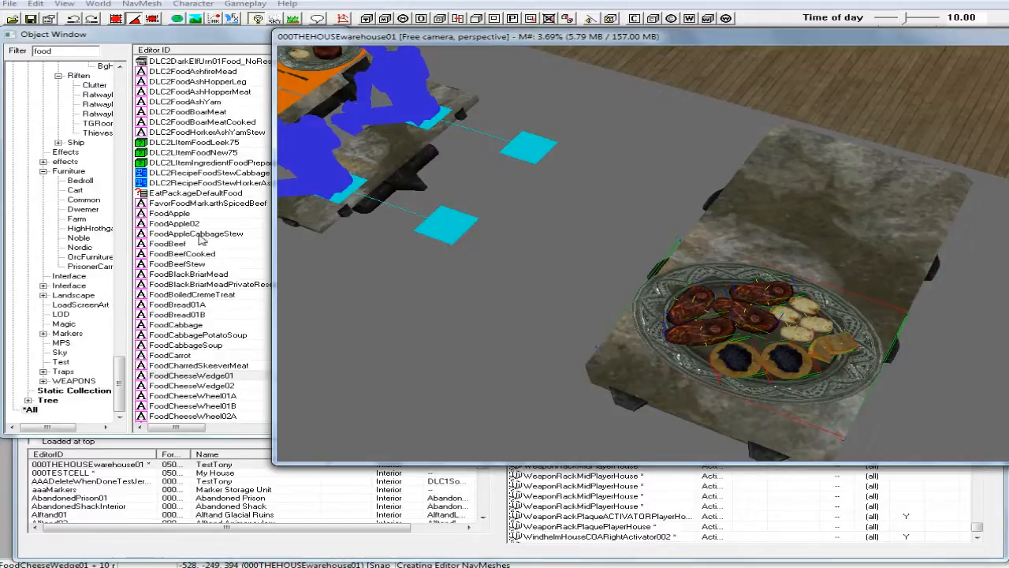
# Filter the objects by "platter" and place DLC1SilverPlatter01IdleFood on the stone table next to the large food platter.
pyautogui.moveTo(58, 51); pyautogui.dragTo(27, 53)
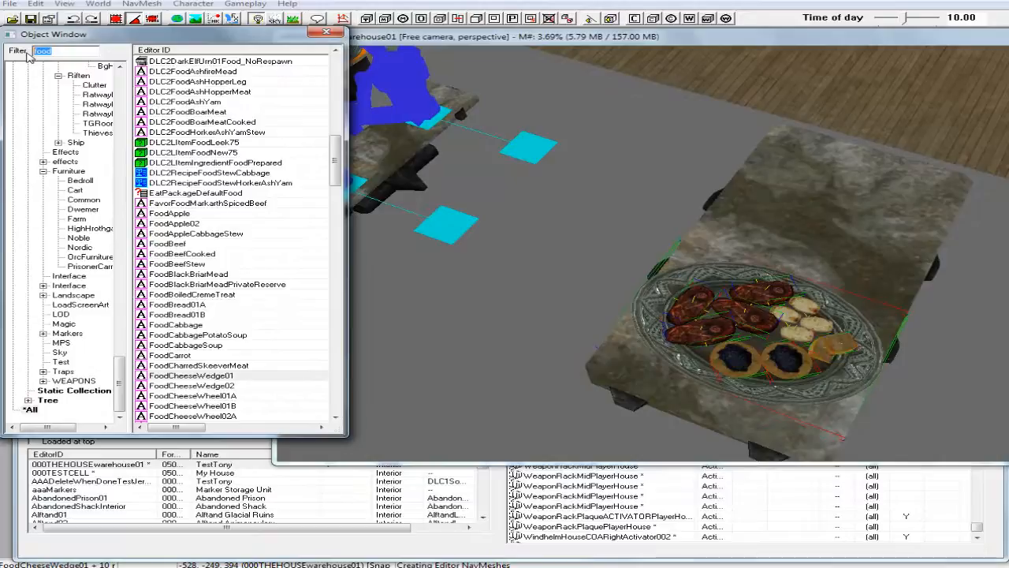
pyautogui.write('plat')
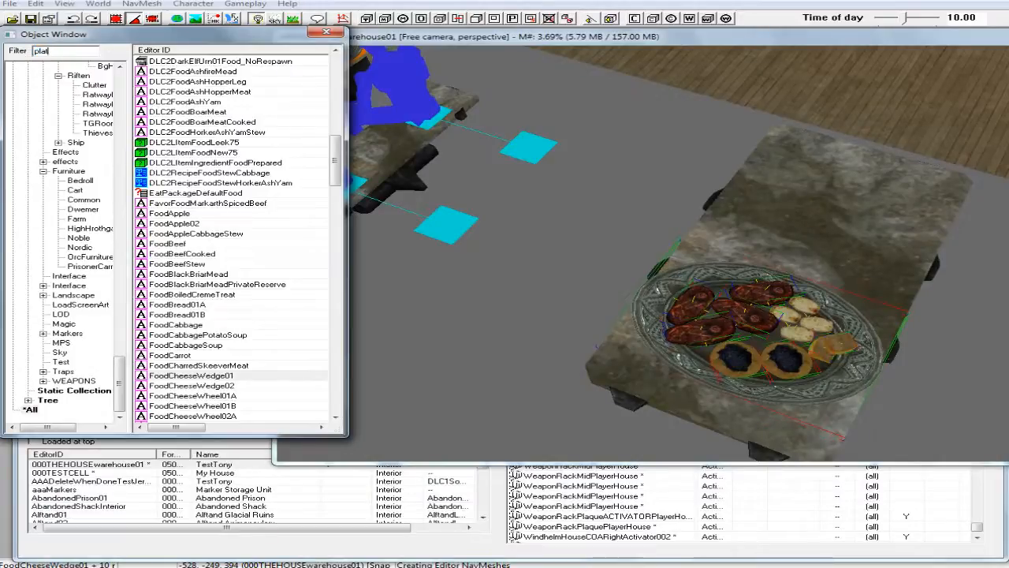
pyautogui.write('te')
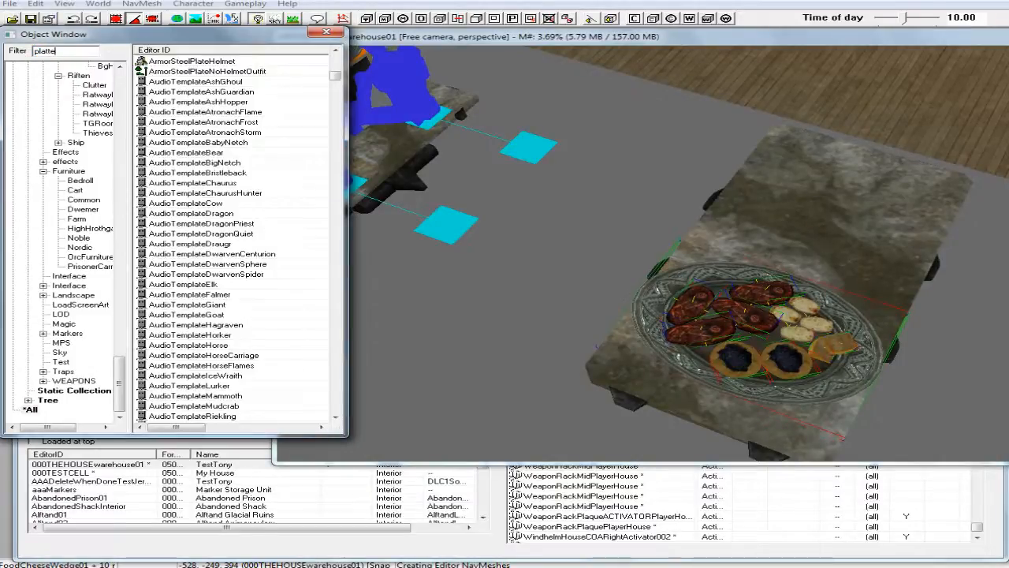
pyautogui.write('r')
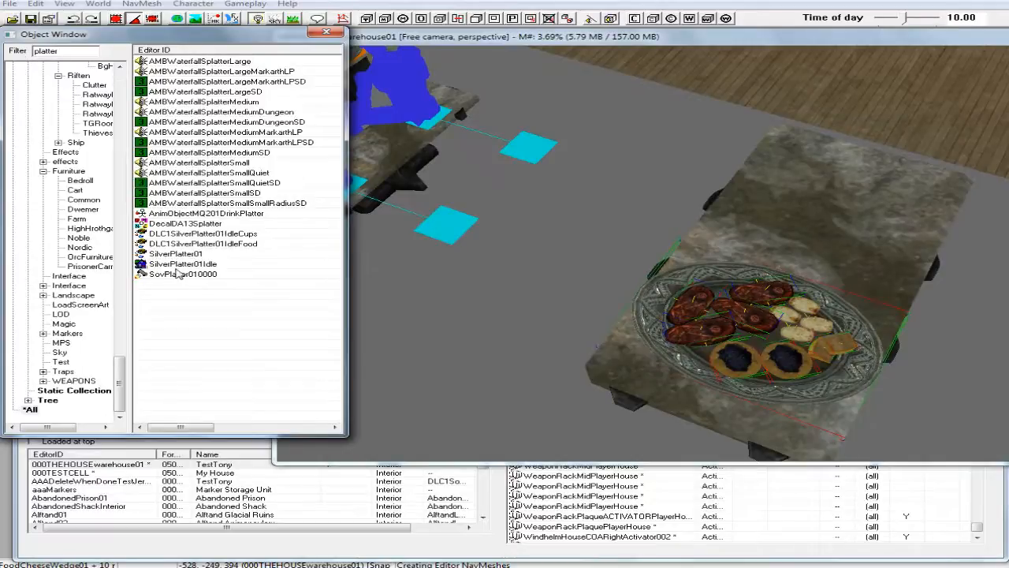
pyautogui.click(188, 246)
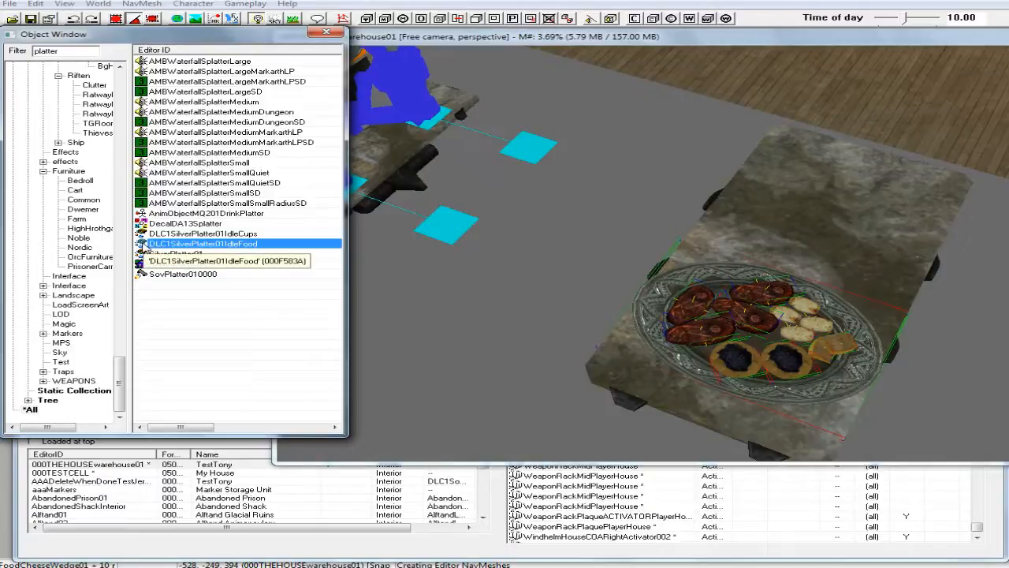
pyautogui.moveTo(144, 244); pyautogui.dragTo(813, 228)
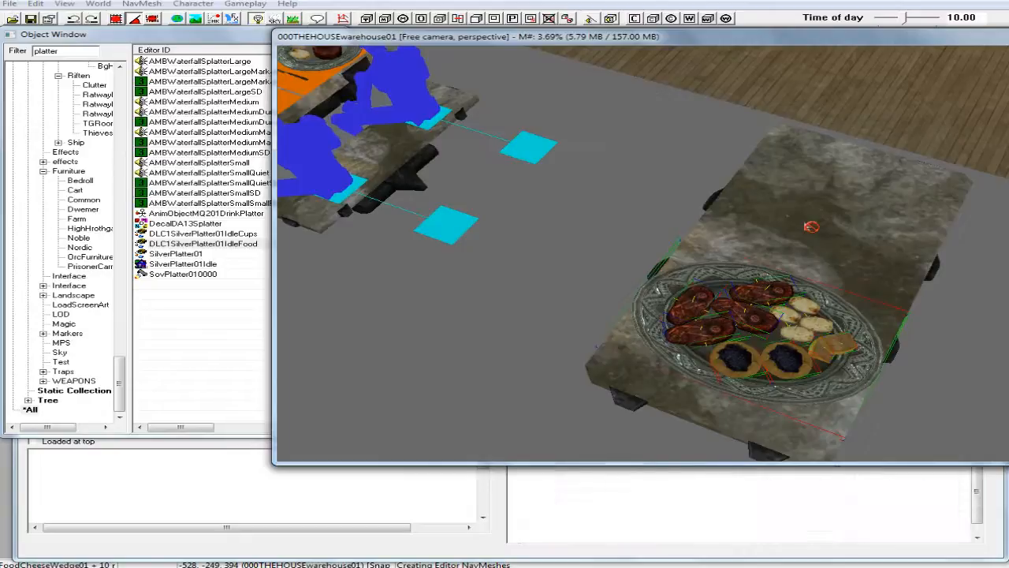
pyautogui.scroll(5, 811, 224)
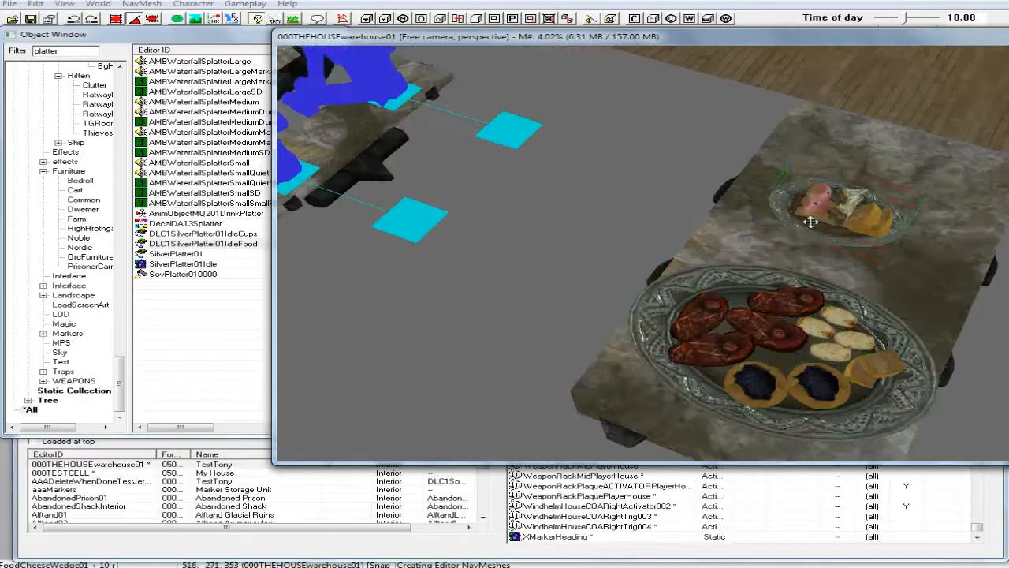
pyautogui.scroll(-4, 811, 223)
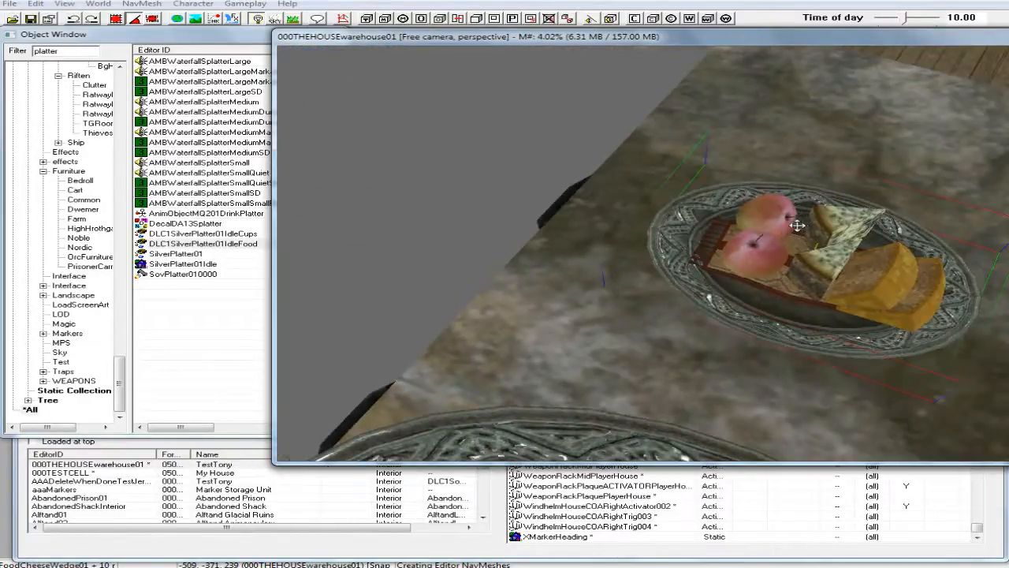
pyautogui.moveTo(798, 225); pyautogui.dragTo(665, 264, button='middle')
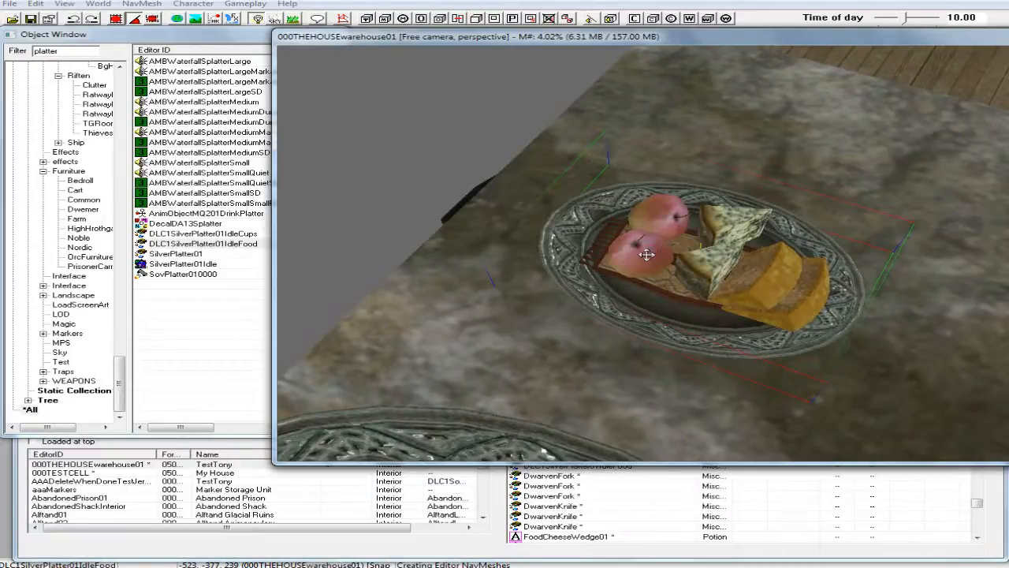
# Enable Don't Havok Settle for the small silver food platter.
pyautogui.rightClick(652, 299)
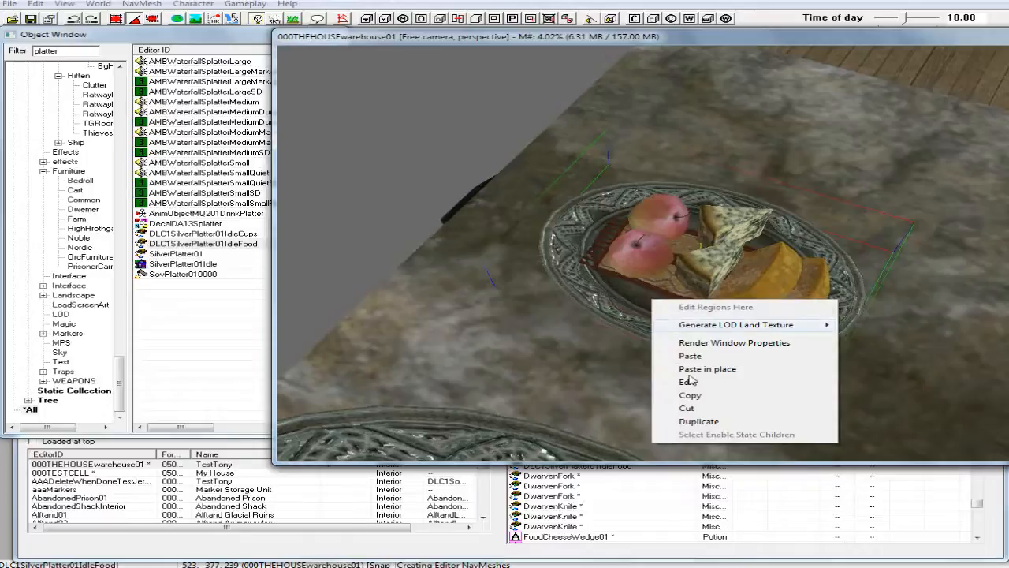
pyautogui.click(633, 295)
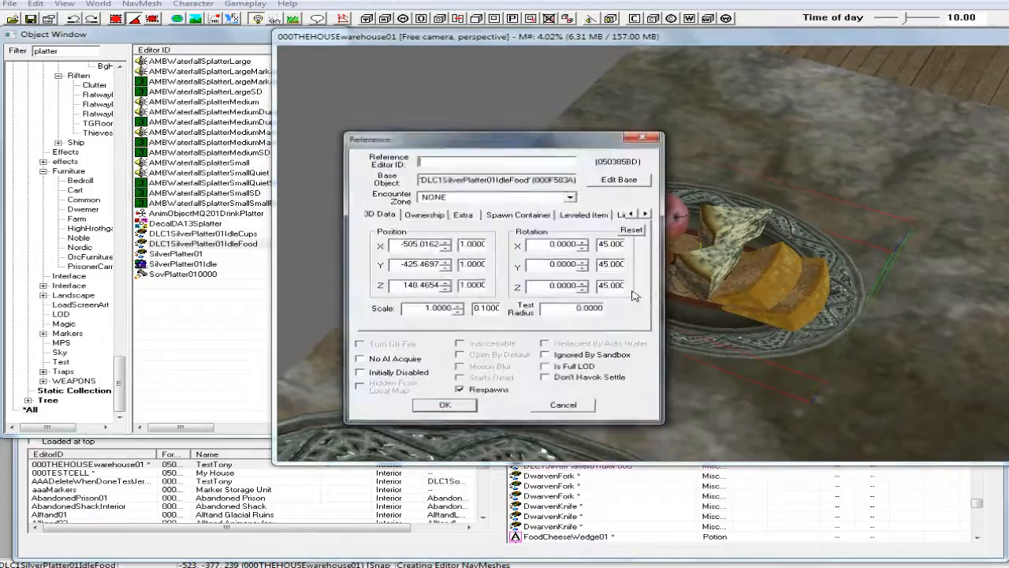
pyautogui.click(545, 378)
pyautogui.click(445, 405)
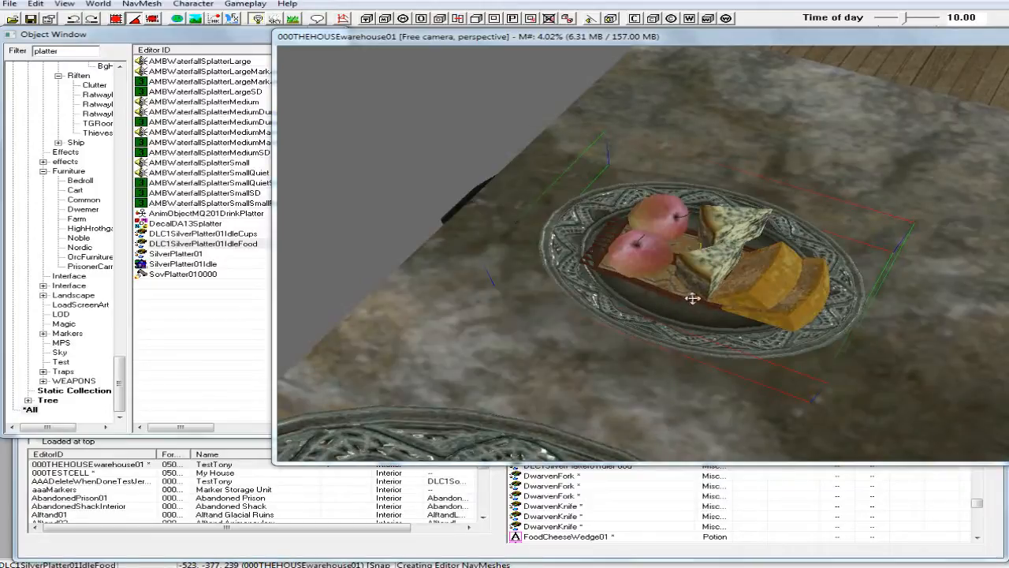
# Turn the small food platter lengthwise along the stone table and move it to the far edge beside the large platter.
pyautogui.keyDown('shift'); pyautogui.moveTo(704, 279); pyautogui.dragTo(686, 250, button='middle'); pyautogui.keyUp('shift')
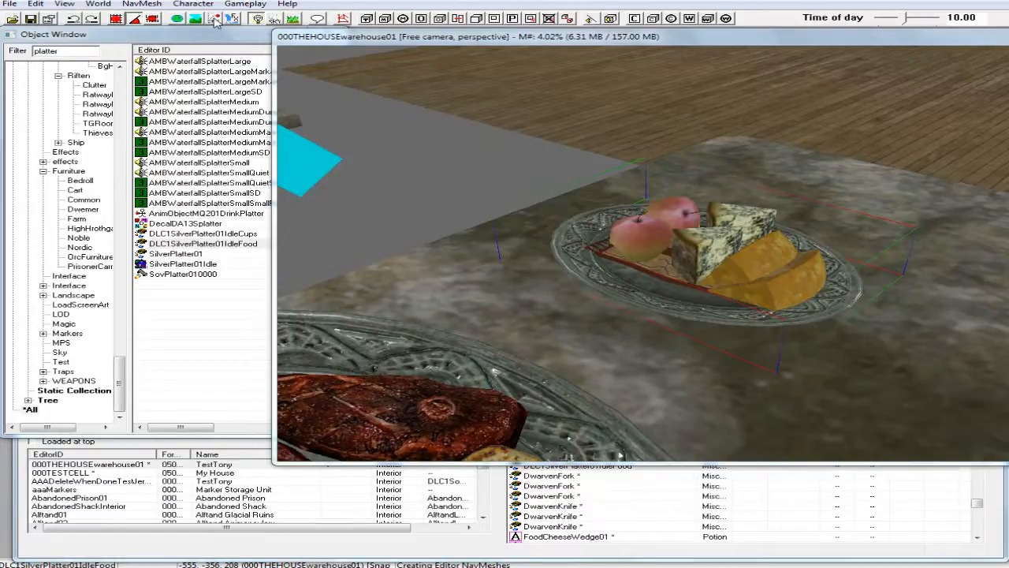
pyautogui.moveTo(563, 183); pyautogui.dragTo(614, 219, button='middle')
pyautogui.moveTo(676, 264); pyautogui.dragTo(567, 246)
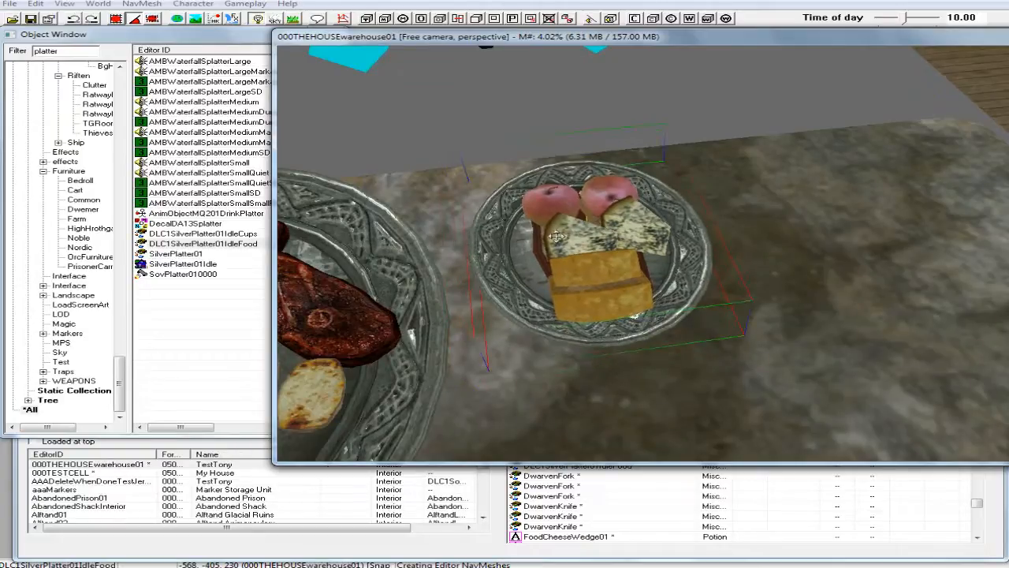
pyautogui.scroll(-6, 556, 236)
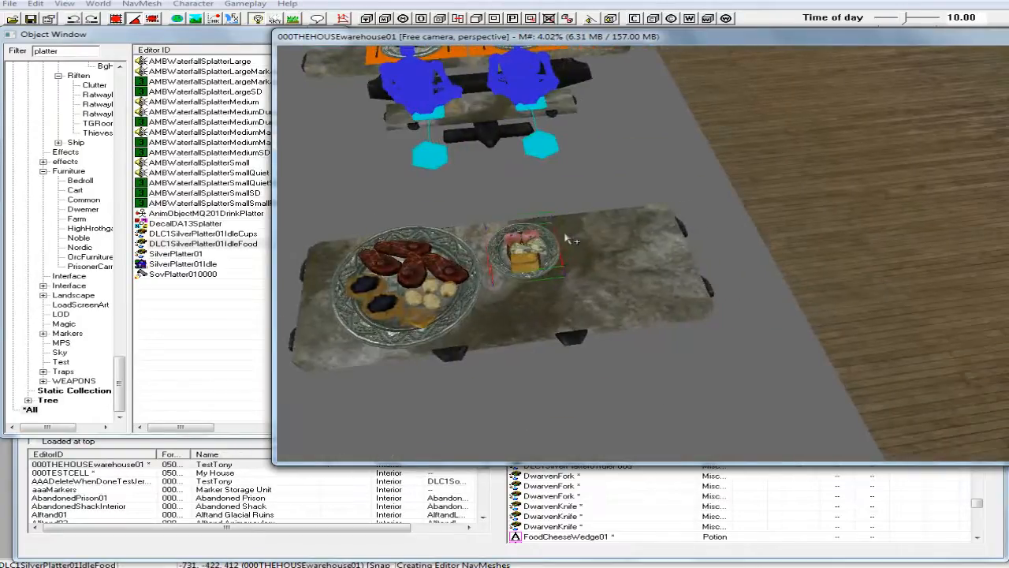
pyautogui.moveTo(526, 240); pyautogui.dragTo(525, 241)
pyautogui.scroll(2, 527, 233)
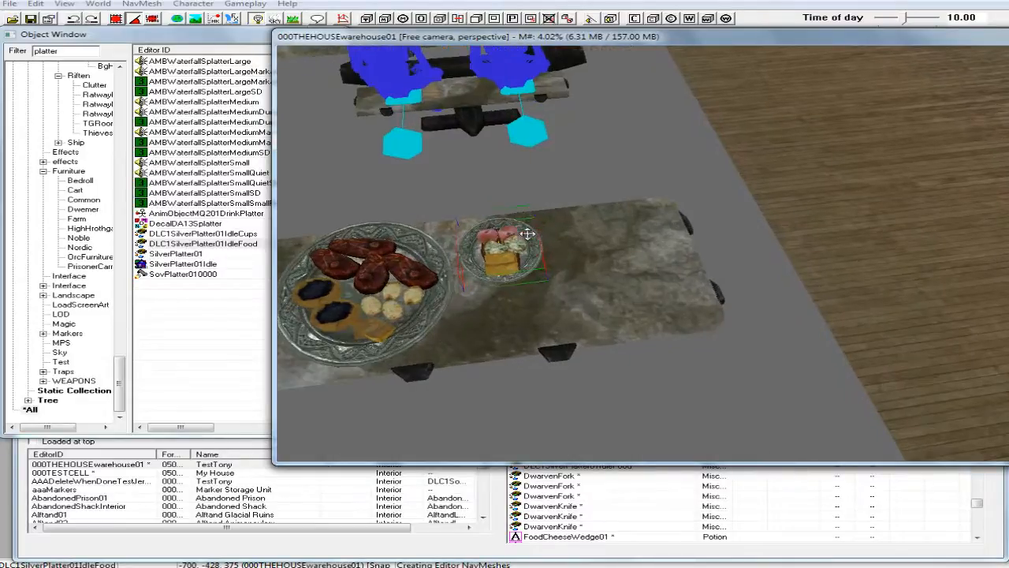
pyautogui.scroll(-4, 528, 233)
pyautogui.scroll(1, 527, 234)
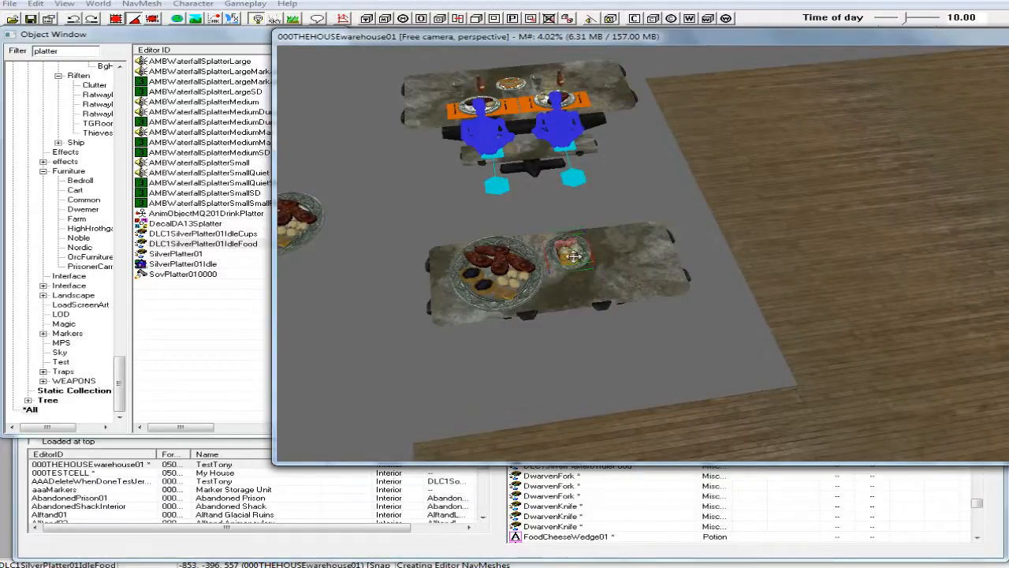
pyautogui.moveTo(576, 260); pyautogui.dragTo(604, 260, button='right')
pyautogui.moveTo(574, 249)
pyautogui.mouseDown()
pyautogui.moveTo(593, 240)
pyautogui.moveTo(573, 241)
pyautogui.mouseUp()
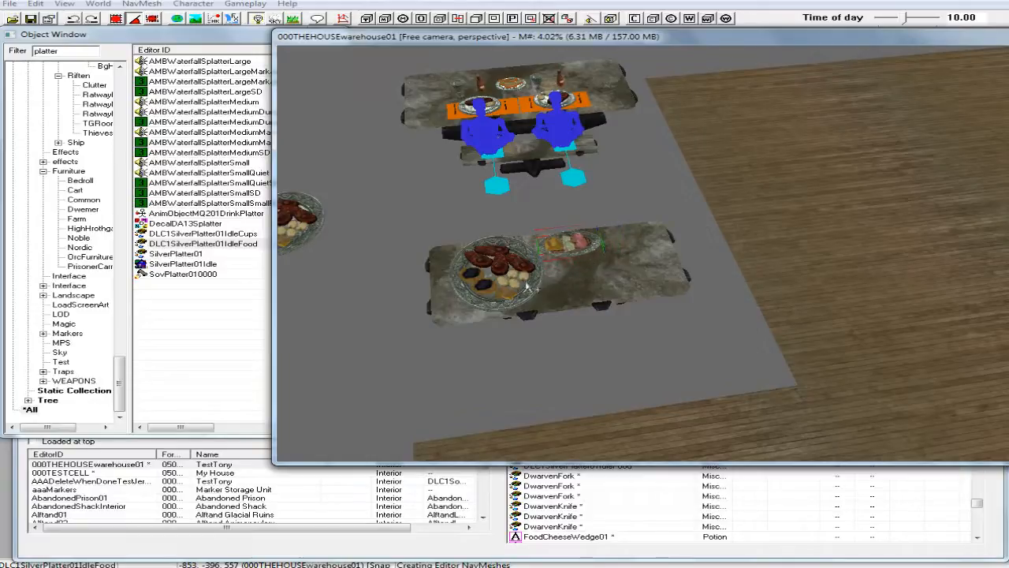
pyautogui.scroll(1, 530, 288)
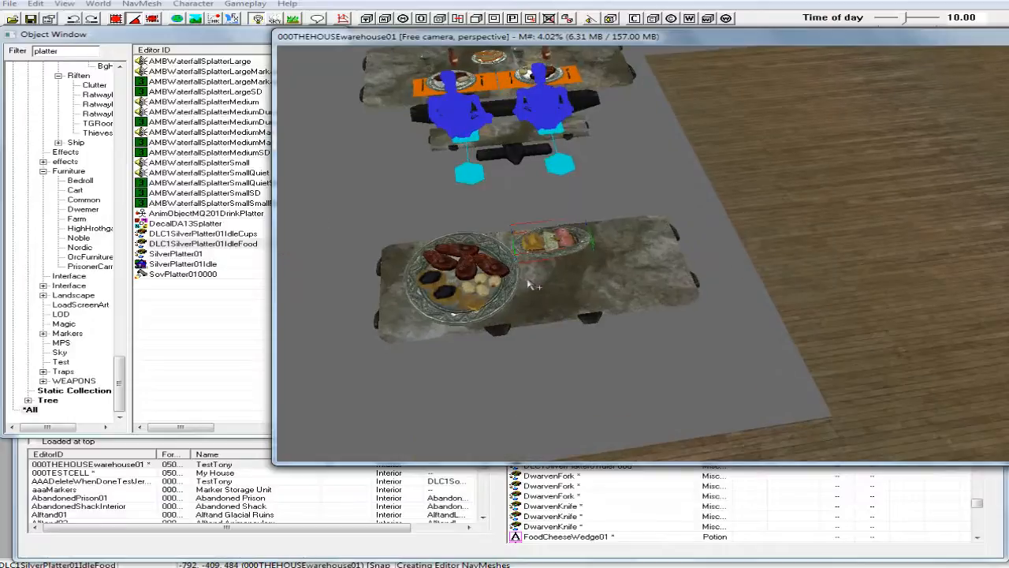
# Duplicate a ShipKatariahWoodFloor01 floor piece and raise the copy above the wooden floor.
pyautogui.click(853, 335)
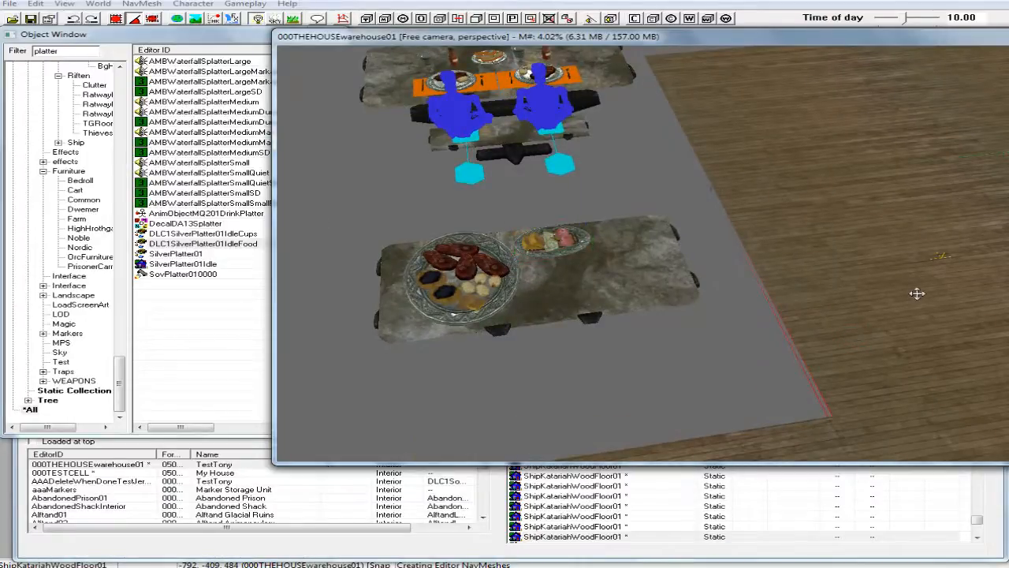
pyautogui.scroll(-2, 917, 293)
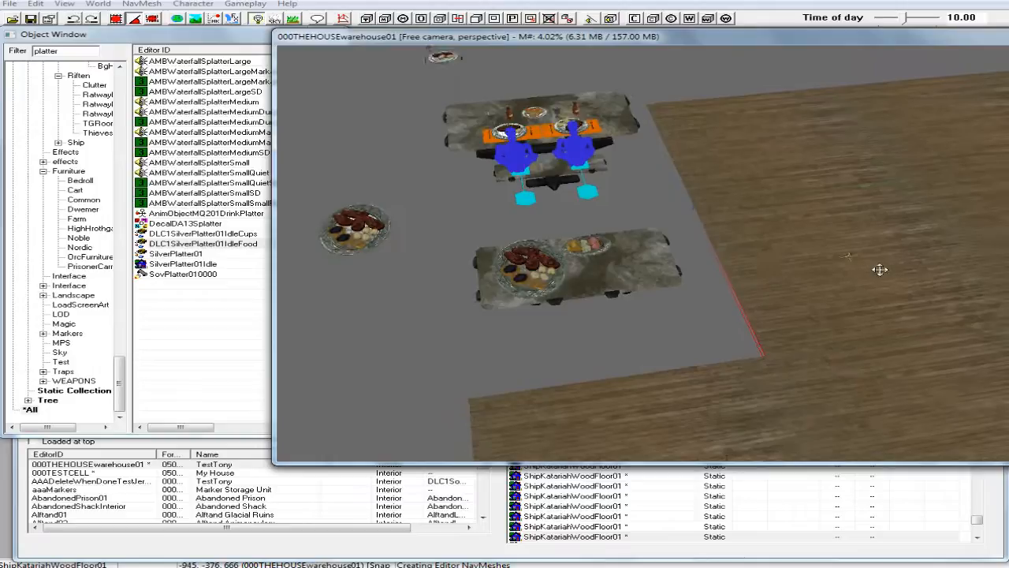
pyautogui.rightClick(867, 259)
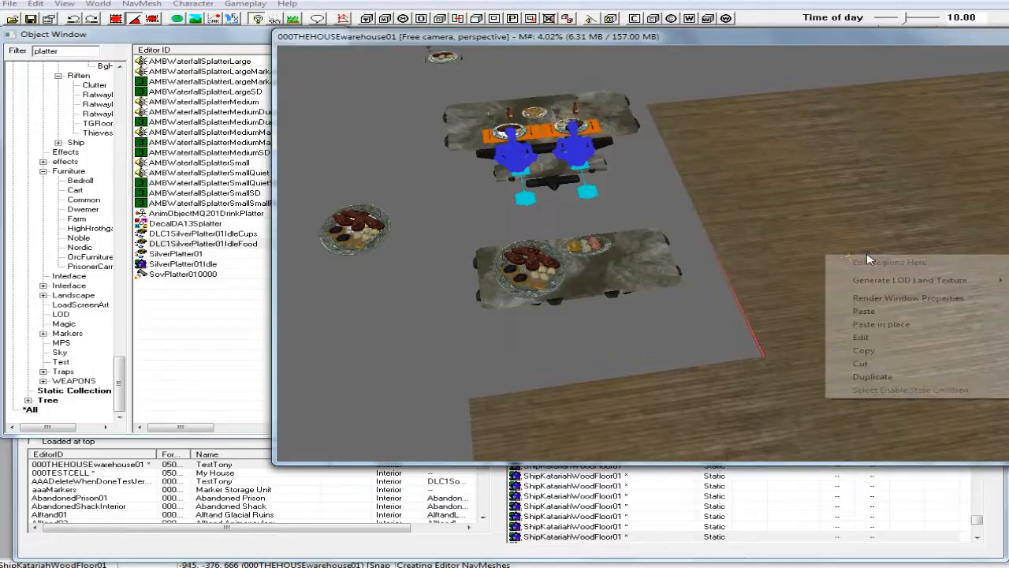
pyautogui.click(868, 376)
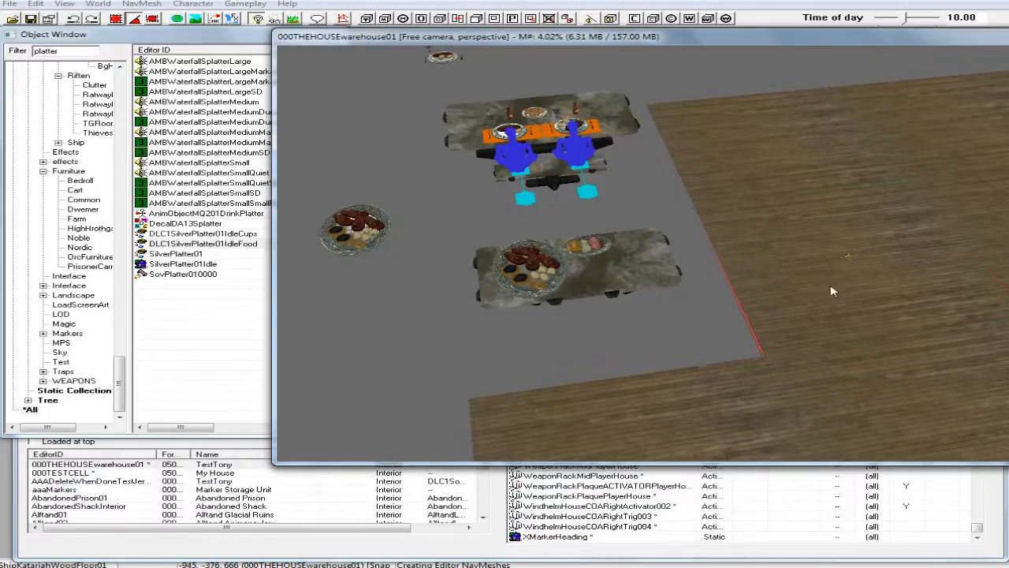
pyautogui.press('z')
pyautogui.moveTo(832, 290); pyautogui.dragTo(859, 211)
pyautogui.moveTo(860, 207); pyautogui.dragTo(867, 178, button='middle')
pyautogui.moveTo(868, 178); pyautogui.dragTo(879, 177, button='right')
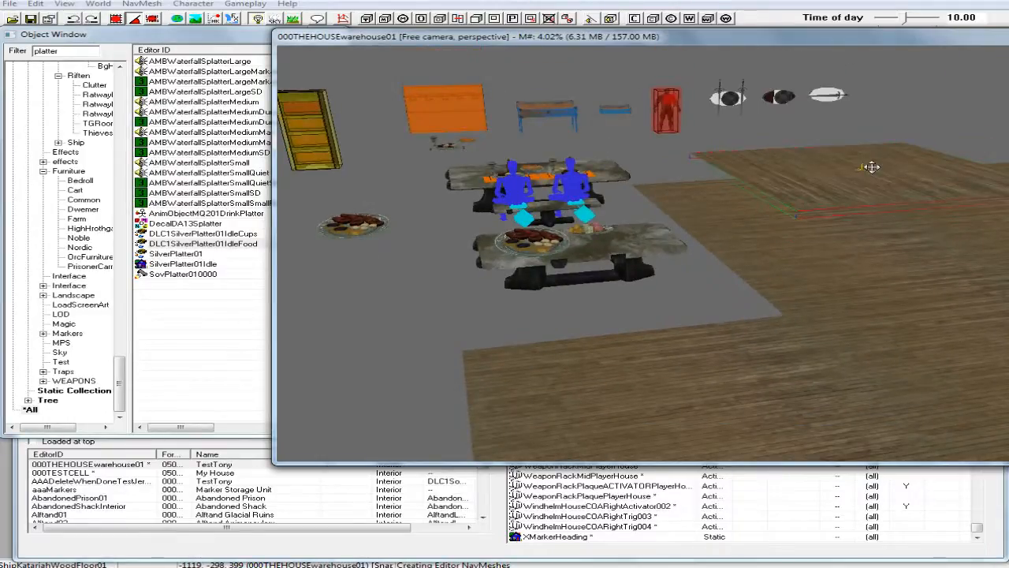
pyautogui.moveTo(871, 167); pyautogui.dragTo(862, 167, button='right')
pyautogui.rightClick(879, 161)
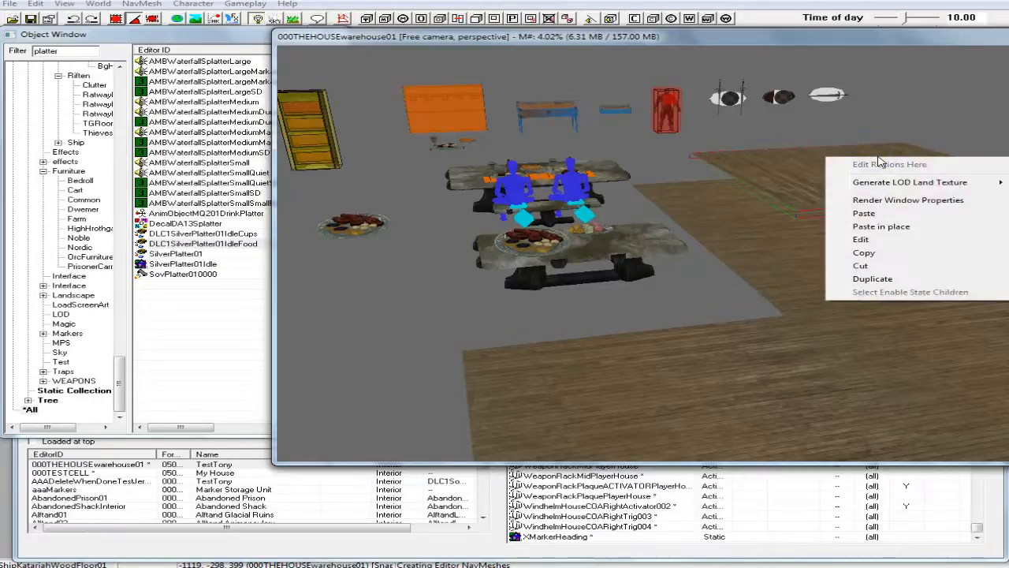
pyautogui.click(886, 37)
pyautogui.keyDown('shift'); pyautogui.moveTo(870, 167); pyautogui.dragTo(834, 198, button='middle'); pyautogui.keyUp('shift')
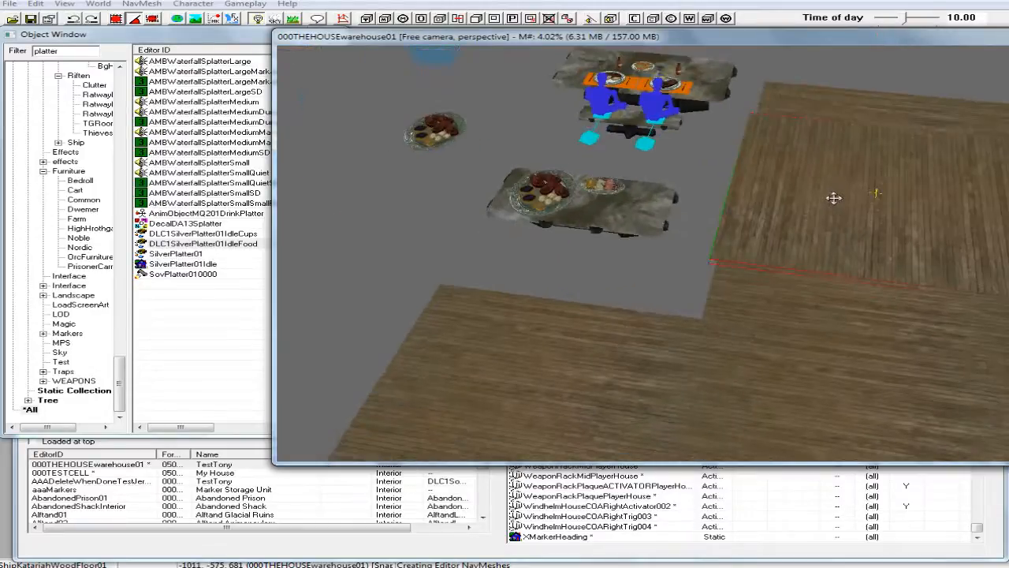
# Scale the wood floor copy down to placemat size and move it to the near side of the stone table.
pyautogui.press('s')
pyautogui.moveTo(834, 198); pyautogui.dragTo(787, 202)
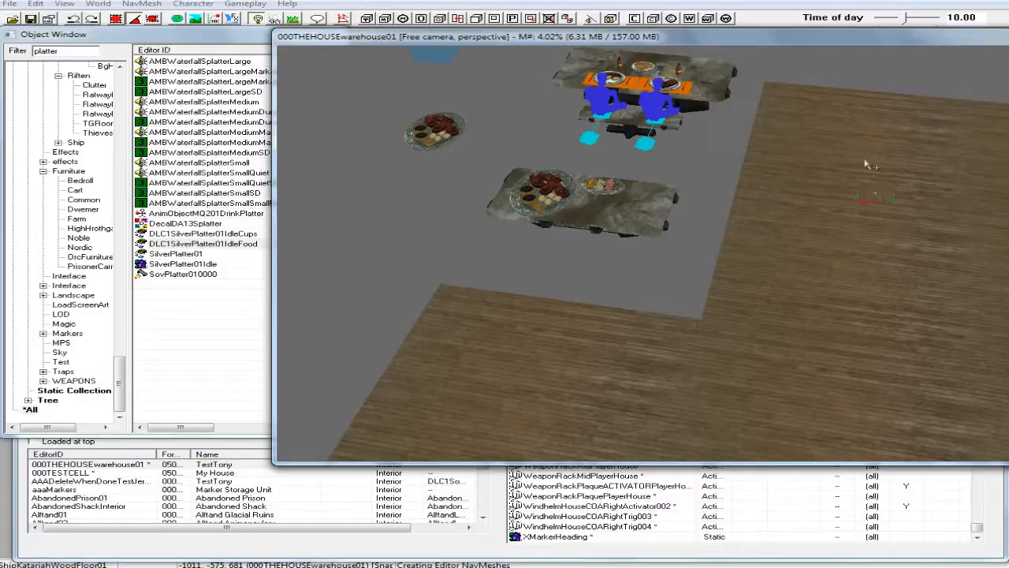
pyautogui.moveTo(888, 192); pyautogui.dragTo(626, 217)
pyautogui.scroll(6, 609, 203)
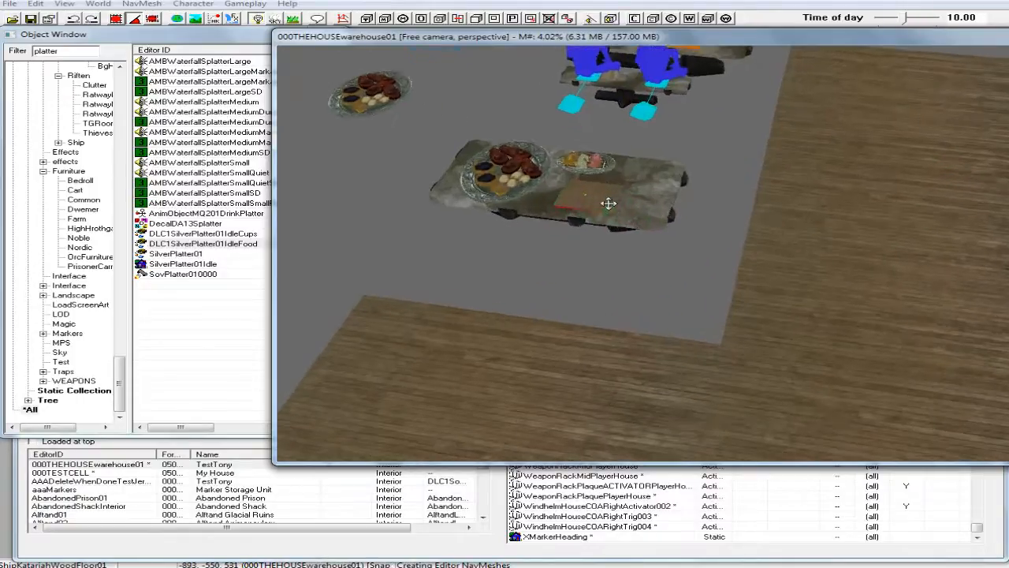
pyautogui.keyDown('shift'); pyautogui.moveTo(618, 192); pyautogui.dragTo(623, 195, button='middle'); pyautogui.keyUp('shift')
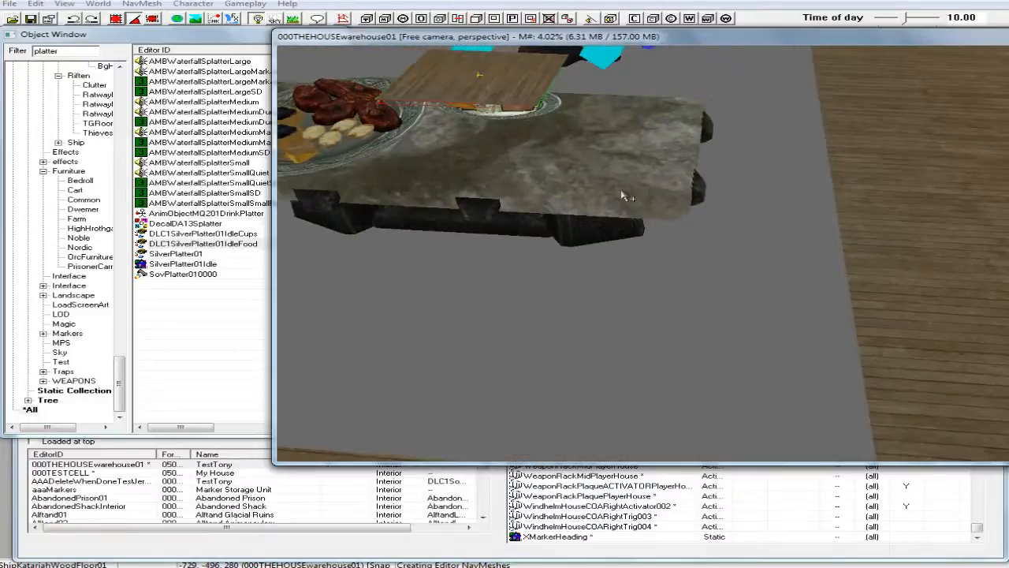
pyautogui.moveTo(487, 87); pyautogui.dragTo(523, 191)
# Adjust the small wood piece's height and position it on the tabletop in front of the small food platter.
pyautogui.press('z')
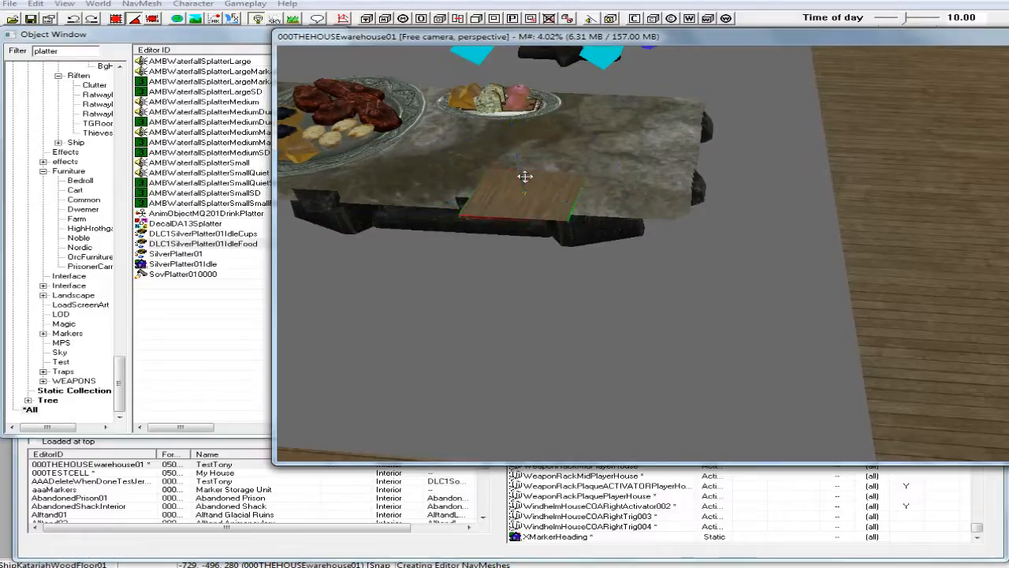
pyautogui.moveTo(527, 187); pyautogui.dragTo(496, 144)
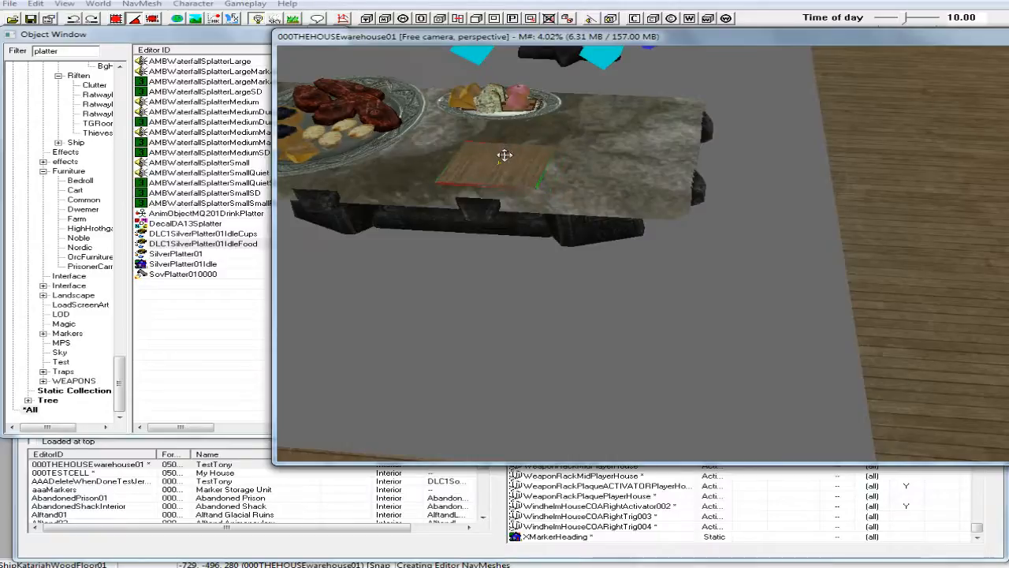
pyautogui.moveTo(505, 153)
pyautogui.mouseDown(button='right')
pyautogui.moveTo(524, 153)
pyautogui.moveTo(507, 156)
pyautogui.mouseUp(button='right')
pyautogui.moveTo(507, 158)
pyautogui.mouseDown()
pyautogui.moveTo(555, 158)
pyautogui.moveTo(505, 144)
pyautogui.mouseUp()
pyautogui.keyDown('shift'); pyautogui.moveTo(504, 144); pyautogui.dragTo(526, 126, button='middle'); pyautogui.keyUp('shift')
# Lower the wood piece until it lies nearly flush with the stone tabletop, and rotate it a quarter turn.
pyautogui.scroll(1, 507, 126)
pyautogui.scroll(1, 526, 126)
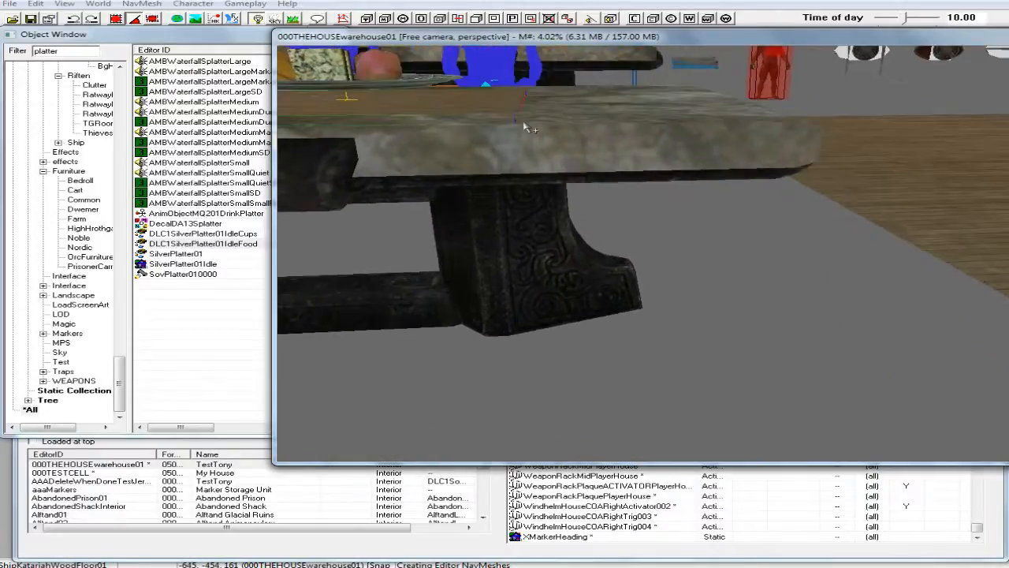
pyautogui.moveTo(443, 100); pyautogui.dragTo(469, 103, button='right')
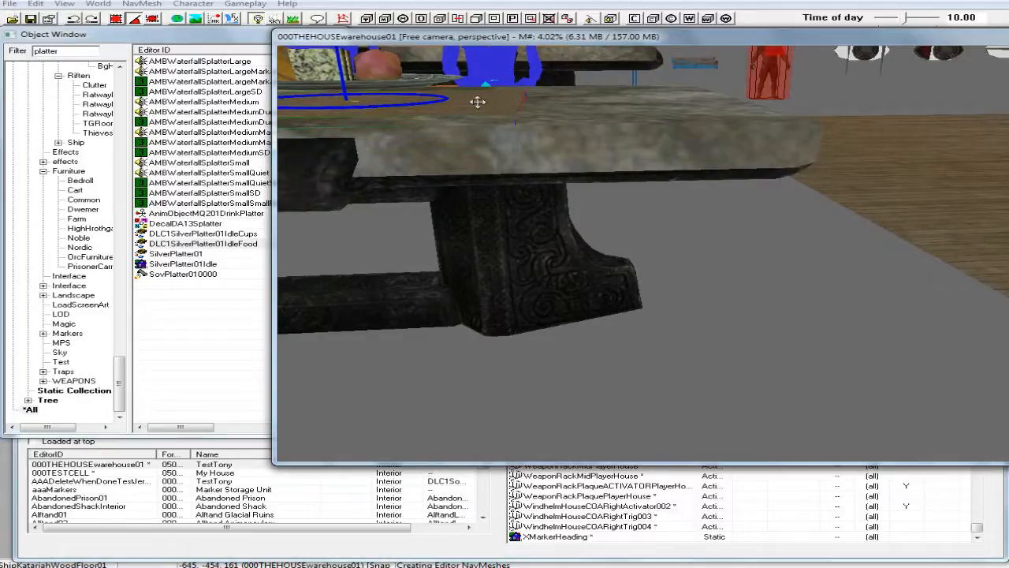
pyautogui.moveTo(515, 123)
pyautogui.mouseDown()
pyautogui.moveTo(516, 140)
pyautogui.moveTo(516, 129)
pyautogui.mouseUp()
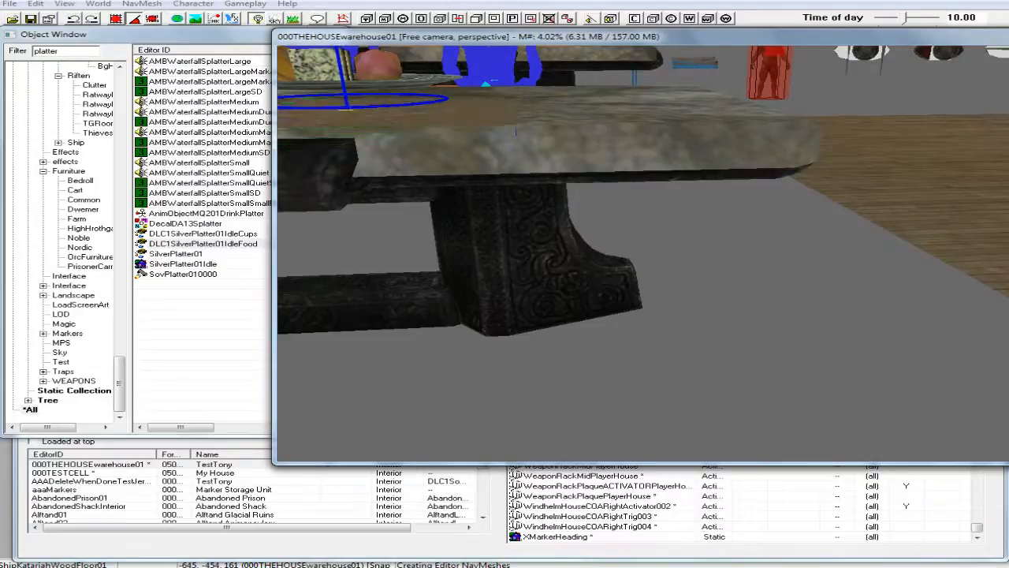
pyautogui.keyDown('shift'); pyautogui.moveTo(475, 100); pyautogui.dragTo(534, 294, button='middle'); pyautogui.keyUp('shift')
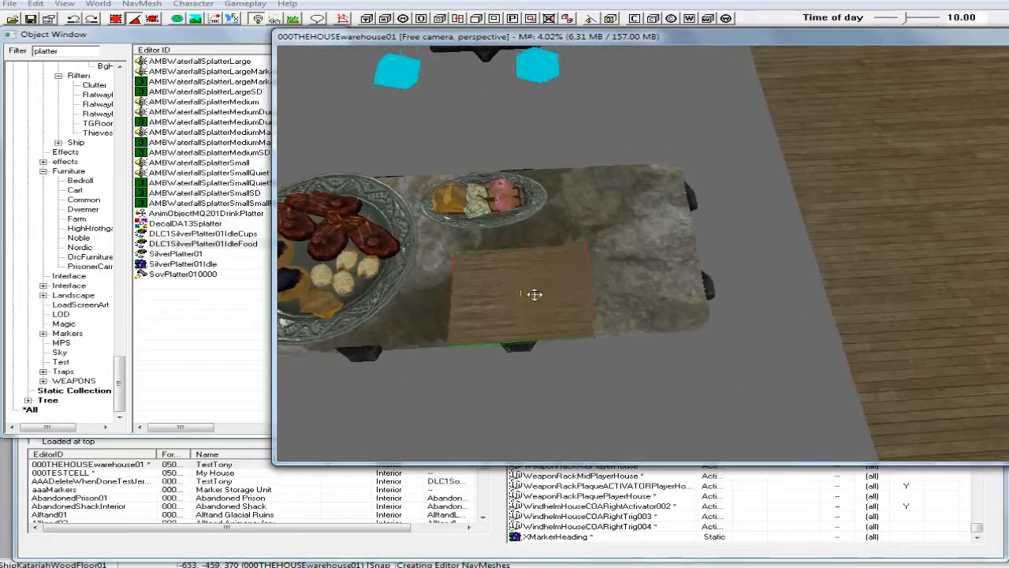
# Shift the wood placemat along the stone tabletop so it sits directly in front of the small food platter.
pyautogui.moveTo(520, 293); pyautogui.dragTo(492, 277)
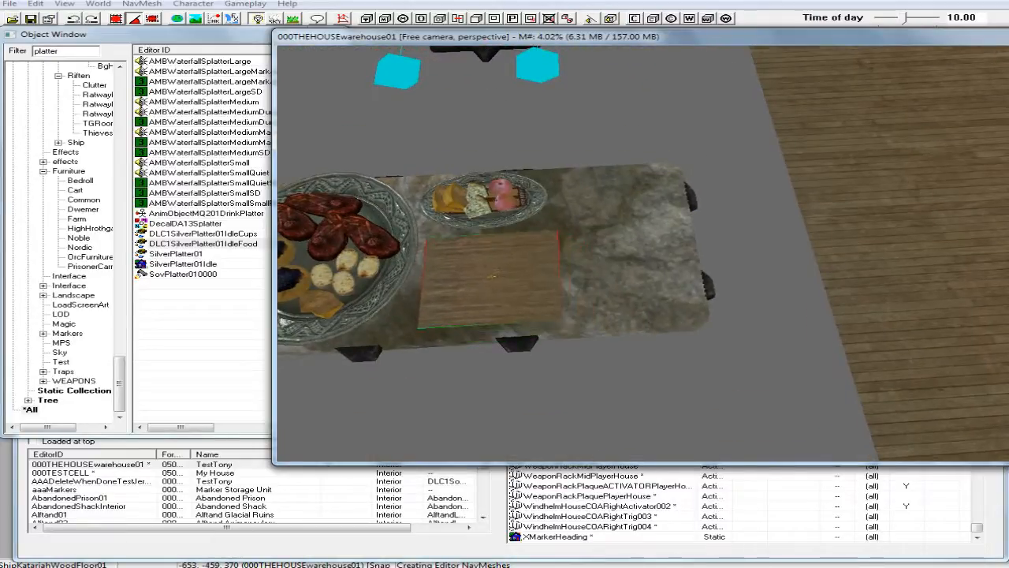
pyautogui.moveTo(492, 277); pyautogui.dragTo(497, 276)
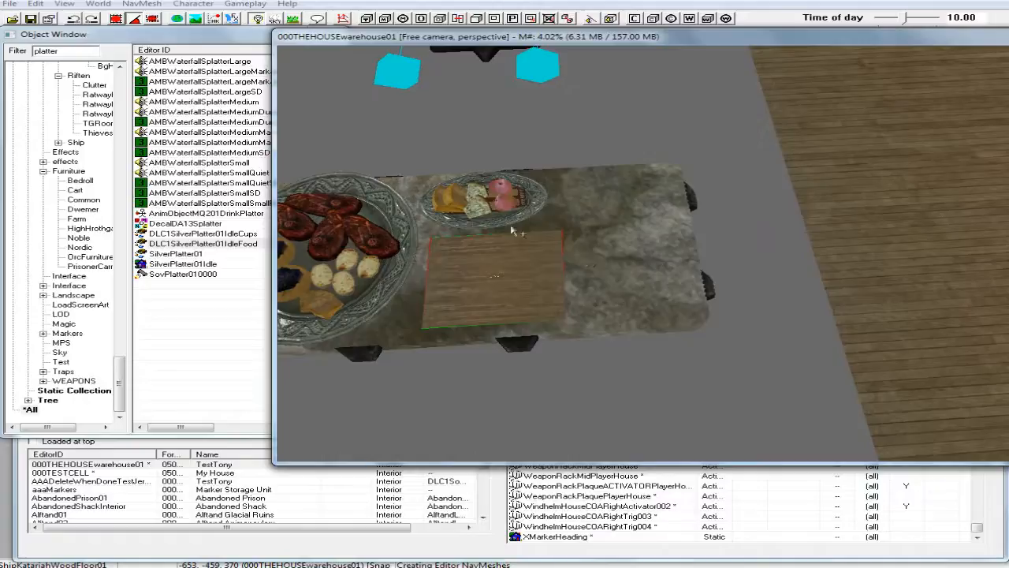
# Search the object list for "cleaver", and replace that filter with "dagger".
pyautogui.moveTo(67, 51); pyautogui.dragTo(13, 52)
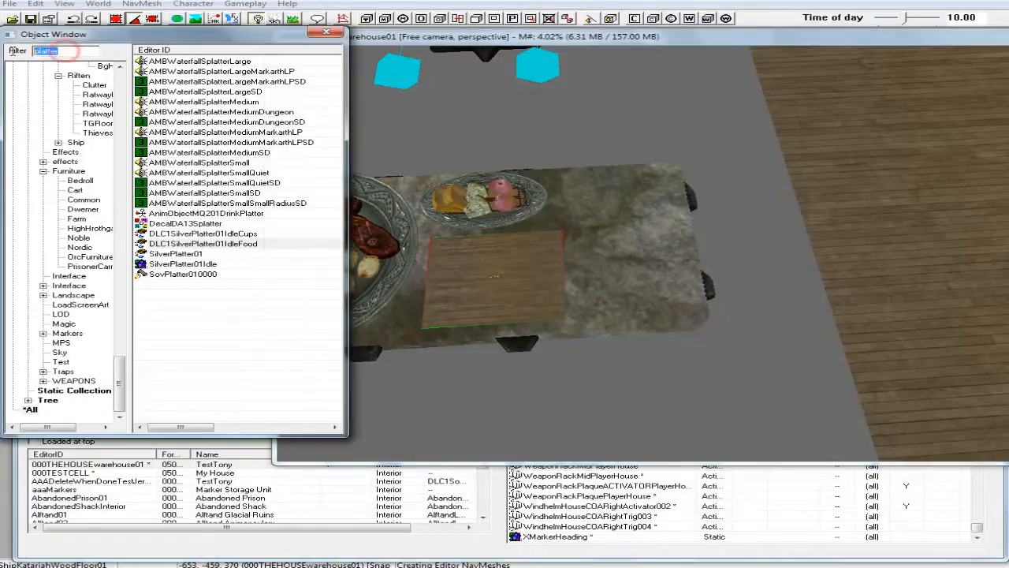
pyautogui.write('cleav')
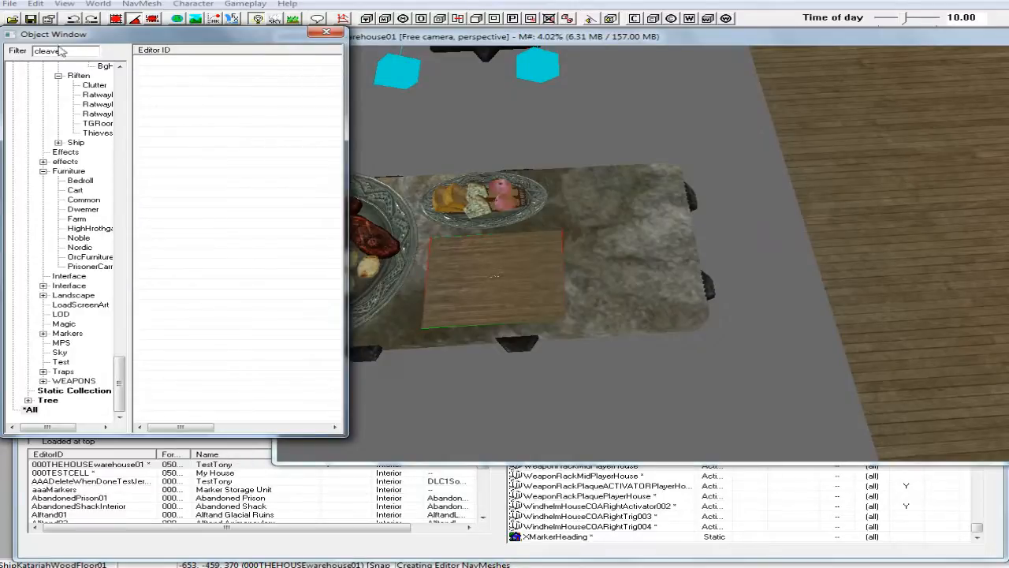
pyautogui.moveTo(72, 51); pyautogui.dragTo(4, 50)
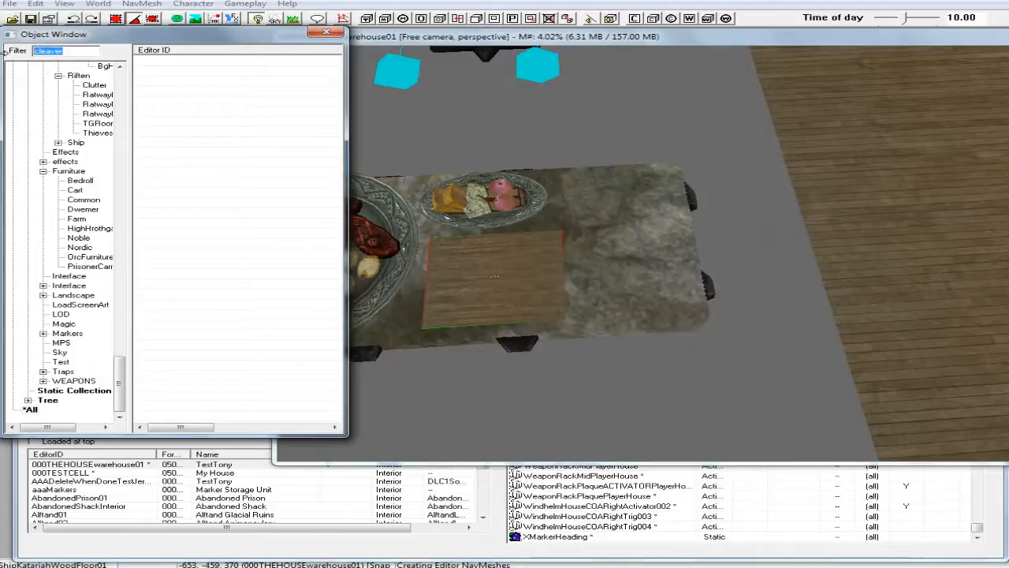
pyautogui.write('dagger')
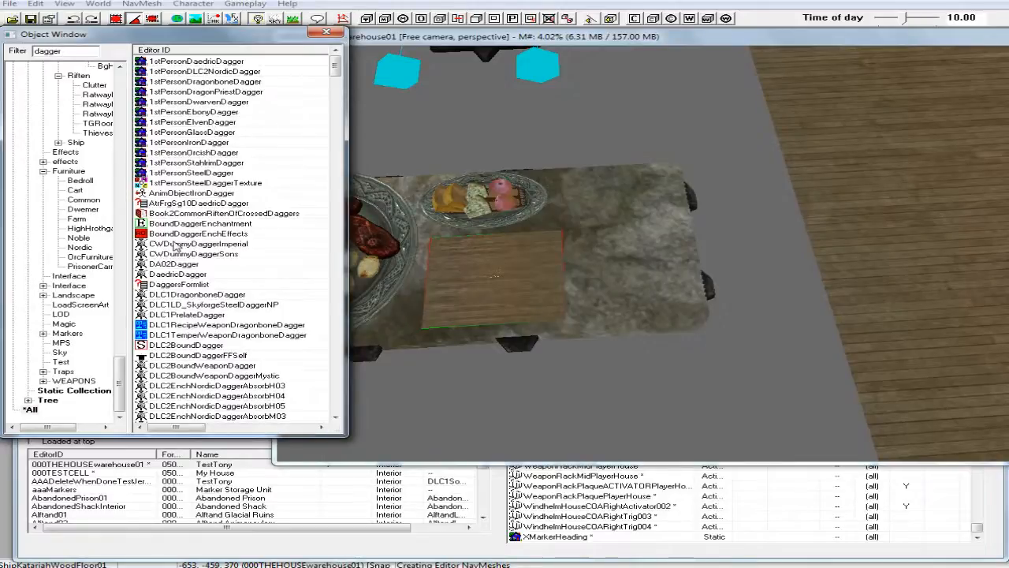
# Preview the DaedricDagger model from the filtered dagger objects and close the preview.
pyautogui.click(183, 254)
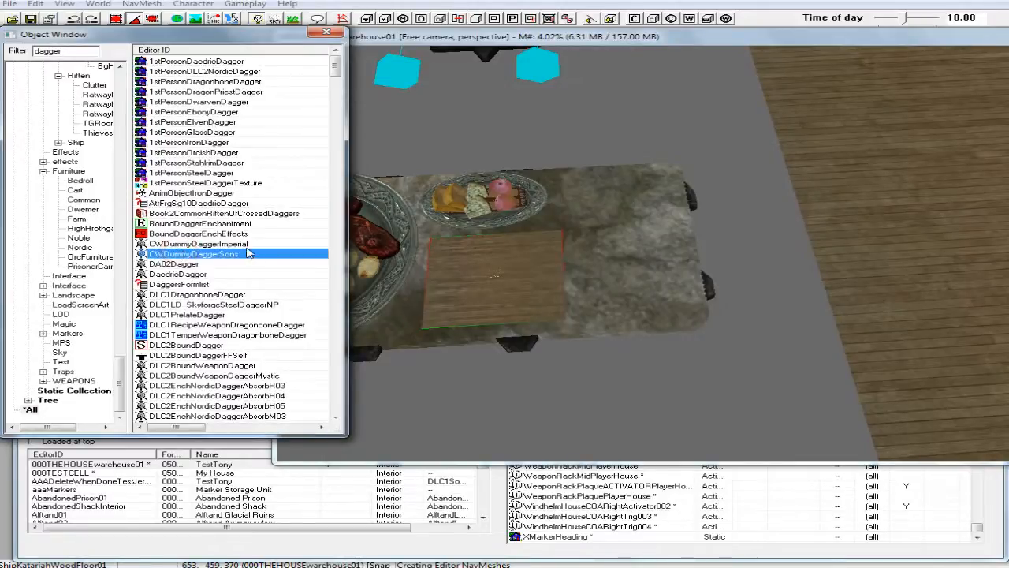
pyautogui.scroll(-1, 247, 254)
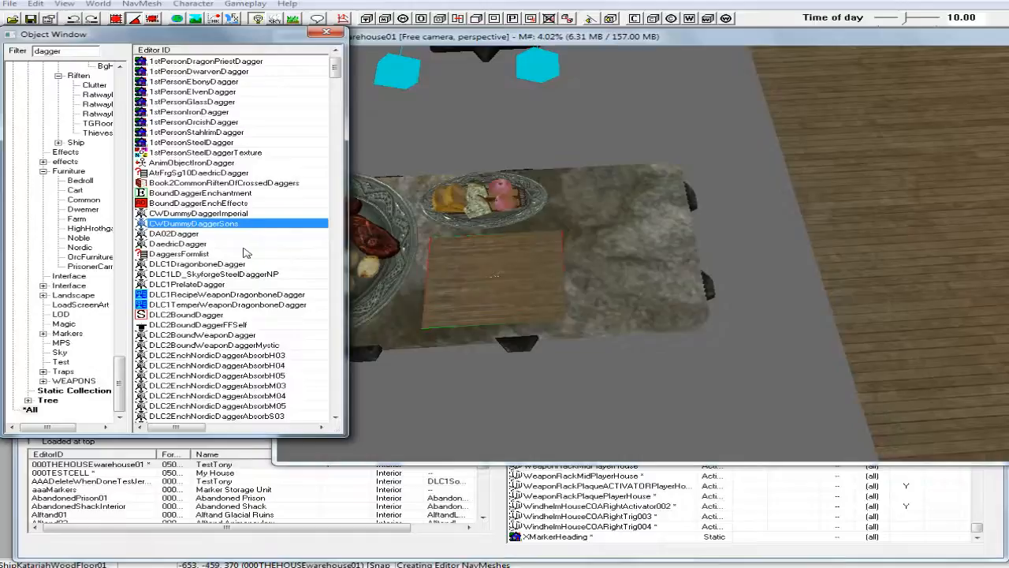
pyautogui.click(190, 245)
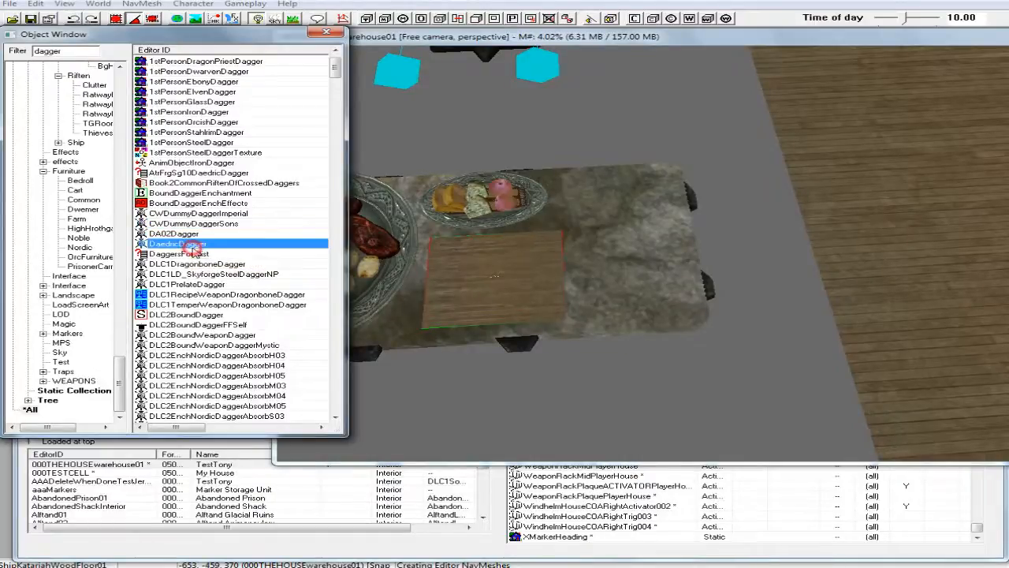
pyautogui.rightClick(214, 249)
pyautogui.click(258, 310)
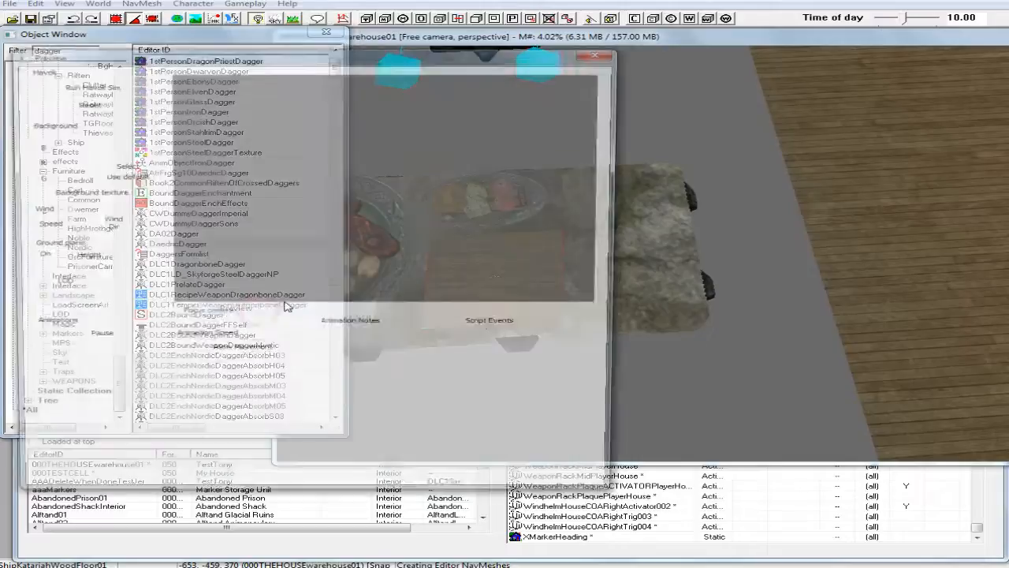
pyautogui.moveTo(439, 207); pyautogui.dragTo(422, 273)
pyautogui.click(602, 53)
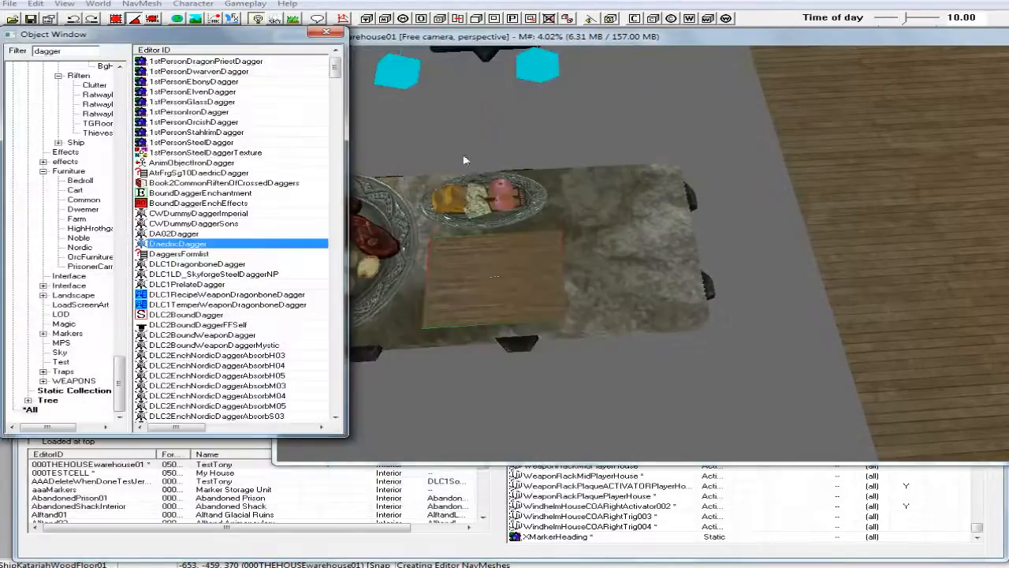
# Preview the DLC1DragonboneDagger model up close and close the preview.
pyautogui.scroll(-2, 222, 285)
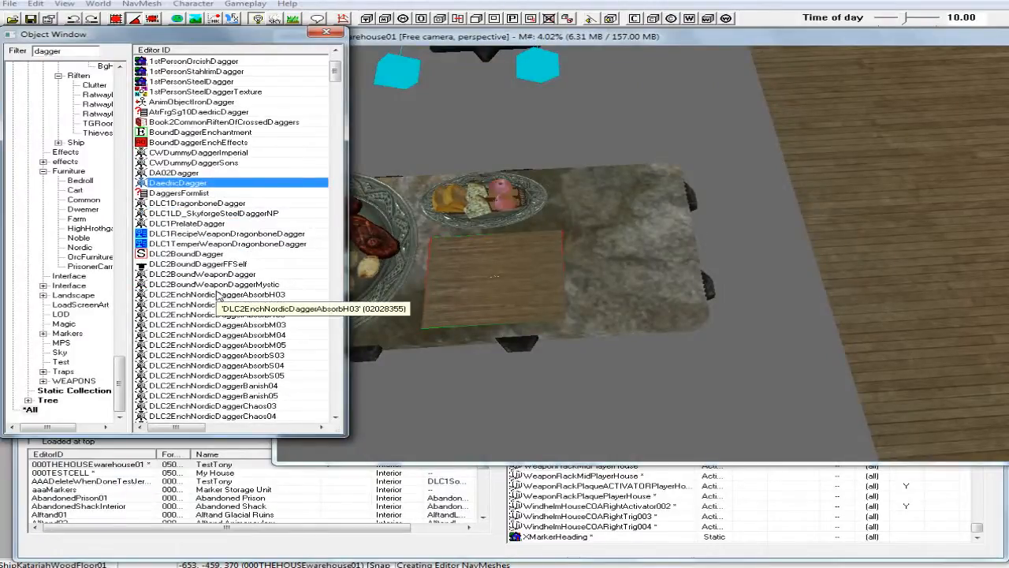
pyautogui.click(214, 202)
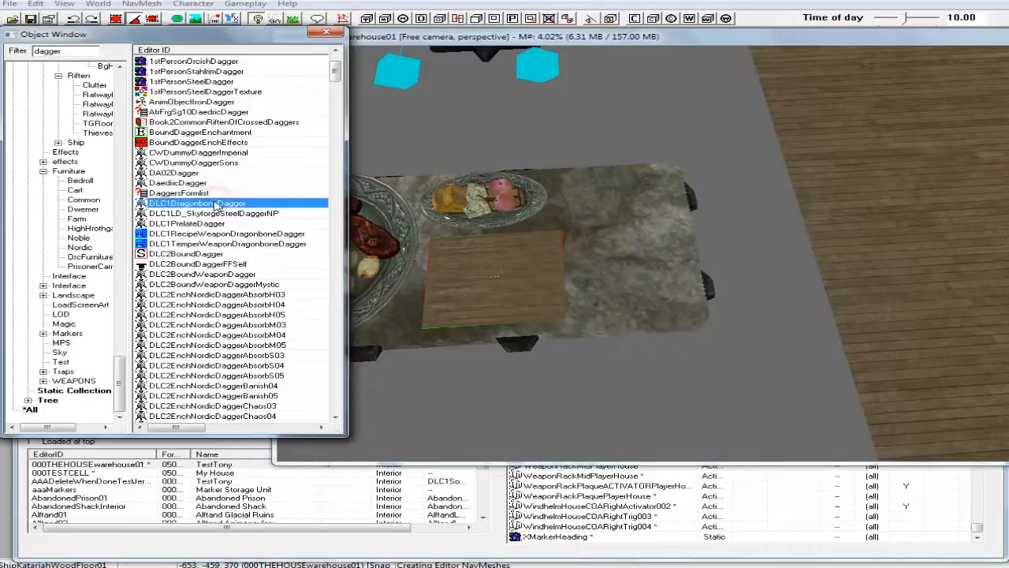
pyautogui.rightClick(217, 203)
pyautogui.click(258, 261)
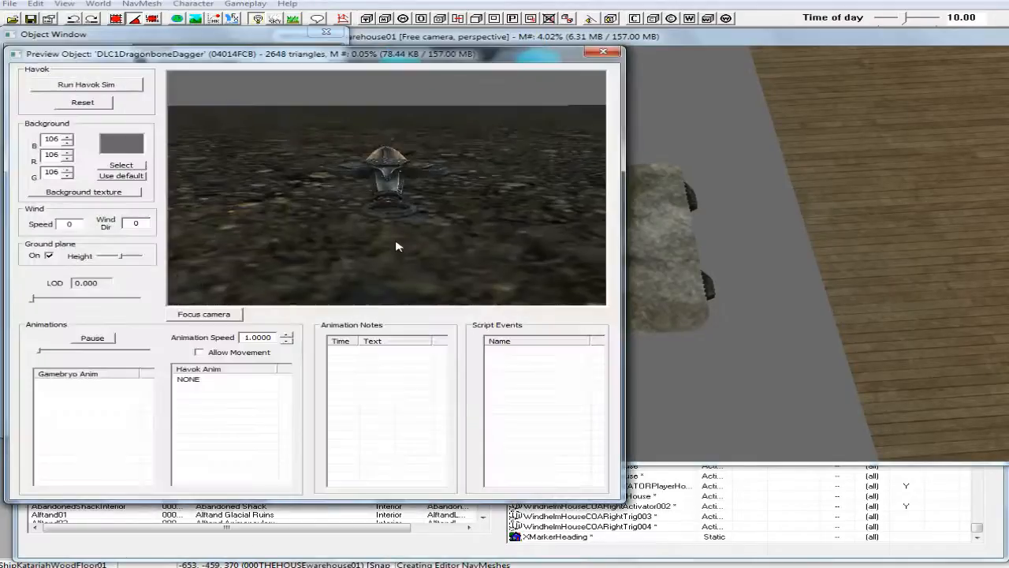
pyautogui.scroll(3, 395, 256)
pyautogui.keyDown('shift'); pyautogui.moveTo(394, 260); pyautogui.dragTo(369, 277, button='middle'); pyautogui.keyUp('shift')
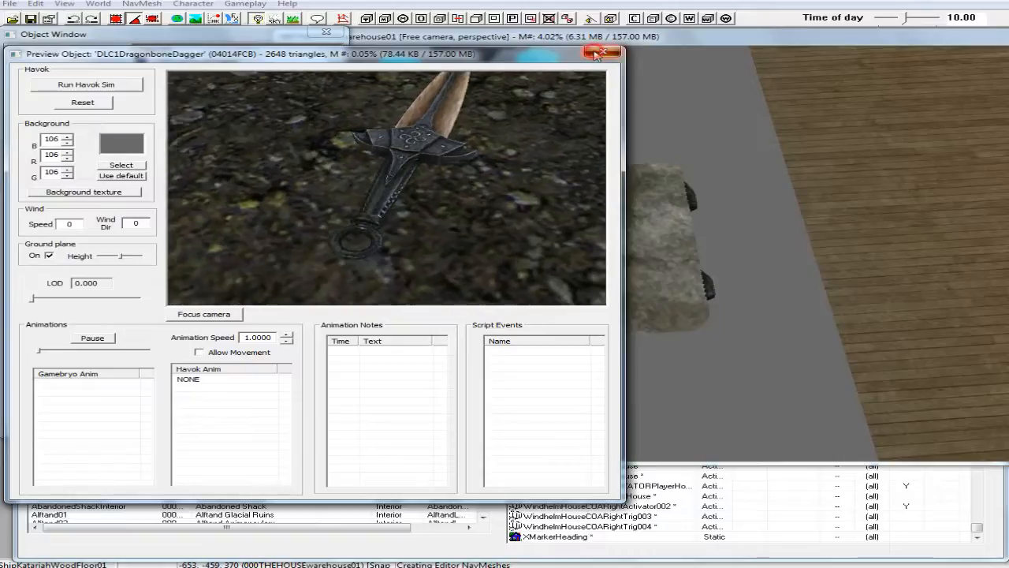
pyautogui.click(596, 52)
# Place a DLC1DragonboneDagger on the stone table beside the placemat, rotated so its blade points toward the table's far side.
pyautogui.moveTo(140, 204); pyautogui.dragTo(620, 275)
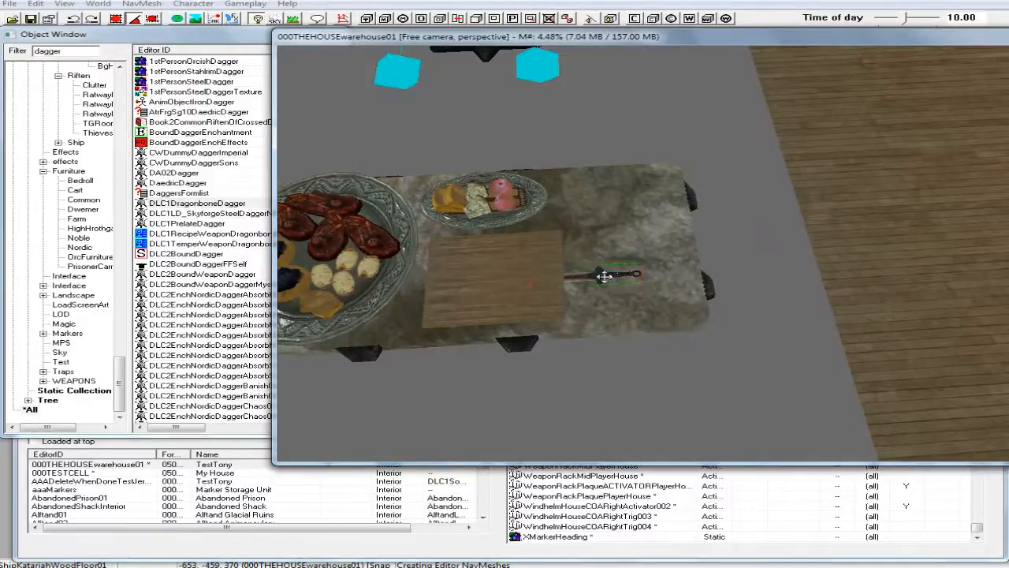
pyautogui.moveTo(602, 277); pyautogui.dragTo(647, 277, button='right')
pyautogui.moveTo(616, 269); pyautogui.dragTo(597, 284)
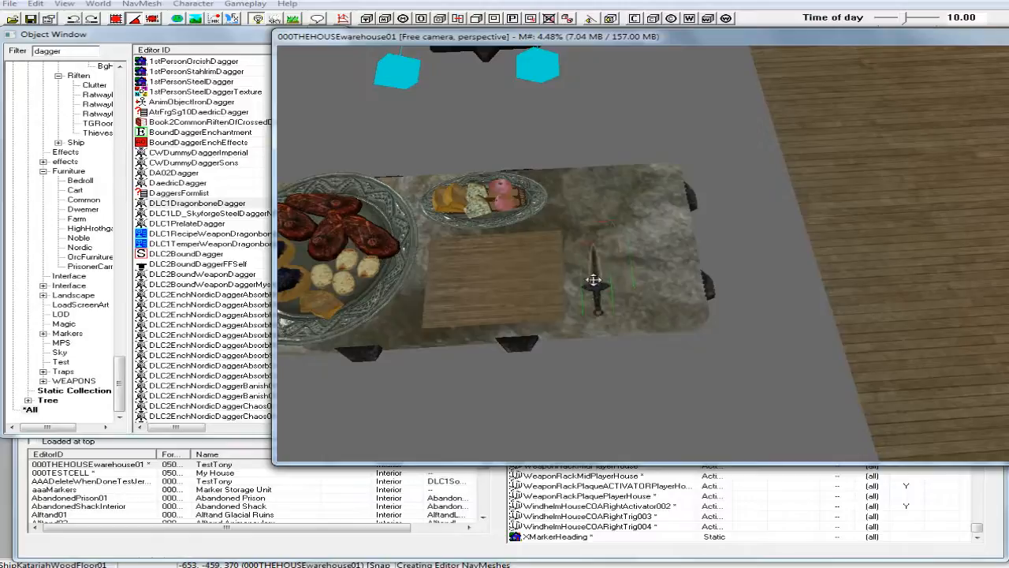
pyautogui.moveTo(597, 284); pyautogui.dragTo(608, 284, button='right')
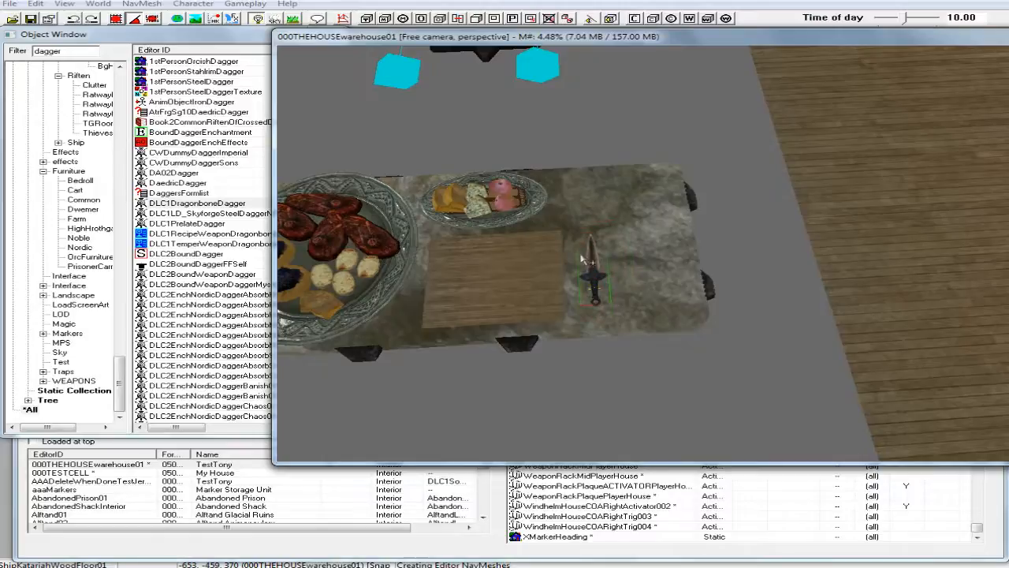
# Adjust the dagger's height and drop it onto the stone tabletop.
pyautogui.keyDown('shift'); pyautogui.moveTo(579, 257); pyautogui.dragTo(580, 219, button='middle'); pyautogui.keyUp('shift')
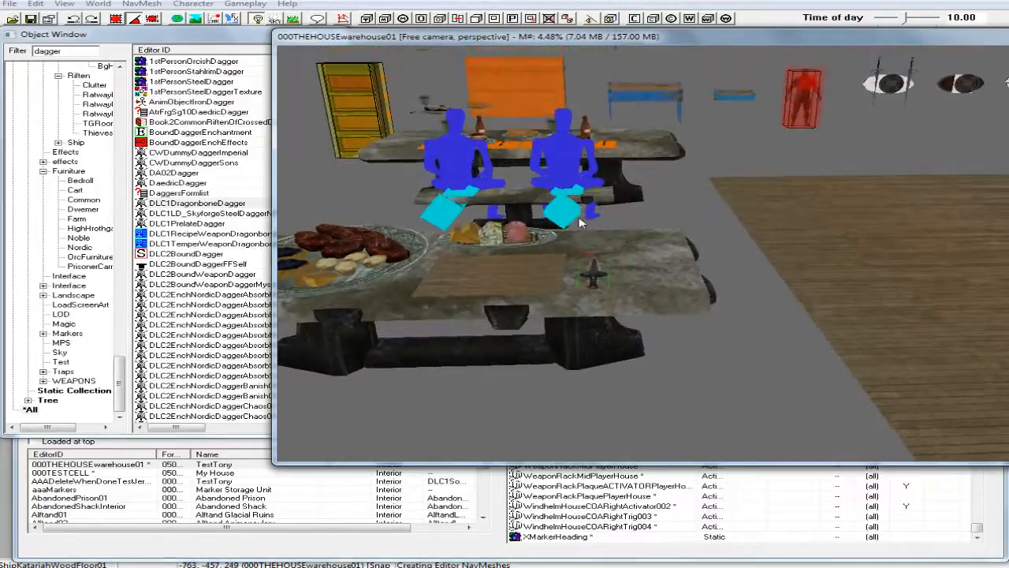
pyautogui.press('z')
pyautogui.moveTo(594, 273); pyautogui.dragTo(593, 246)
pyautogui.press('f')
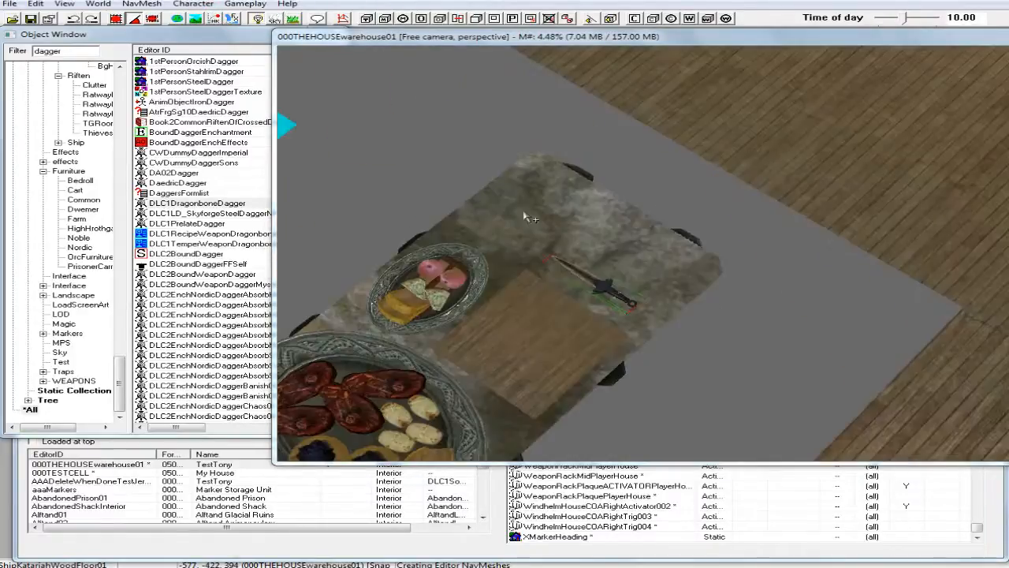
# Enable Don't Havok Settle on the placed dagger's reference.
pyautogui.keyDown('shift'); pyautogui.moveTo(525, 217); pyautogui.dragTo(593, 270, button='middle'); pyautogui.keyUp('shift')
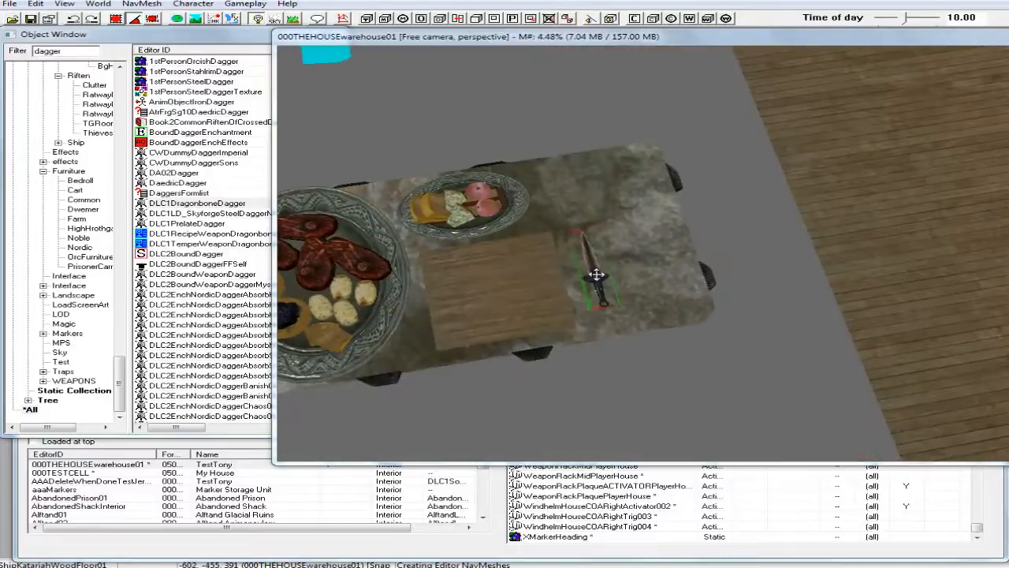
pyautogui.click(598, 276)
pyautogui.doubleClick(597, 276)
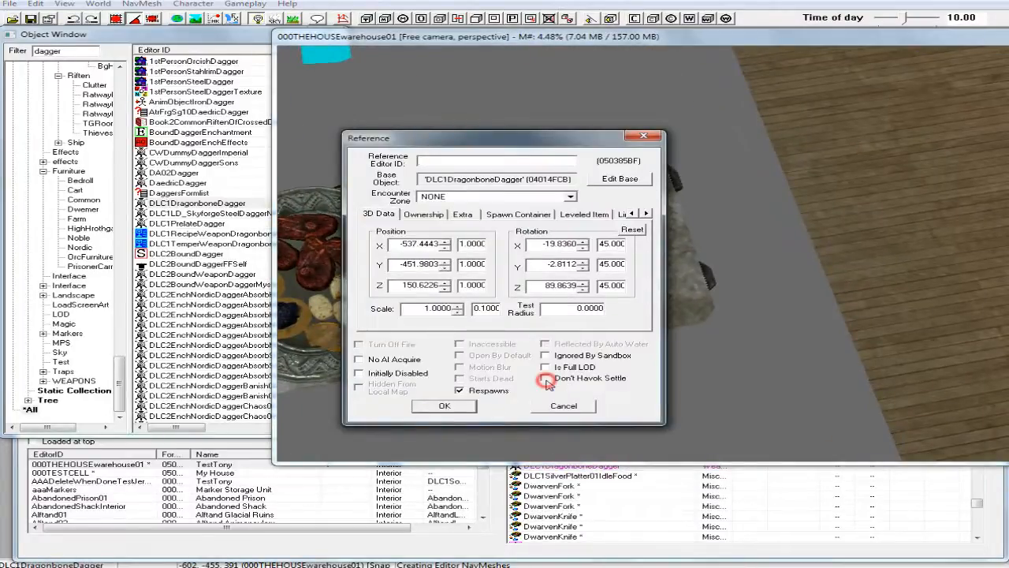
pyautogui.click(454, 407)
# Filter the object list by "mead" and place a FoodBlackBriarMeadPrivateReserve bottle on the stone table near the small platter.
pyautogui.keyDown('shift'); pyautogui.moveTo(593, 348); pyautogui.dragTo(517, 335, button='middle'); pyautogui.keyUp('shift')
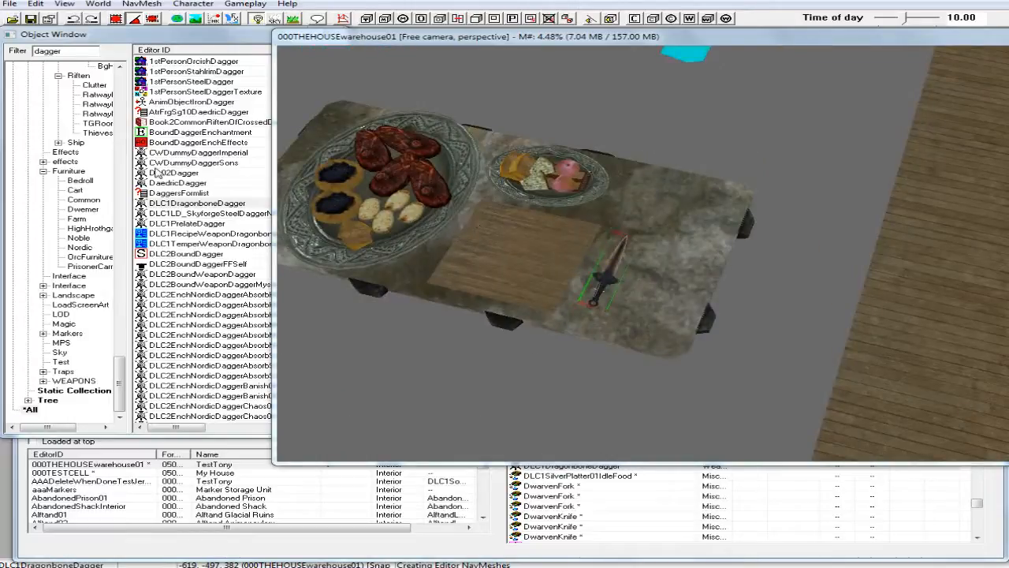
pyautogui.click(67, 53)
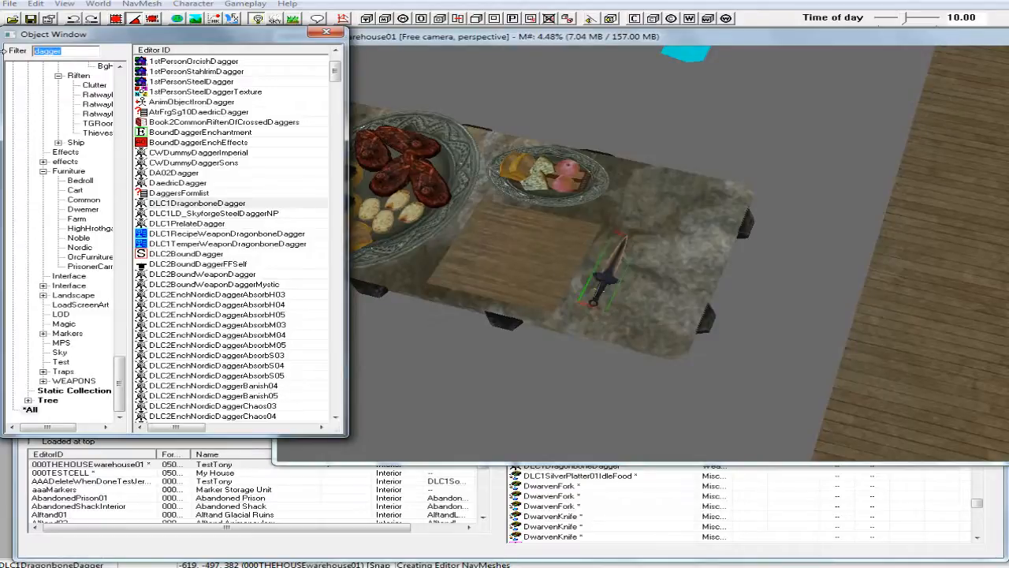
pyautogui.write('mead')
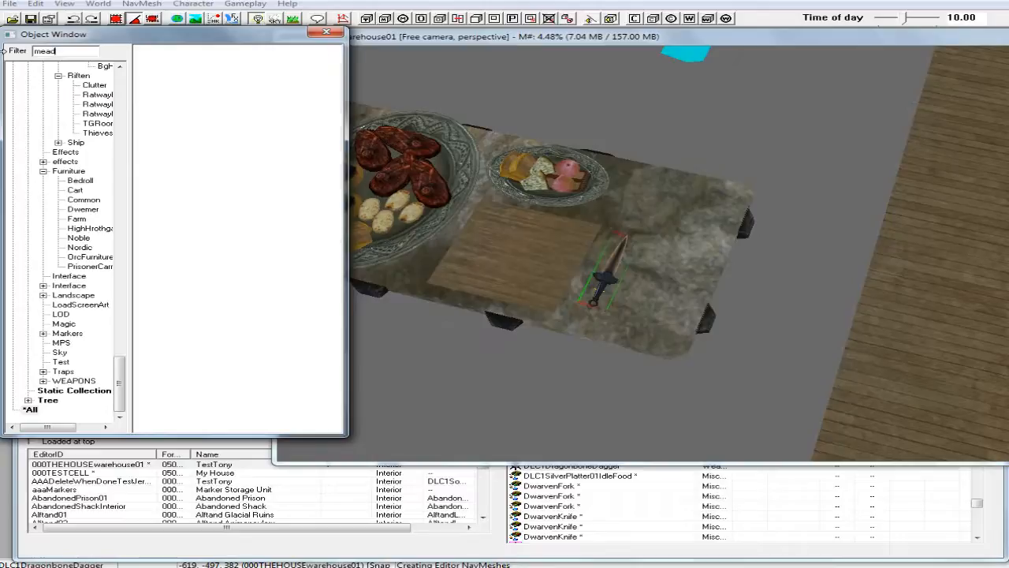
pyautogui.moveTo(336, 83); pyautogui.dragTo(339, 120)
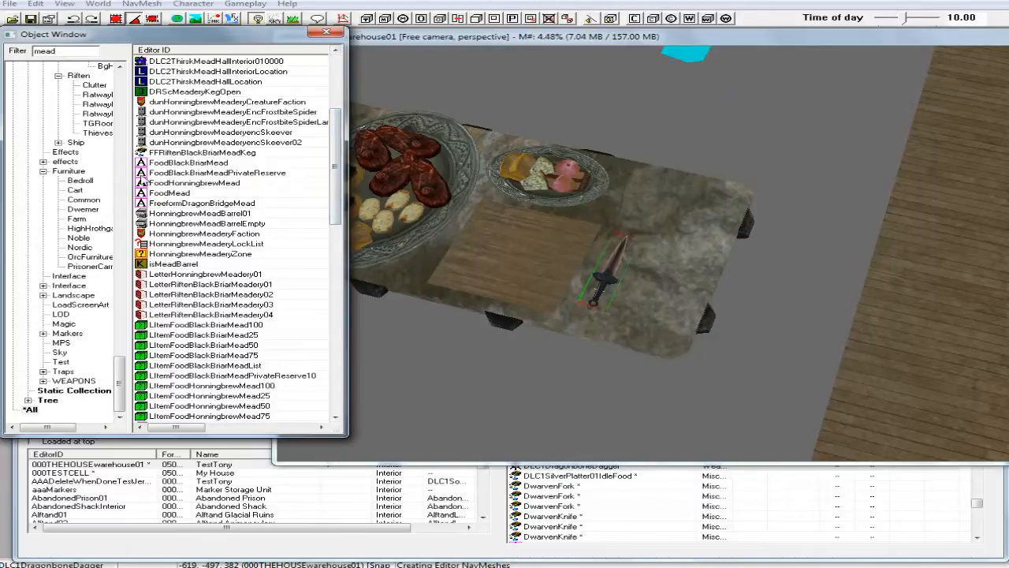
pyautogui.moveTo(147, 173); pyautogui.dragTo(666, 211)
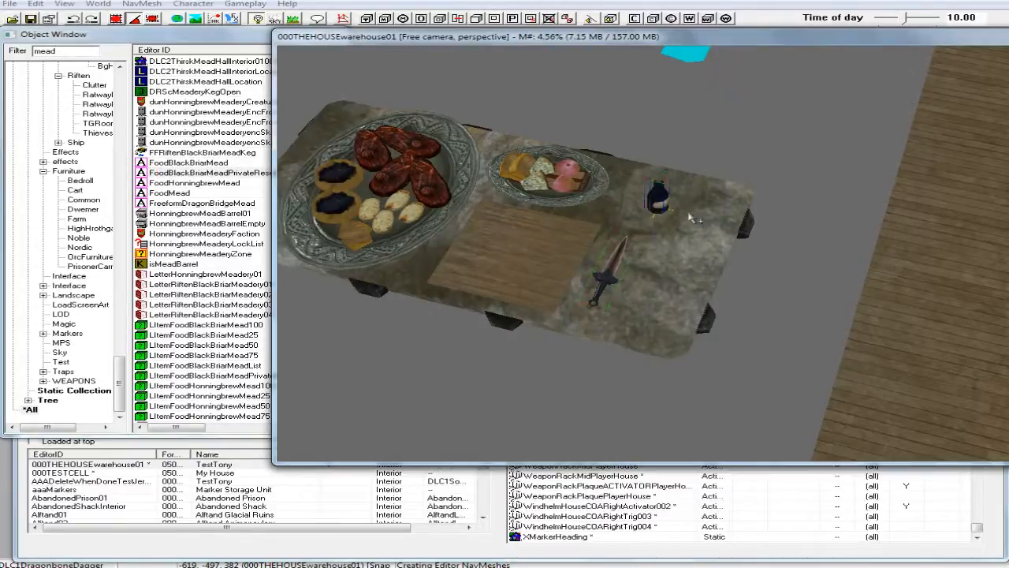
# Position the mead bottle between the dagger's tip and the small platter, and turn it to -45 degrees about Z.
pyautogui.keyDown('shift'); pyautogui.moveTo(676, 208); pyautogui.dragTo(609, 213, button='middle'); pyautogui.keyUp('shift')
pyautogui.scroll(3, 602, 168)
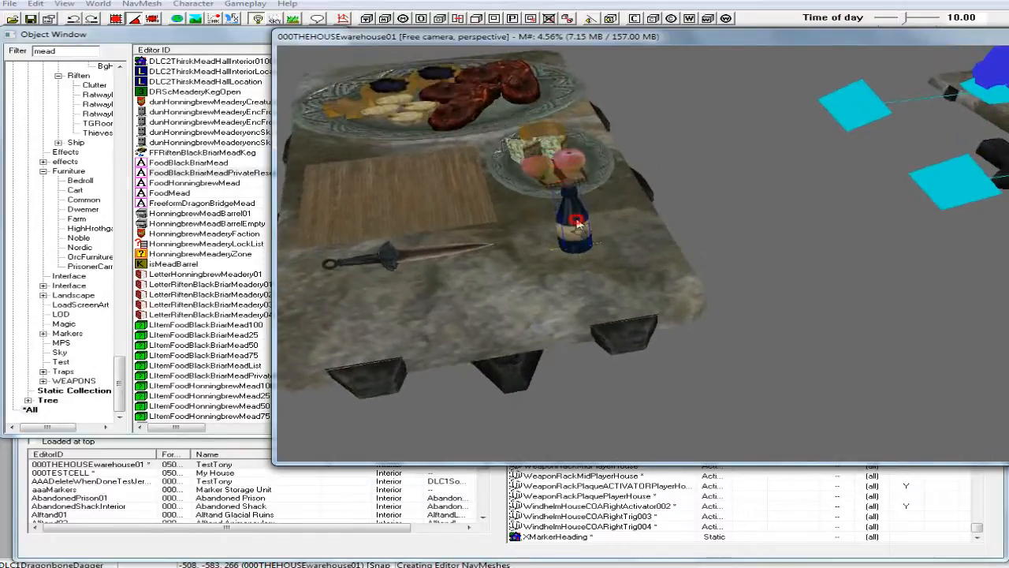
pyautogui.moveTo(577, 223); pyautogui.dragTo(580, 210)
pyautogui.moveTo(581, 201); pyautogui.dragTo(590, 201, button='right')
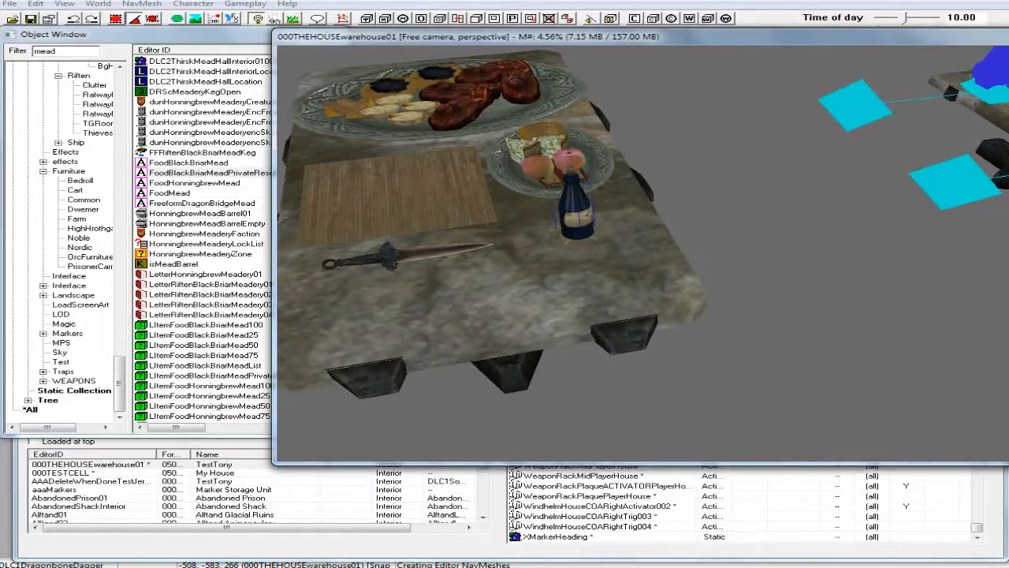
pyautogui.keyDown('shift'); pyautogui.moveTo(575, 186); pyautogui.dragTo(469, 192, button='middle'); pyautogui.keyUp('shift')
pyautogui.moveTo(607, 230)
pyautogui.mouseDown()
pyautogui.moveTo(630, 226)
pyautogui.moveTo(600, 226)
pyautogui.mouseUp()
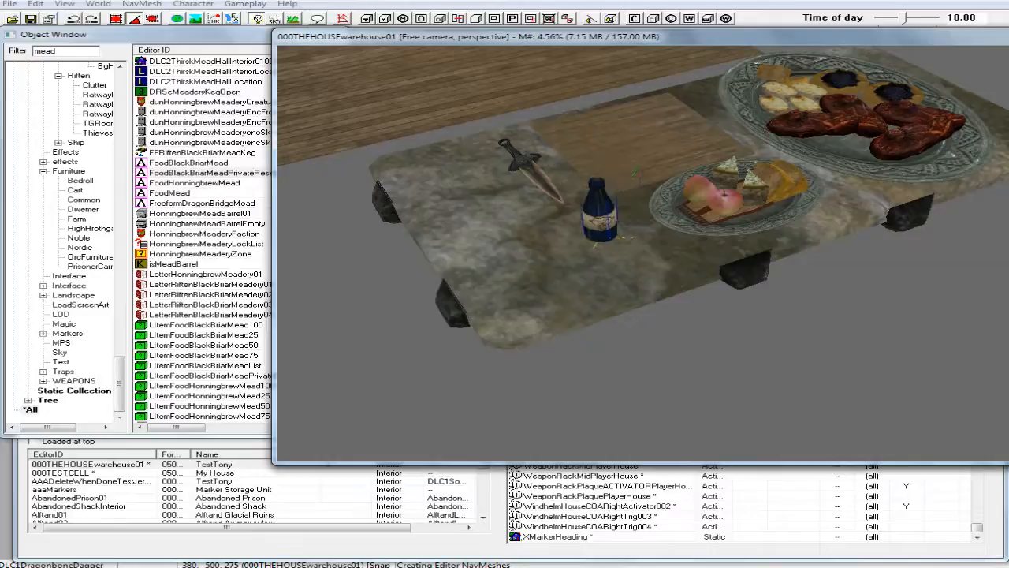
# Enable Don't Havok Settle on the mead bottle's reference.
pyautogui.doubleClick(604, 210)
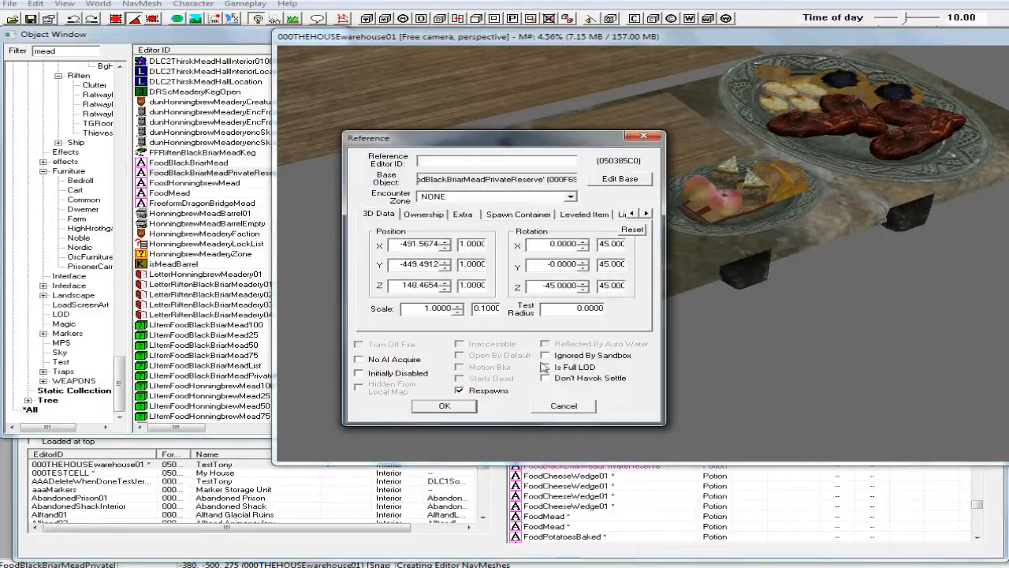
pyautogui.click(548, 379)
pyautogui.click(454, 408)
# Duplicate the mead bottle and stand the copy beside the original, on the side away from the small platter.
pyautogui.rightClick(607, 215)
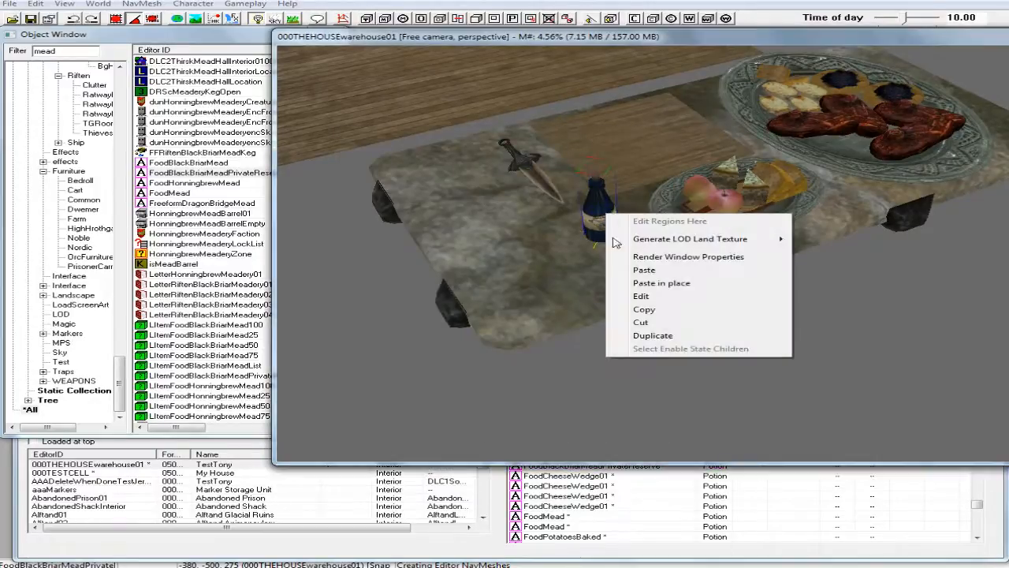
pyautogui.click(651, 337)
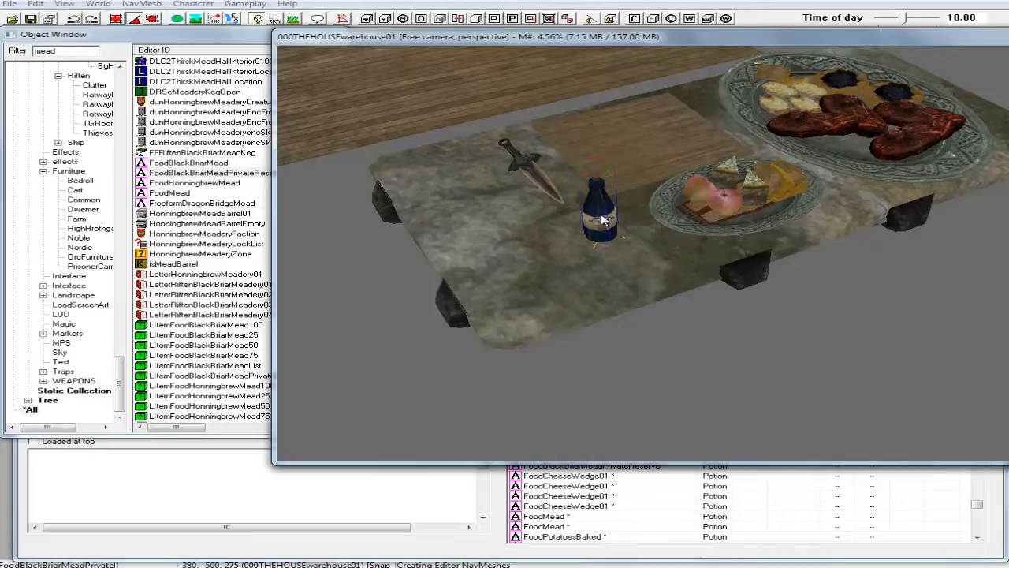
pyautogui.moveTo(601, 220); pyautogui.dragTo(562, 221)
pyautogui.keyDown('shift'); pyautogui.moveTo(563, 222); pyautogui.dragTo(547, 240, button='middle'); pyautogui.keyUp('shift')
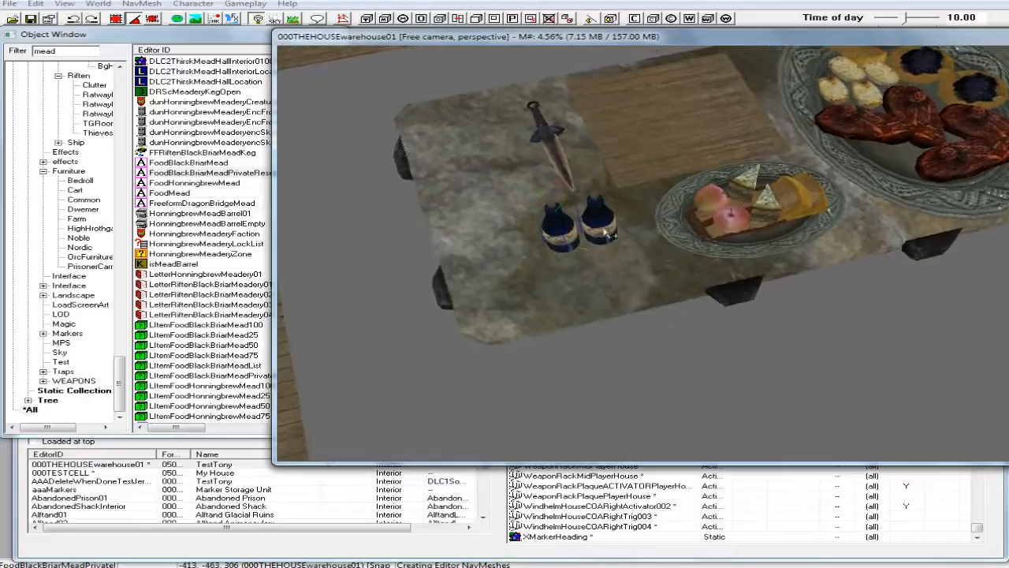
pyautogui.click(607, 235)
pyautogui.keyDown('ctrl'); pyautogui.click(561, 241); pyautogui.keyUp('ctrl')
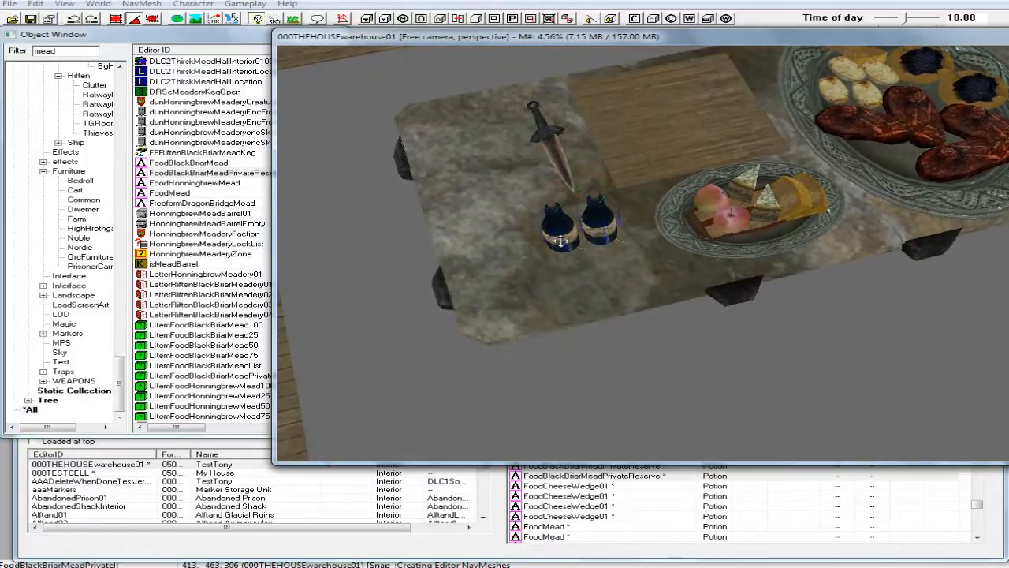
# Duplicate the two mead bottles and stand the copies as a second row nearer the table's edge.
pyautogui.rightClick(561, 240)
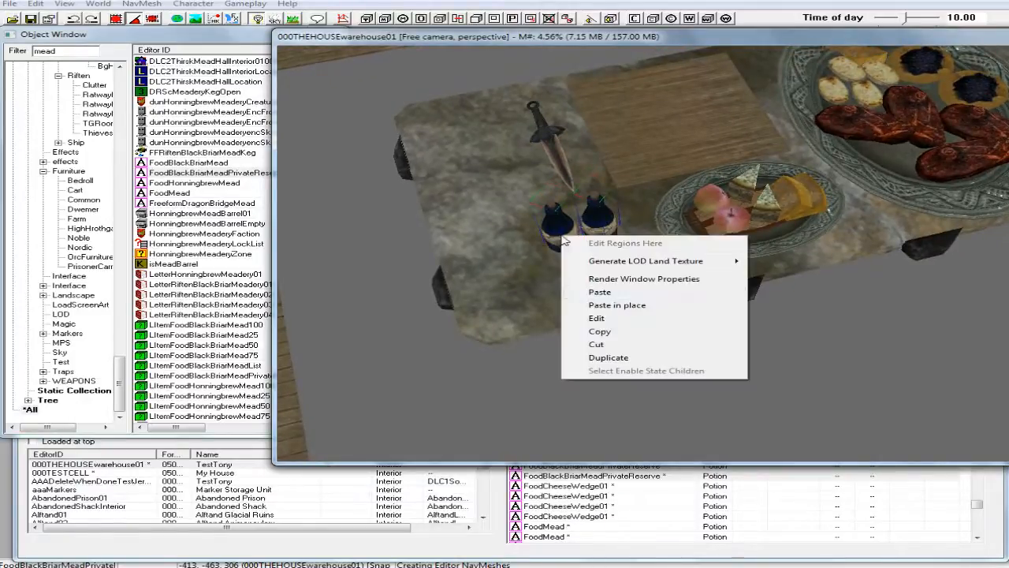
pyautogui.click(596, 357)
pyautogui.moveTo(565, 229); pyautogui.dragTo(577, 263)
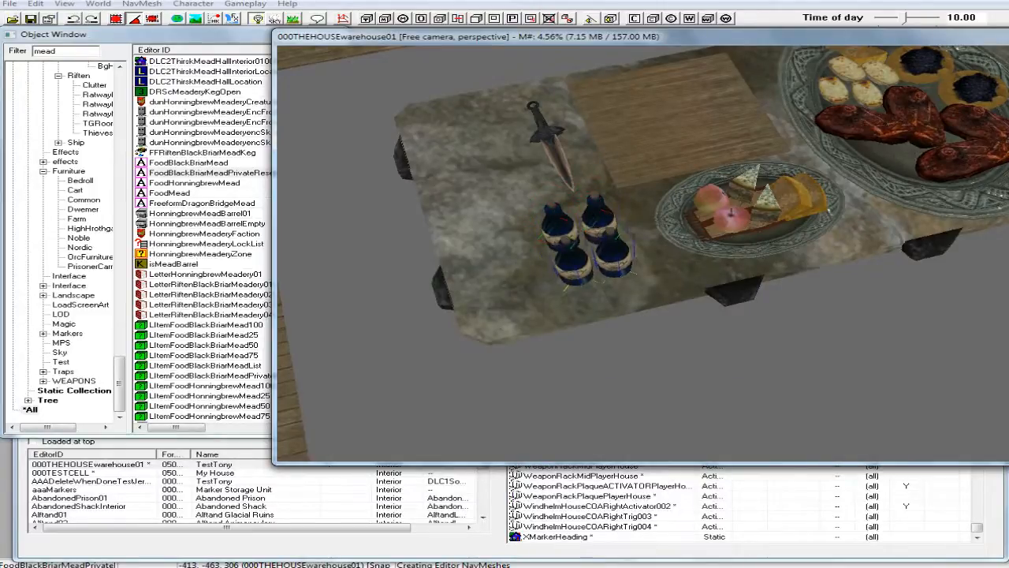
# Duplicate all four mead bottles and place the copies beside them toward the table's end, forming a four-by-two block.
pyautogui.keyDown('ctrl'); pyautogui.click(598, 204); pyautogui.keyUp('ctrl')
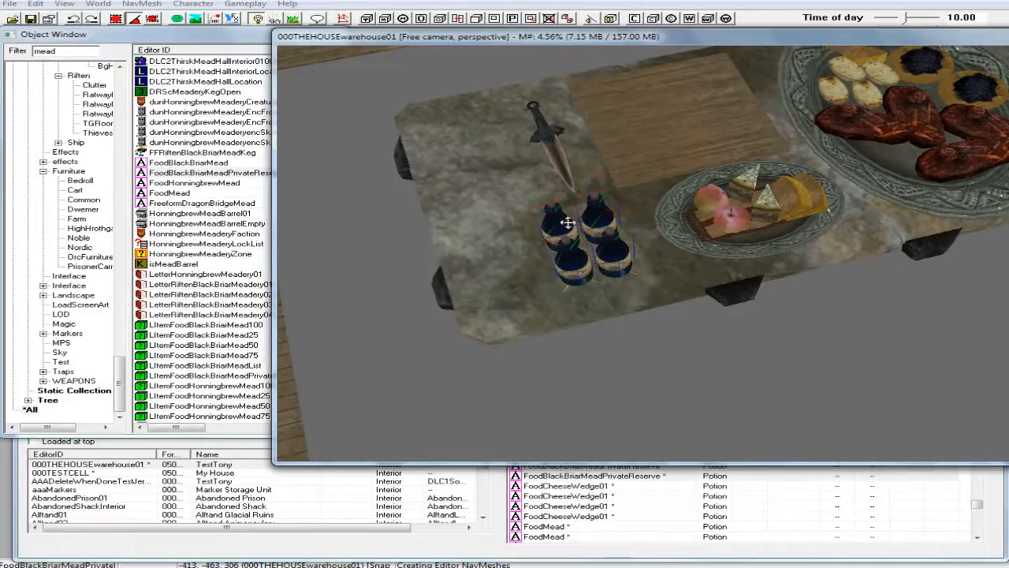
pyautogui.rightClick(566, 223)
pyautogui.click(608, 344)
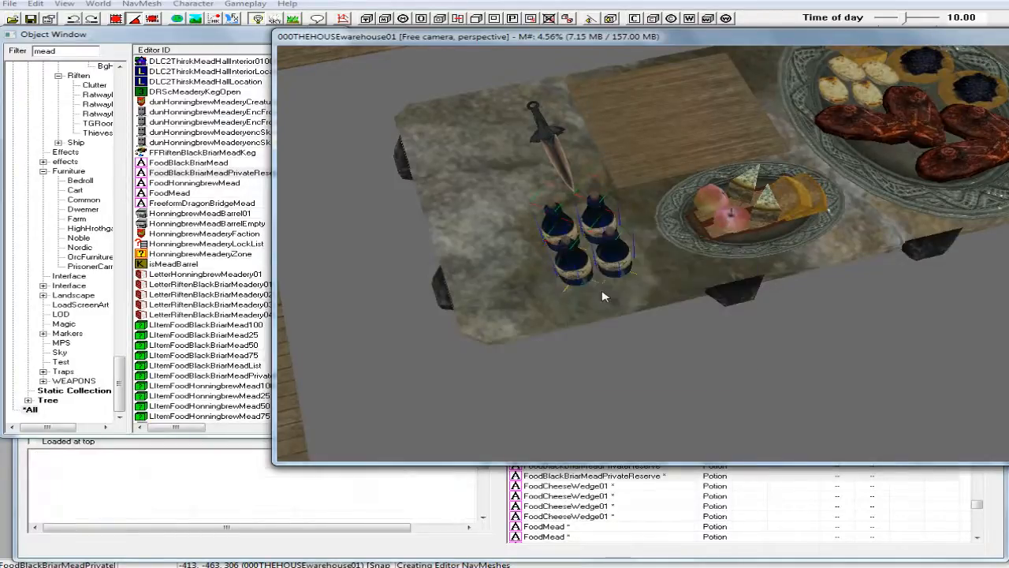
pyautogui.moveTo(579, 261); pyautogui.dragTo(487, 264)
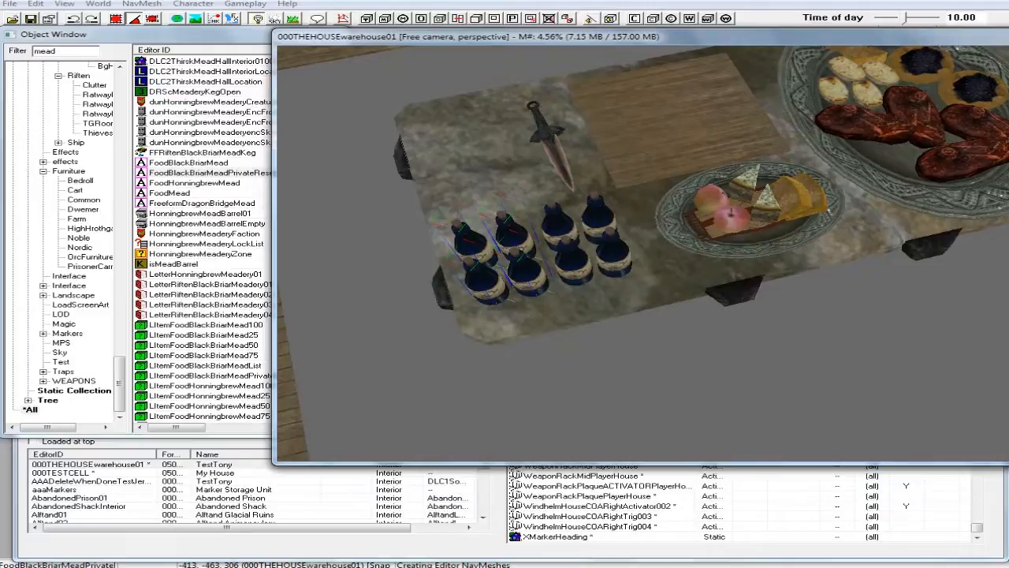
pyautogui.keyDown('shift'); pyautogui.moveTo(507, 280); pyautogui.dragTo(757, 266, button='middle'); pyautogui.keyUp('shift')
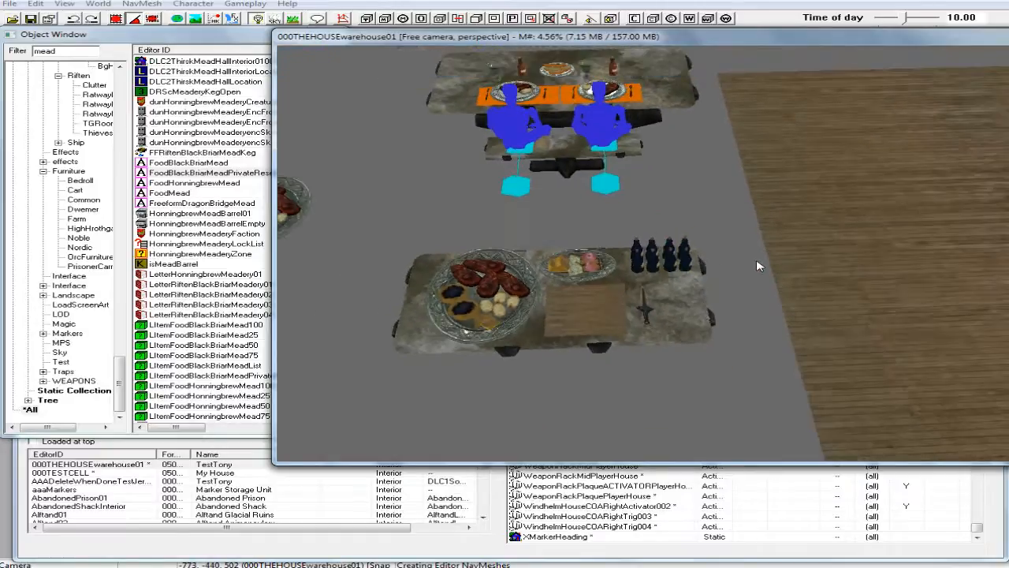
# Save the plugin, accepting all pathfinding warnings.
pyautogui.scroll(-2, 757, 266)
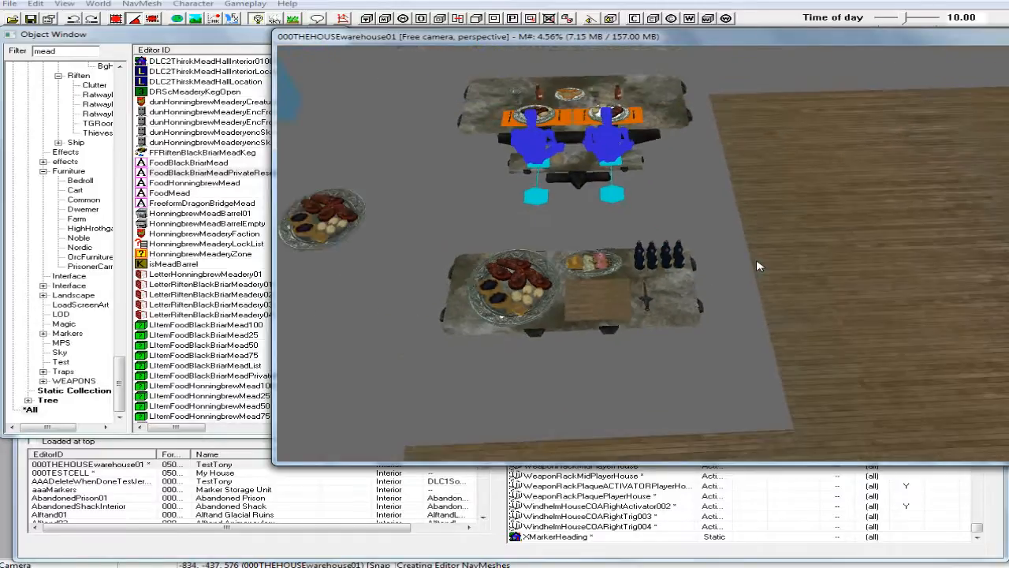
pyautogui.click(30, 18)
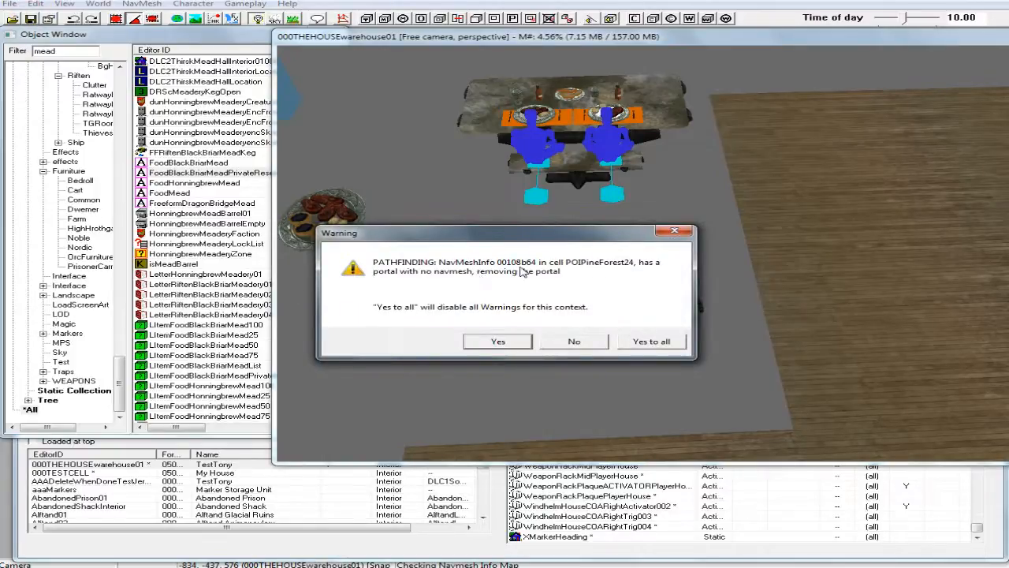
pyautogui.click(668, 343)
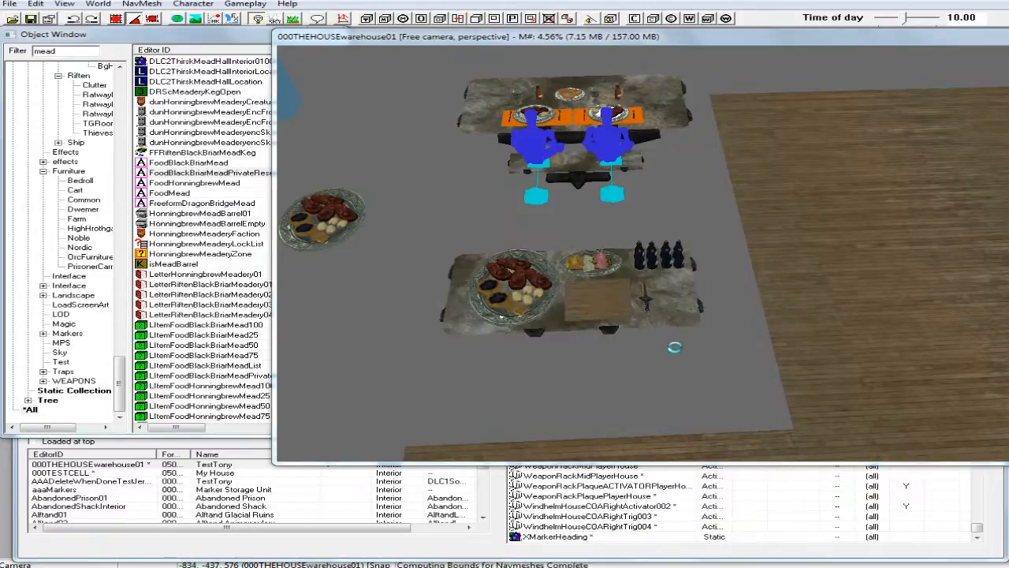
# Select the dressed stone table together with its platters, placemat, dagger and mead bottles, and copy the whole set.
pyautogui.scroll(2, 669, 362)
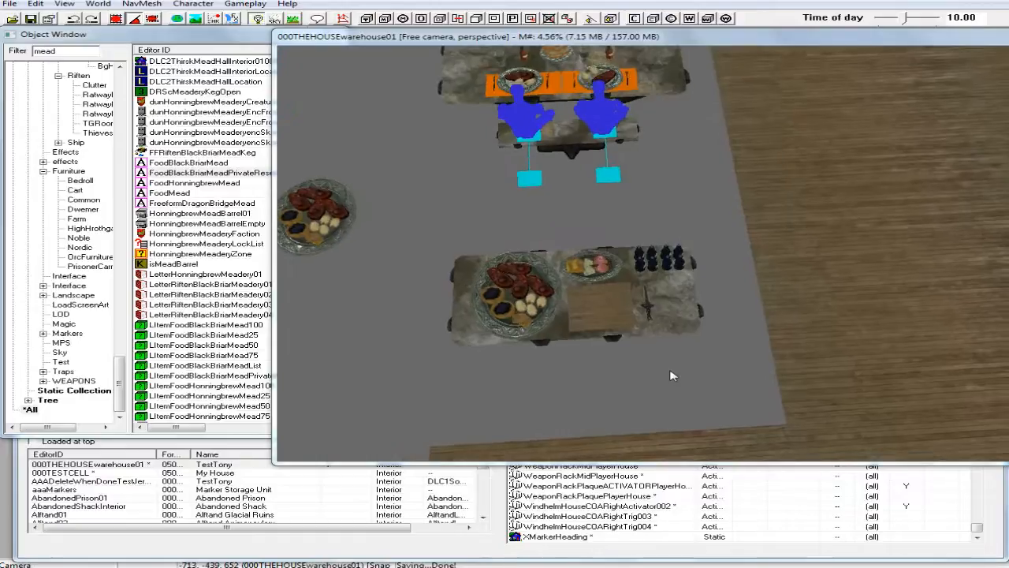
pyautogui.moveTo(422, 236); pyautogui.dragTo(739, 363)
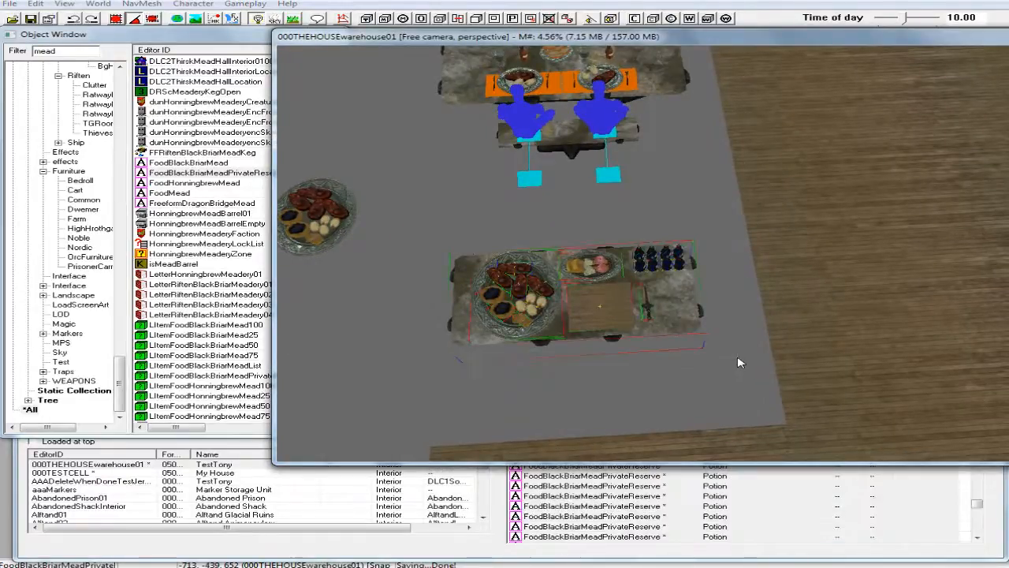
pyautogui.rightClick(600, 308)
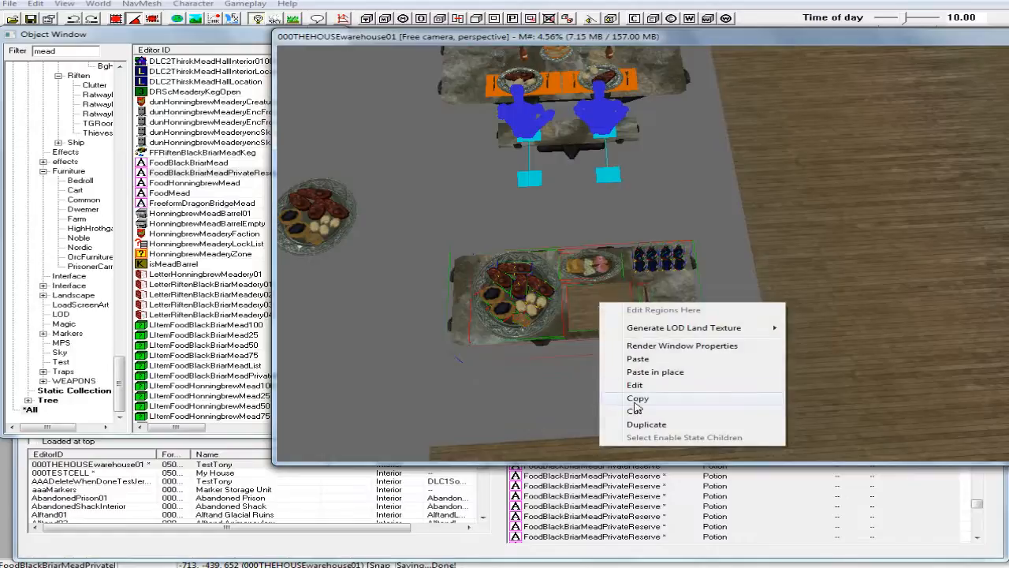
pyautogui.click(638, 400)
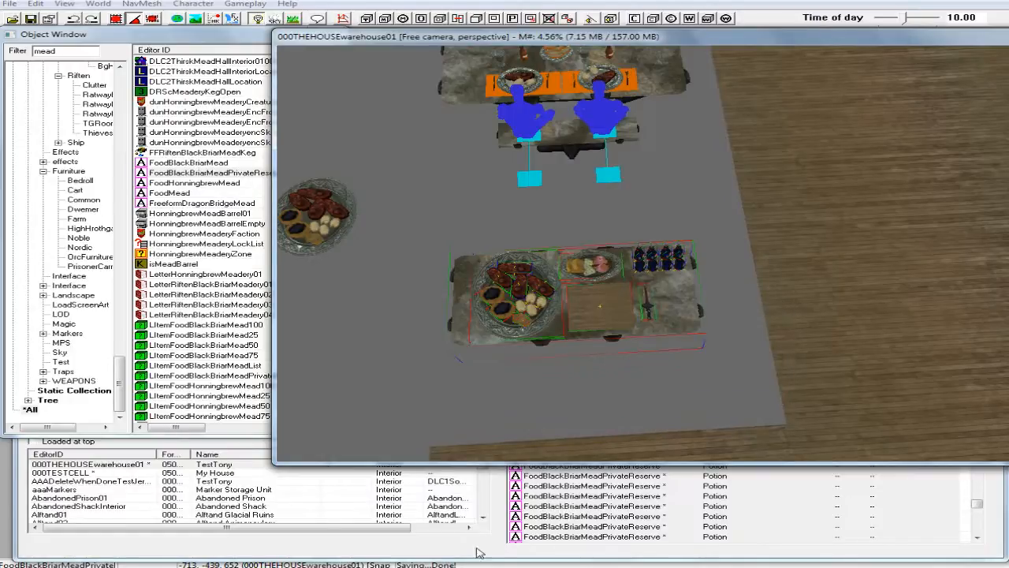
# Load the interior cell 000TESTCELL into the render window.
pyautogui.click(478, 552)
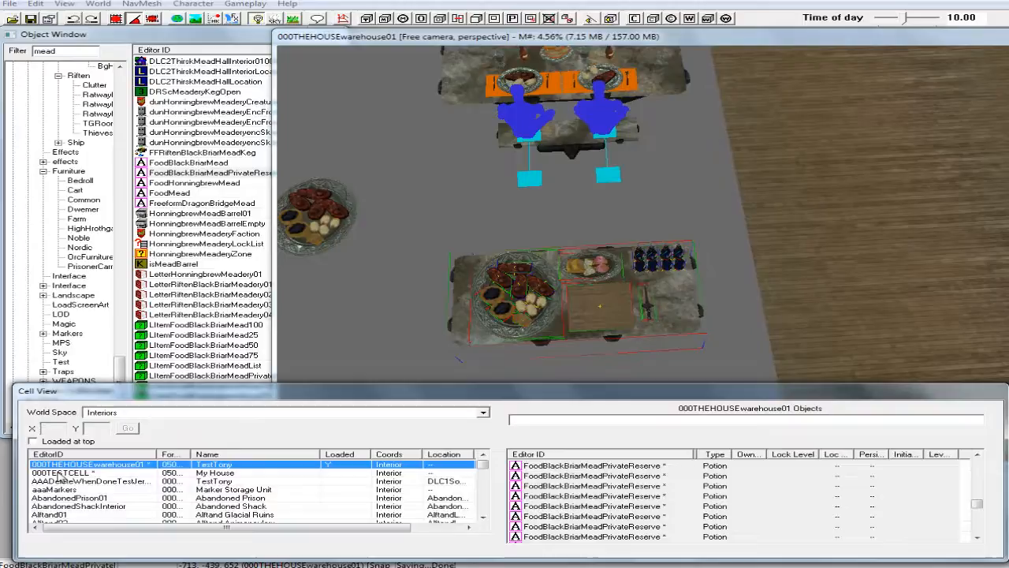
pyautogui.doubleClick(59, 473)
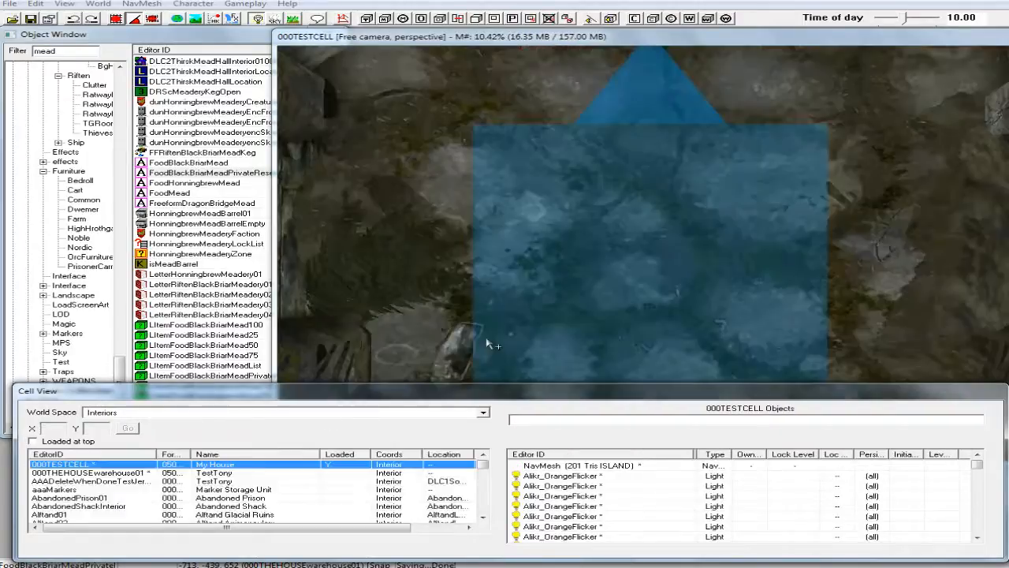
pyautogui.keyDown('shift'); pyautogui.moveTo(608, 270); pyautogui.dragTo(635, 250, button='middle'); pyautogui.keyUp('shift')
pyautogui.scroll(-5, 620, 276)
pyautogui.scroll(-2, 608, 289)
pyautogui.keyDown('shift'); pyautogui.moveTo(608, 289); pyautogui.dragTo(631, 225, button='middle'); pyautogui.keyUp('shift')
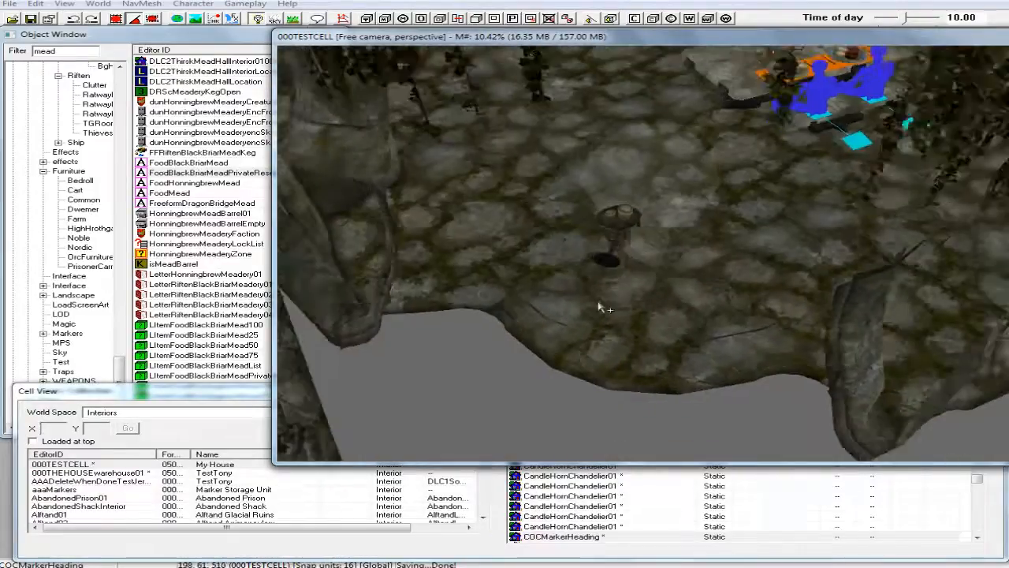
pyautogui.scroll(-4, 648, 280)
pyautogui.moveTo(664, 273); pyautogui.dragTo(654, 302, button='middle')
pyautogui.scroll(3, 654, 302)
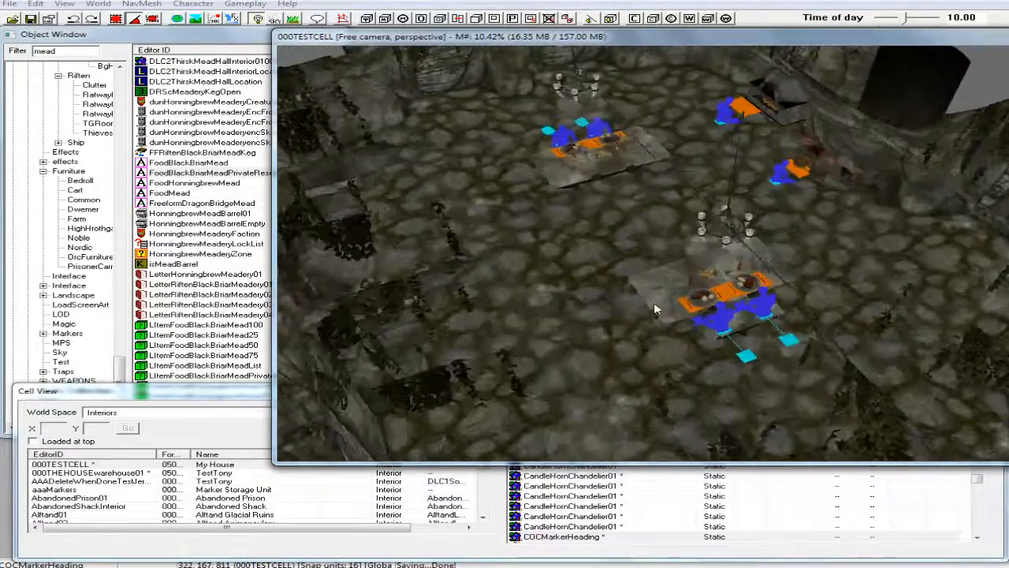
# Paste the dressed table set onto the stone floor in front of the cooking spit, between the two dining tables.
pyautogui.click(530, 279)
pyautogui.keyDown('shift'); pyautogui.moveTo(575, 274); pyautogui.dragTo(623, 305, button='middle'); pyautogui.keyUp('shift')
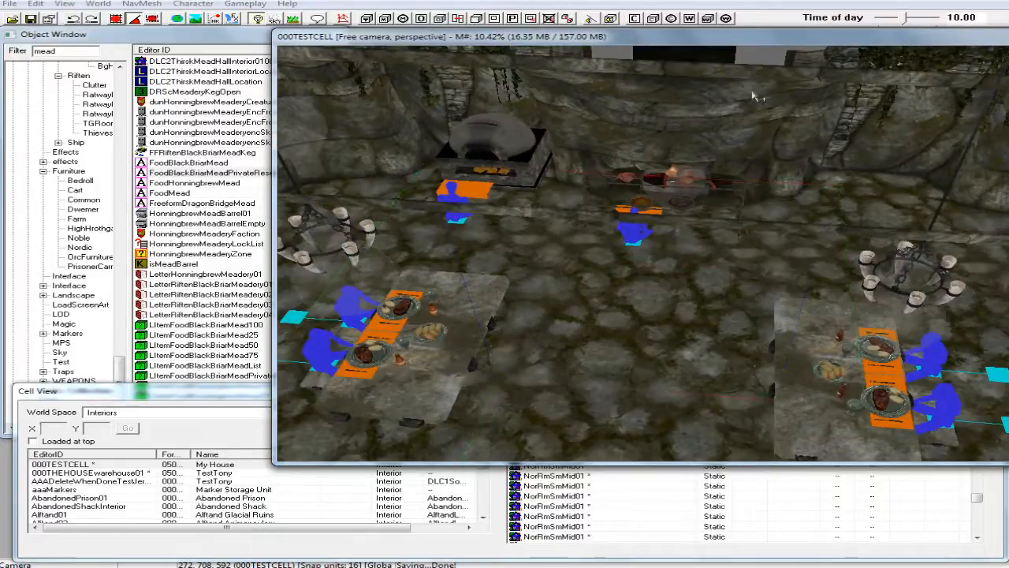
pyautogui.keyDown('shift'); pyautogui.moveTo(694, 209); pyautogui.dragTo(699, 189, button='middle'); pyautogui.keyUp('shift')
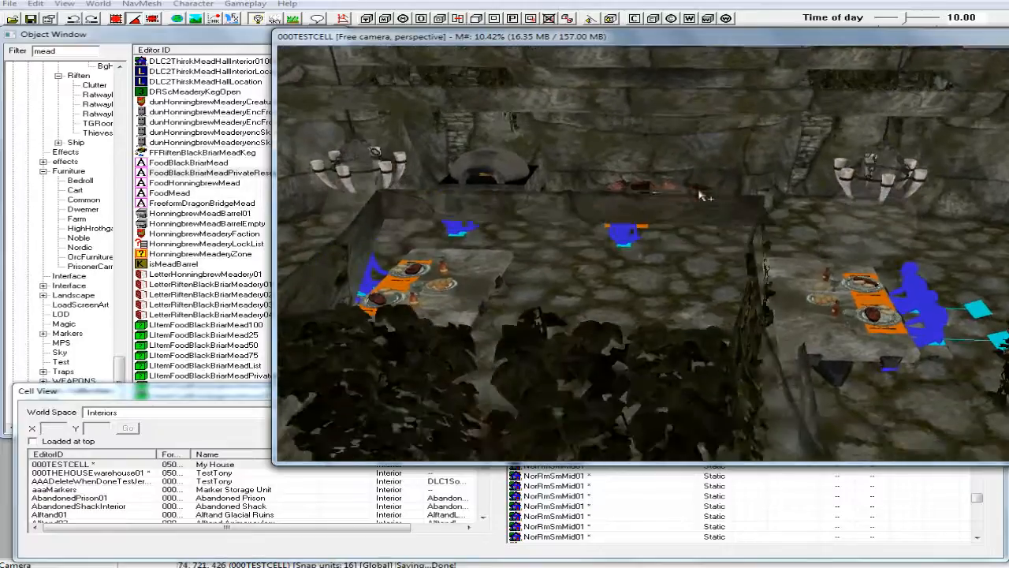
pyautogui.scroll(5, 700, 197)
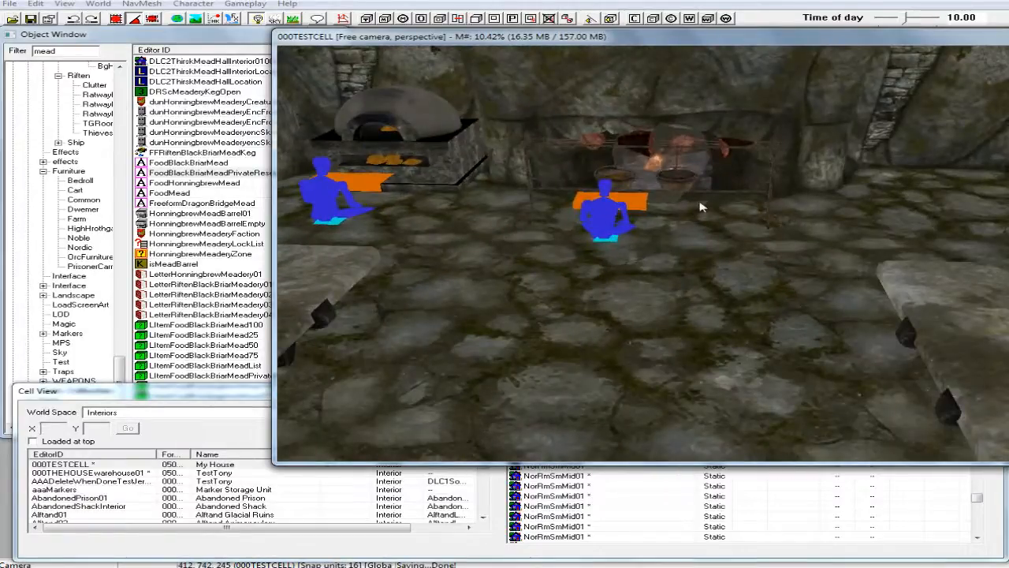
pyautogui.scroll(2, 704, 203)
pyautogui.rightClick(653, 283)
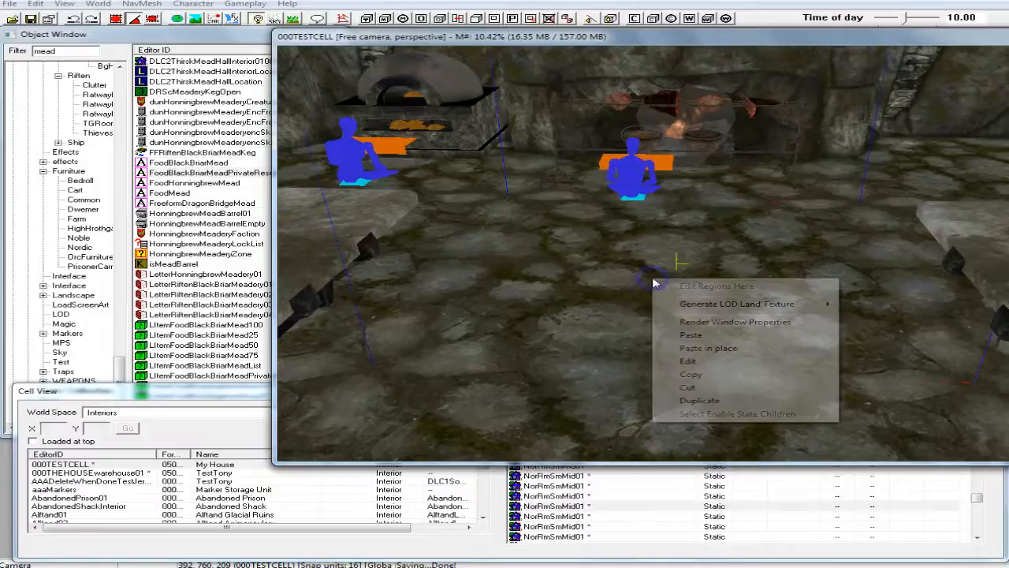
pyautogui.click(697, 338)
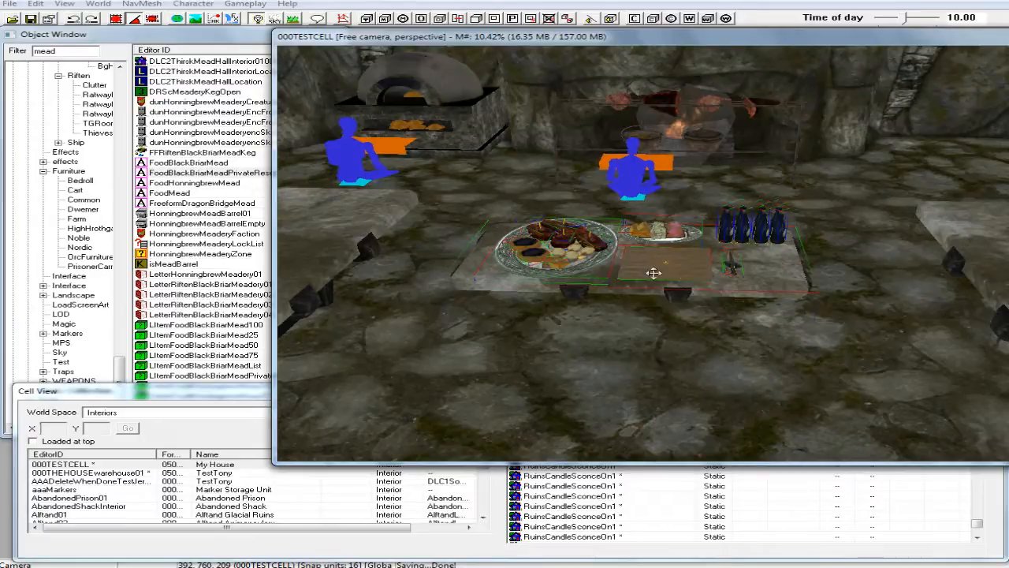
# Turn the pasted table set so its placemat side faces the cooking spit, and raise it until its legs clear the floor.
pyautogui.moveTo(688, 278); pyautogui.dragTo(769, 277, button='right')
pyautogui.keyDown('shift'); pyautogui.moveTo(704, 272); pyautogui.dragTo(705, 253, button='middle'); pyautogui.keyUp('shift')
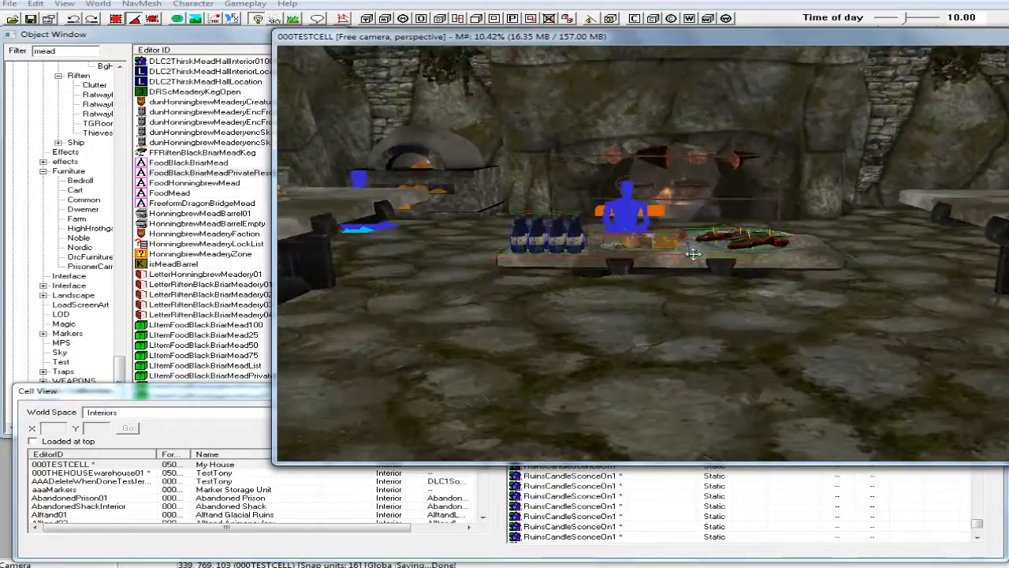
pyautogui.press('z')
pyautogui.moveTo(694, 258); pyautogui.dragTo(694, 218)
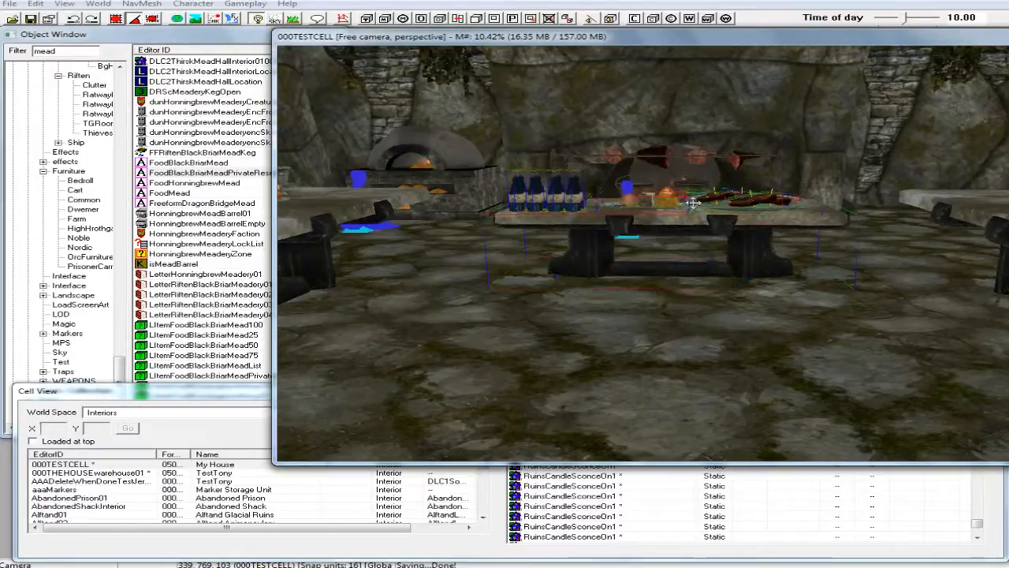
# Turn on snap to grid and shift the pasted table set into place between the dining tables, closer to the cooking spit.
pyautogui.keyDown('shift'); pyautogui.moveTo(693, 206); pyautogui.dragTo(455, 260, button='middle'); pyautogui.keyUp('shift')
pyautogui.scroll(-3, 522, 262)
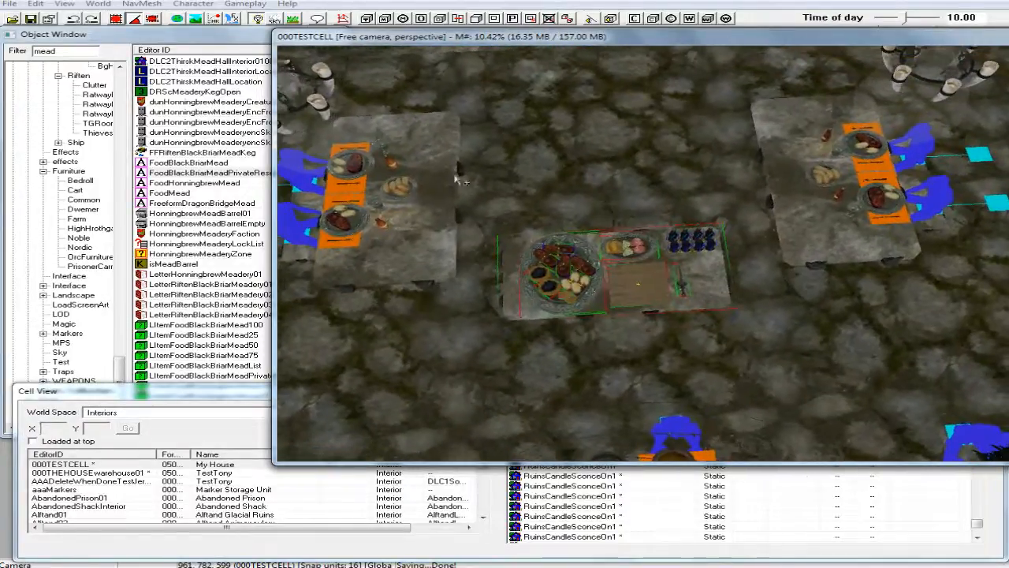
pyautogui.click(114, 18)
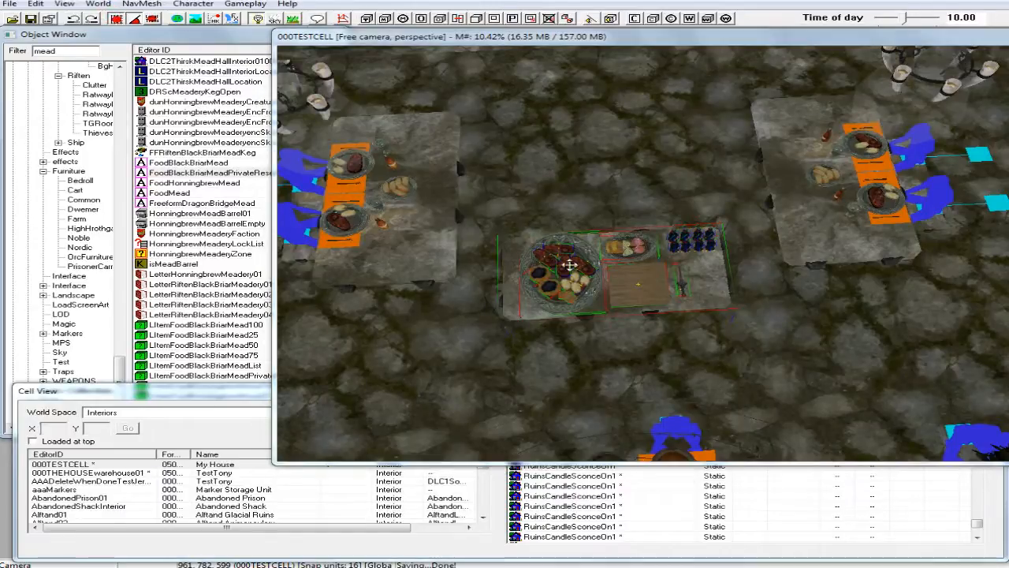
pyautogui.moveTo(619, 271); pyautogui.dragTo(660, 308)
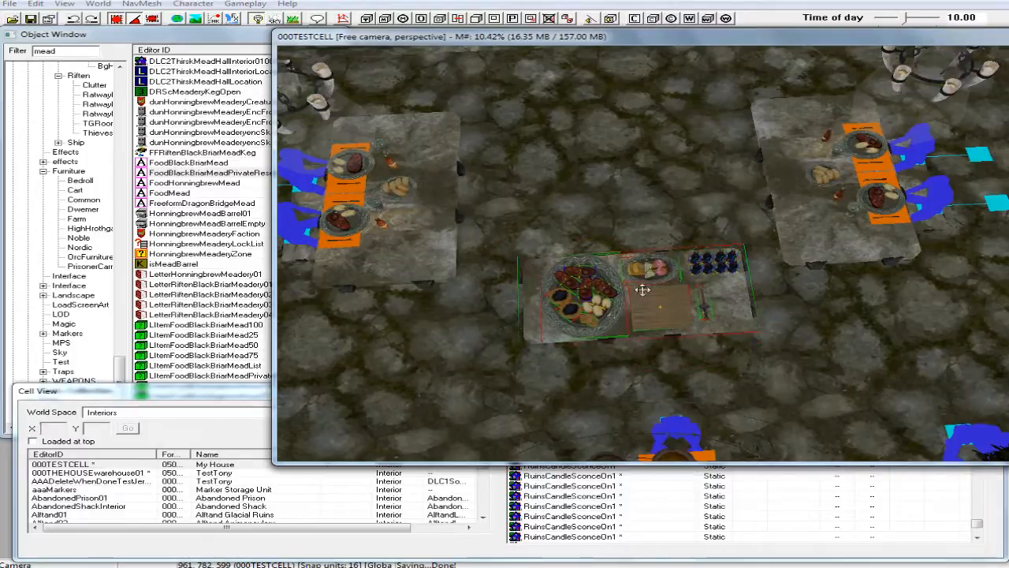
pyautogui.keyDown('shift'); pyautogui.moveTo(643, 286); pyautogui.dragTo(896, 291, button='middle'); pyautogui.keyUp('shift')
pyautogui.scroll(-2, 760, 292)
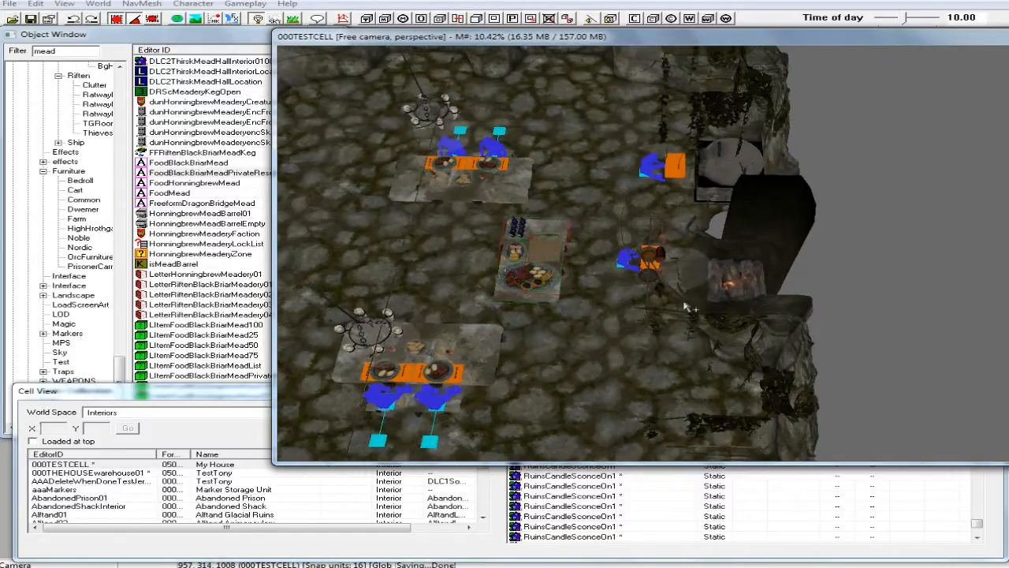
pyautogui.keyDown('shift'); pyautogui.moveTo(695, 306); pyautogui.dragTo(695, 306, button='middle'); pyautogui.keyUp('shift')
pyautogui.keyDown('shift'); pyautogui.moveTo(635, 317); pyautogui.dragTo(664, 323, button='middle'); pyautogui.keyUp('shift')
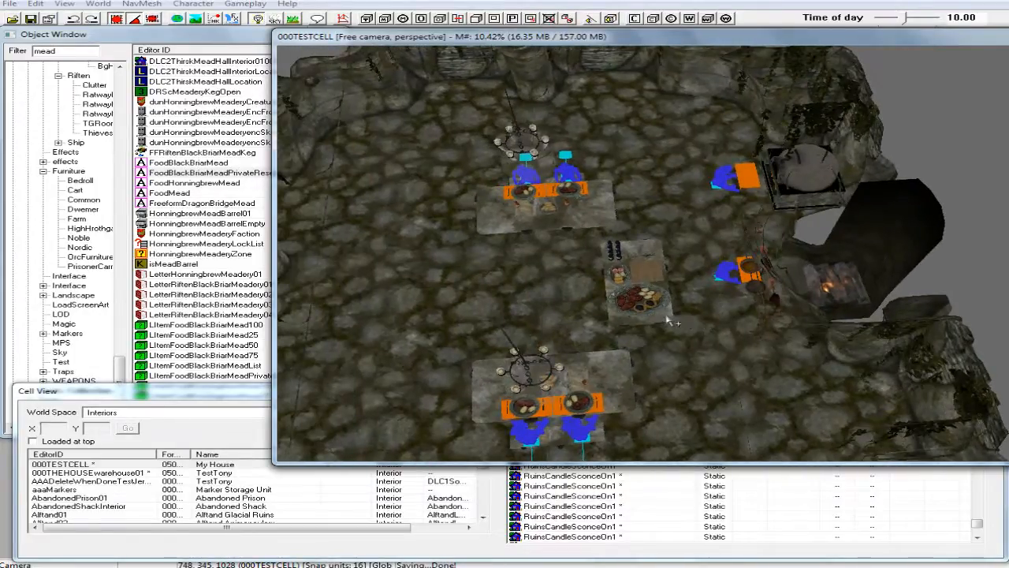
# Cut the pasted table, cooking spit and oven marker out of the cell's navmesh, and finalize the navmeshes.
pyautogui.click(667, 316)
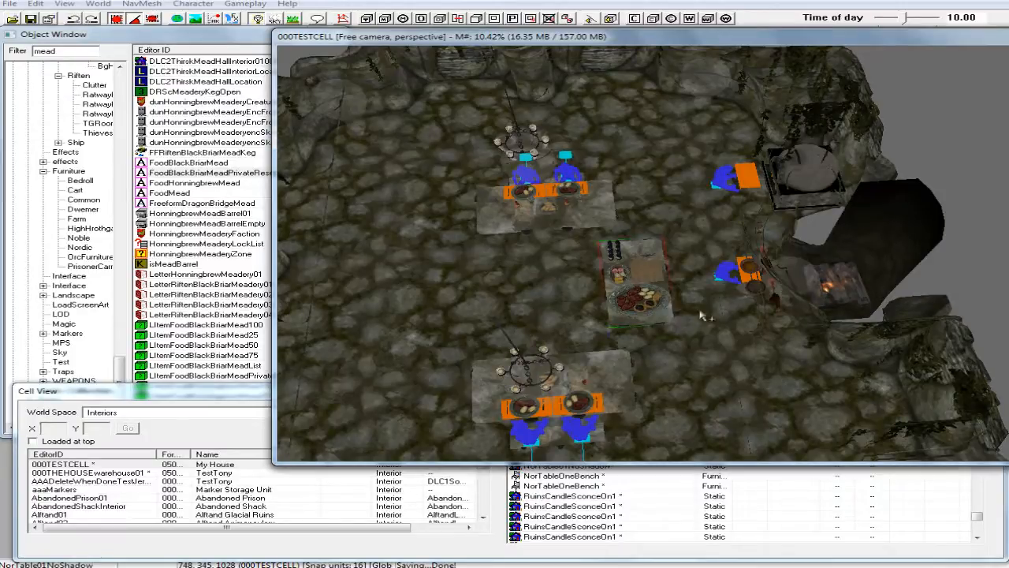
pyautogui.keyDown('ctrl'); pyautogui.click(759, 293); pyautogui.keyUp('ctrl')
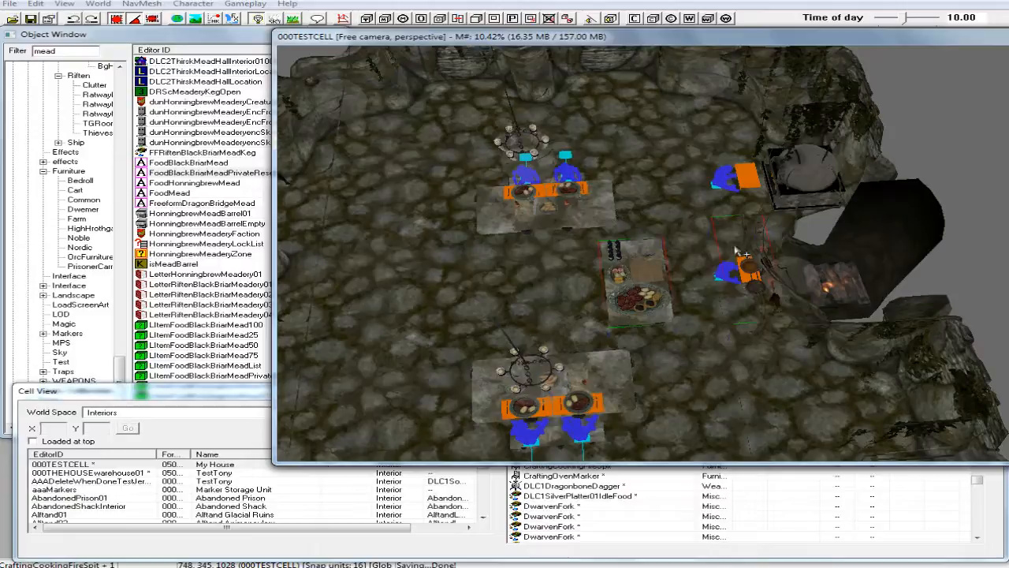
pyautogui.keyDown('ctrl'); pyautogui.click(744, 179); pyautogui.keyUp('ctrl')
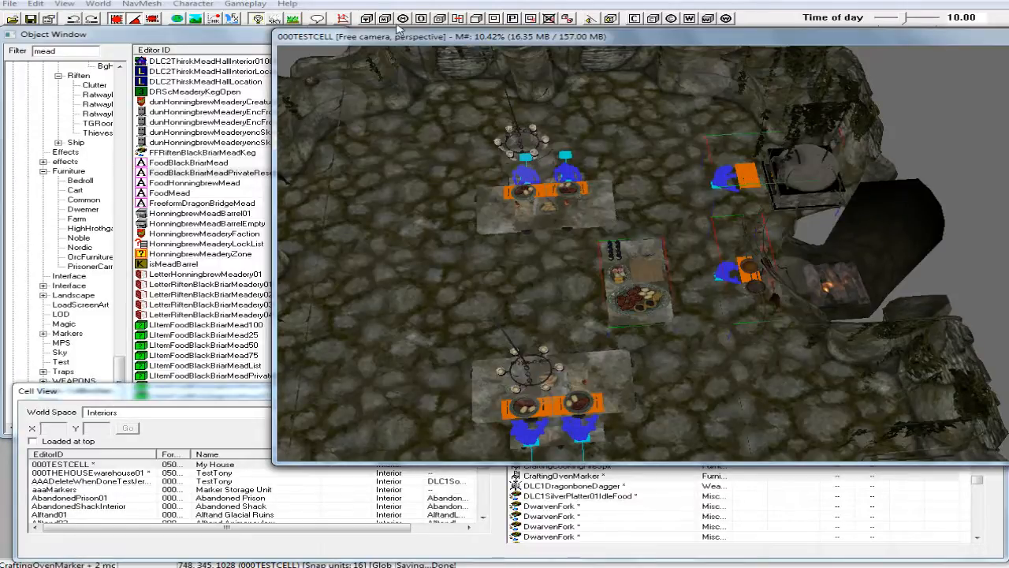
pyautogui.click(344, 18)
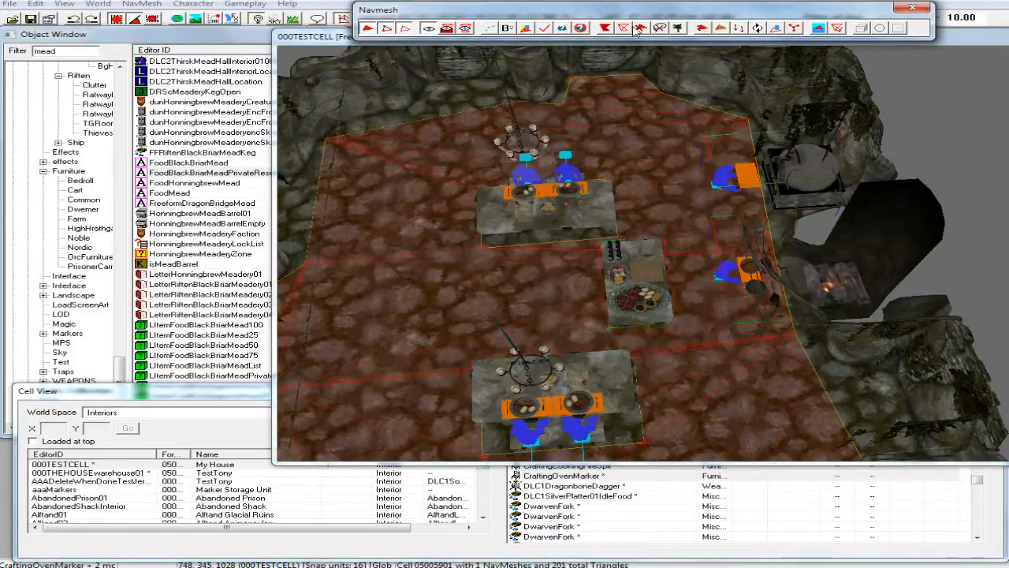
pyautogui.click(677, 28)
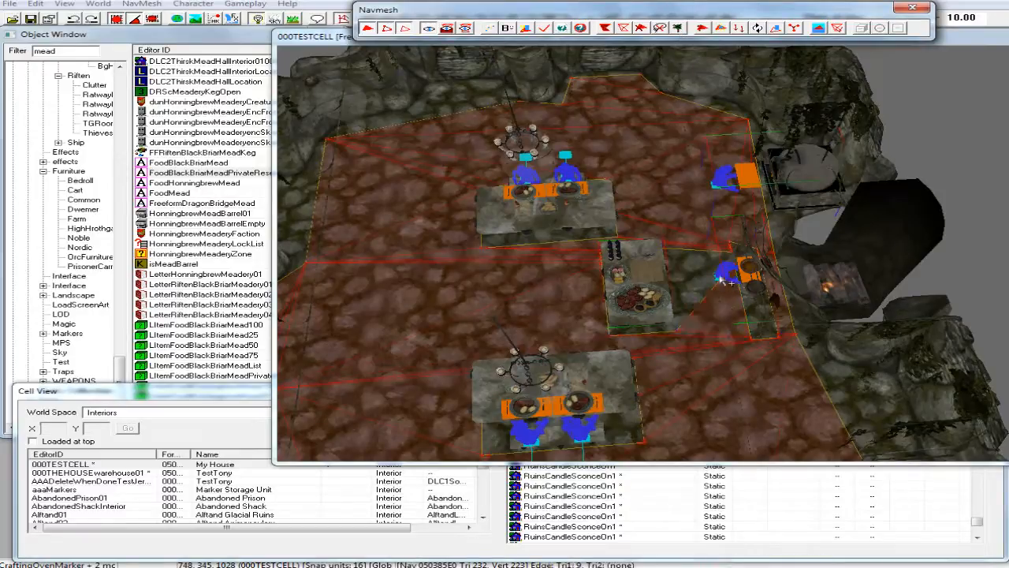
pyautogui.click(544, 29)
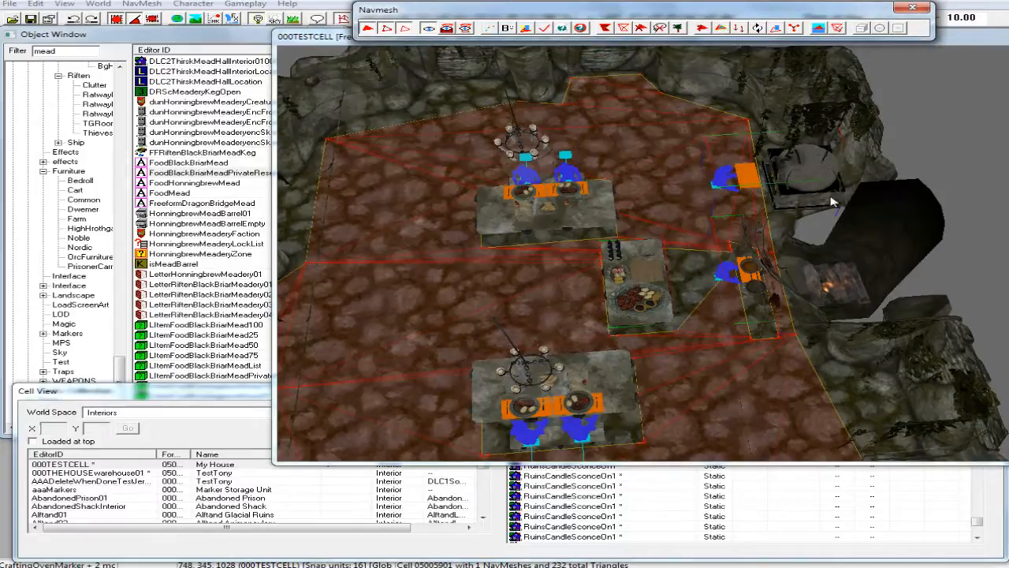
# In navmesh vertex mode, fill the gap between the cooking table and the cooking spit marker with two new triangles.
pyautogui.click(321, 35)
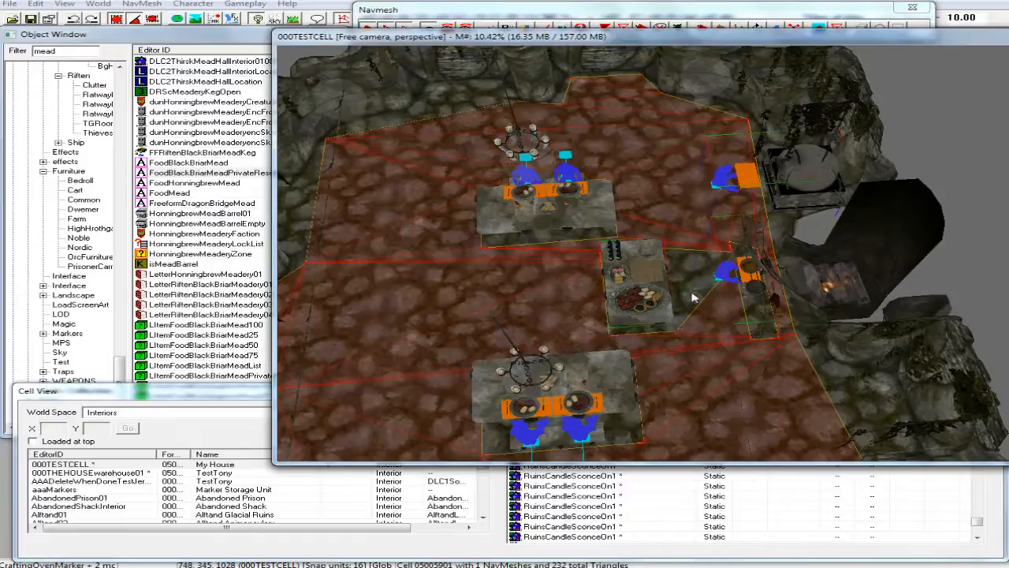
pyautogui.scroll(3, 714, 280)
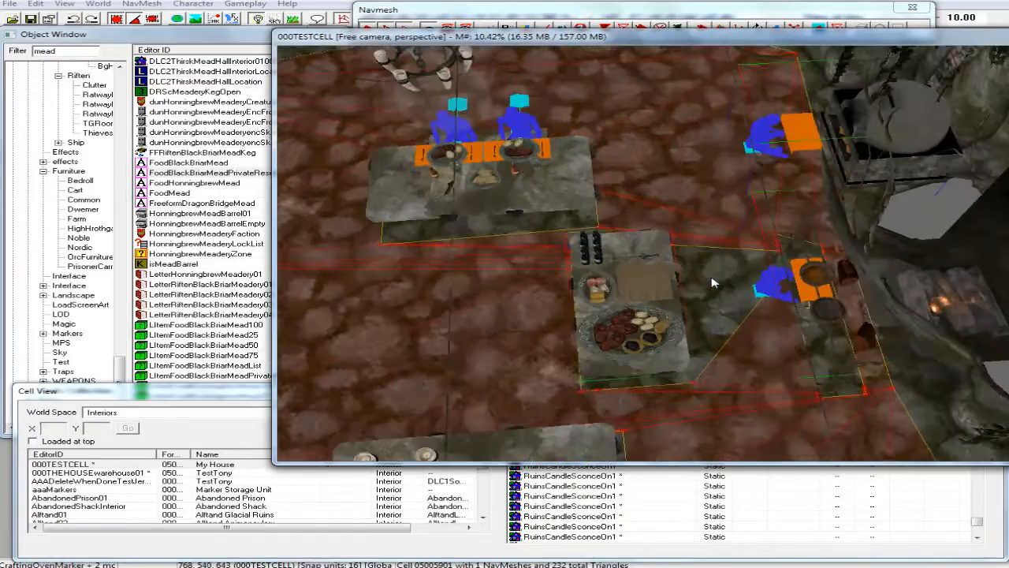
pyautogui.moveTo(702, 284); pyautogui.dragTo(740, 287, button='middle')
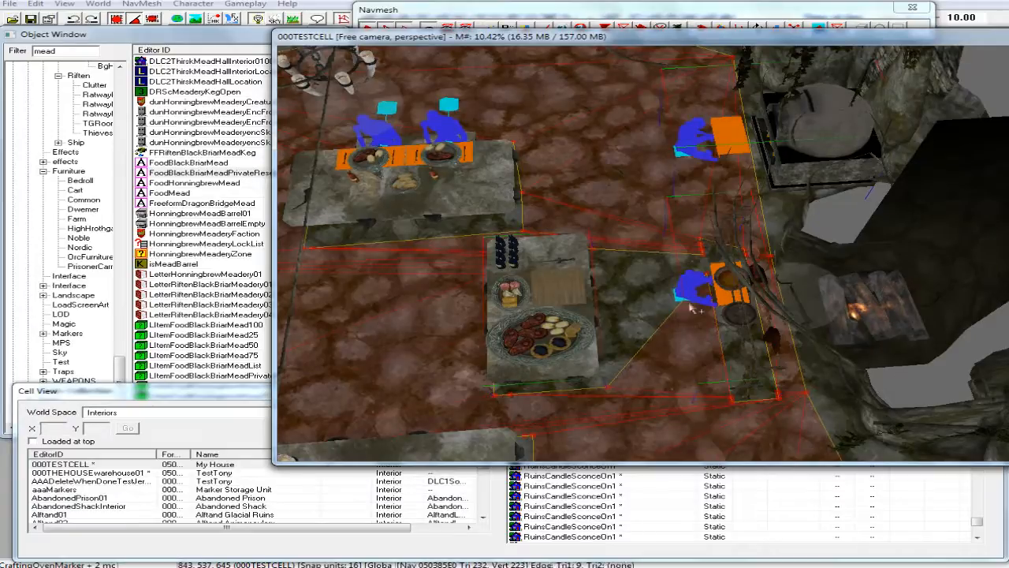
pyautogui.scroll(3, 677, 305)
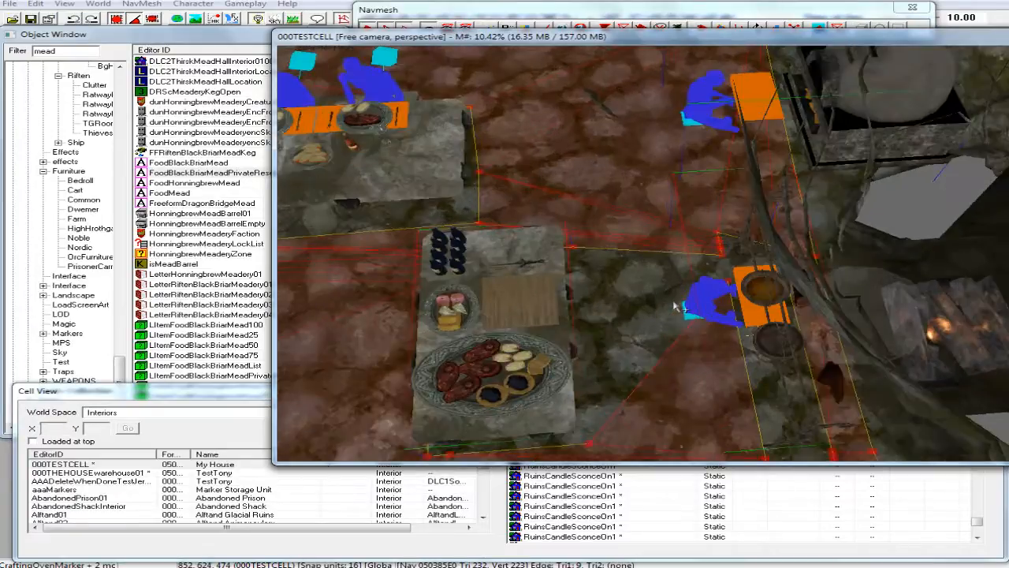
pyautogui.scroll(3, 674, 304)
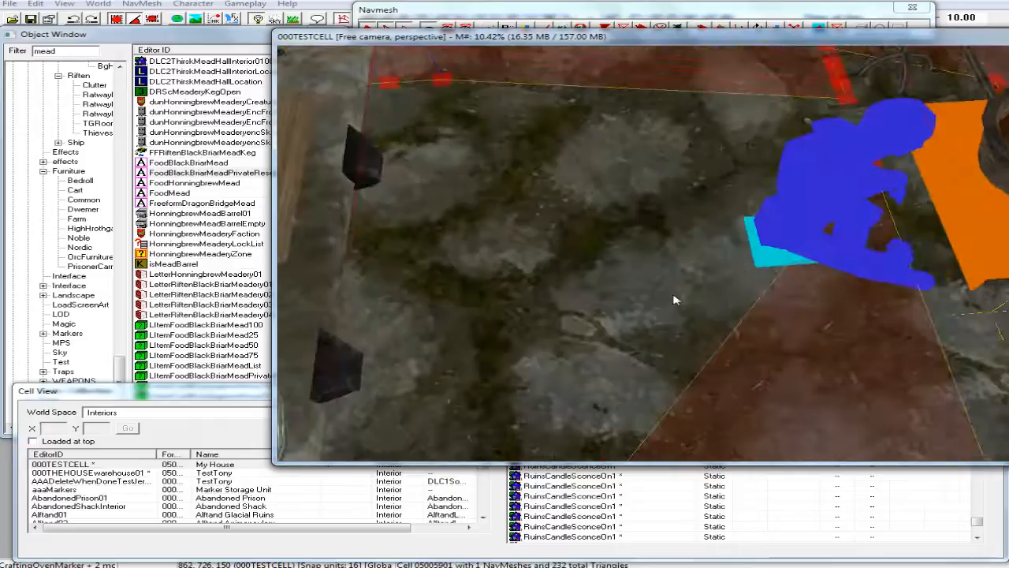
pyautogui.scroll(-4, 672, 300)
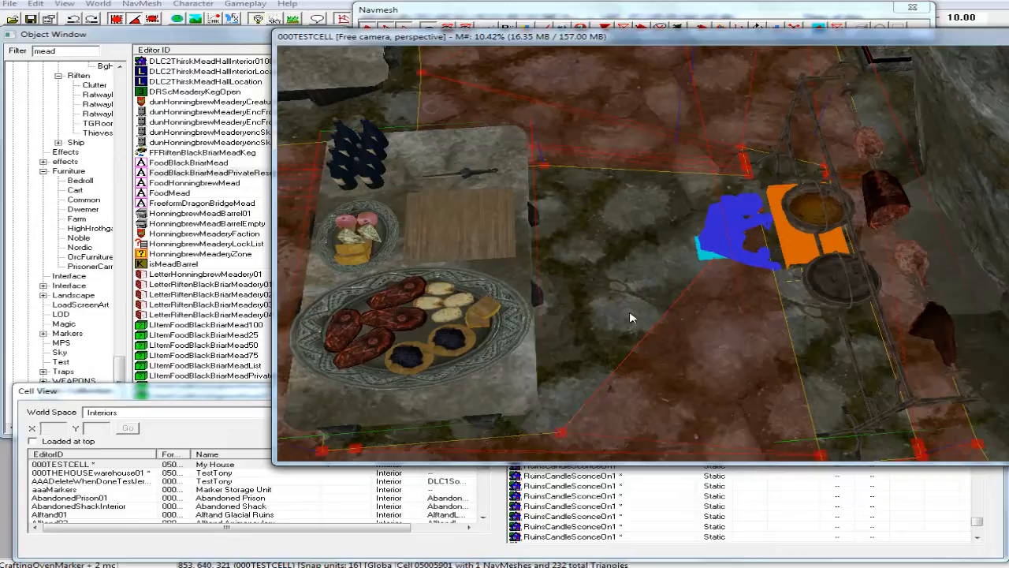
pyautogui.click(490, 11)
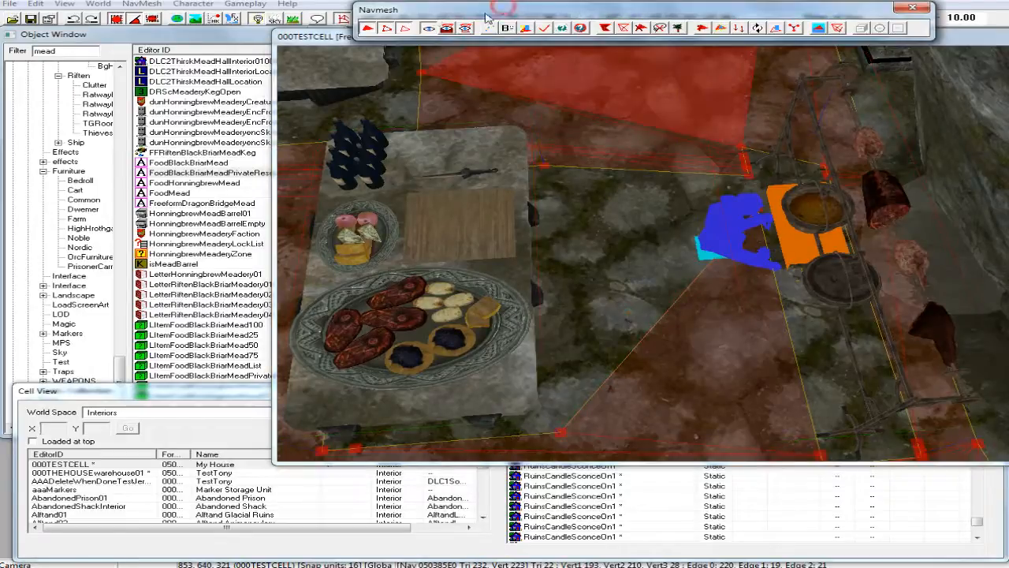
pyautogui.click(407, 28)
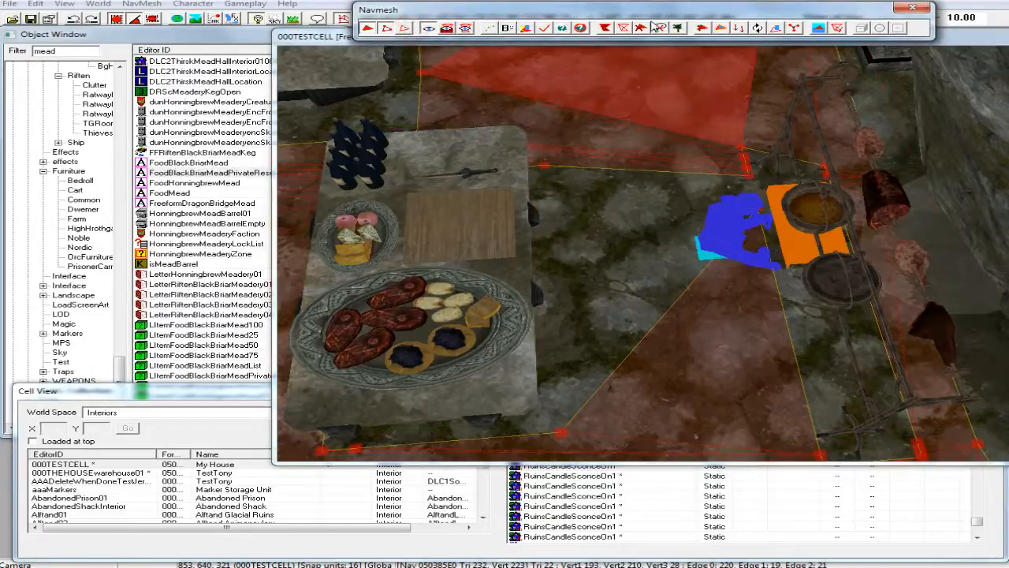
pyautogui.click(967, 37)
pyautogui.click(546, 167)
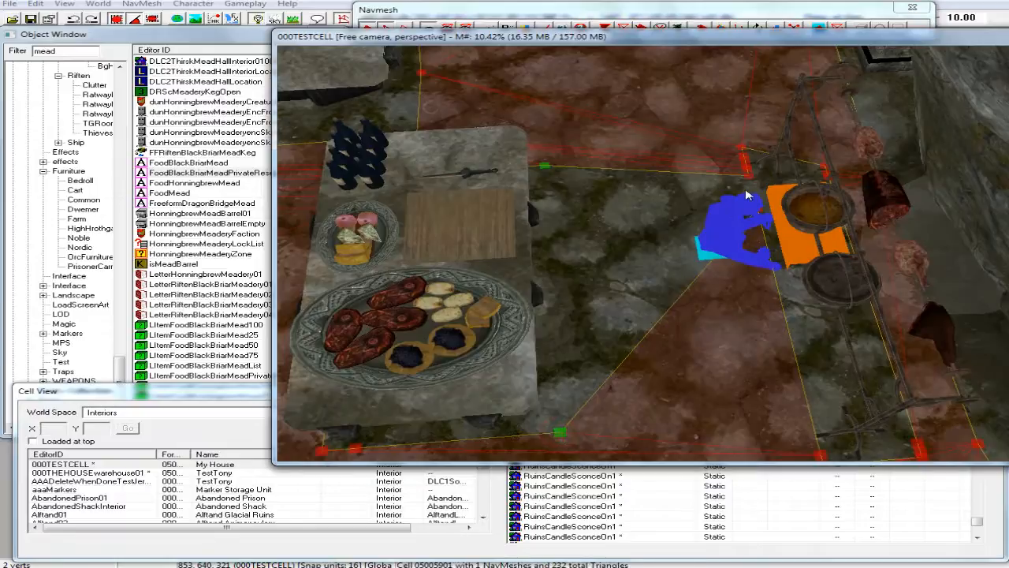
pyautogui.keyDown('shift'); pyautogui.moveTo(748, 195); pyautogui.dragTo(740, 227, button='middle'); pyautogui.keyUp('shift')
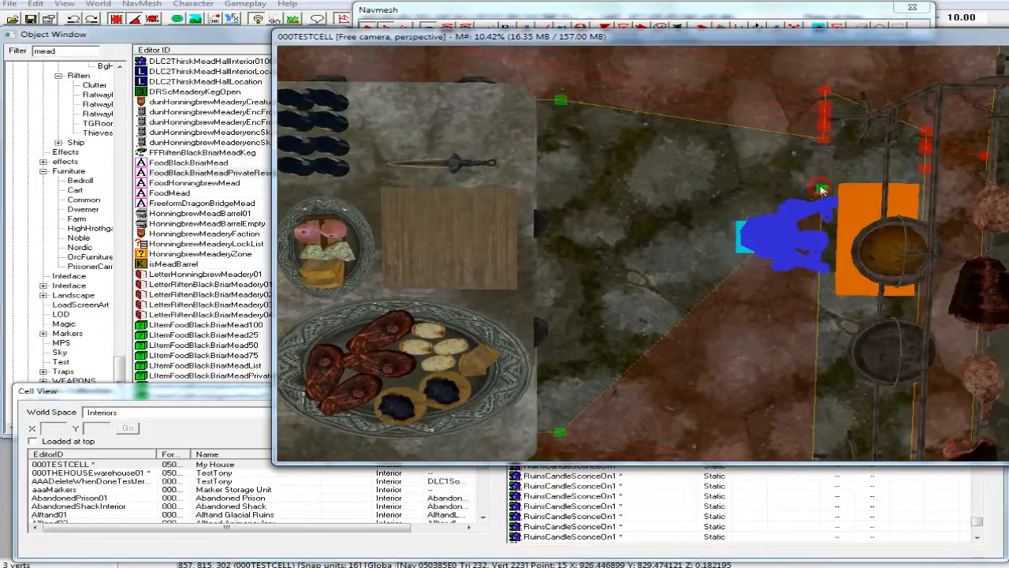
pyautogui.press('f')
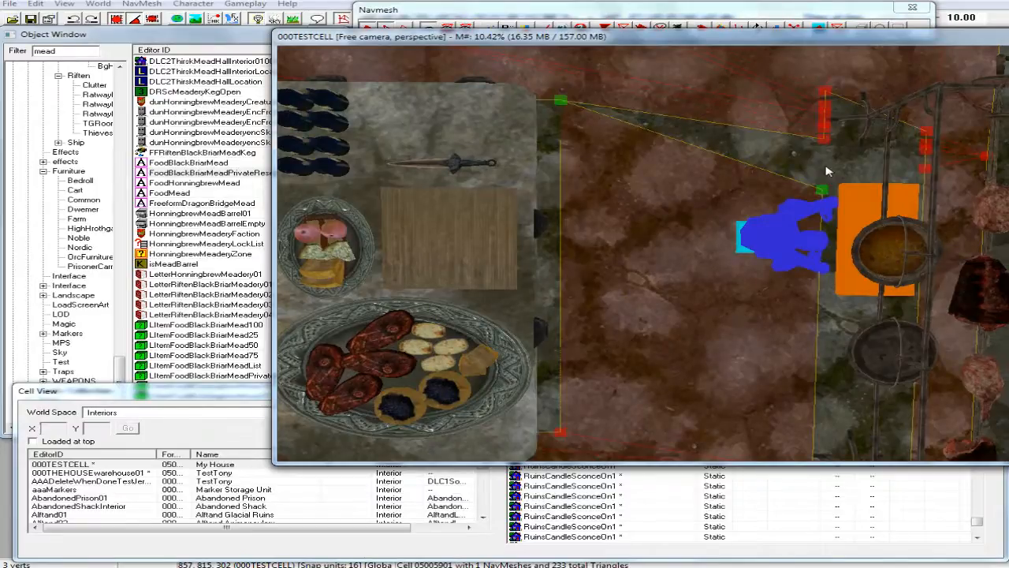
pyautogui.keyDown('shift'); pyautogui.moveTo(827, 171); pyautogui.dragTo(826, 165, button='middle'); pyautogui.keyUp('shift')
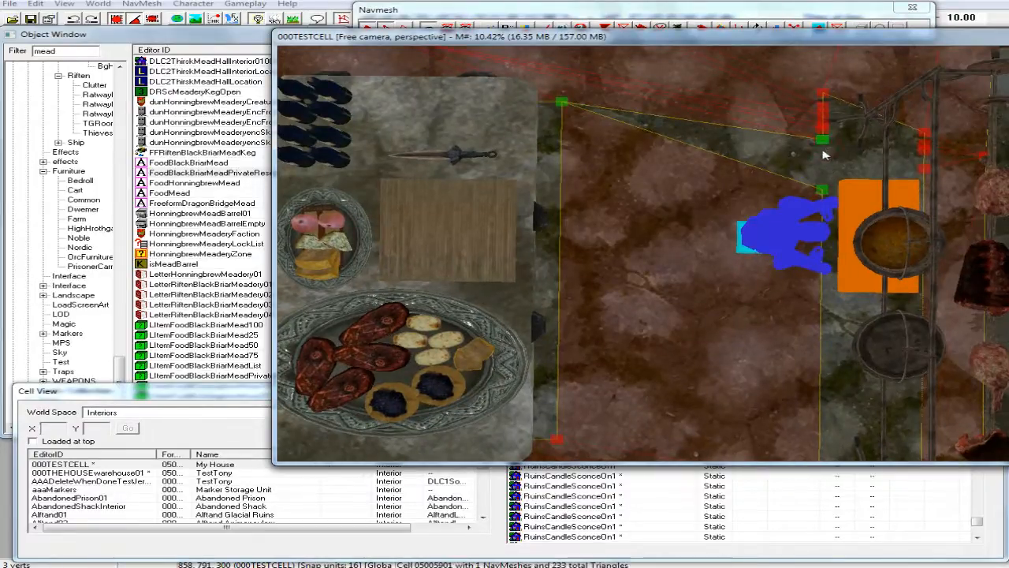
pyautogui.press('a')
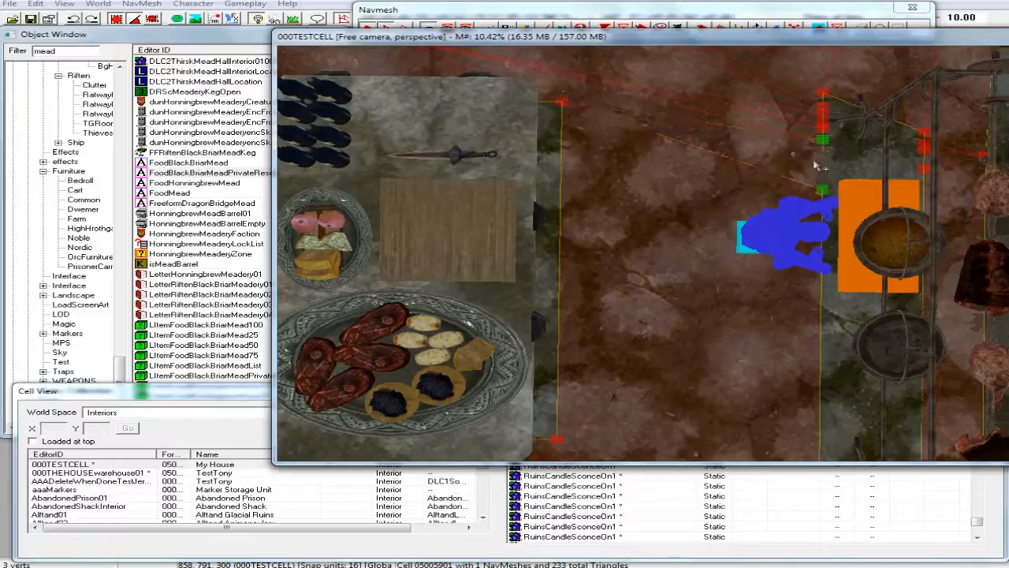
# Examine the navmesh triangles along the aisle between the cooking table's bottle end and the neighbouring dining table.
pyautogui.keyDown('shift'); pyautogui.moveTo(766, 288); pyautogui.dragTo(822, 280, button='middle'); pyautogui.keyUp('shift')
pyautogui.scroll(-5, 786, 276)
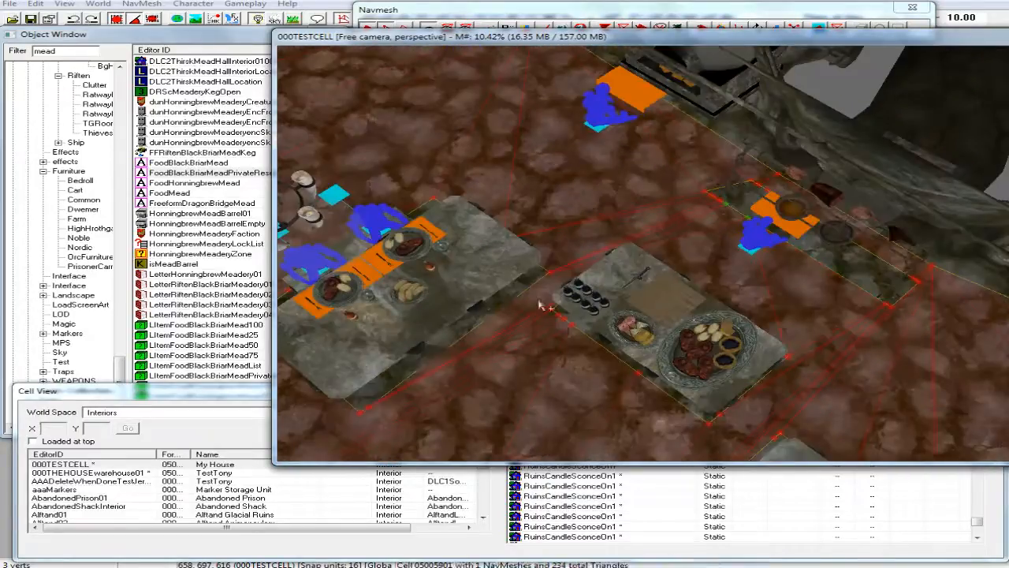
pyautogui.keyDown('shift'); pyautogui.moveTo(542, 300); pyautogui.dragTo(580, 312, button='middle'); pyautogui.keyUp('shift')
pyautogui.scroll(-3, 569, 289)
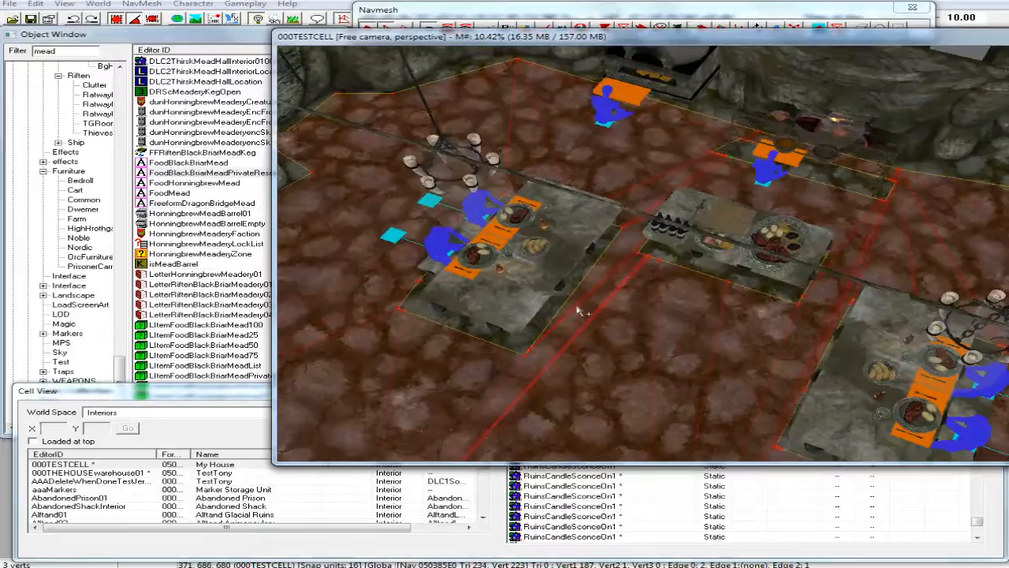
pyautogui.scroll(8, 578, 310)
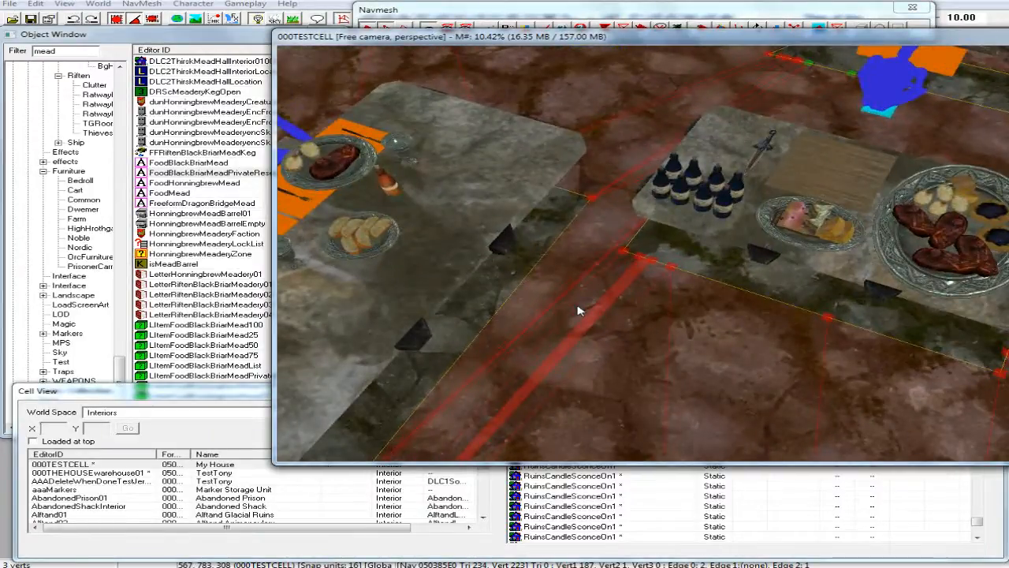
pyautogui.click(621, 254)
pyautogui.scroll(3, 605, 261)
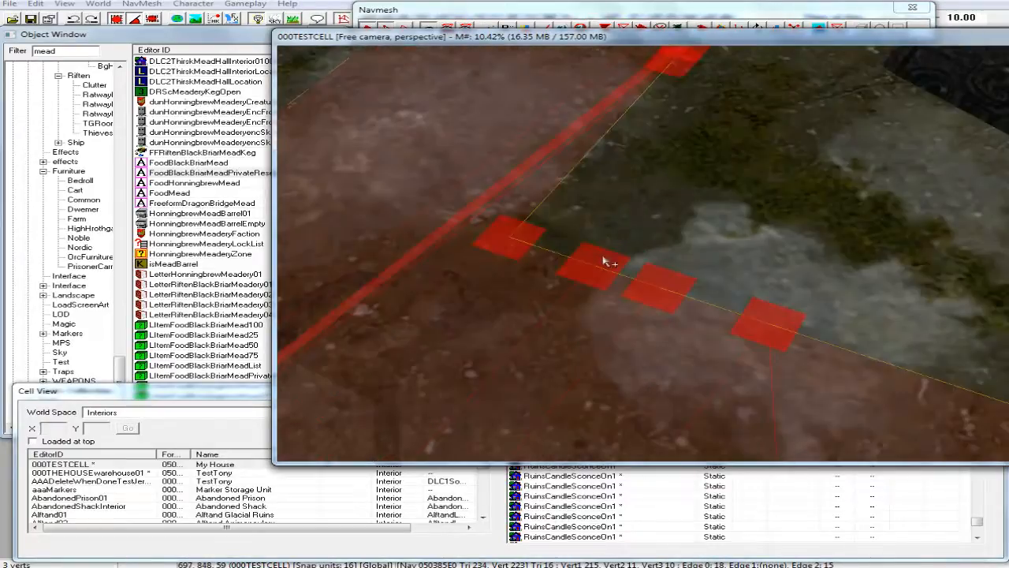
pyautogui.moveTo(604, 261)
pyautogui.mouseDown(button='middle')
pyautogui.moveTo(606, 293)
pyautogui.moveTo(766, 341)
pyautogui.mouseUp(button='middle')
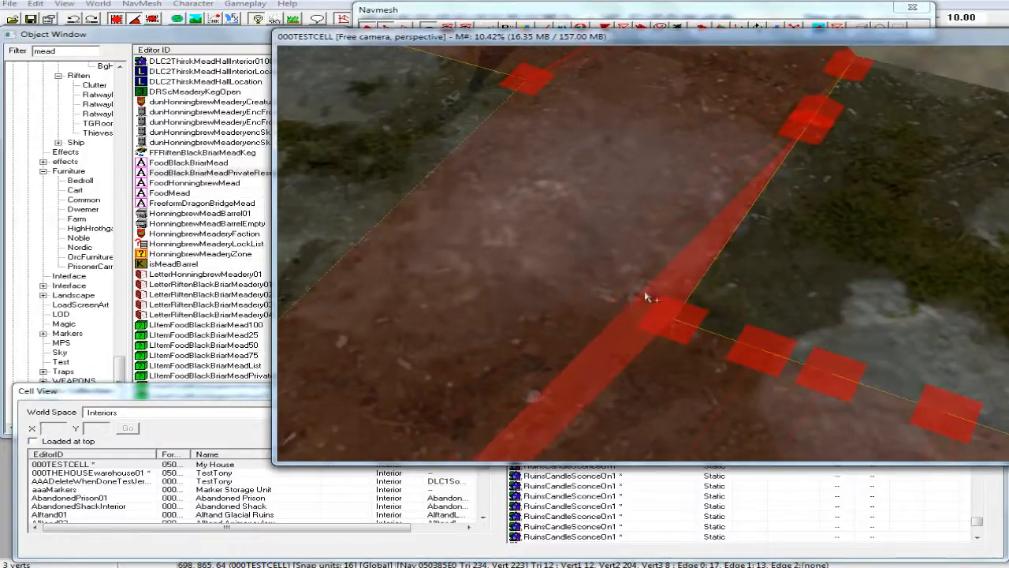
pyautogui.scroll(-5, 640, 294)
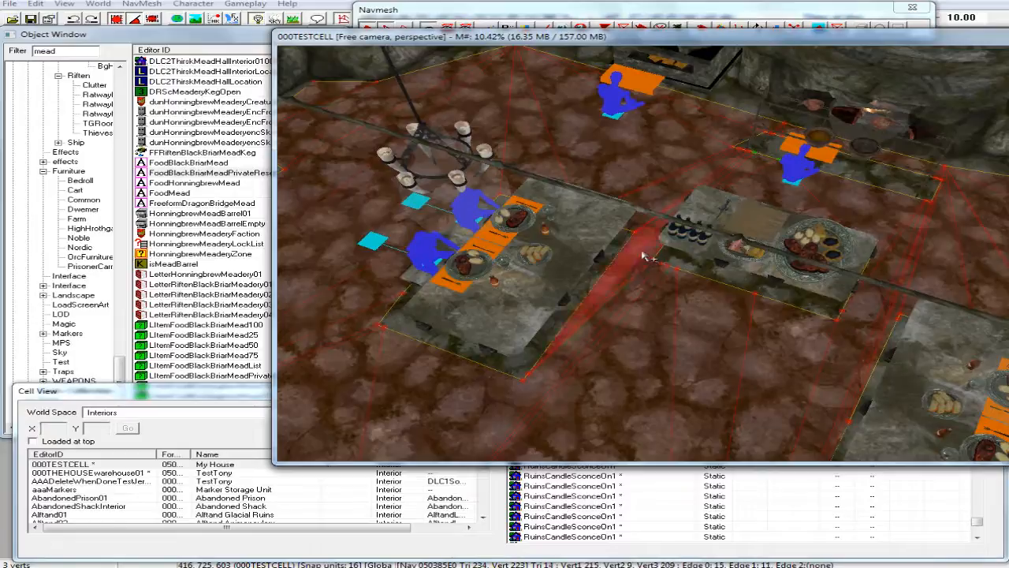
# Delete the long, thin navmesh triangles in the aisle between the cooking table's bottle end and the dining table.
pyautogui.scroll(3, 647, 259)
pyautogui.scroll(2, 645, 257)
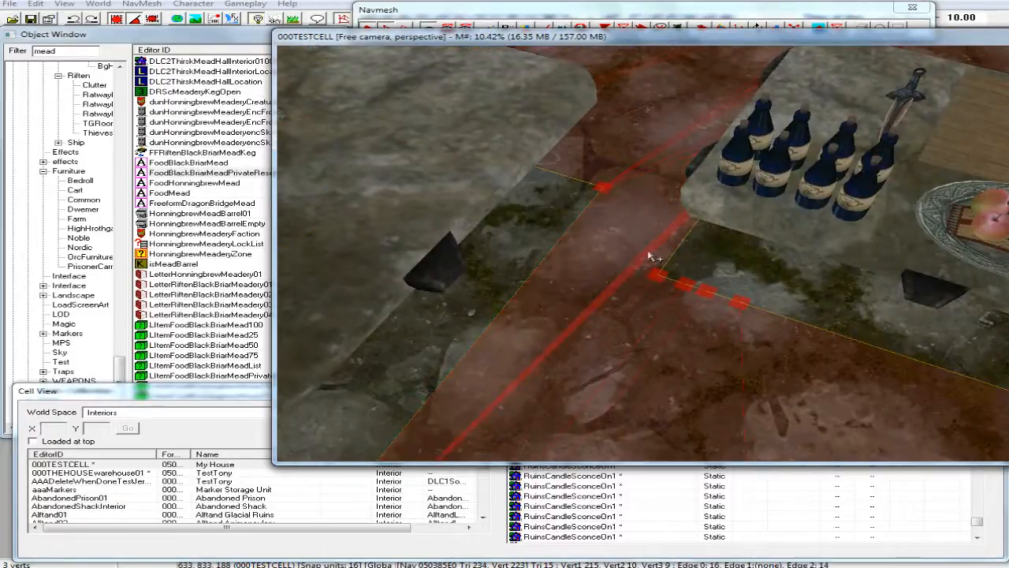
pyautogui.scroll(3, 658, 254)
pyautogui.scroll(1, 671, 253)
pyautogui.scroll(1, 694, 246)
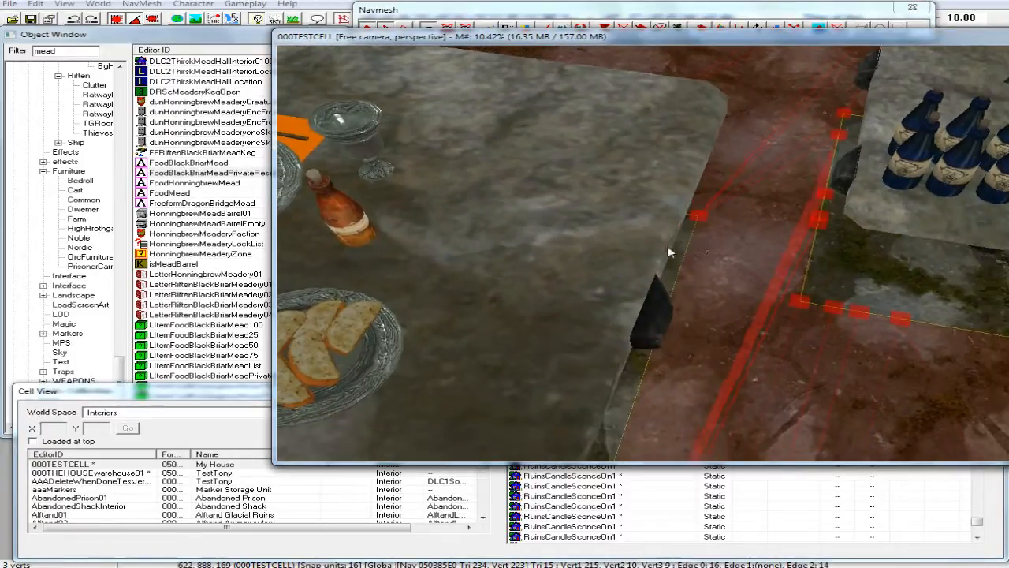
pyautogui.click(720, 241)
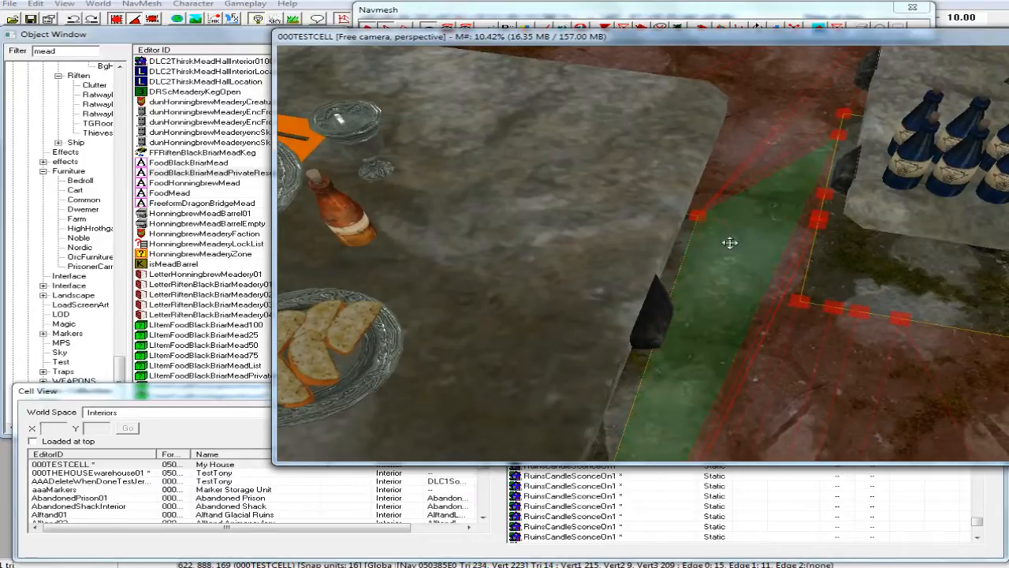
pyautogui.press('Delete')
pyautogui.click(767, 301)
pyautogui.press('Delete')
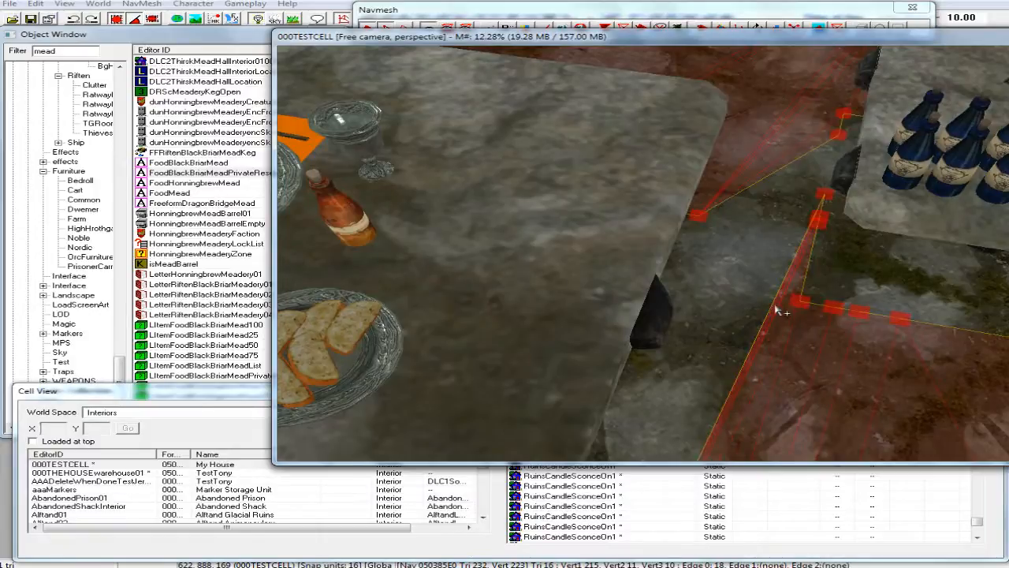
pyautogui.press('Delete')
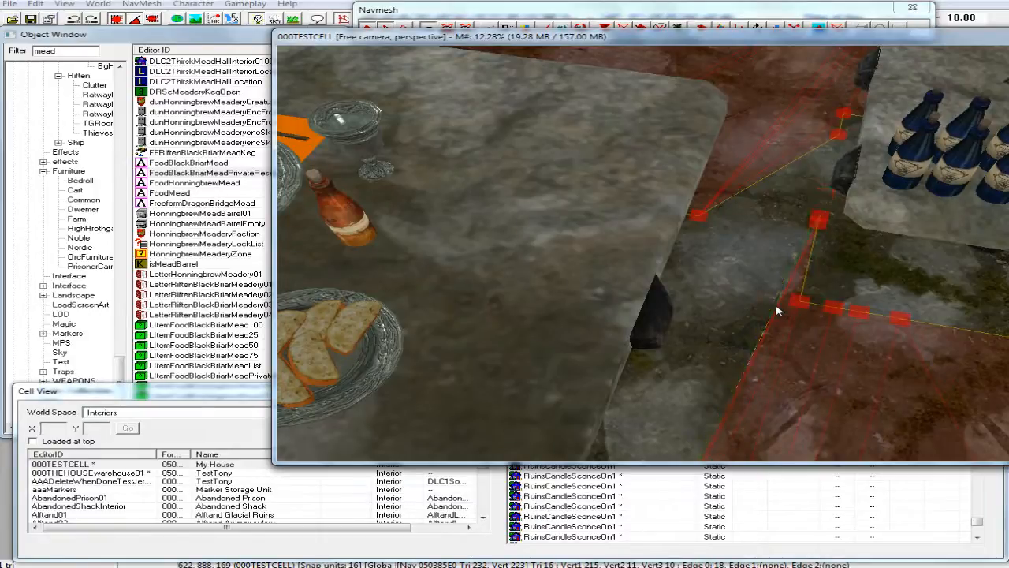
pyautogui.click(778, 313)
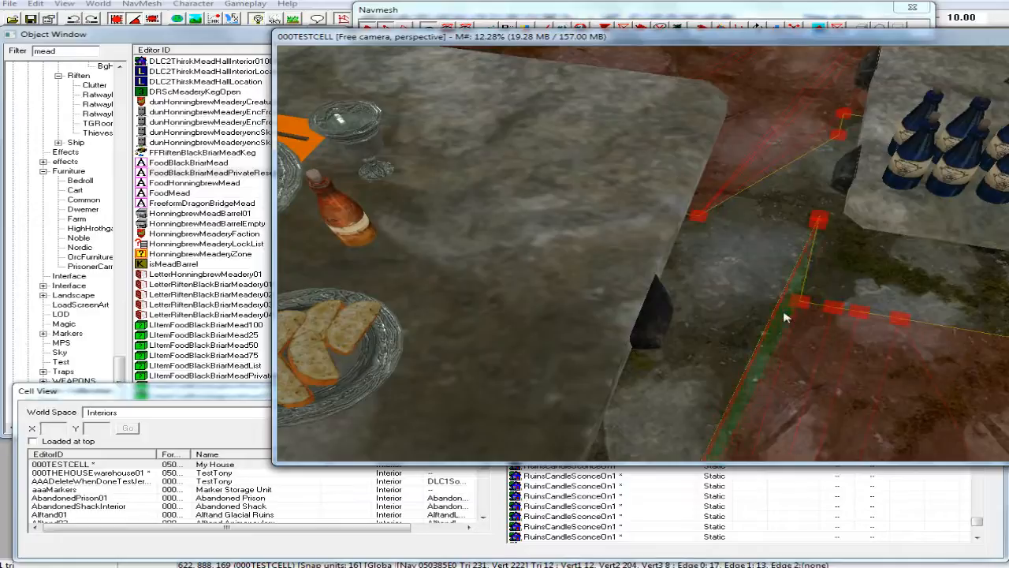
pyautogui.press('Delete')
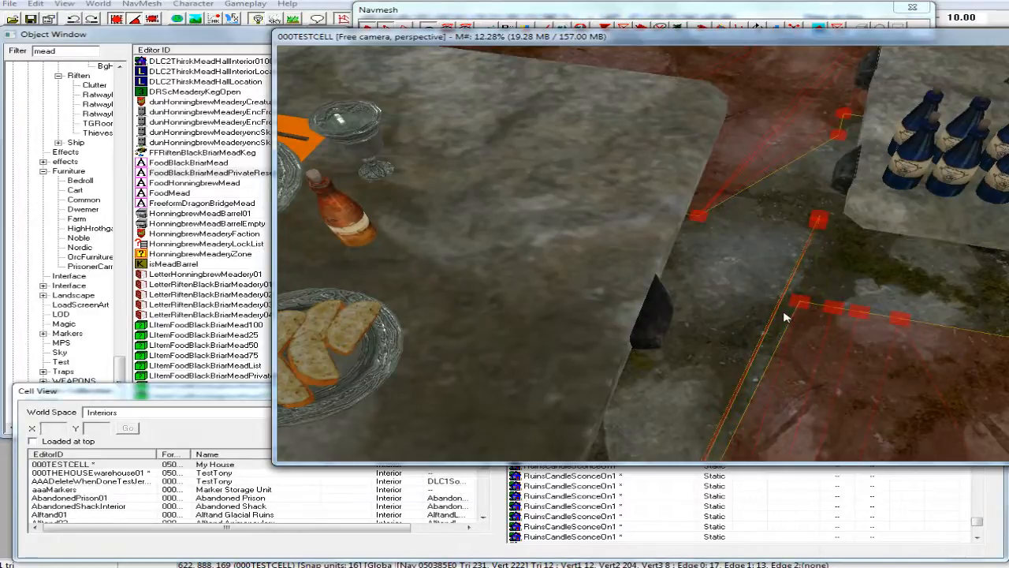
# Delete the stray navmesh vertices left near the cooking table's bottle end, together with the sliver edge attached to them.
pyautogui.scroll(3, 784, 317)
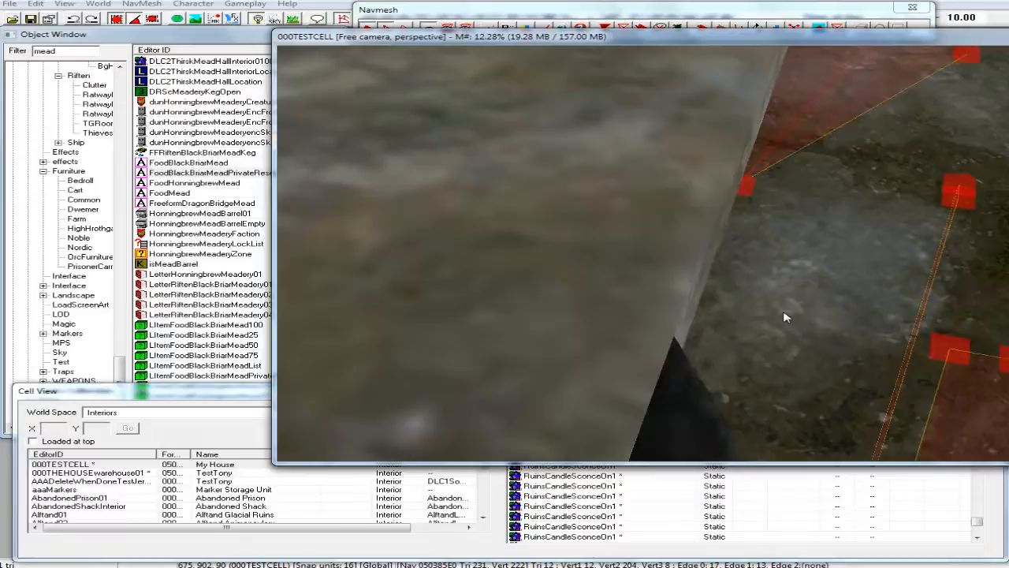
pyautogui.scroll(-3, 785, 317)
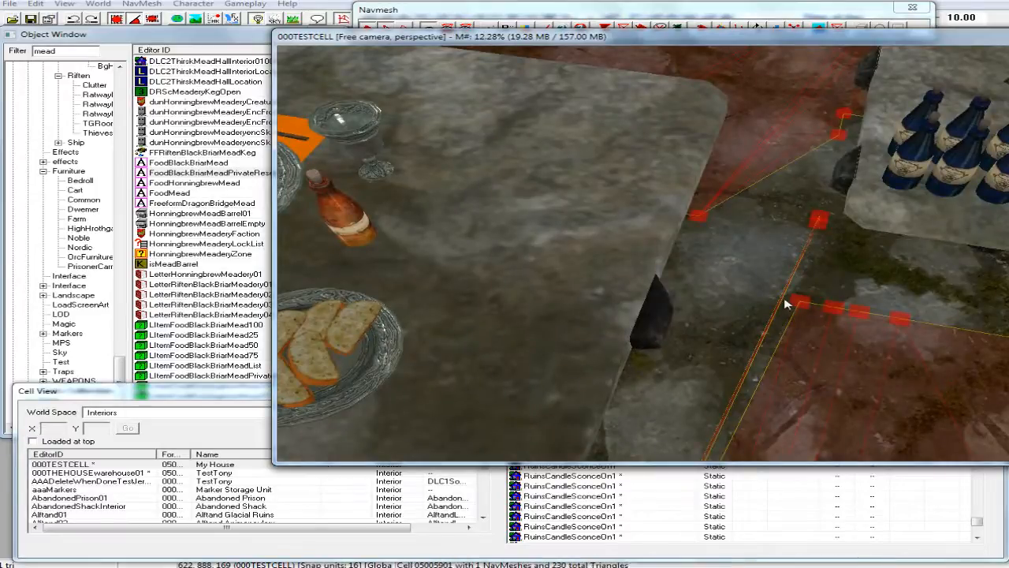
pyautogui.click(819, 221)
pyautogui.keyDown('ctrl'); pyautogui.click(821, 224); pyautogui.keyUp('ctrl')
pyautogui.press('Delete')
# Delete the long, thin navmesh triangles in the aisle between the cooking table's meat platter end and the neighbouring dining table.
pyautogui.scroll(-8, 824, 227)
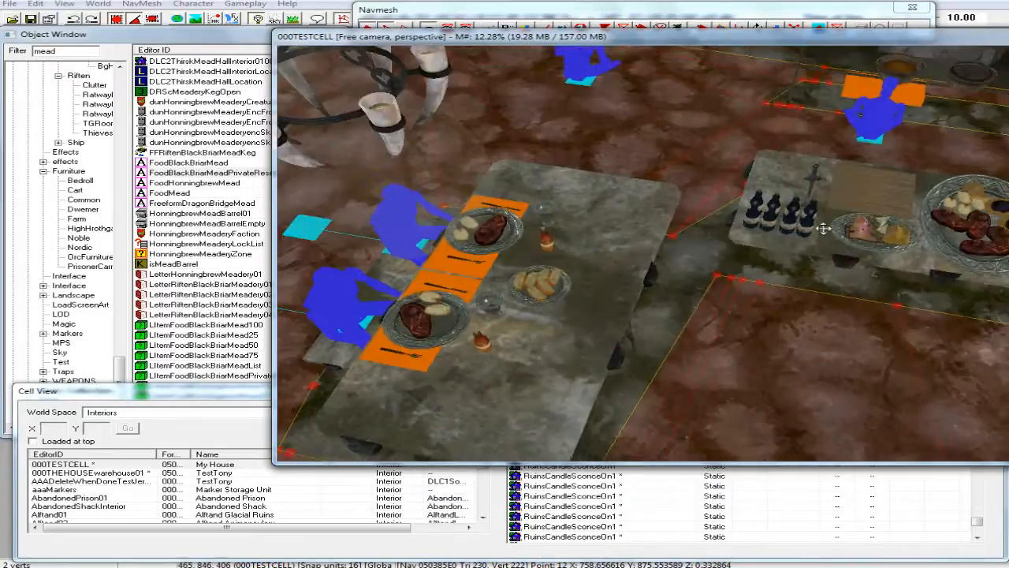
pyautogui.moveTo(810, 251); pyautogui.dragTo(772, 251, button='middle')
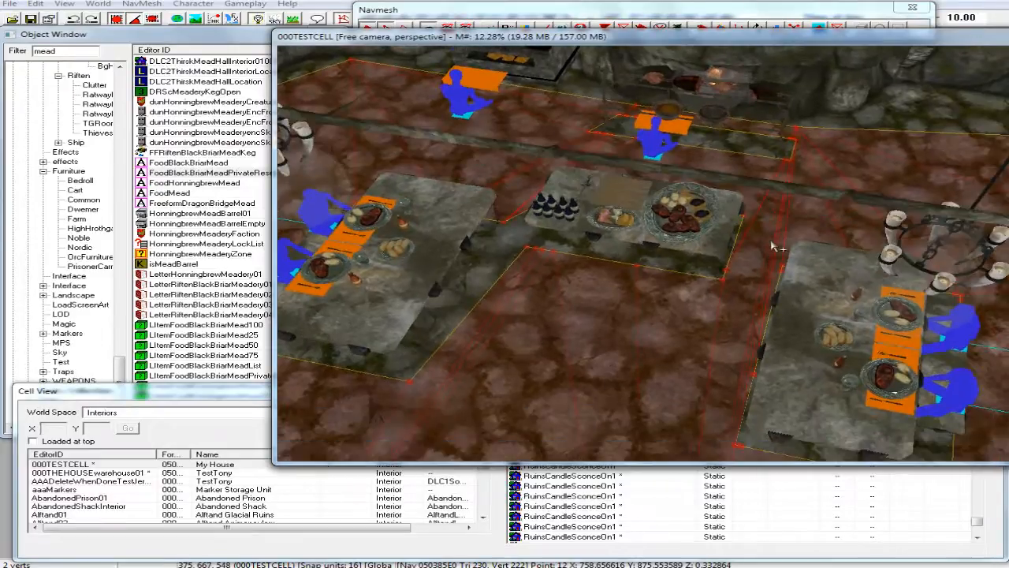
pyautogui.scroll(4, 773, 251)
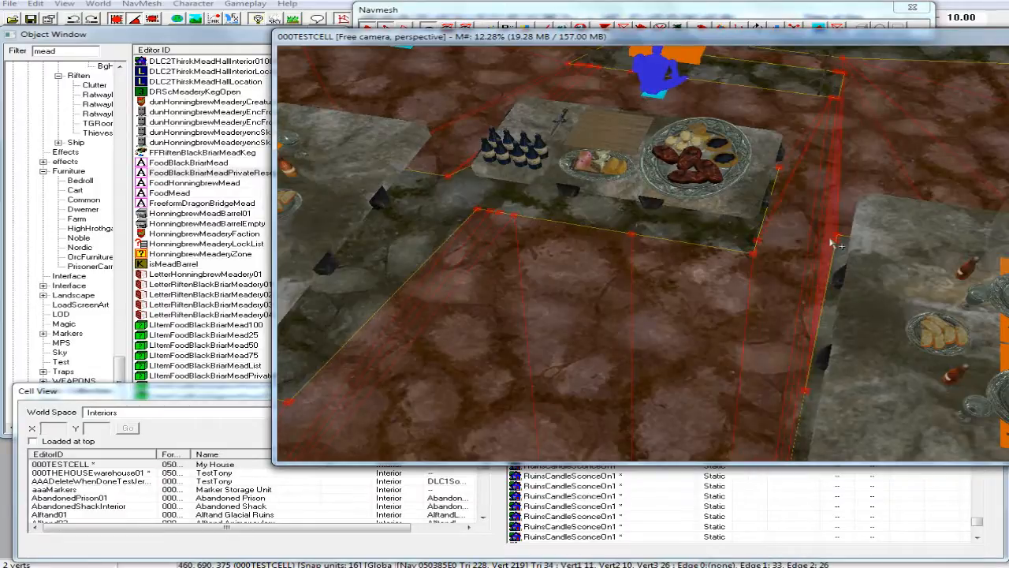
pyautogui.click(798, 255)
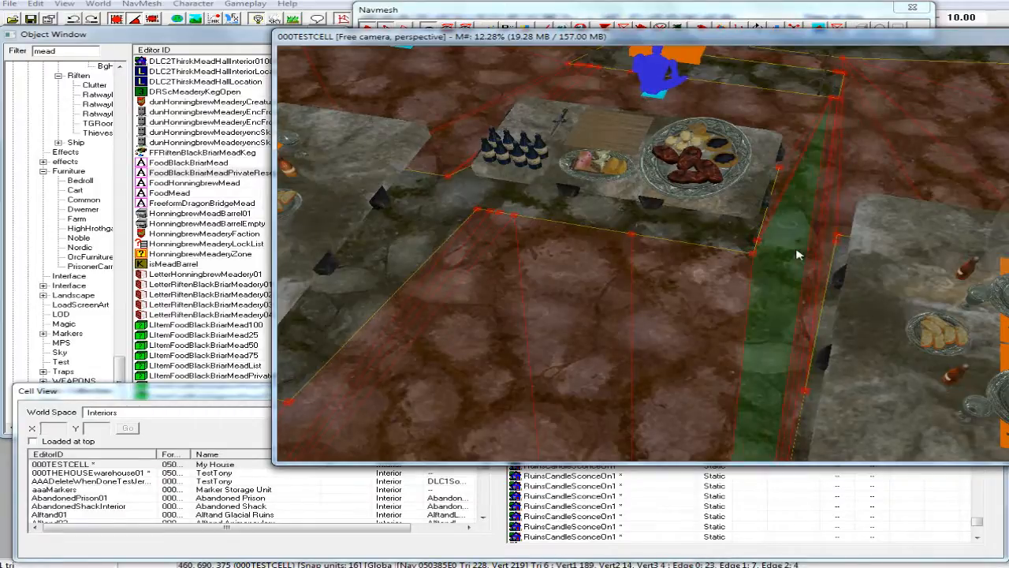
pyautogui.press('Delete')
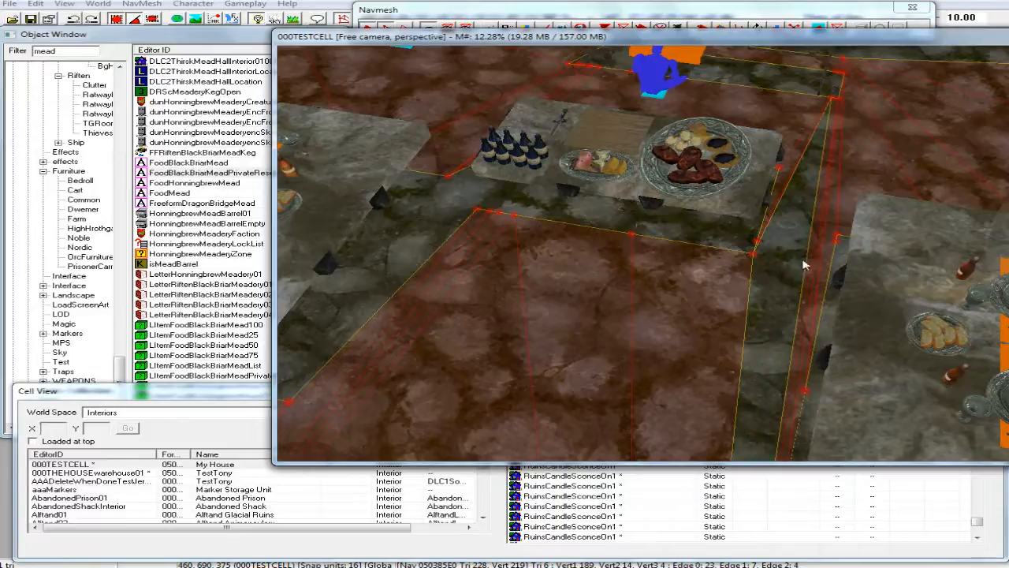
pyautogui.press('Delete')
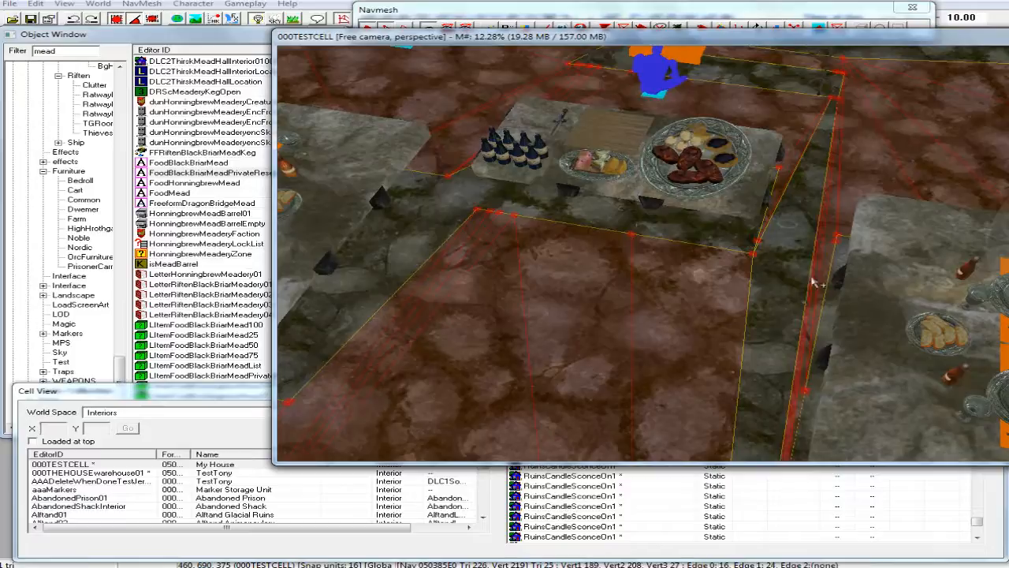
pyautogui.press('Delete')
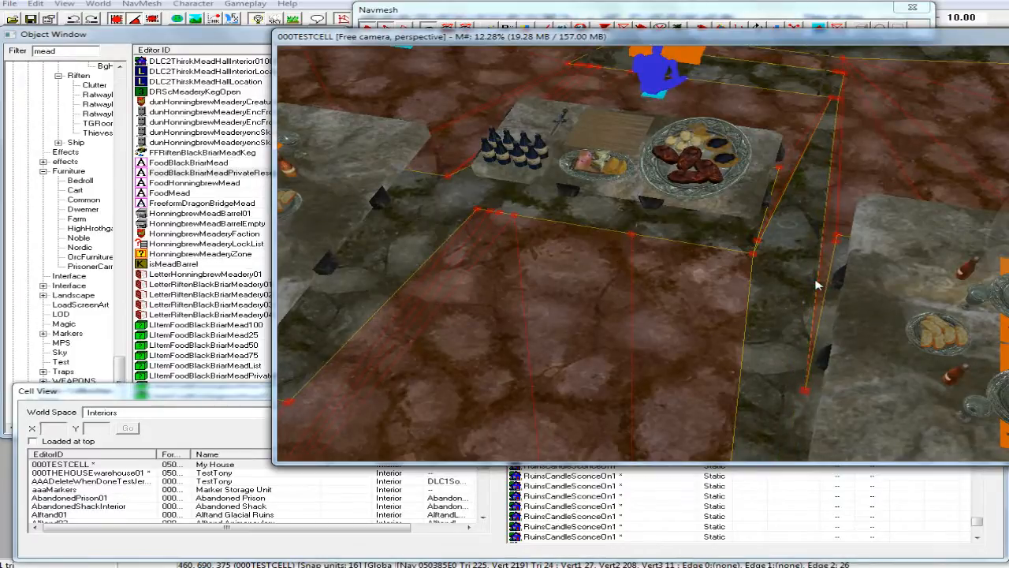
pyautogui.scroll(3, 816, 286)
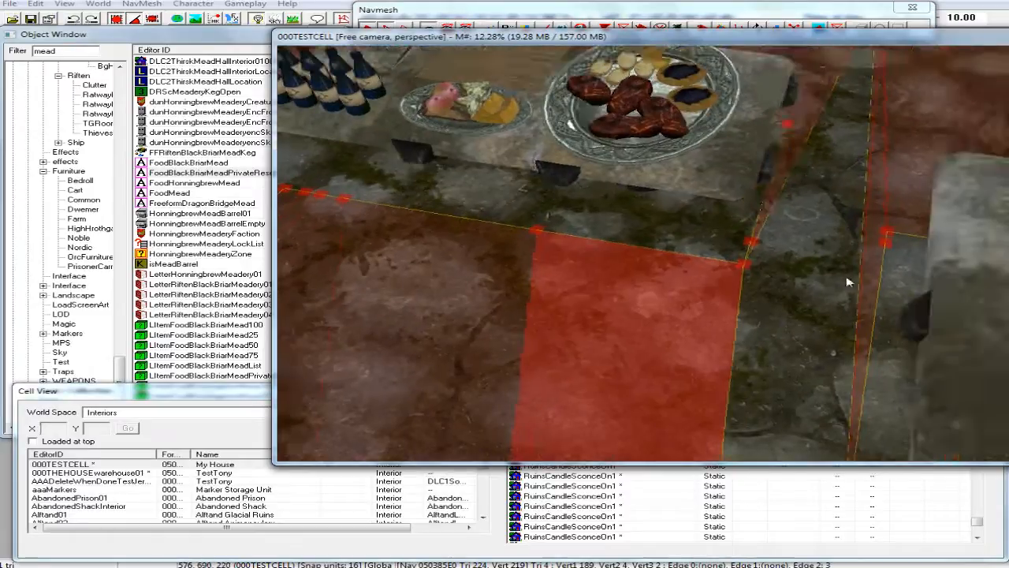
pyautogui.click(873, 289)
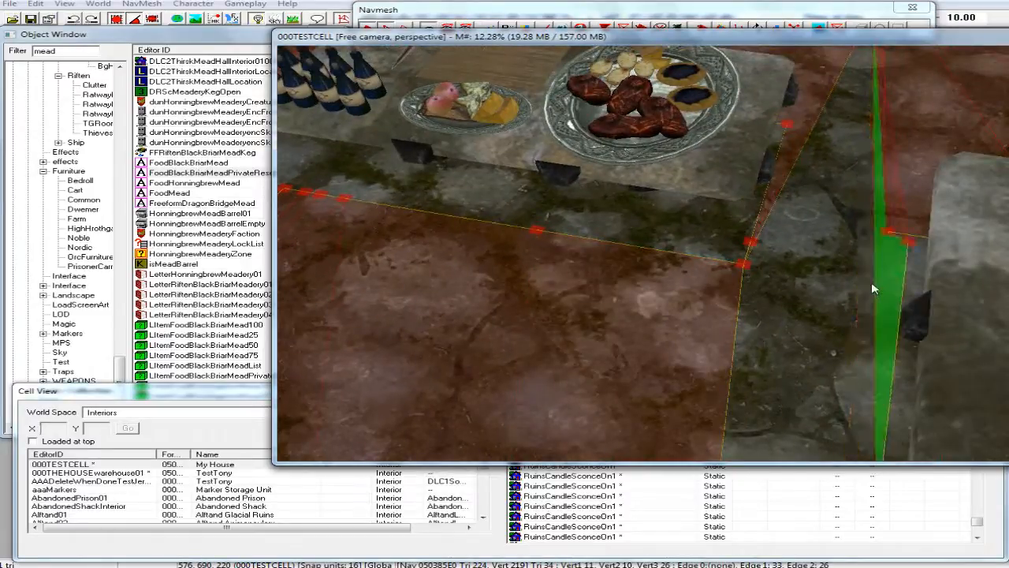
pyautogui.press('Delete')
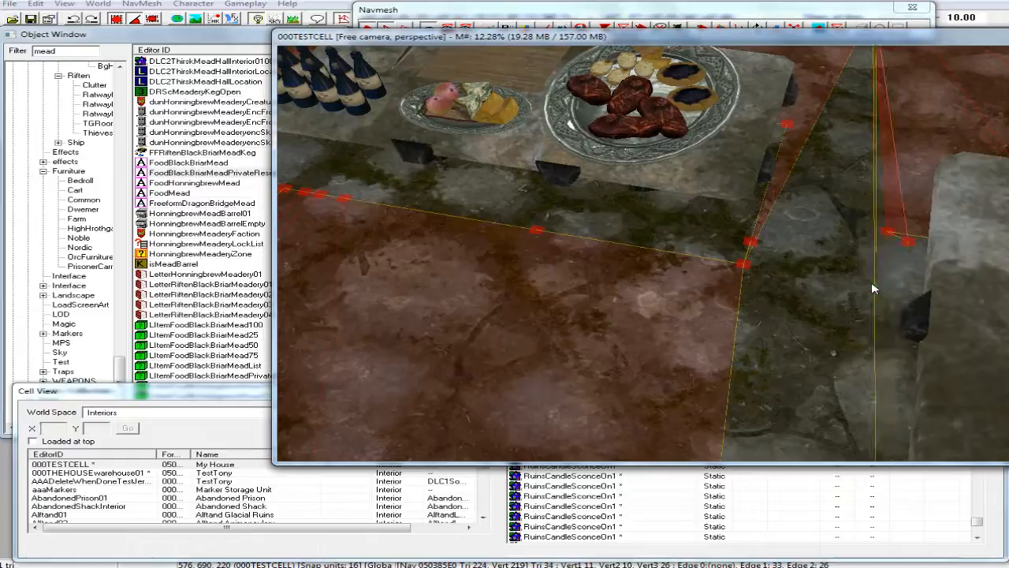
# Delete the two stray navmesh vertices beside the dining table, together with the sliver triangle and edges attached to them.
pyautogui.scroll(3, 847, 315)
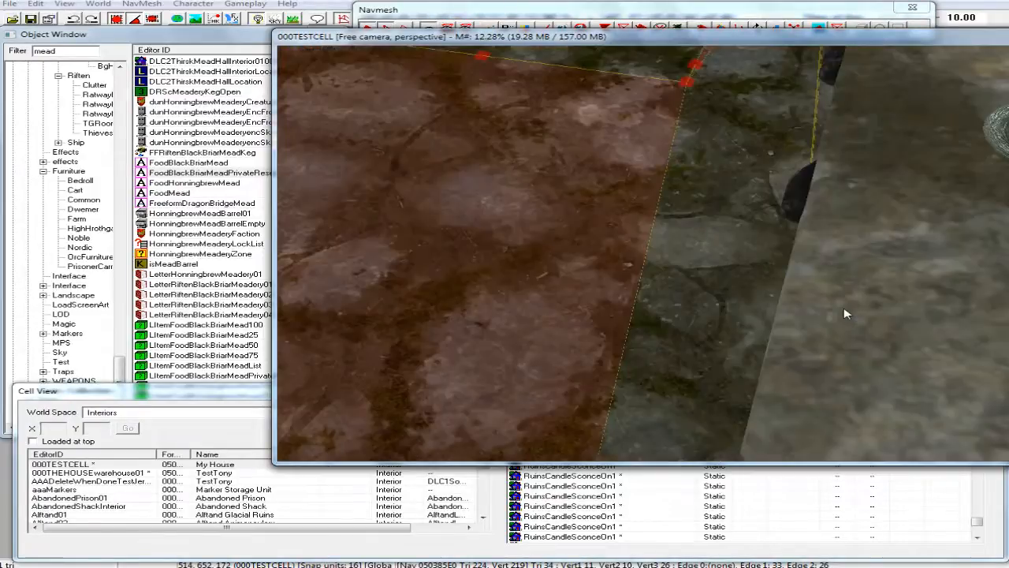
pyautogui.scroll(-3, 845, 314)
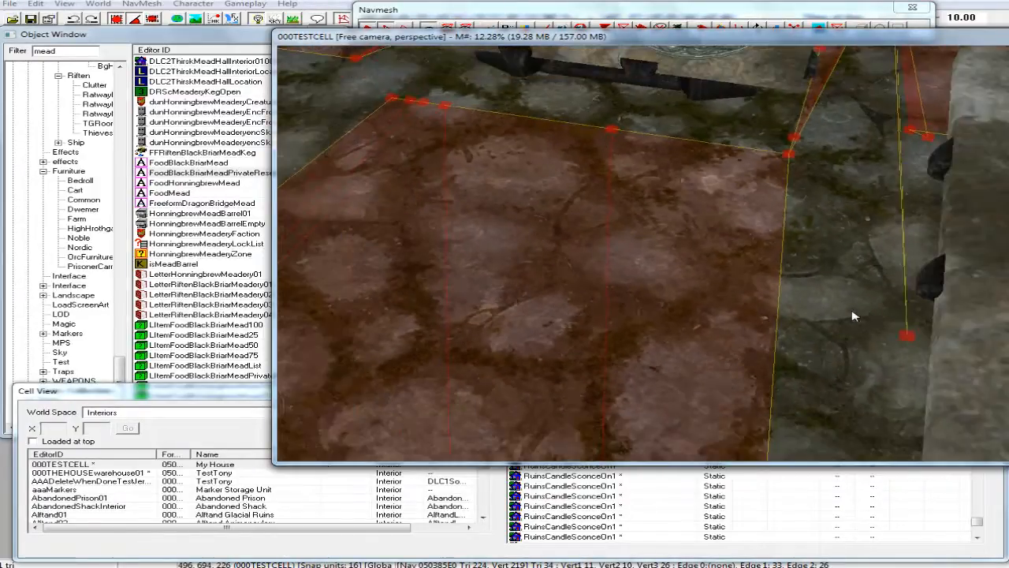
pyautogui.click(907, 337)
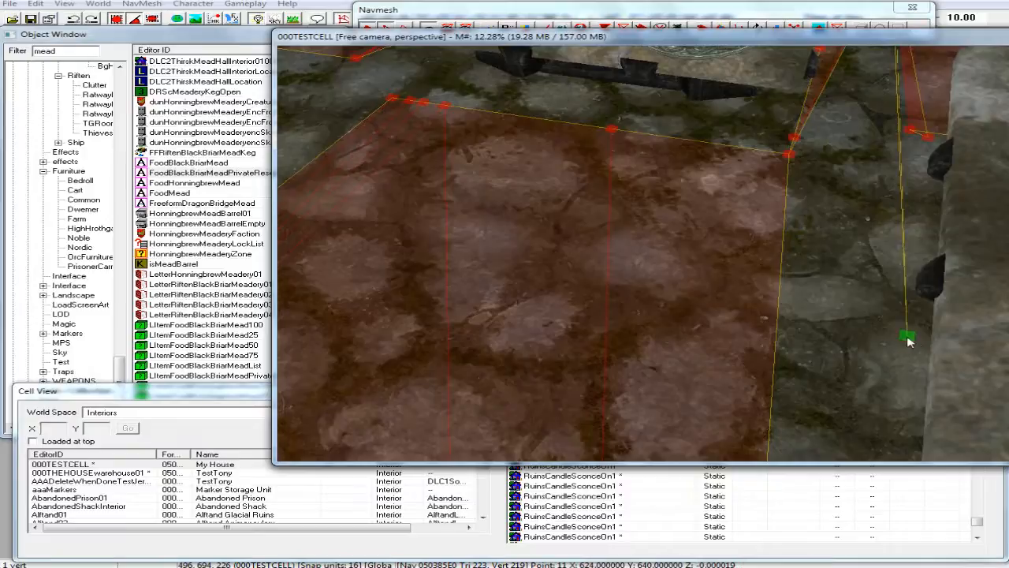
pyautogui.press('Delete')
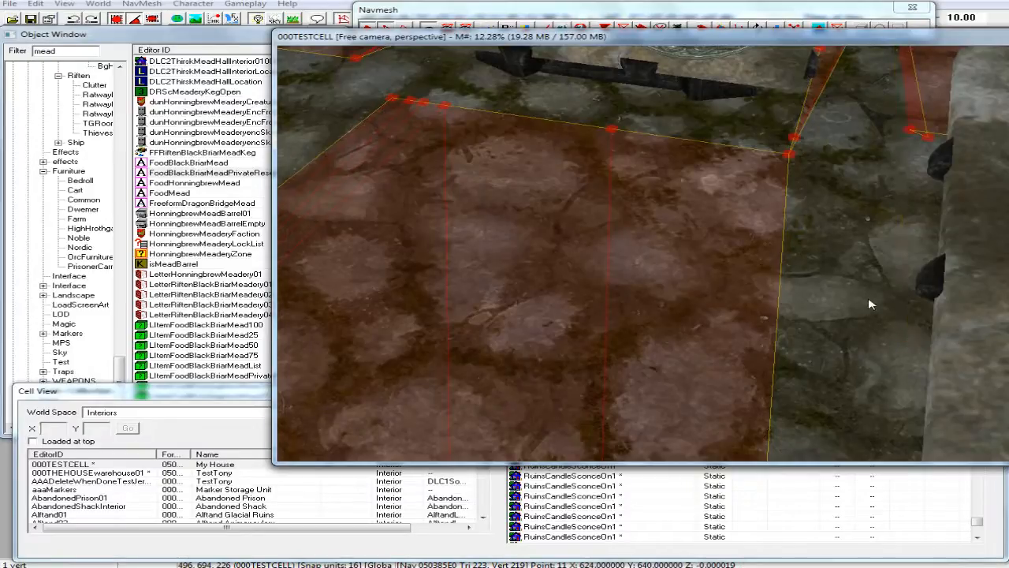
pyautogui.scroll(-3, 871, 305)
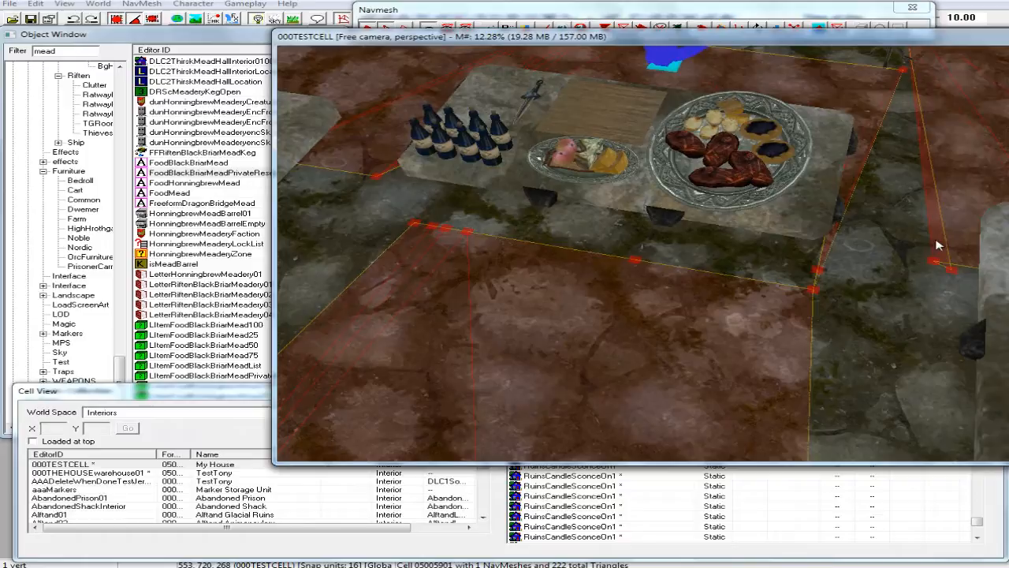
pyautogui.click(953, 271)
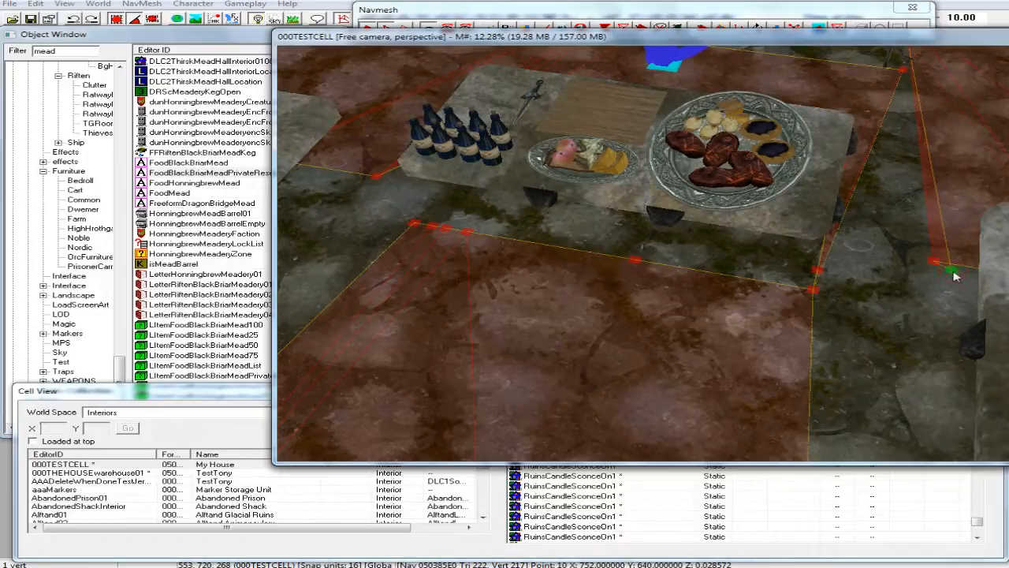
pyautogui.press('Delete')
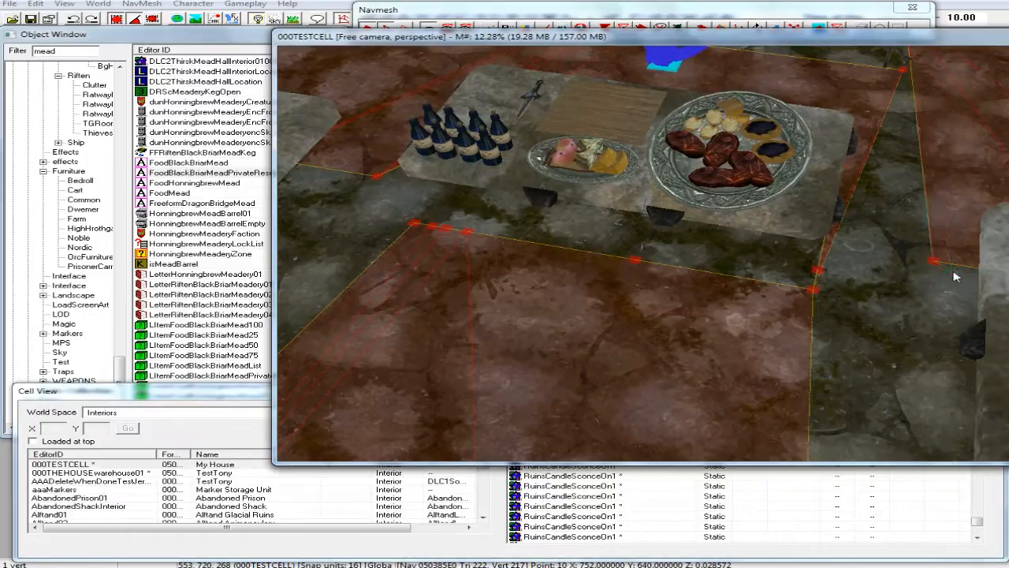
# Delete the sliver navmesh triangles along the cooking table's platter end and the stray vertex at its front corner.
pyautogui.scroll(-2, 863, 245)
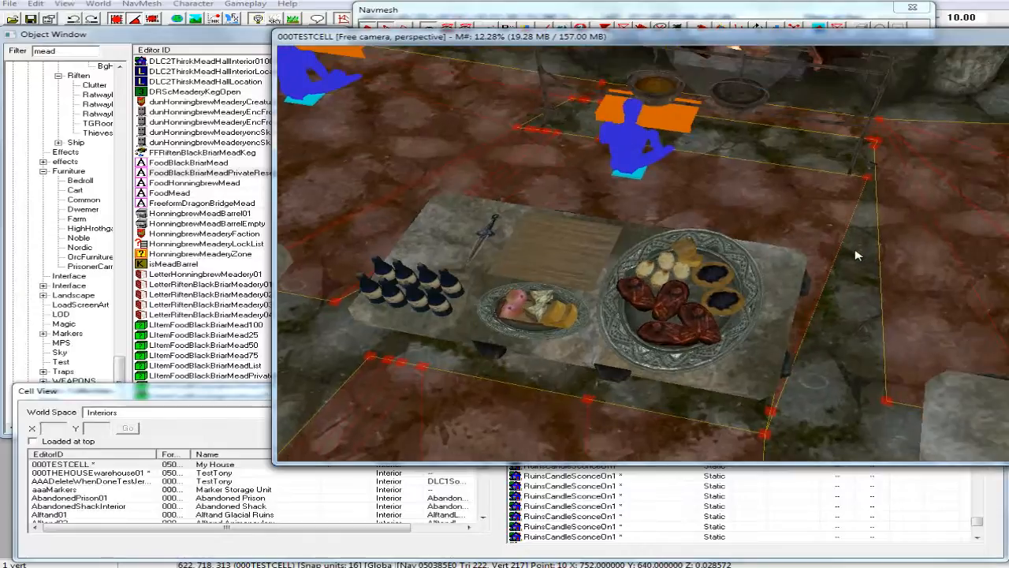
pyautogui.scroll(5, 858, 255)
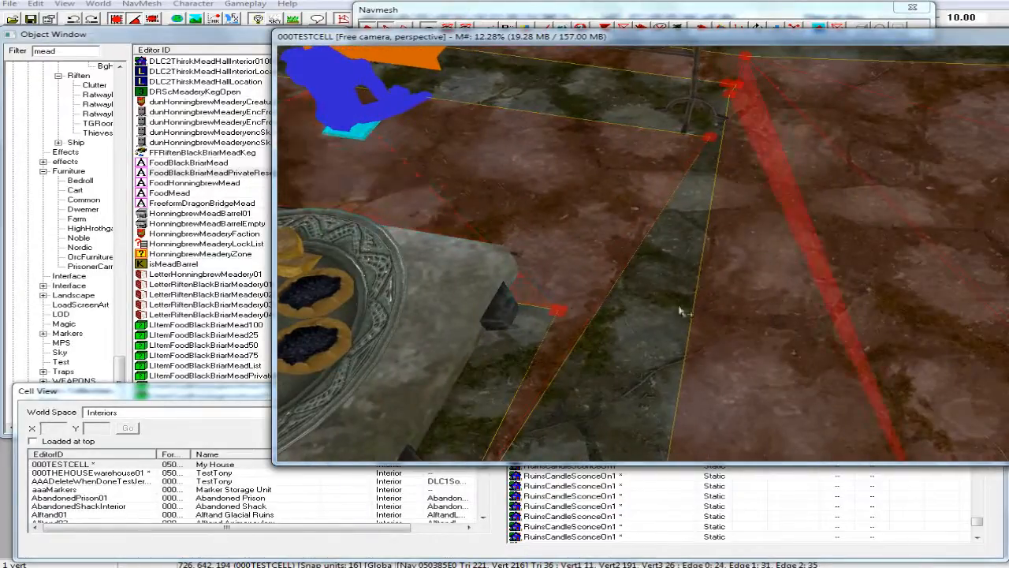
pyautogui.click(582, 301)
pyautogui.press('Delete')
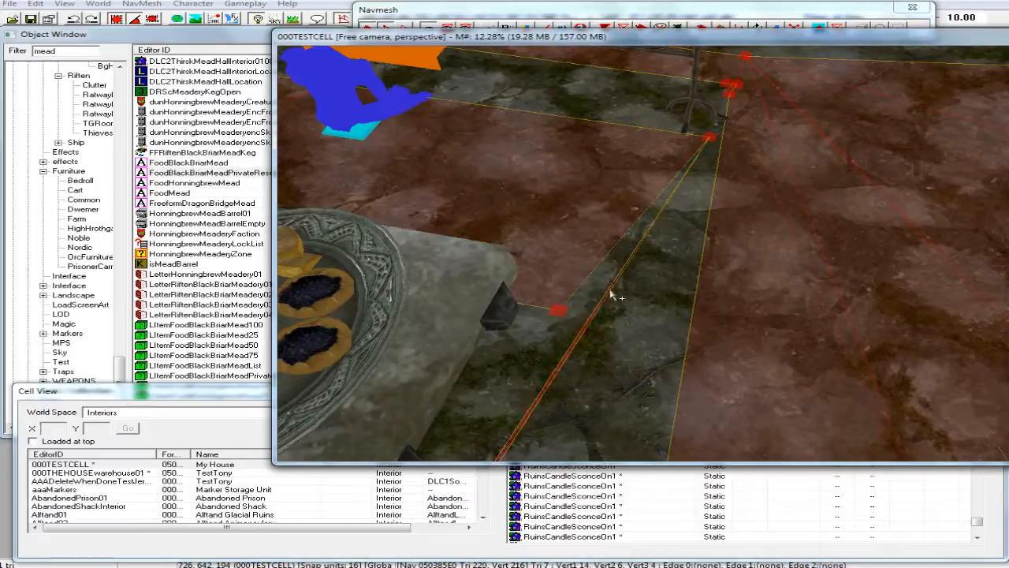
pyautogui.press('Delete')
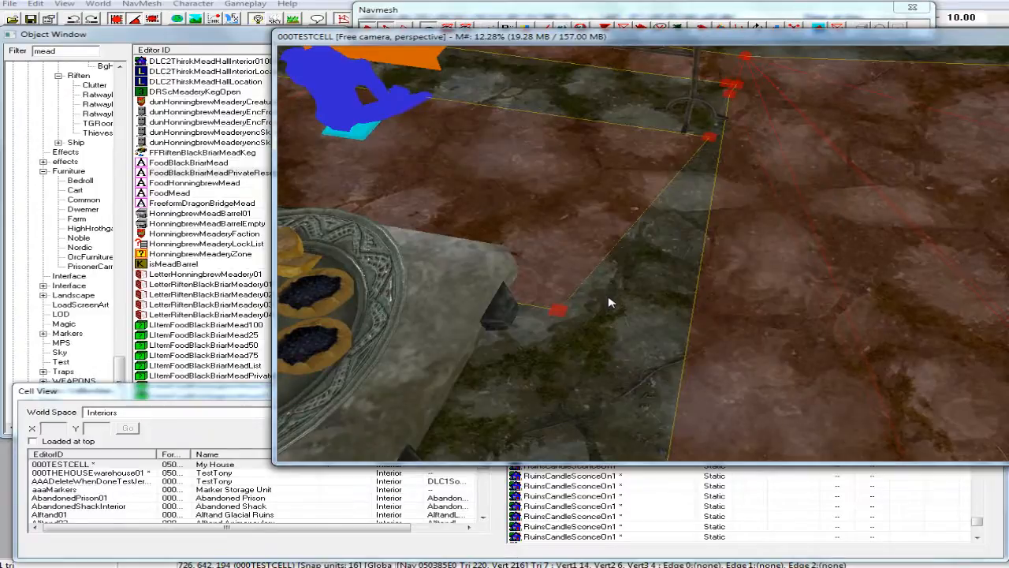
pyautogui.press('Up')
pyautogui.press('Up')
pyautogui.press('Up')
pyautogui.press('Up')
pyautogui.press('Up')
pyautogui.press('Up')
pyautogui.click(629, 288)
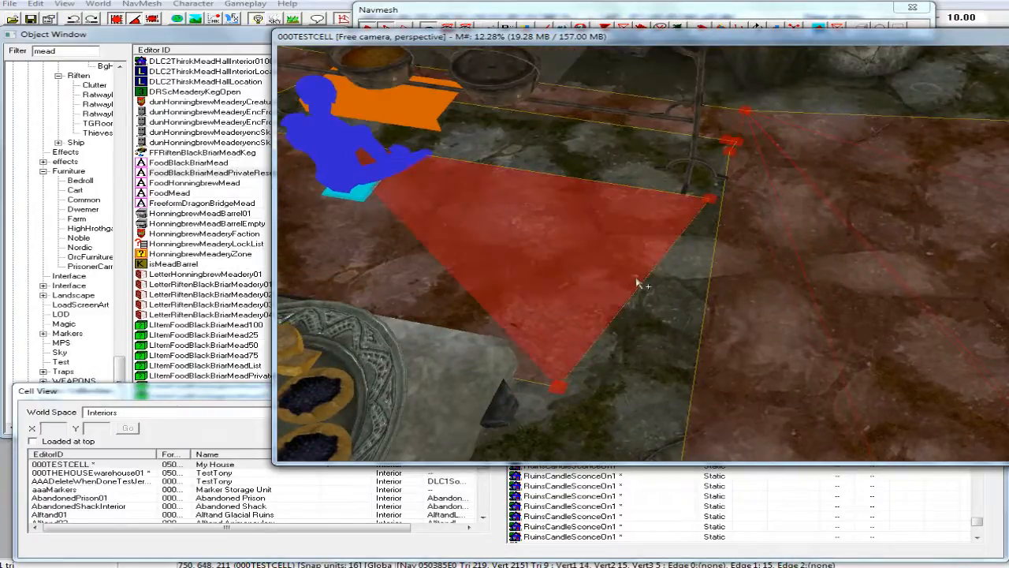
pyautogui.press('Delete')
# Create a navmesh triangle joining the dining table's corner vertex, the cooking table's rear corner vertex and the cooking spit's corner vertex.
pyautogui.press('Up')
pyautogui.press('Up')
pyautogui.press('Up')
pyautogui.press('Up')
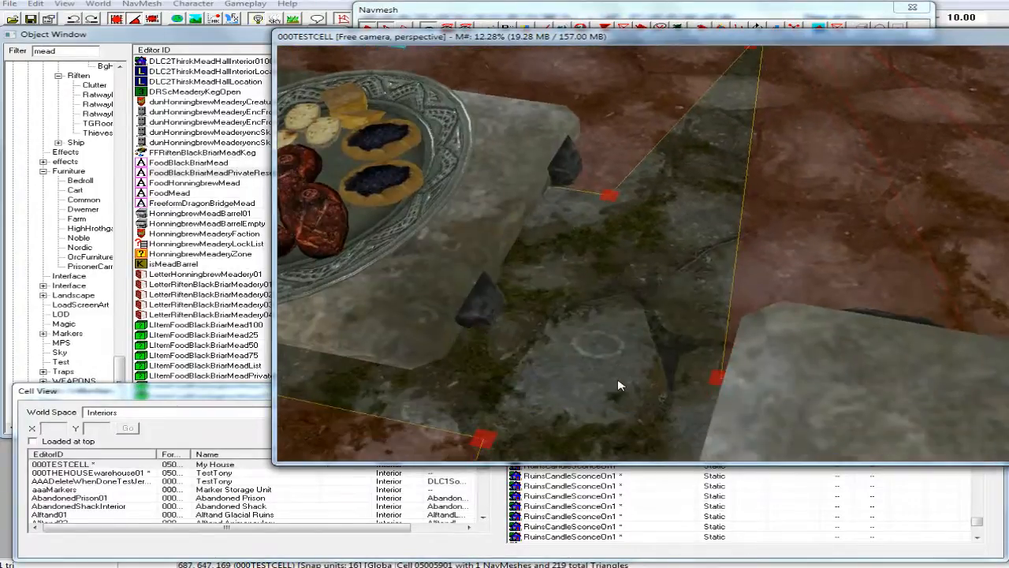
pyautogui.press('Up')
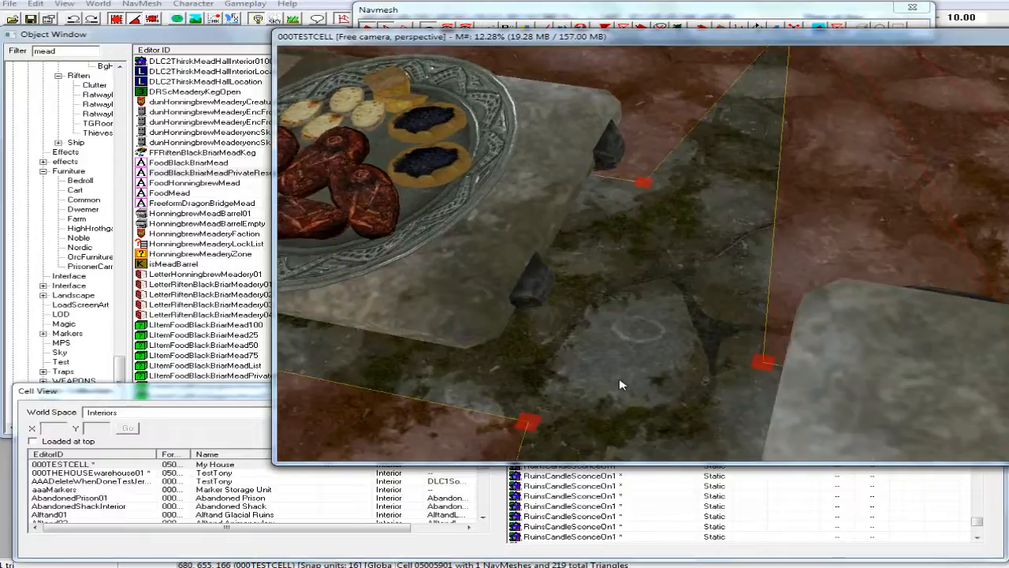
pyautogui.press('Down')
pyautogui.press('Down')
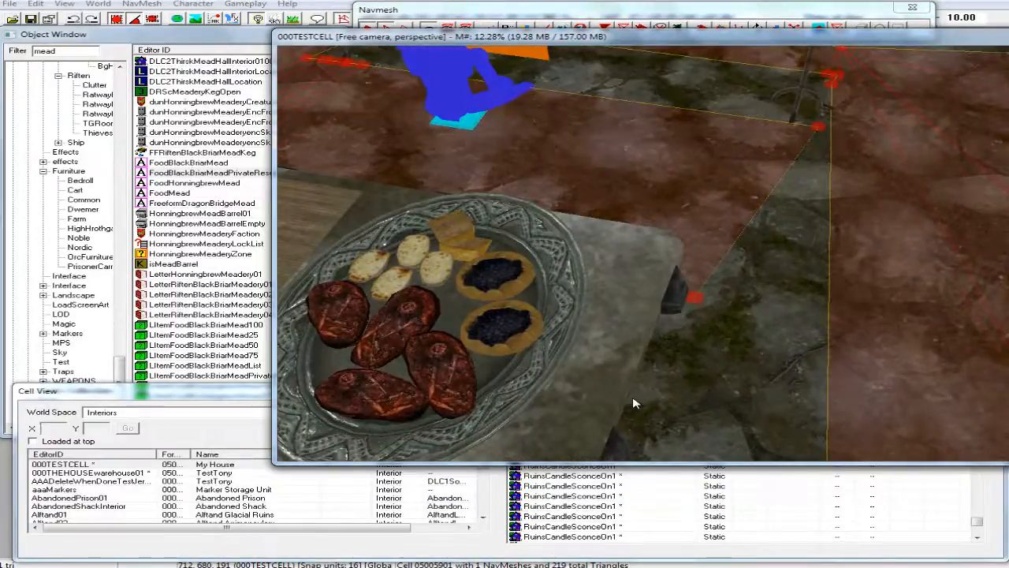
pyautogui.press('Down')
pyautogui.press('Down')
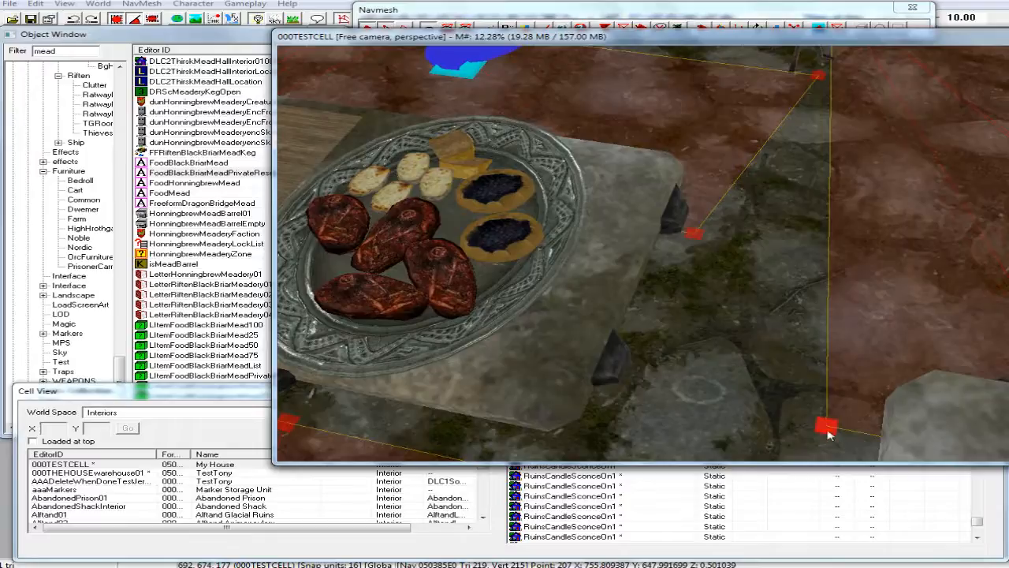
pyautogui.click(826, 429)
pyautogui.keyDown('ctrl'); pyautogui.click(691, 237); pyautogui.keyUp('ctrl')
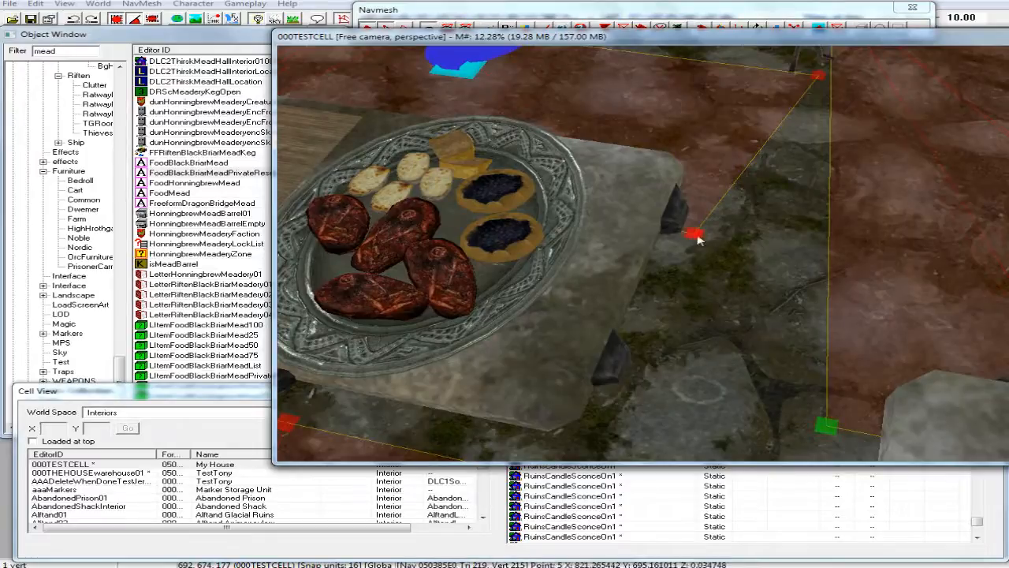
pyautogui.keyDown('ctrl'); pyautogui.click(818, 77); pyautogui.keyUp('ctrl')
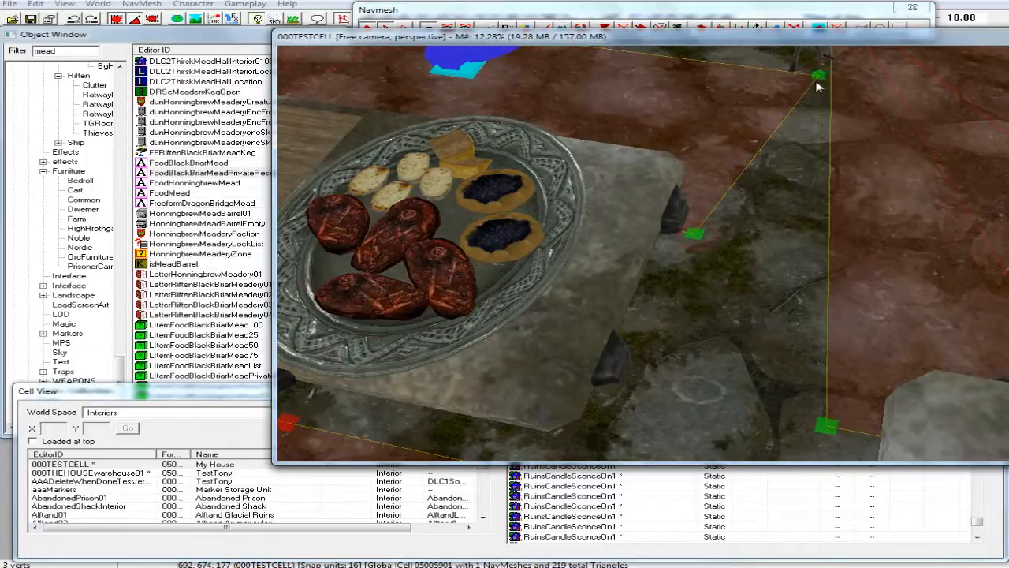
pyautogui.press('f')
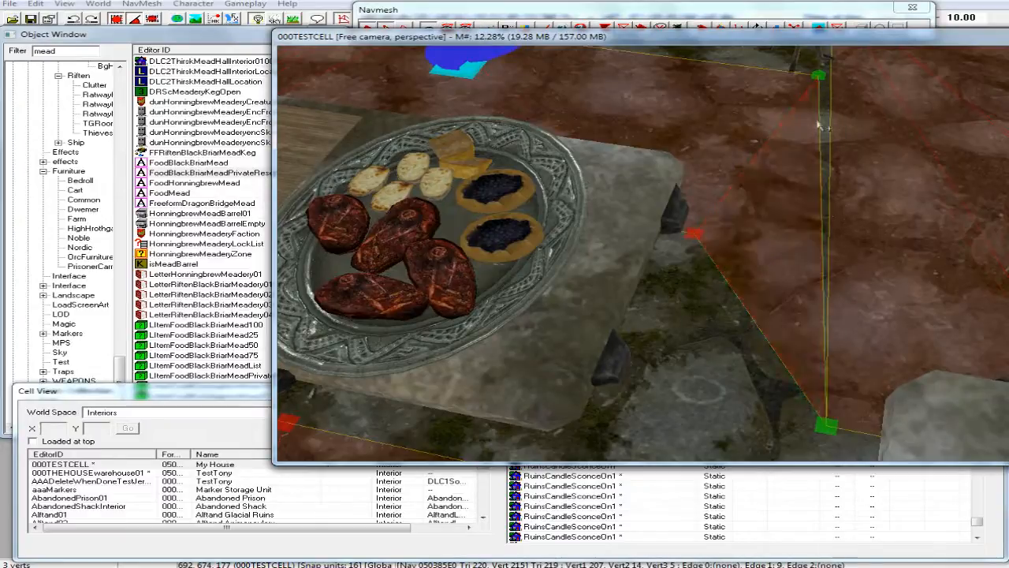
# Fill the remaining narrow gap between the cooking spit's end and the dining table's corner vertex with another navmesh triangle.
pyautogui.scroll(3, 820, 109)
pyautogui.press('d')
pyautogui.scroll(-2, 820, 108)
pyautogui.moveTo(821, 109); pyautogui.dragTo(812, 115, button='middle')
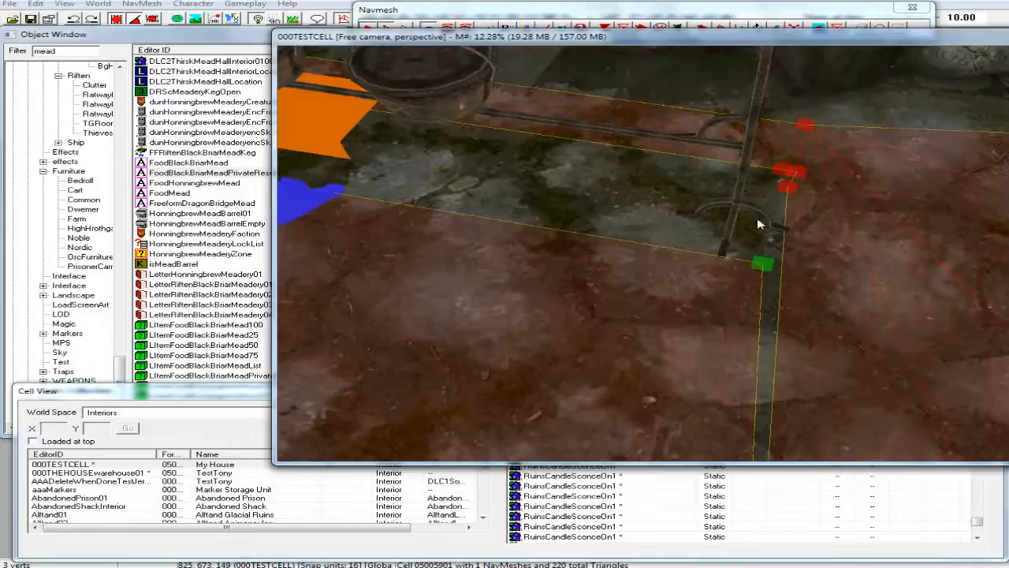
pyautogui.click(774, 253)
pyautogui.click(792, 192)
pyautogui.click(765, 266)
pyautogui.keyDown('ctrl'); pyautogui.click(792, 193); pyautogui.keyUp('ctrl')
pyautogui.scroll(-4, 777, 334)
pyautogui.moveTo(778, 334); pyautogui.dragTo(780, 329, button='middle')
pyautogui.keyDown('ctrl'); pyautogui.click(738, 352); pyautogui.keyUp('ctrl')
pyautogui.press('f')
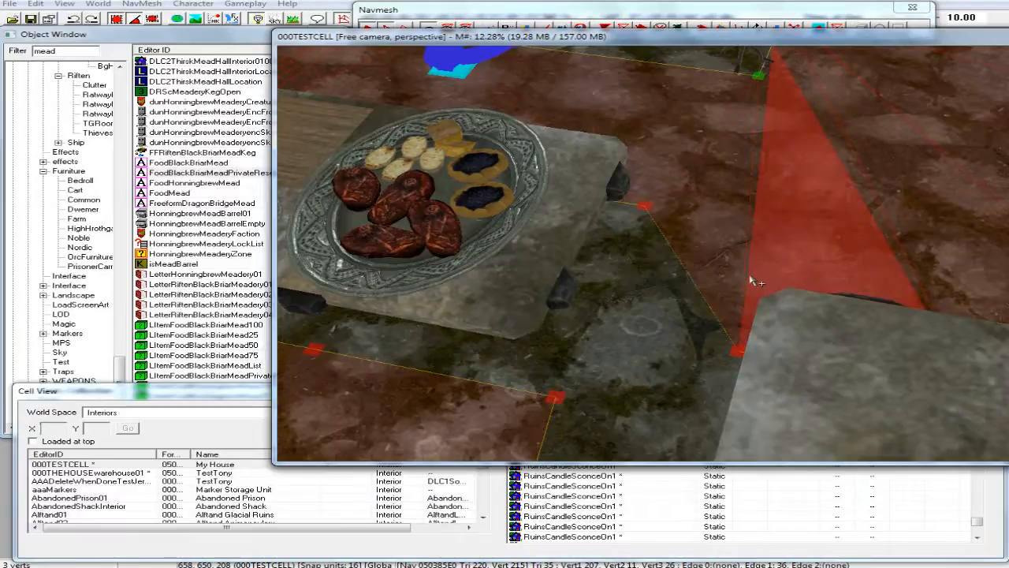
# Delete the narrow navmesh strip between the cooking spit and the cave wall behind it.
pyautogui.press('a')
pyautogui.scroll(-4, 753, 217)
pyautogui.moveTo(753, 215); pyautogui.dragTo(702, 247, button='middle')
pyautogui.scroll(-2, 753, 219)
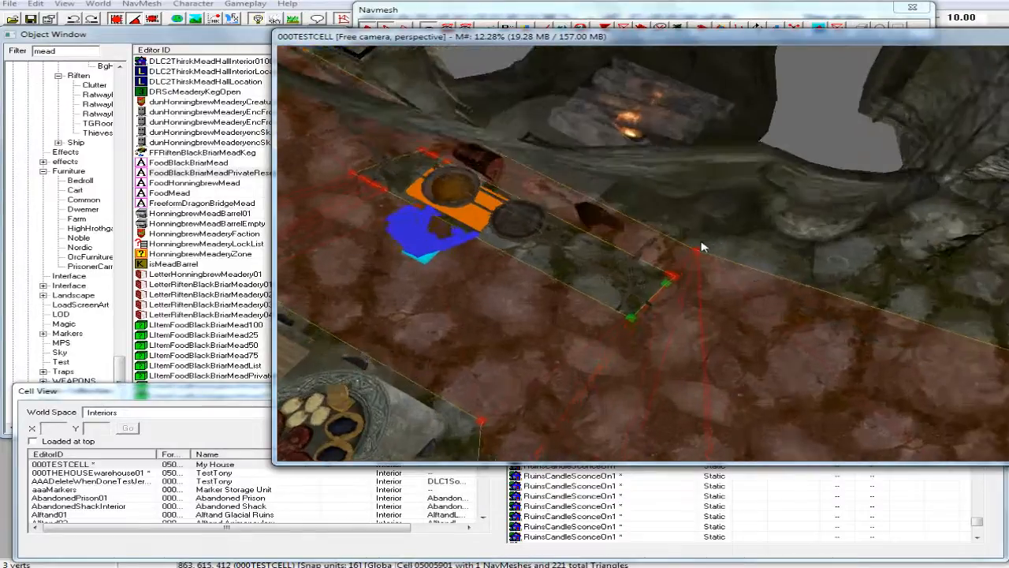
pyautogui.scroll(2, 702, 248)
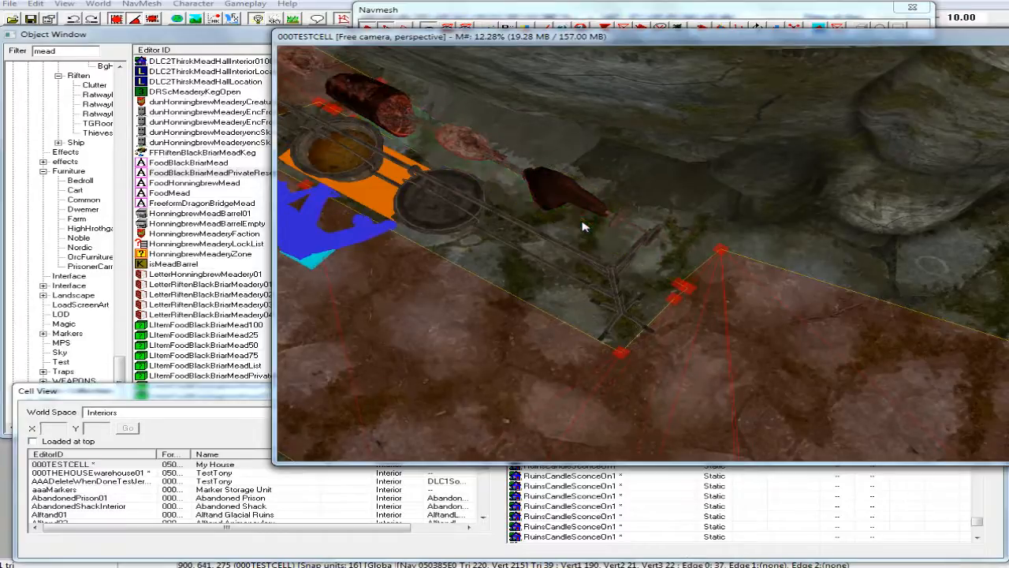
pyautogui.scroll(-4, 584, 225)
pyautogui.moveTo(584, 224); pyautogui.dragTo(639, 236, button='middle')
pyautogui.click(667, 218)
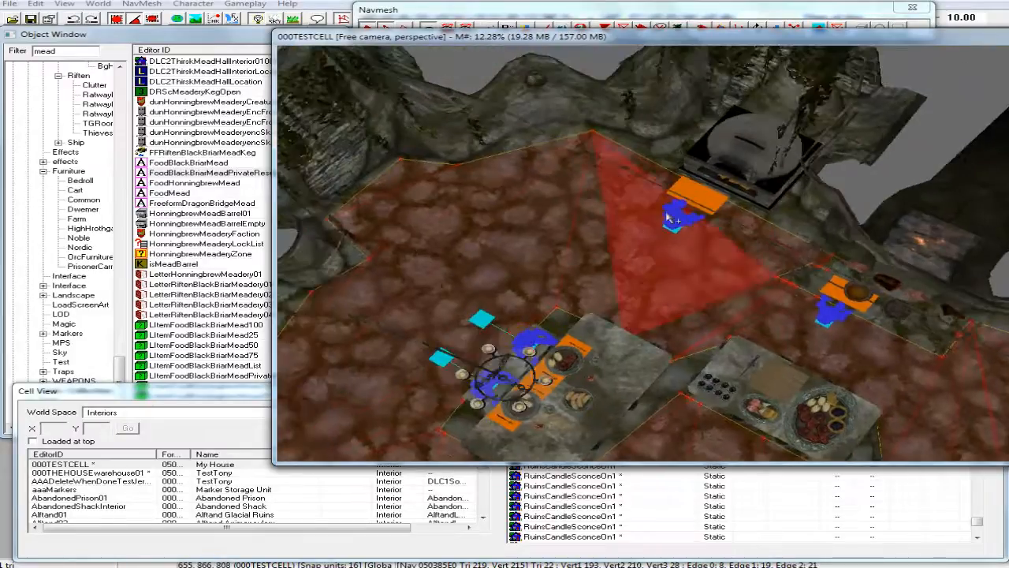
pyautogui.scroll(4, 667, 218)
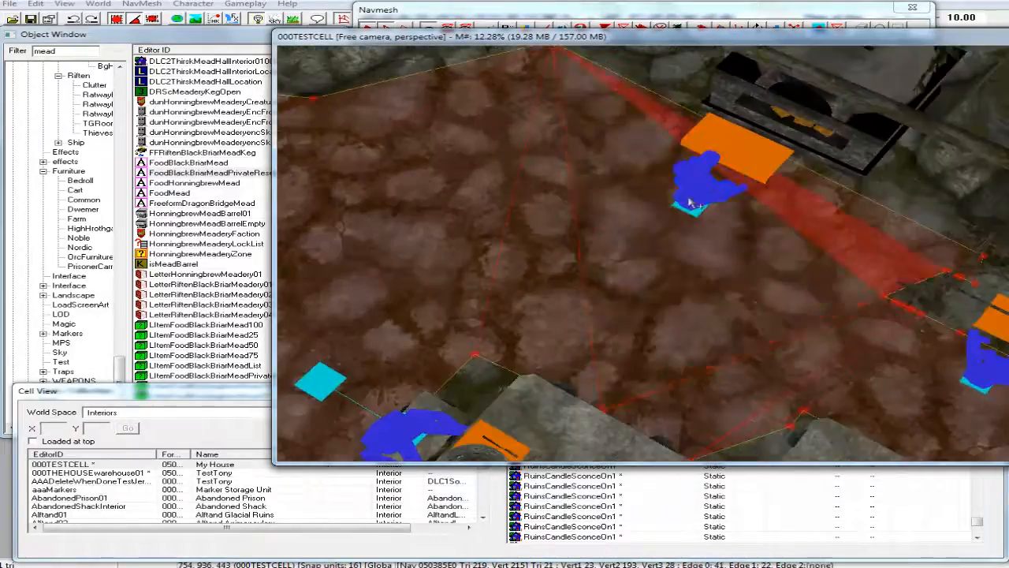
pyautogui.scroll(-5, 764, 192)
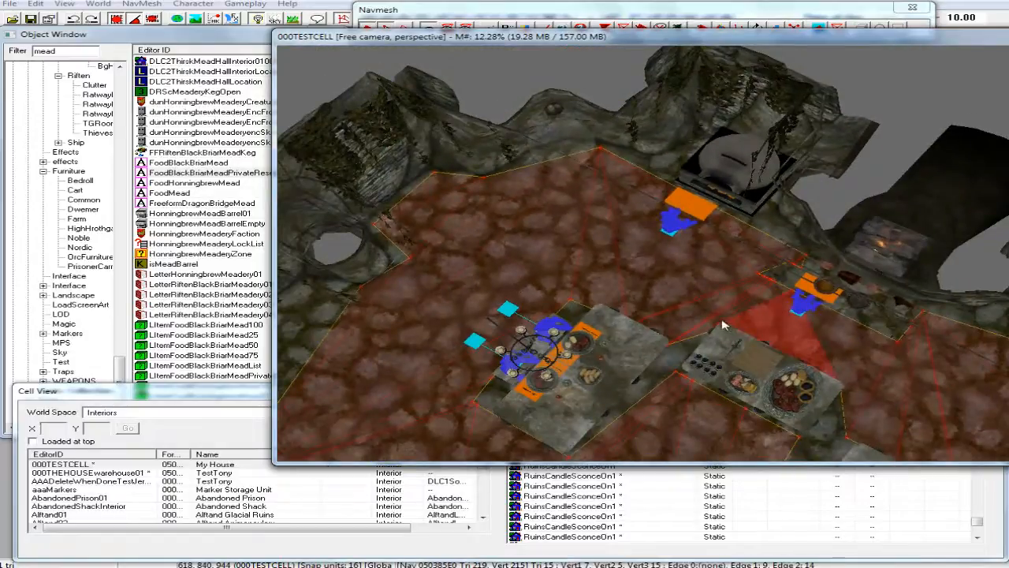
# Examine the navmesh between the two dining tables and along the narrow gap running from the second table's corner to the round pit.
pyautogui.moveTo(718, 317); pyautogui.dragTo(647, 276, button='middle')
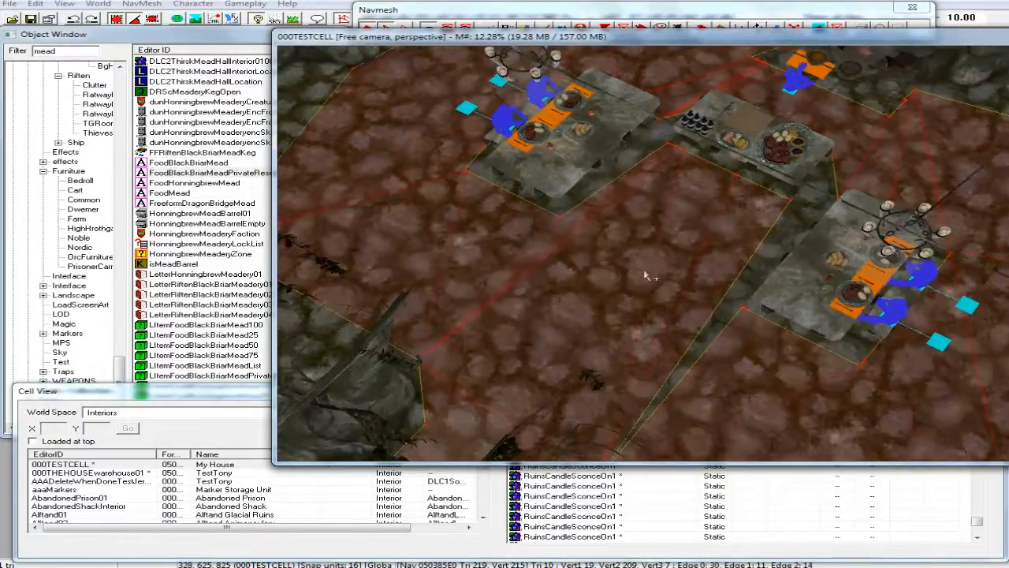
pyautogui.click(647, 276)
pyautogui.click(633, 275)
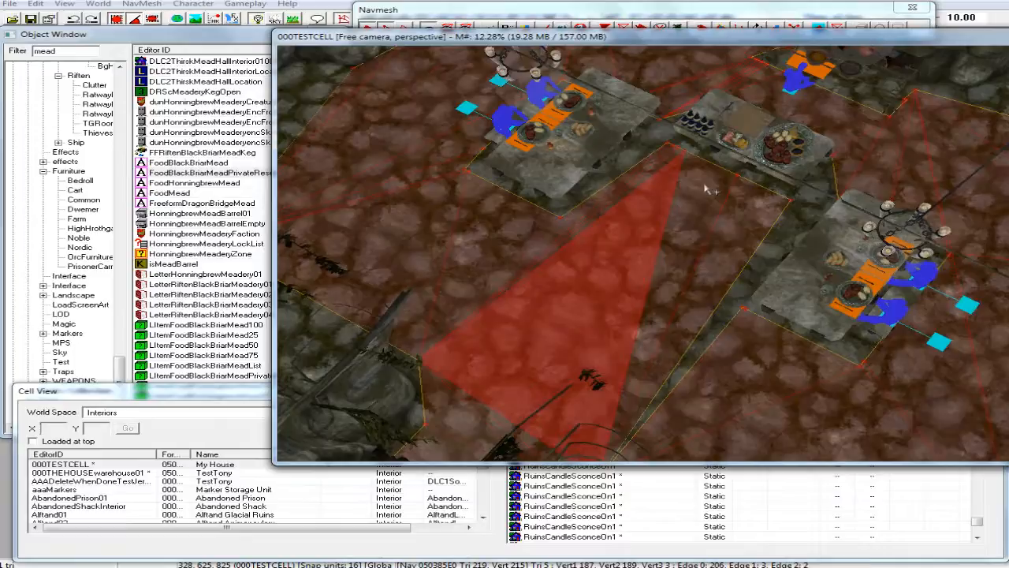
pyautogui.click(720, 164)
pyautogui.click(719, 164)
pyautogui.click(542, 269)
pyautogui.click(442, 226)
pyautogui.click(412, 177)
pyautogui.click(432, 104)
pyautogui.click(647, 77)
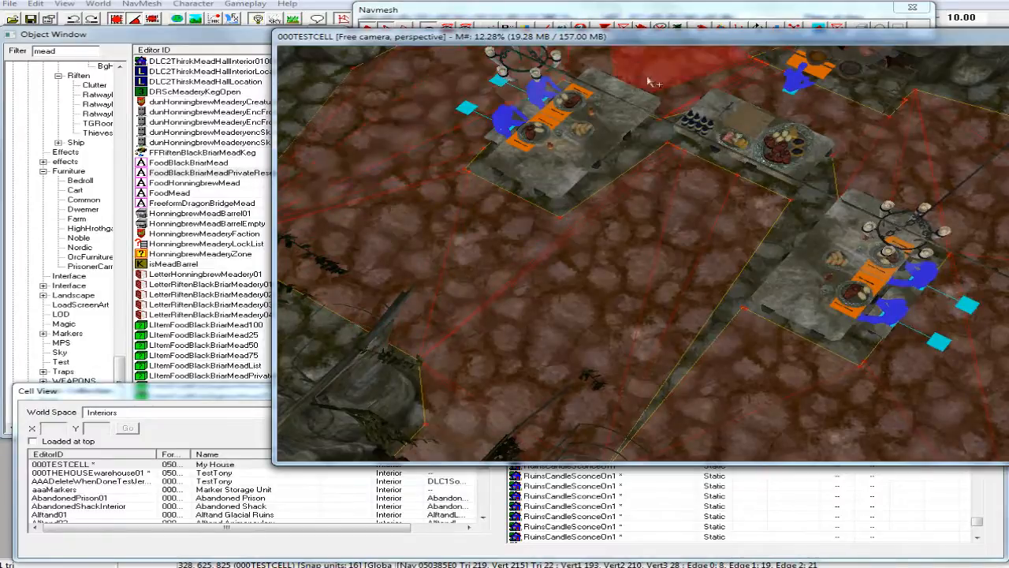
pyautogui.click(674, 142)
pyautogui.click(705, 374)
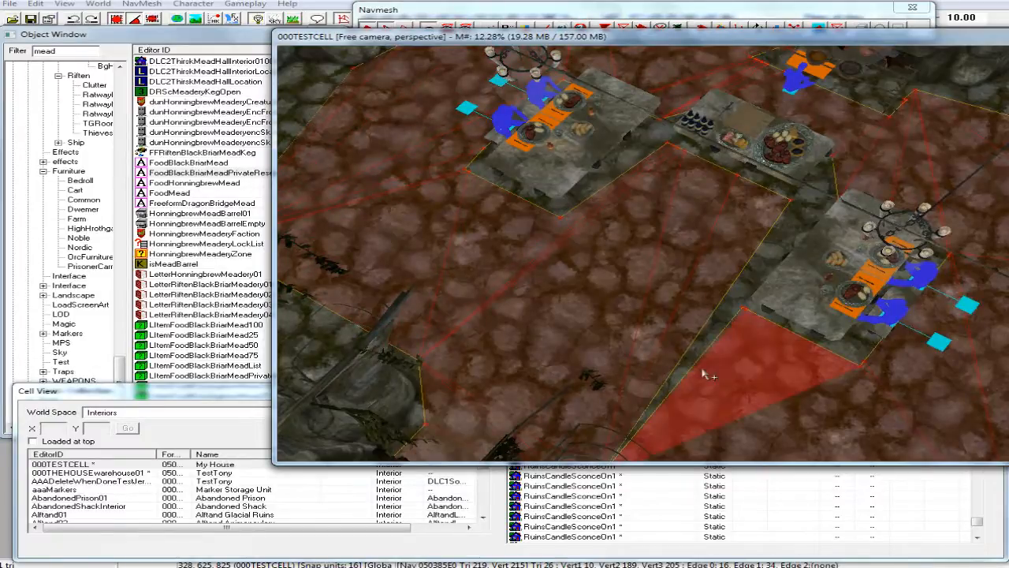
pyautogui.moveTo(703, 362); pyautogui.dragTo(701, 335, button='middle')
pyautogui.click(625, 393)
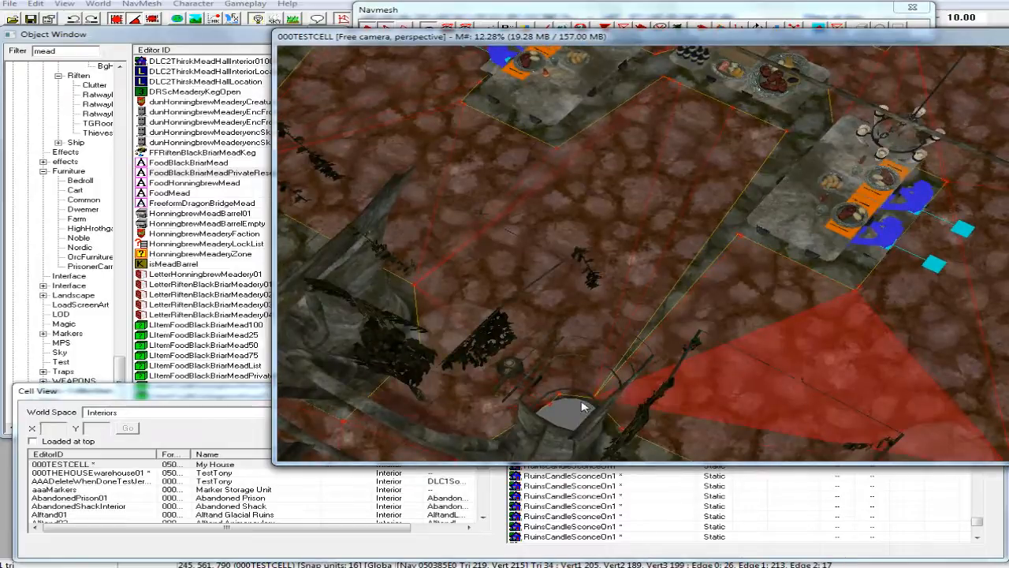
pyautogui.click(585, 403)
pyautogui.click(608, 370)
pyautogui.click(633, 340)
pyautogui.click(731, 237)
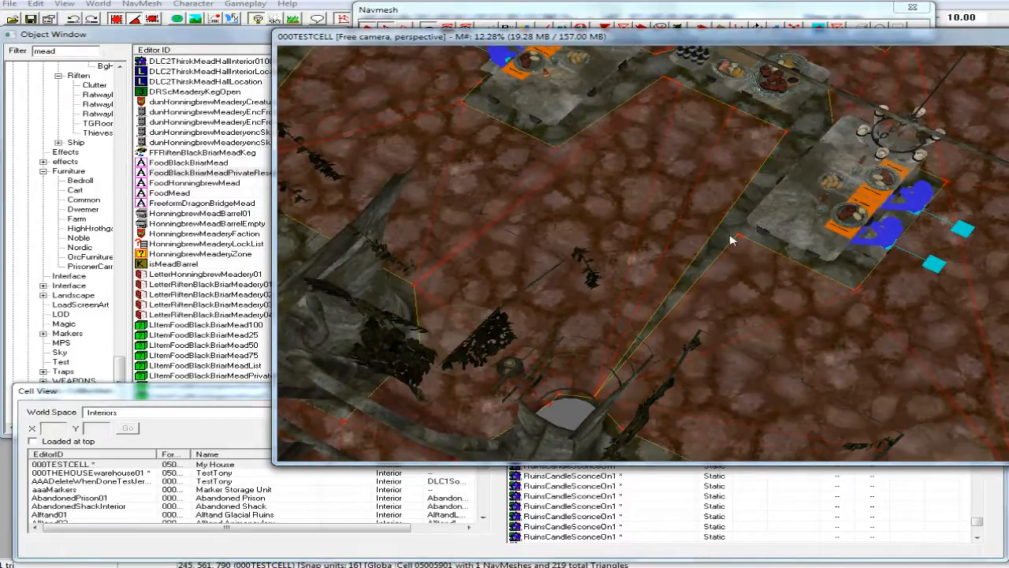
# Split the navmesh's open edge along the narrow gap with a new vertex opposite the dining table's corner.
pyautogui.scroll(4, 730, 237)
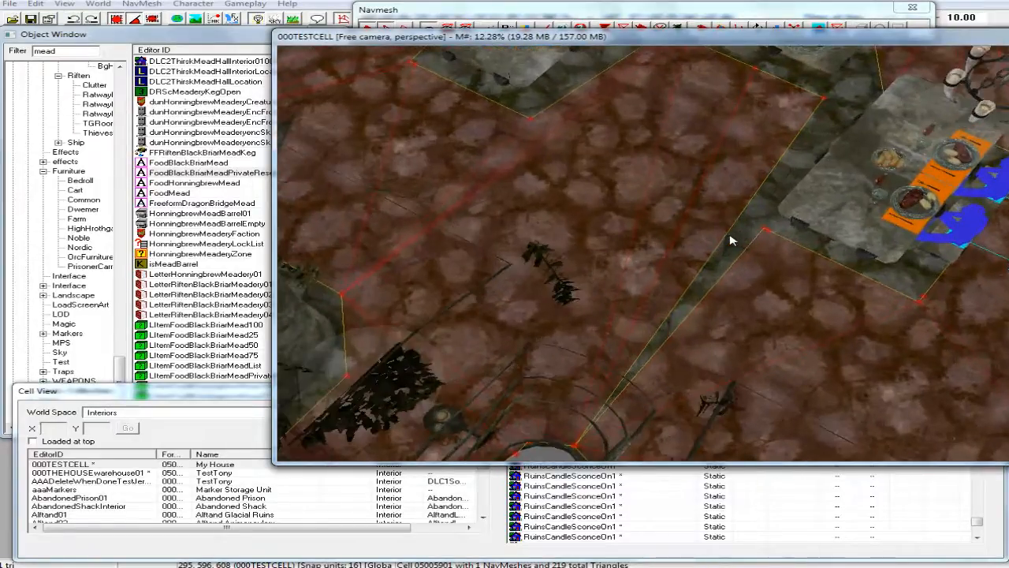
pyautogui.scroll(4, 730, 239)
pyautogui.click(730, 239)
pyautogui.scroll(3, 727, 244)
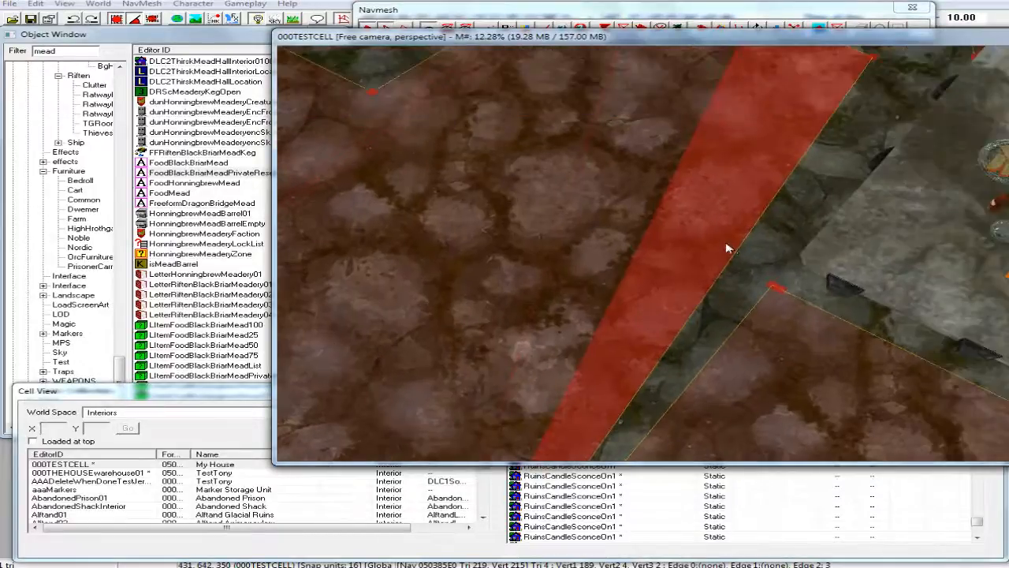
pyautogui.scroll(3, 726, 248)
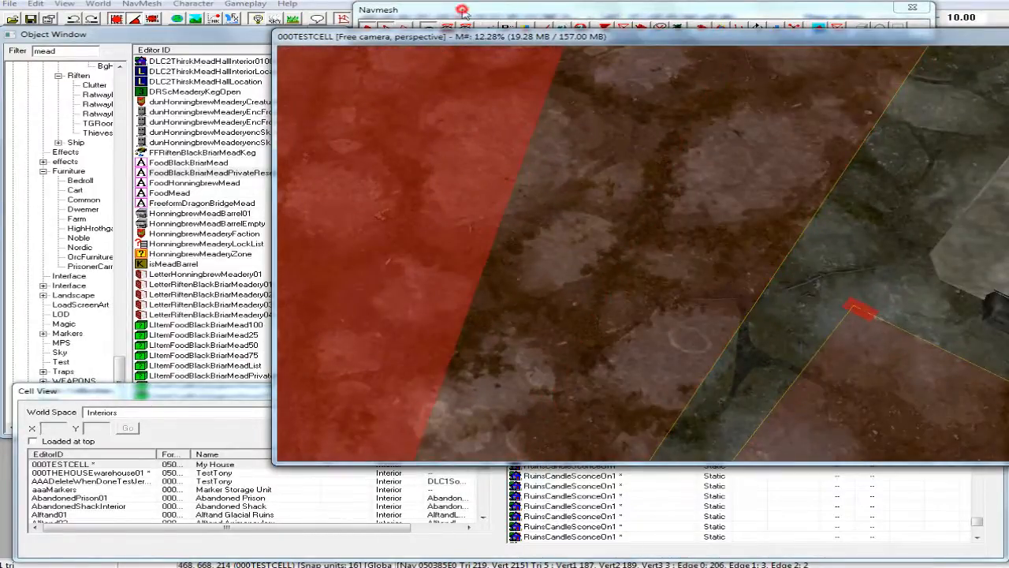
pyautogui.click(463, 9)
pyautogui.click(587, 228)
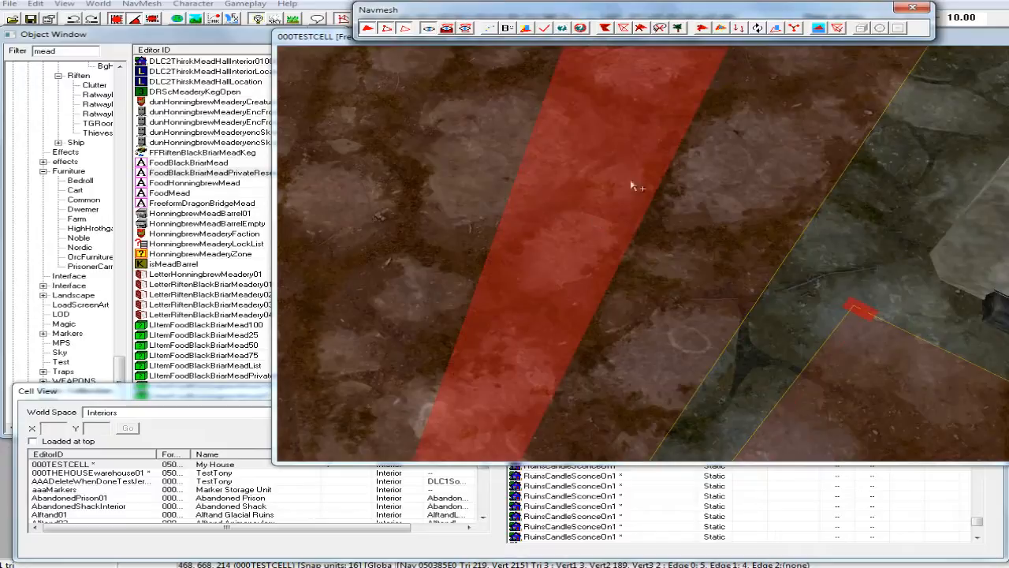
pyautogui.click(456, 88)
pyautogui.click(337, 36)
pyautogui.scroll(-2, 508, 225)
pyautogui.scroll(-4, 510, 222)
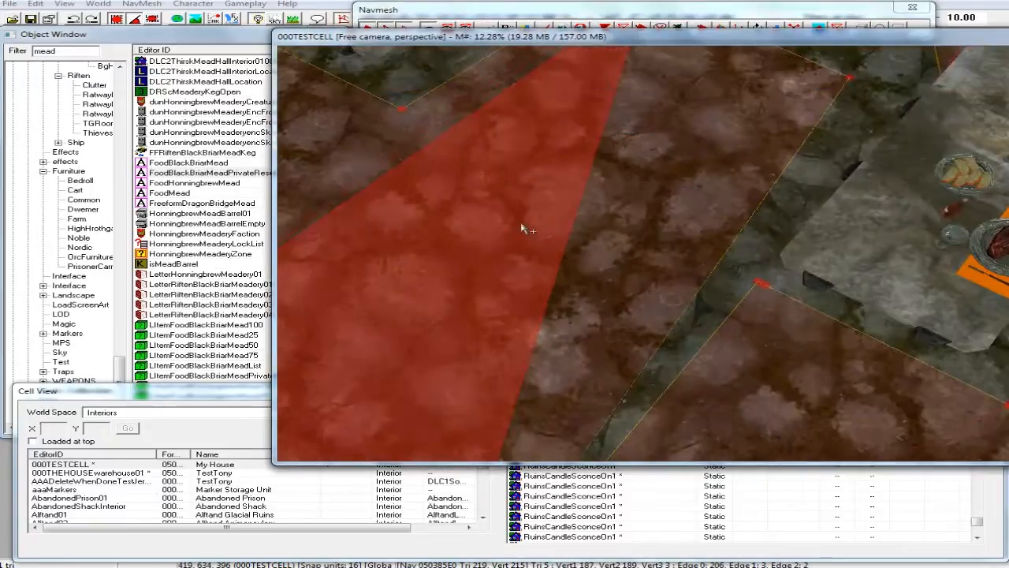
pyautogui.click(419, 435)
pyautogui.click(487, 389)
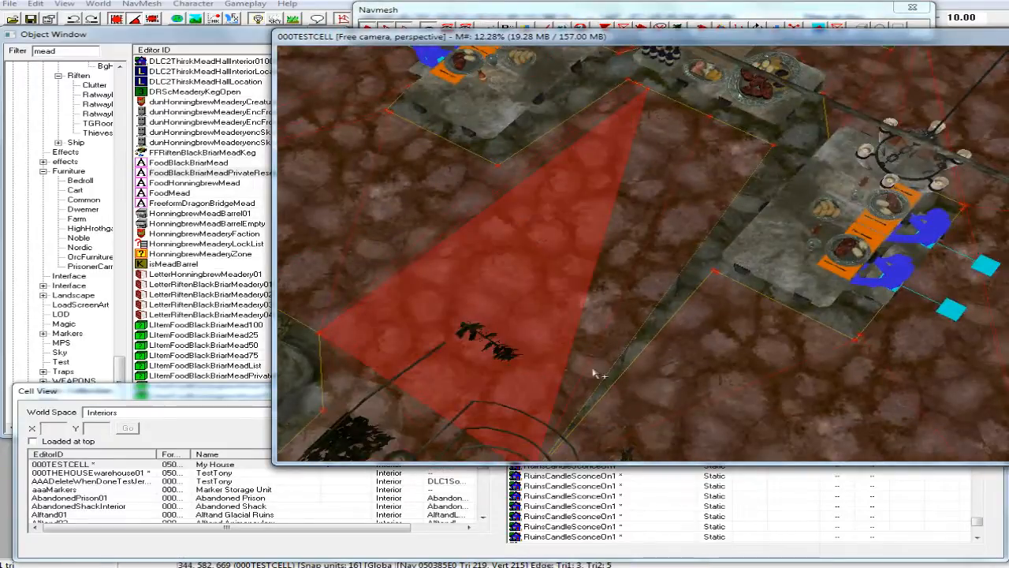
pyautogui.click(601, 379)
pyautogui.click(619, 369)
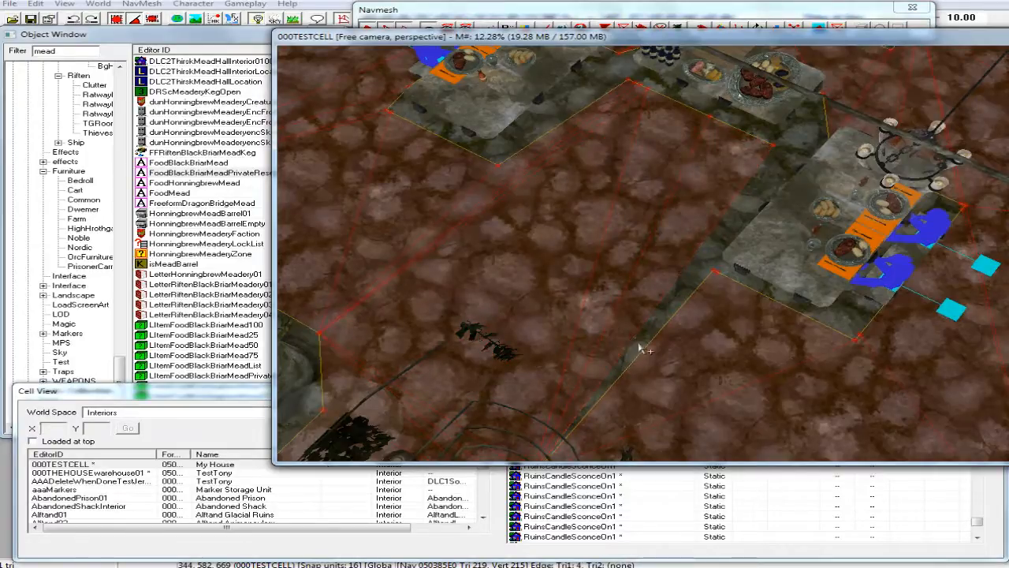
pyautogui.scroll(4, 639, 345)
pyautogui.click(640, 345)
pyautogui.click(566, 110)
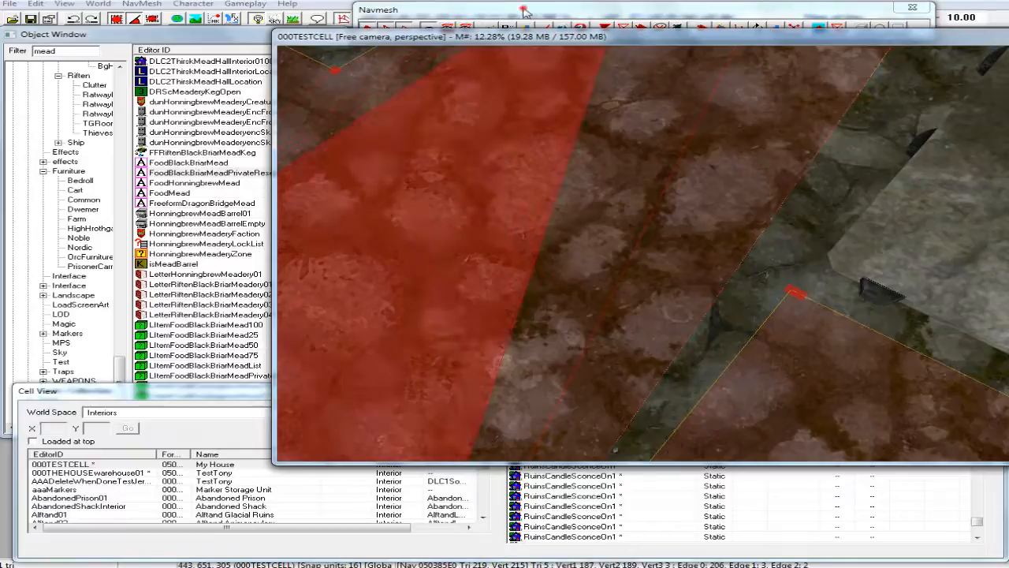
pyautogui.click(526, 13)
pyautogui.click(637, 185)
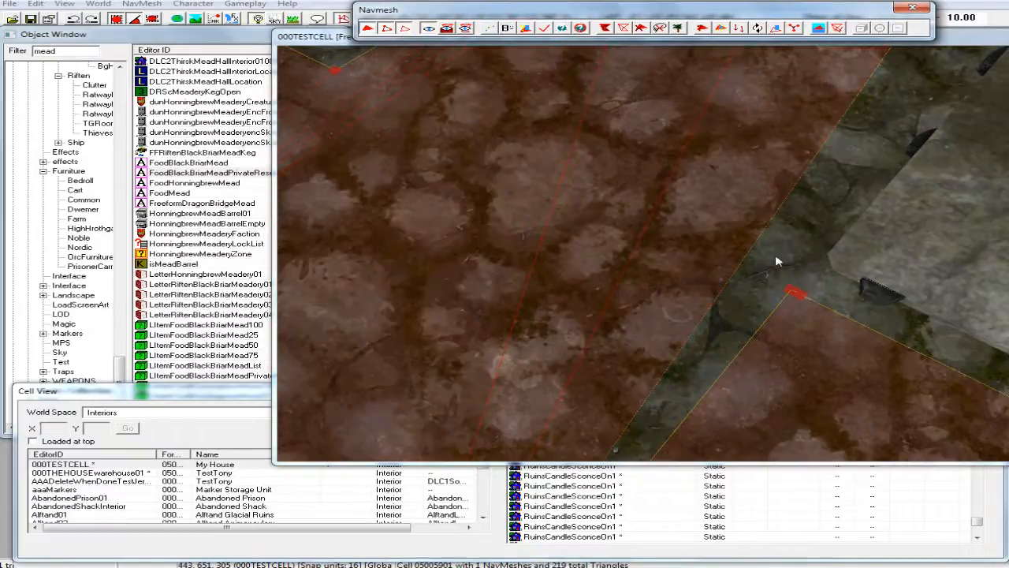
pyautogui.click(740, 268)
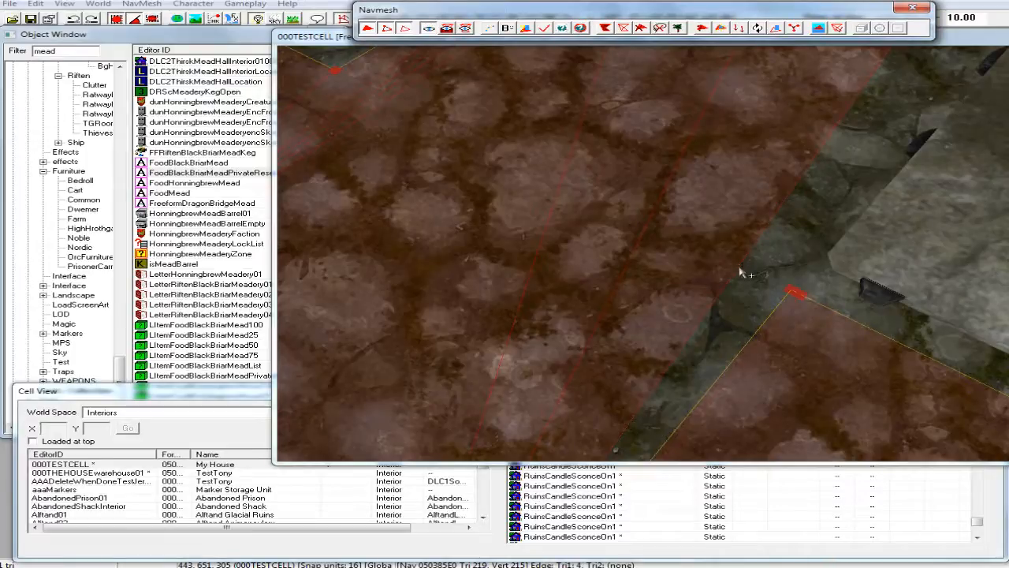
pyautogui.keyDown('ctrl'); pyautogui.rightClick(740, 272); pyautogui.keyUp('ctrl')
pyautogui.scroll(-3, 742, 272)
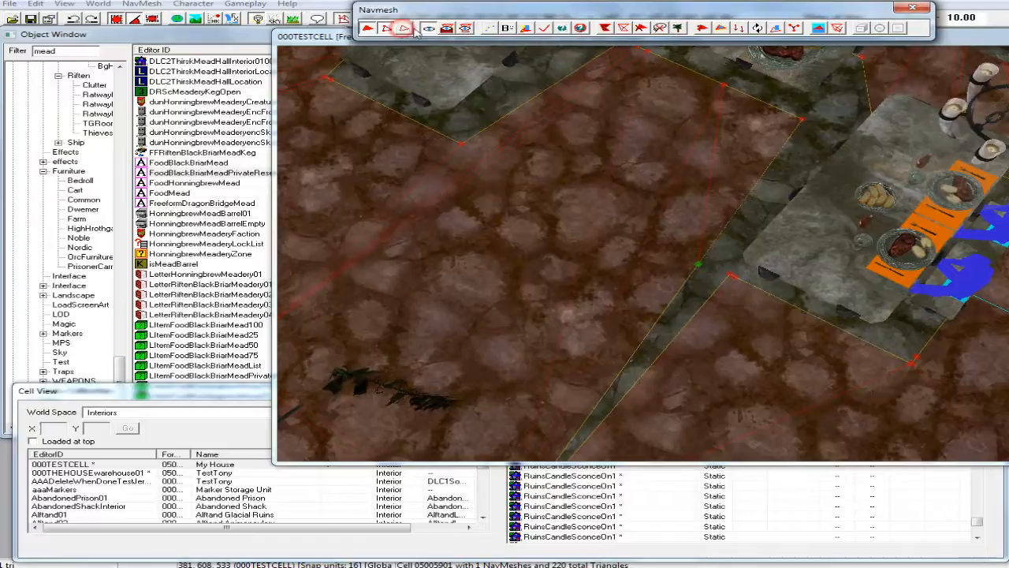
# Fill the narrow gap with a navmesh triangle joining the new edge vertex, the dining table's corner vertex and the vertex at the pit's rim.
pyautogui.click(327, 37)
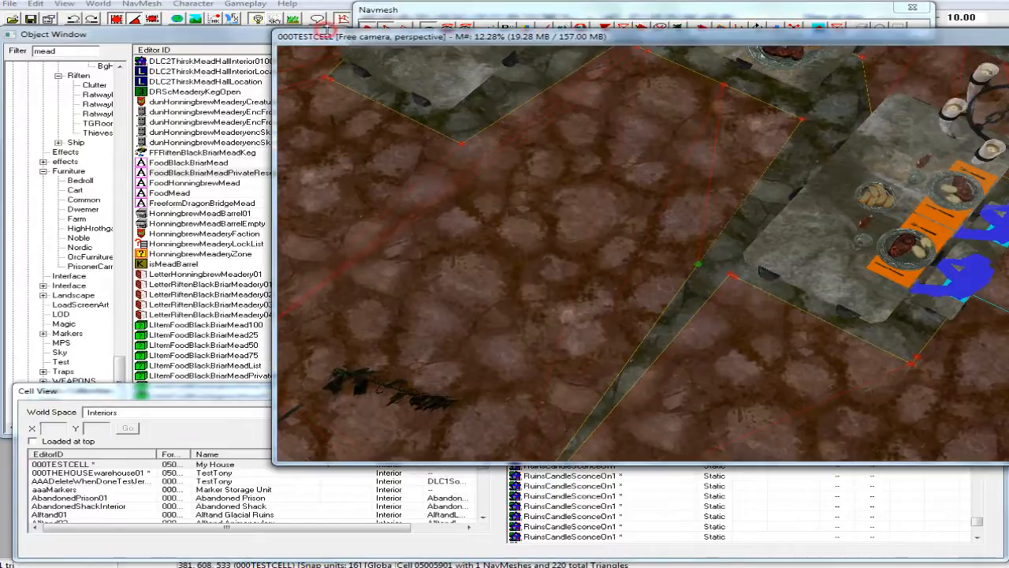
pyautogui.click(457, 282)
pyautogui.scroll(3, 619, 312)
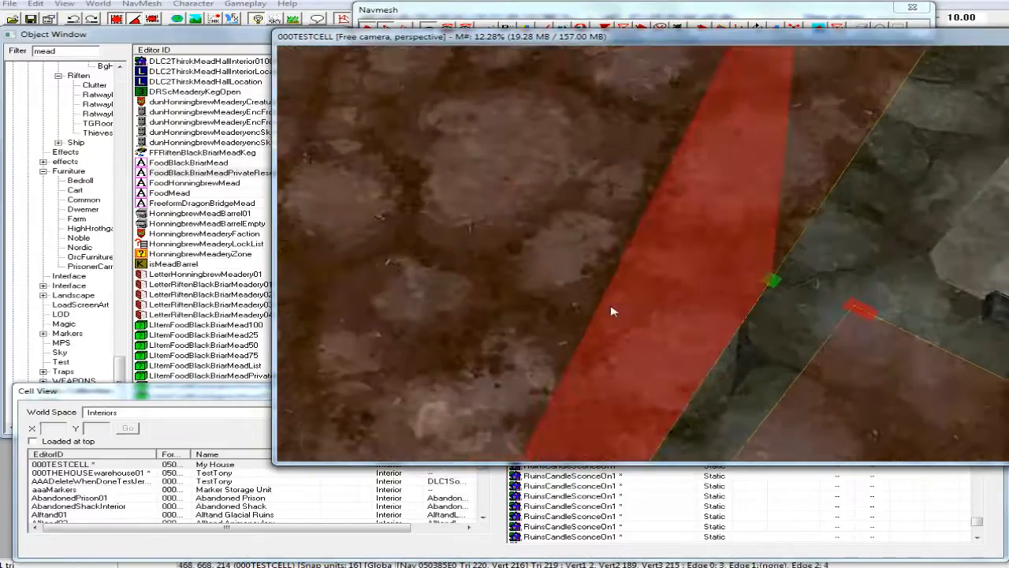
pyautogui.moveTo(613, 311); pyautogui.dragTo(608, 308, button='middle')
pyautogui.press('d')
pyautogui.keyDown('ctrl'); pyautogui.click(701, 270); pyautogui.keyUp('ctrl')
pyautogui.scroll(-3, 621, 331)
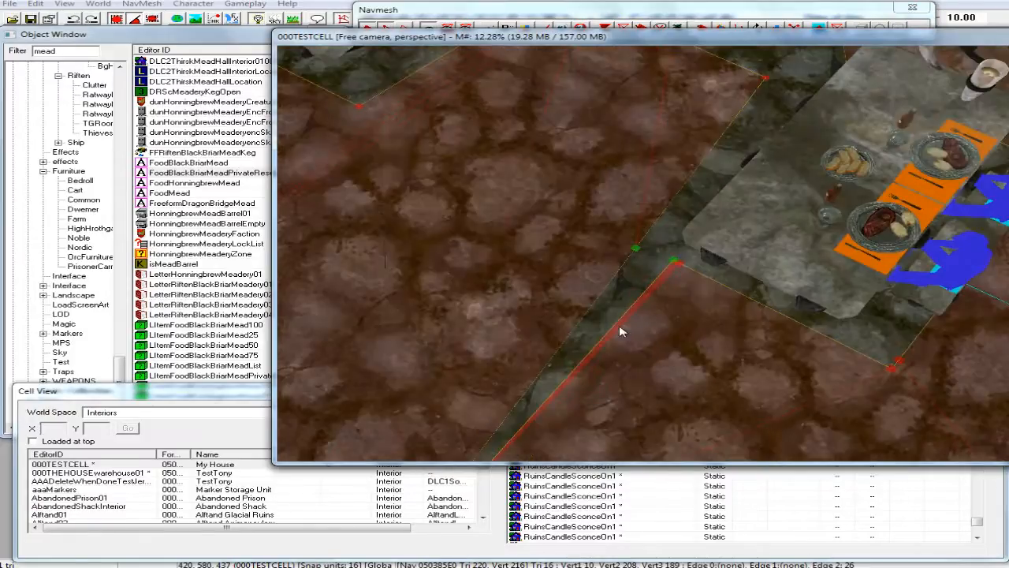
pyautogui.scroll(4, 620, 330)
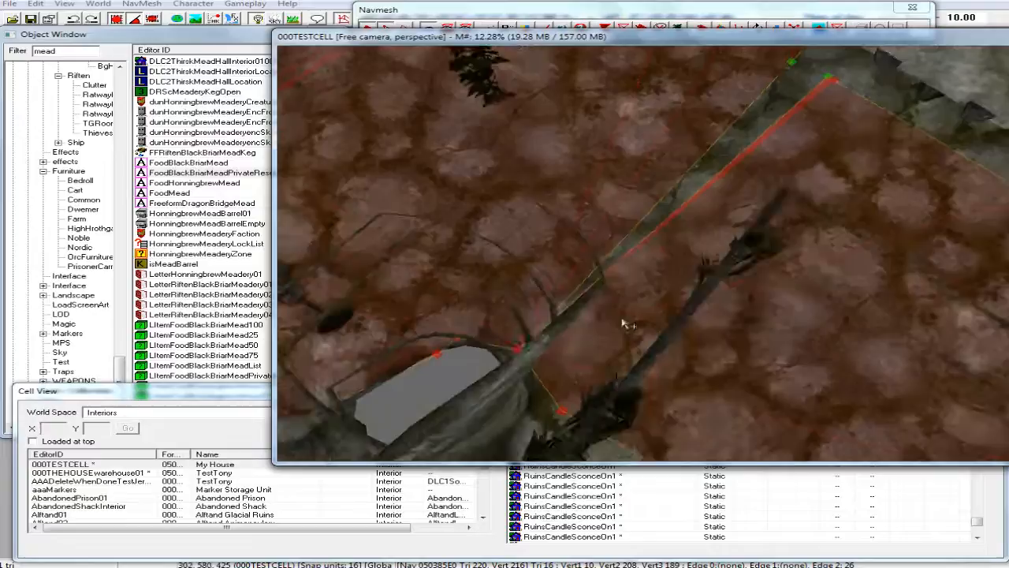
pyautogui.keyDown('shift'); pyautogui.moveTo(623, 322); pyautogui.dragTo(556, 308, button='middle'); pyautogui.keyUp('shift')
pyautogui.press('f')
pyautogui.moveTo(560, 251); pyautogui.dragTo(520, 270, button='middle')
pyautogui.click(419, 271)
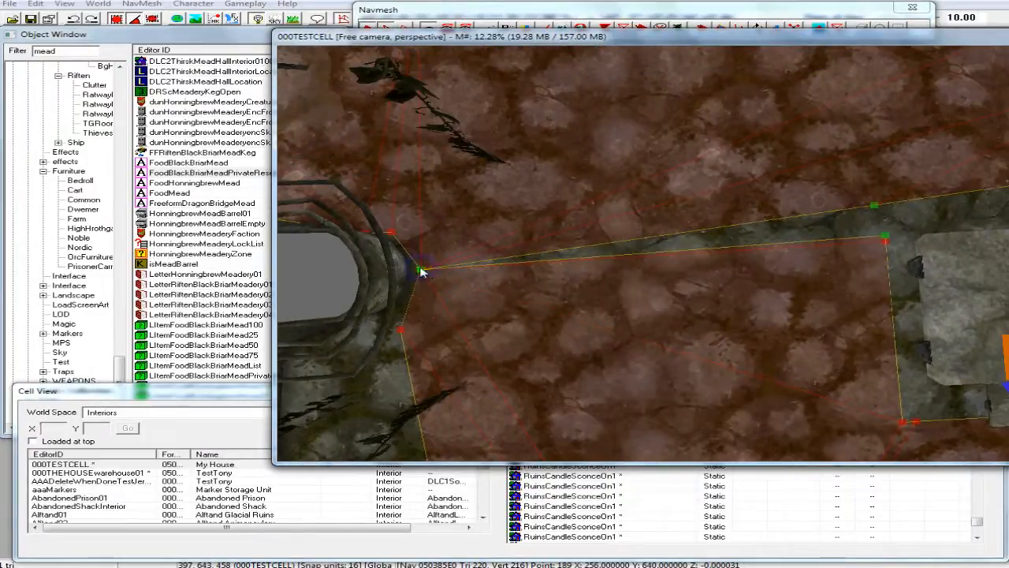
pyautogui.press('f')
pyautogui.press('a')
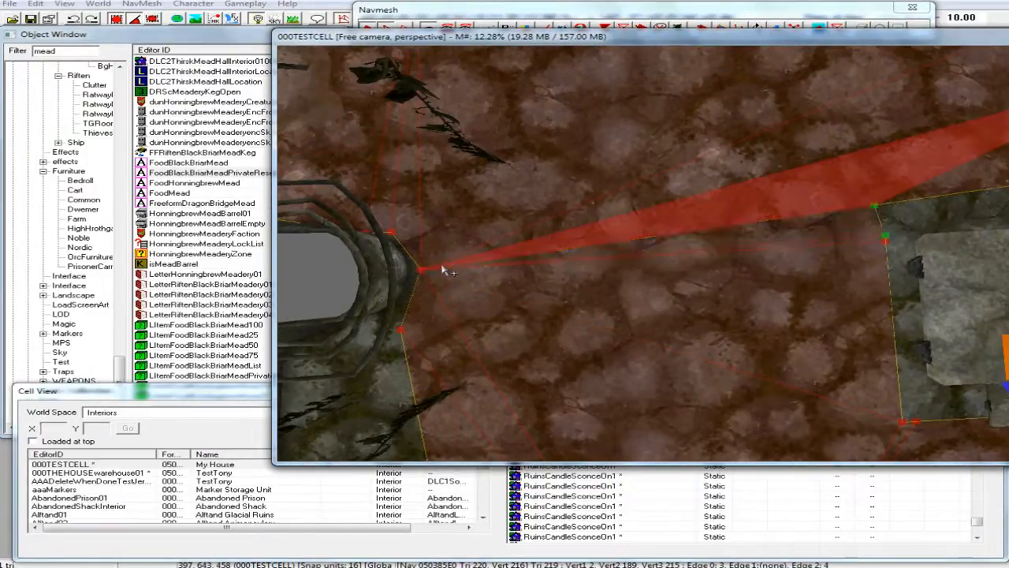
# Review the navmesh around both dining tables, the cooking table and the cave walls for remaining gaps.
pyautogui.moveTo(740, 236)
pyautogui.keyDown('shift'); pyautogui.mouseDown(button='middle')
pyautogui.moveTo(750, 234)
pyautogui.moveTo(631, 233)
pyautogui.moveTo(637, 242)
pyautogui.moveTo(626, 262)
pyautogui.mouseUp(button='middle'); pyautogui.keyUp('shift')
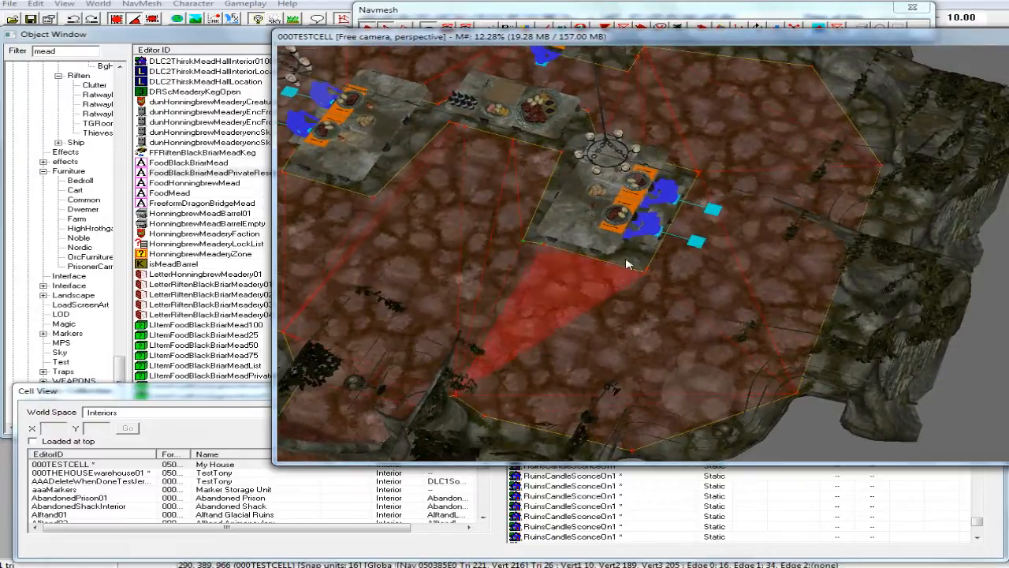
pyautogui.keyDown('shift'); pyautogui.moveTo(645, 250); pyautogui.dragTo(552, 256, button='middle'); pyautogui.keyUp('shift')
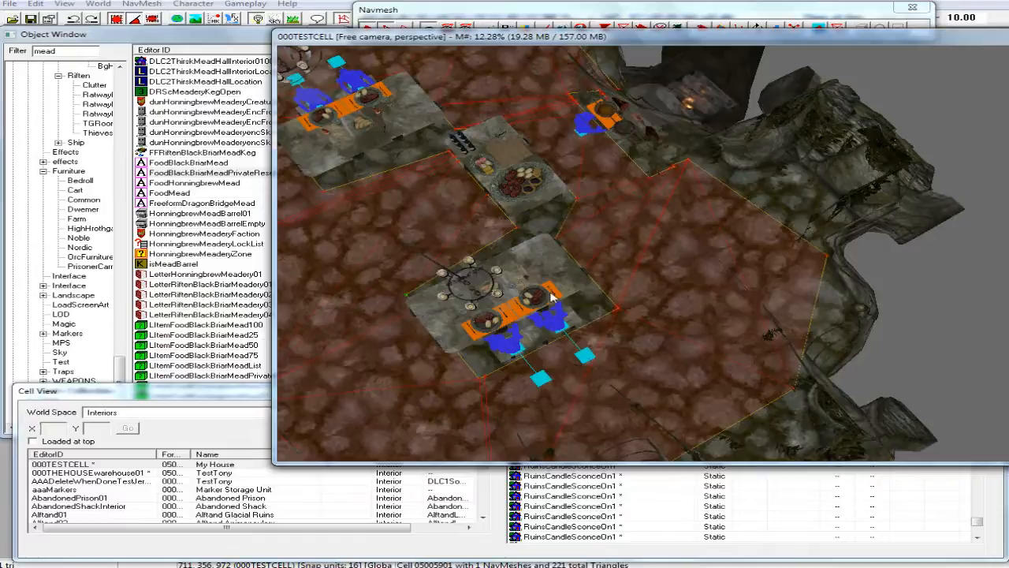
pyautogui.keyDown('shift'); pyautogui.moveTo(564, 292); pyautogui.dragTo(609, 281, button='middle'); pyautogui.keyUp('shift')
pyautogui.click(791, 329)
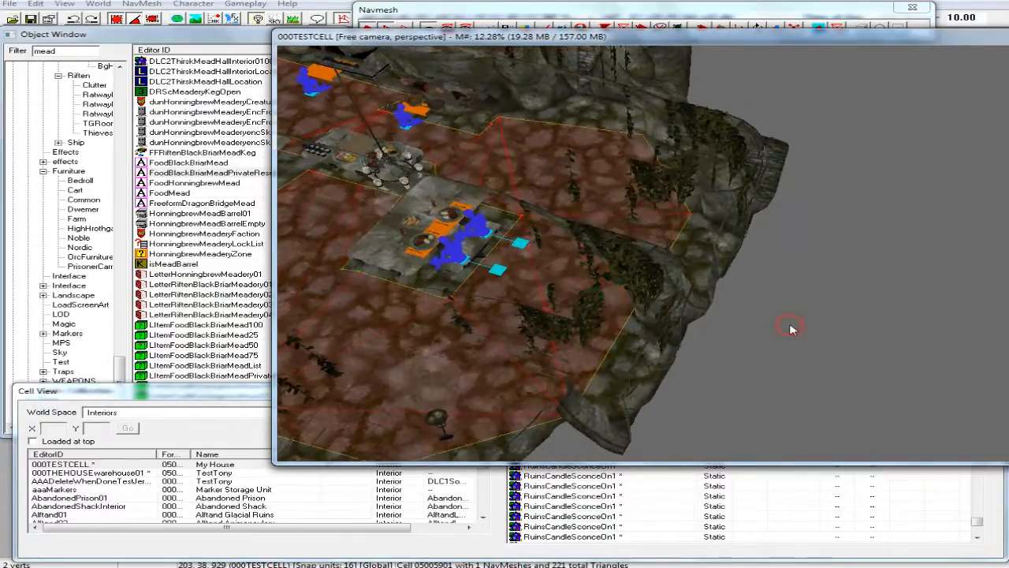
pyautogui.click(615, 331)
pyautogui.keyDown('shift'); pyautogui.moveTo(615, 331); pyautogui.dragTo(636, 329, button='middle'); pyautogui.keyUp('shift')
pyautogui.scroll(-2, 636, 329)
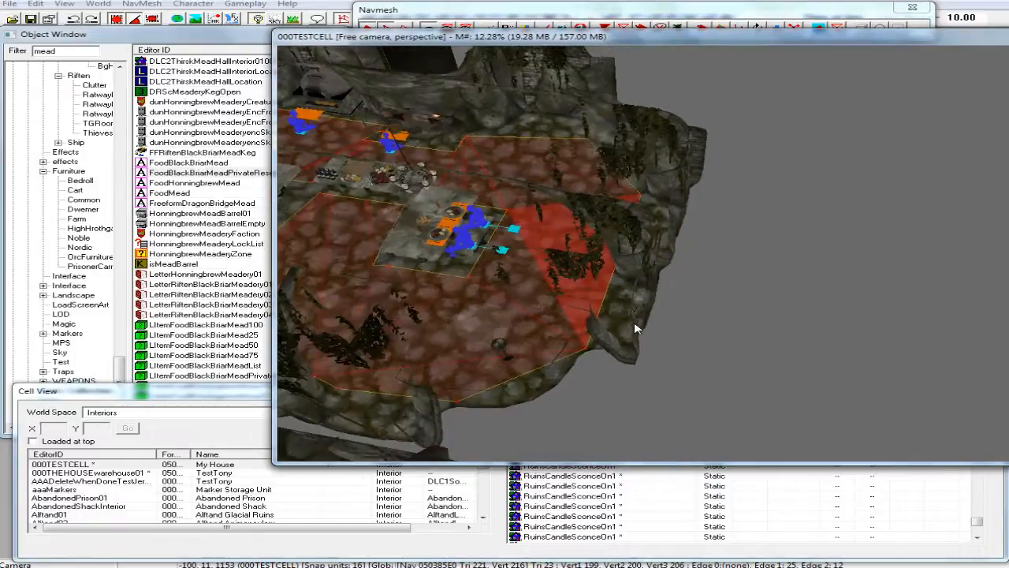
pyautogui.scroll(-1, 636, 329)
pyautogui.moveTo(534, 336); pyautogui.dragTo(576, 339, button='middle')
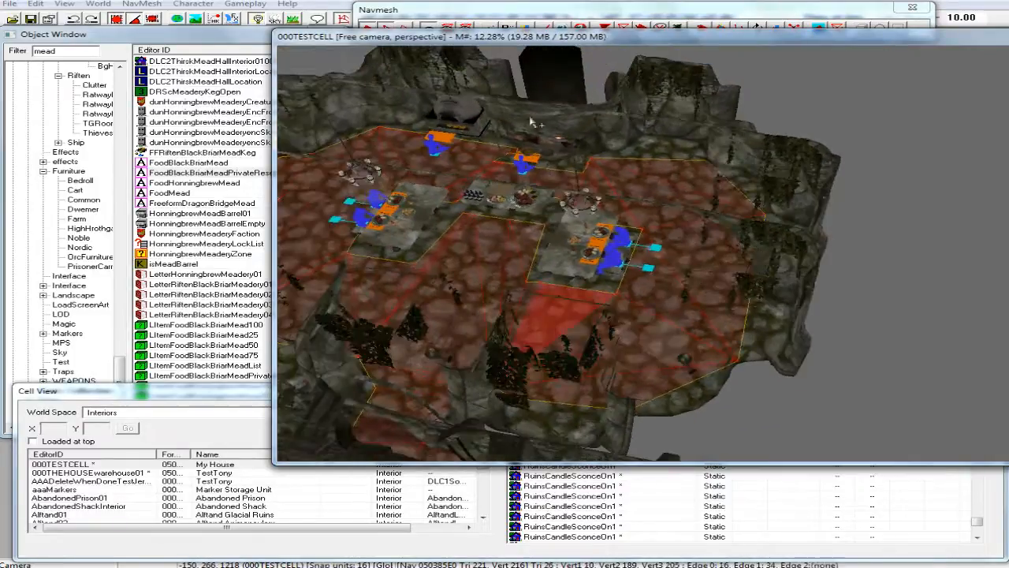
# Finalize the current cell's navmeshes and leave navmesh editing.
pyautogui.click(484, 12)
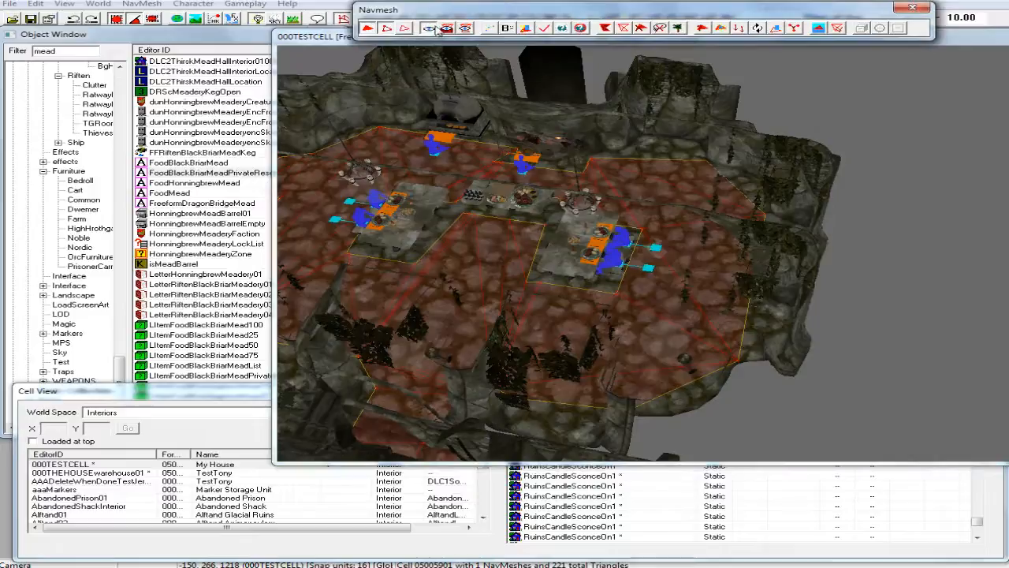
pyautogui.click(544, 29)
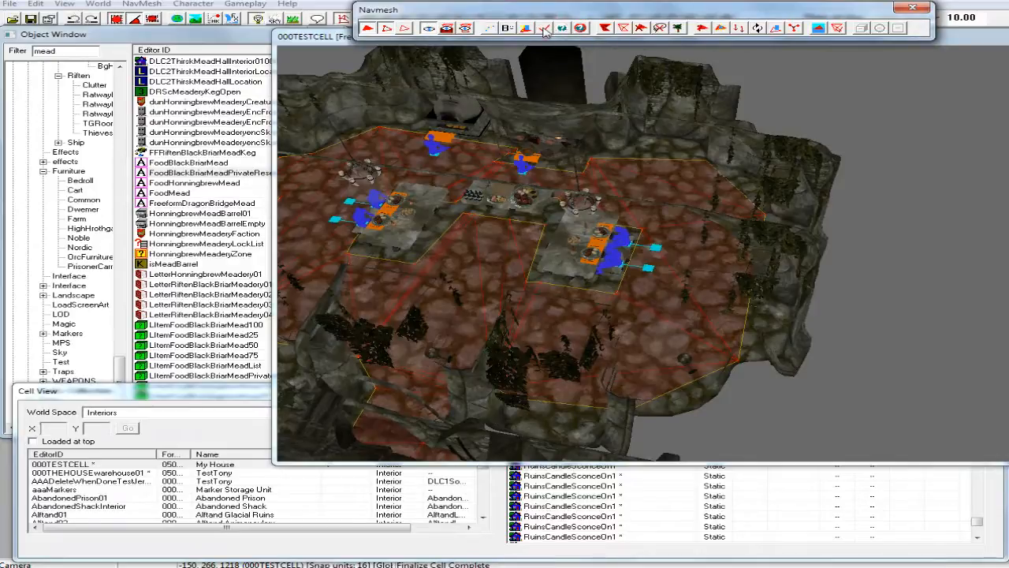
pyautogui.click(913, 8)
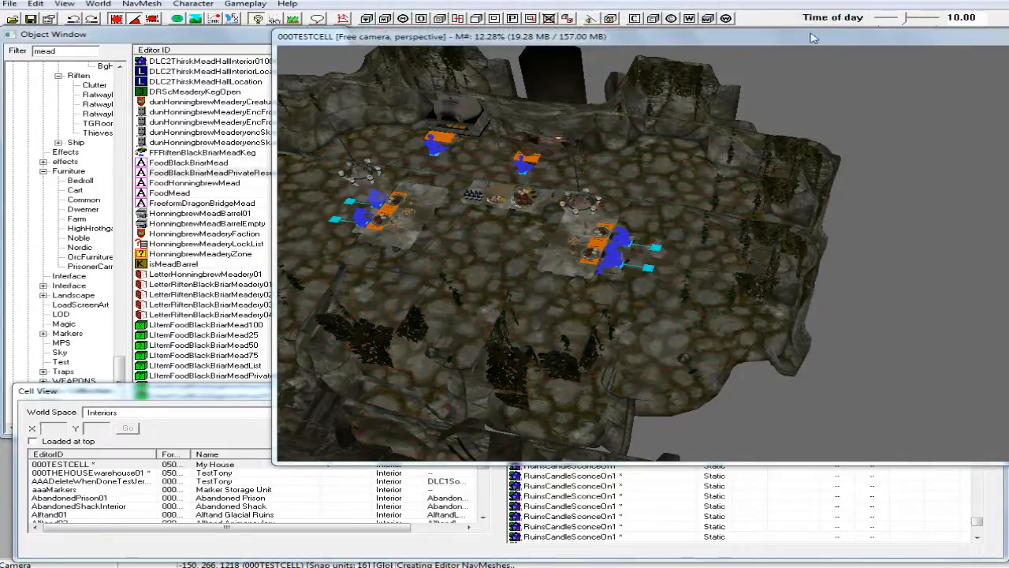
# Switch the view of the whole cell to its own placed lighting and save the plugin.
pyautogui.keyDown('shift'); pyautogui.moveTo(653, 149); pyautogui.dragTo(636, 269, button='middle'); pyautogui.keyUp('shift')
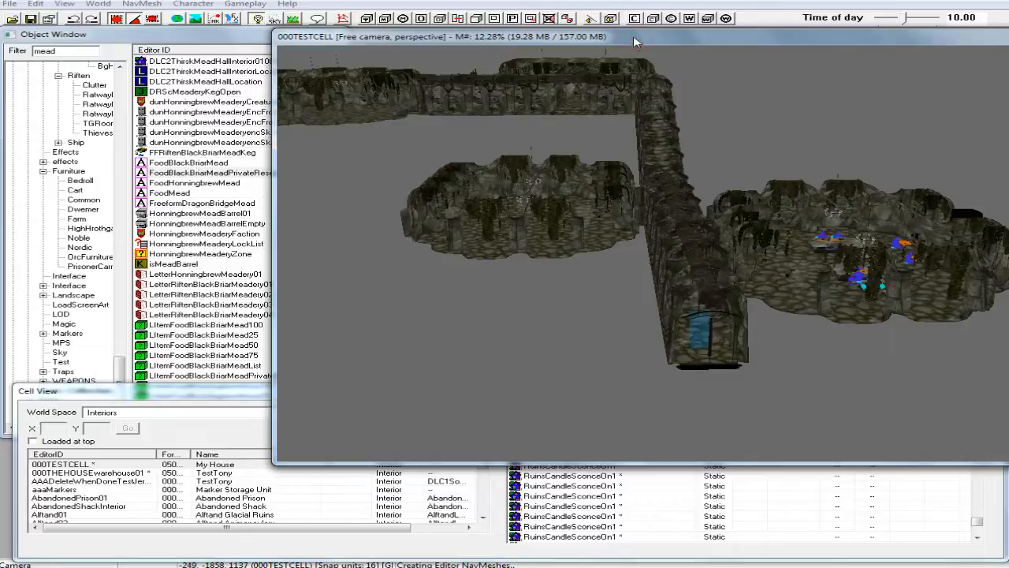
pyautogui.click(259, 20)
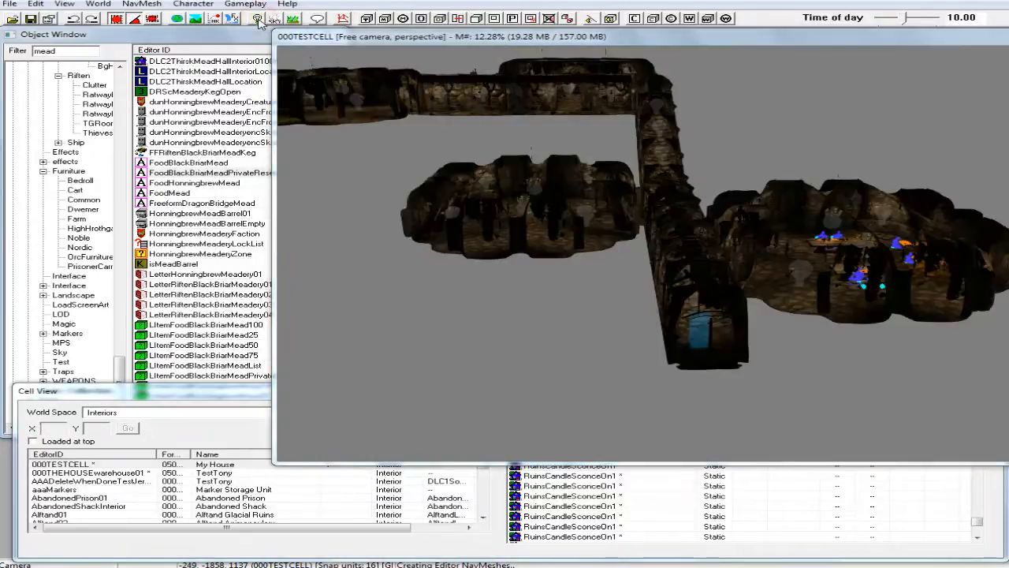
pyautogui.click(31, 19)
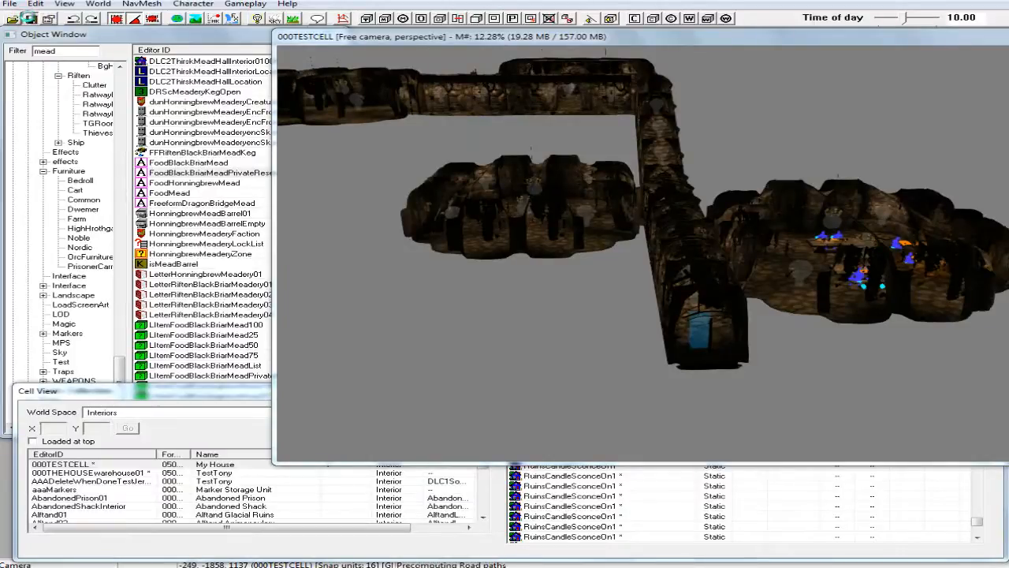